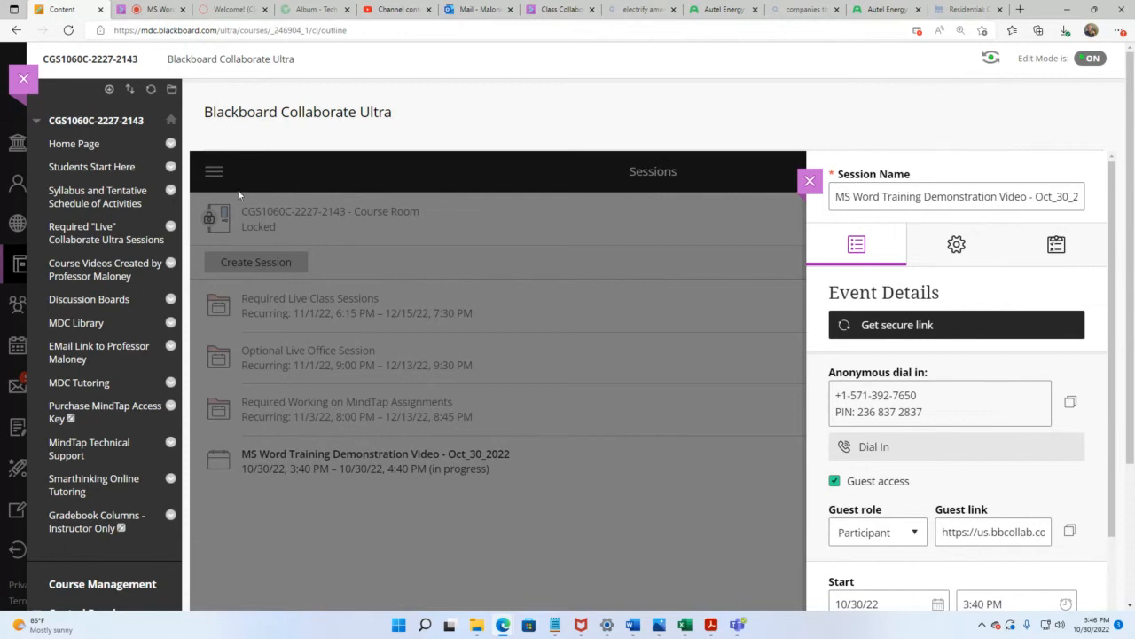
Step: Launch the MindTap course from the registration and homework link in the Students Start Here content area
left_click(96, 169)
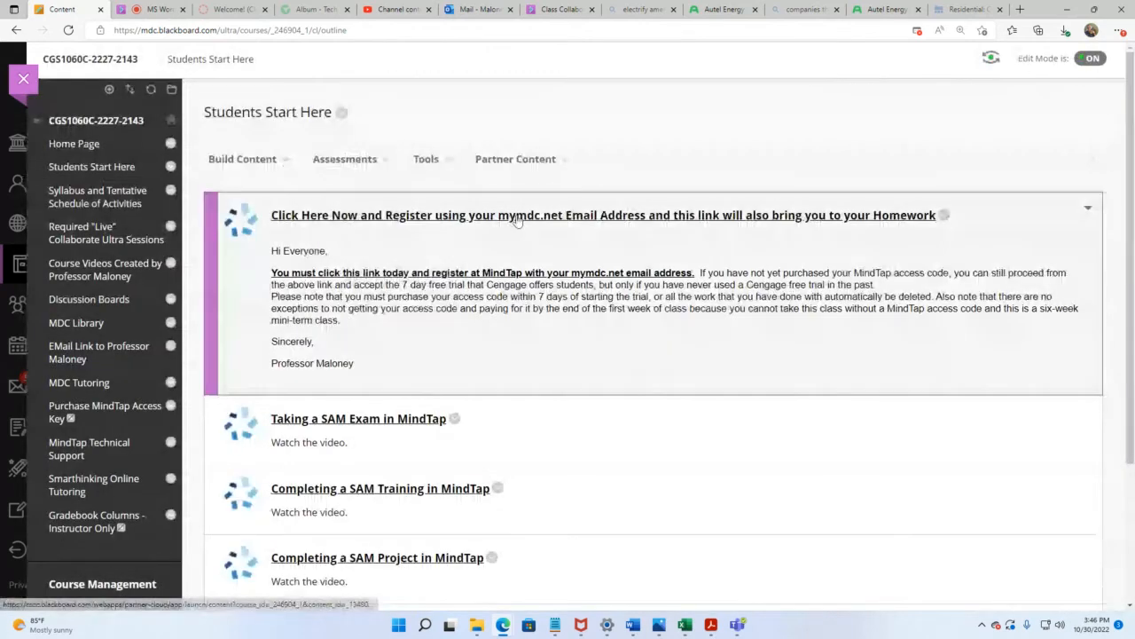
left_click(517, 218)
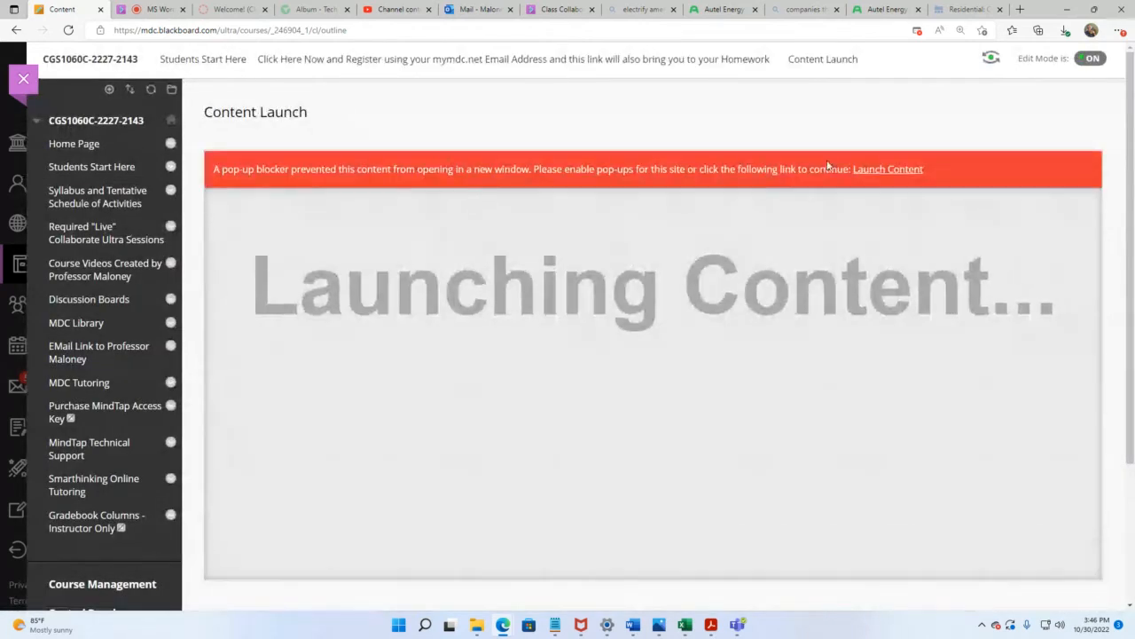
left_click(888, 169)
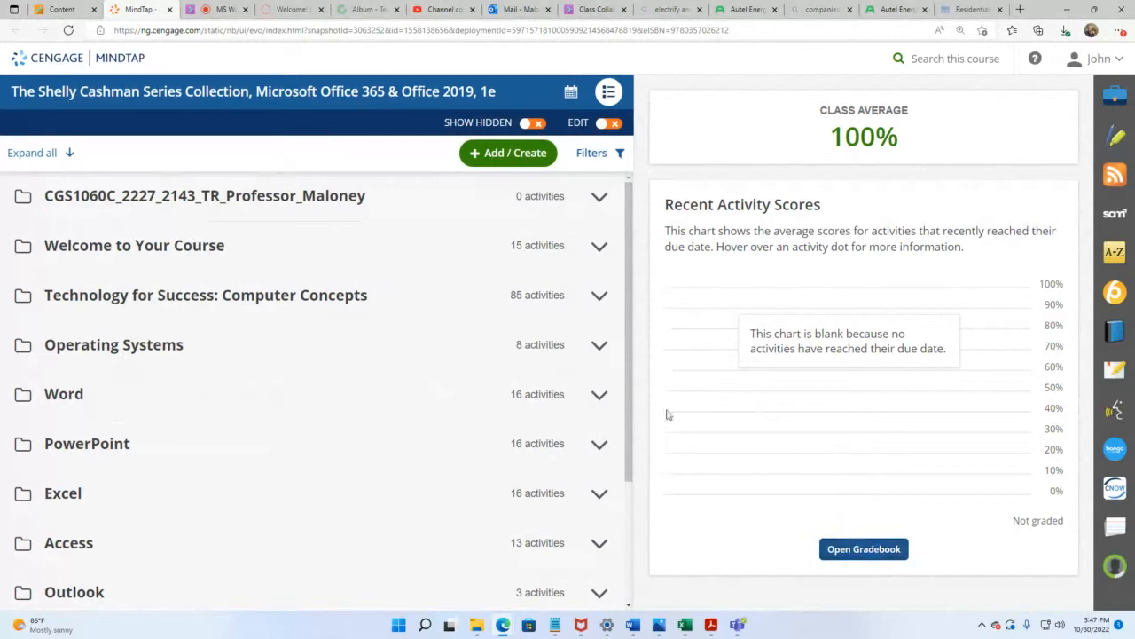
Step: Examine the Operating Systems activities, including the Windows 10 training and exam due dates, and collapse the folder
left_click(78, 393)
left_click(75, 396)
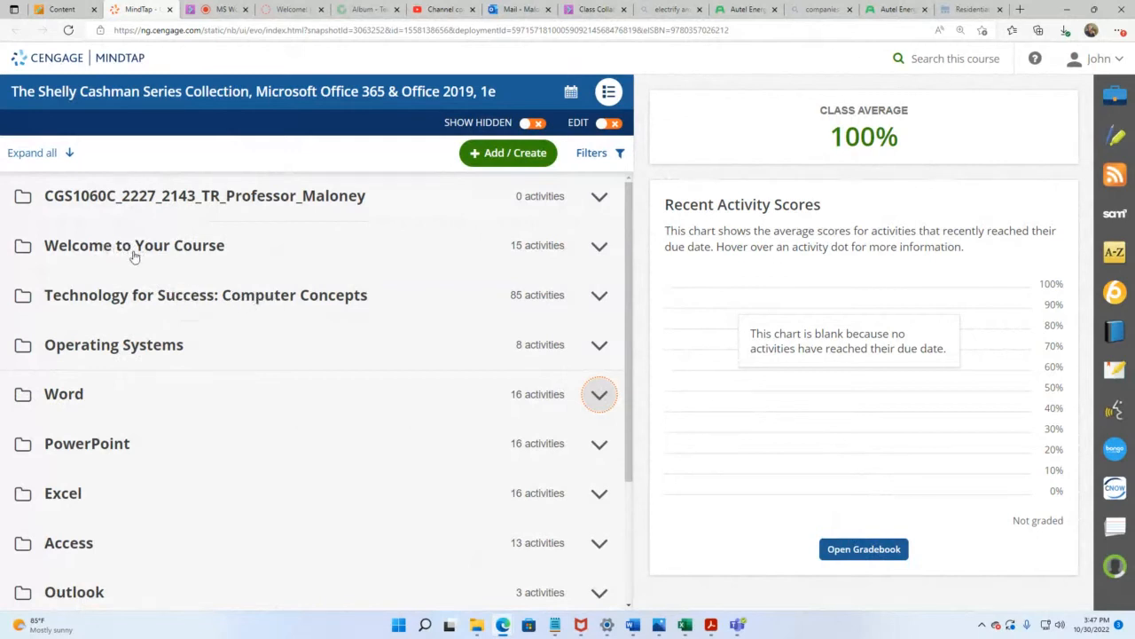
left_click(117, 351)
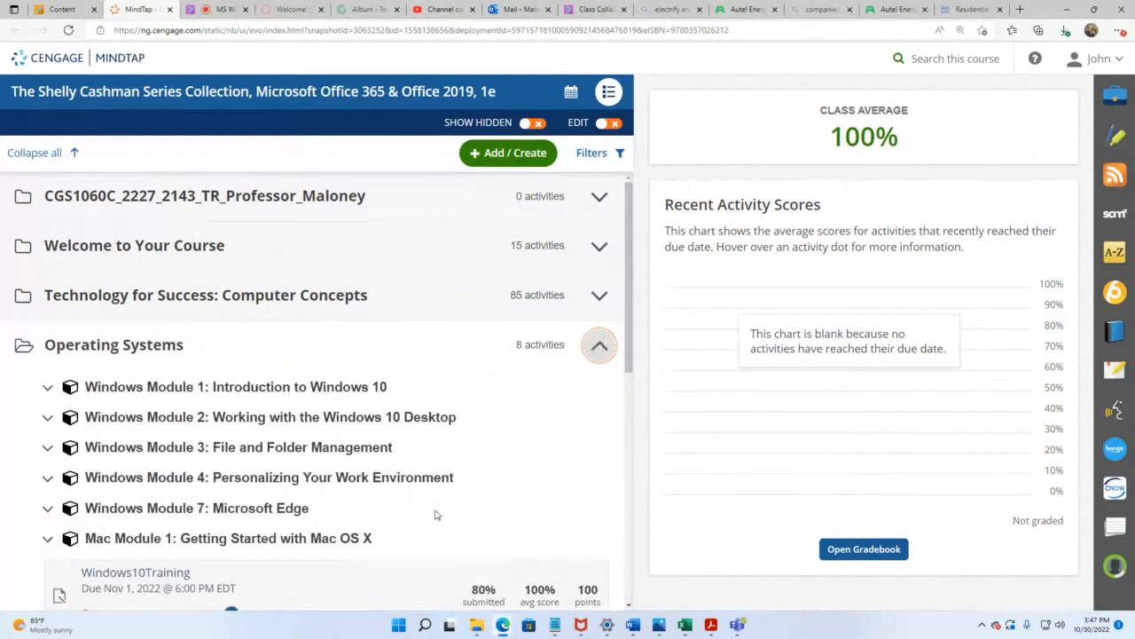
scroll(435, 512, "down", 2)
scroll(289, 346, "down", 3)
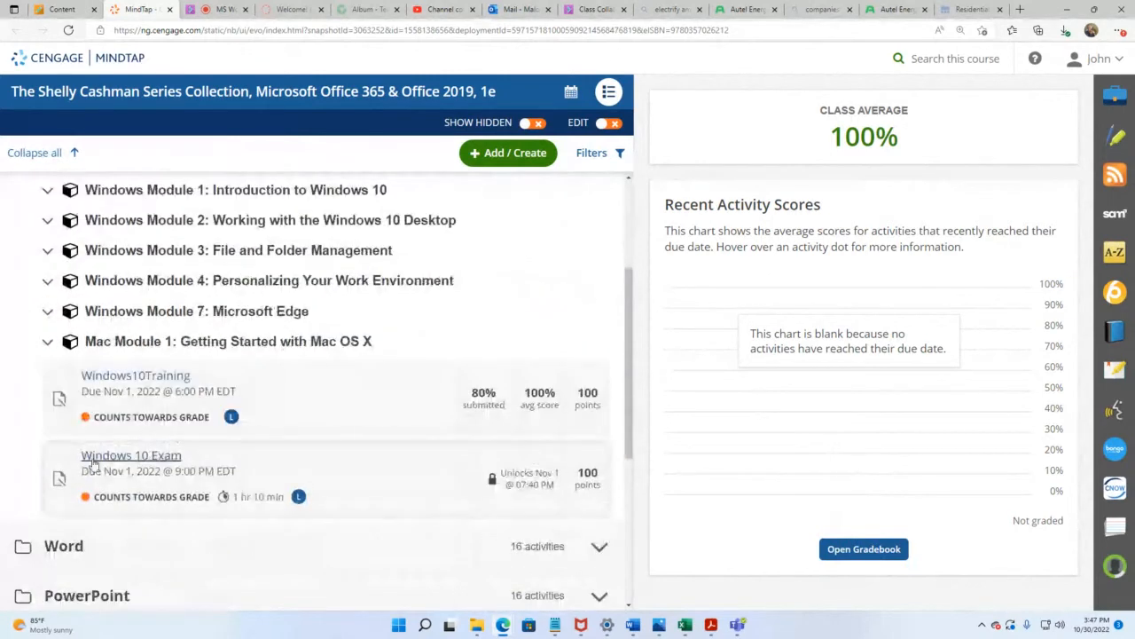
scroll(105, 397, "up", 4)
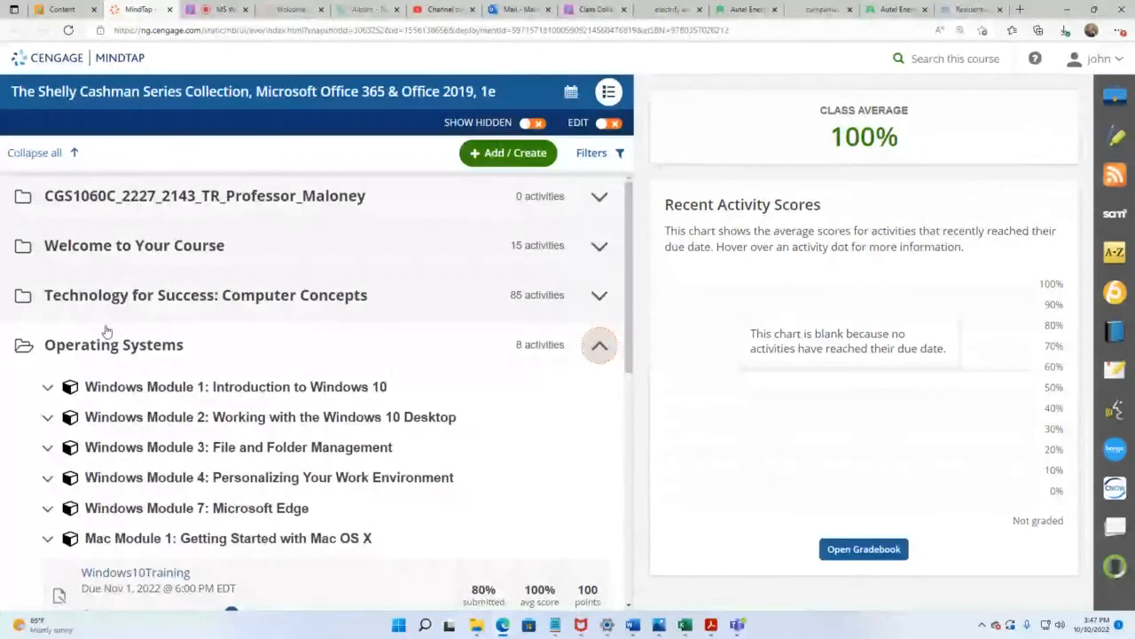
left_click(107, 337)
Step: Expand the Word activities folder and check the Word Final Exam's due date against the November 2022 system calendar
scroll(267, 393, "down", 3)
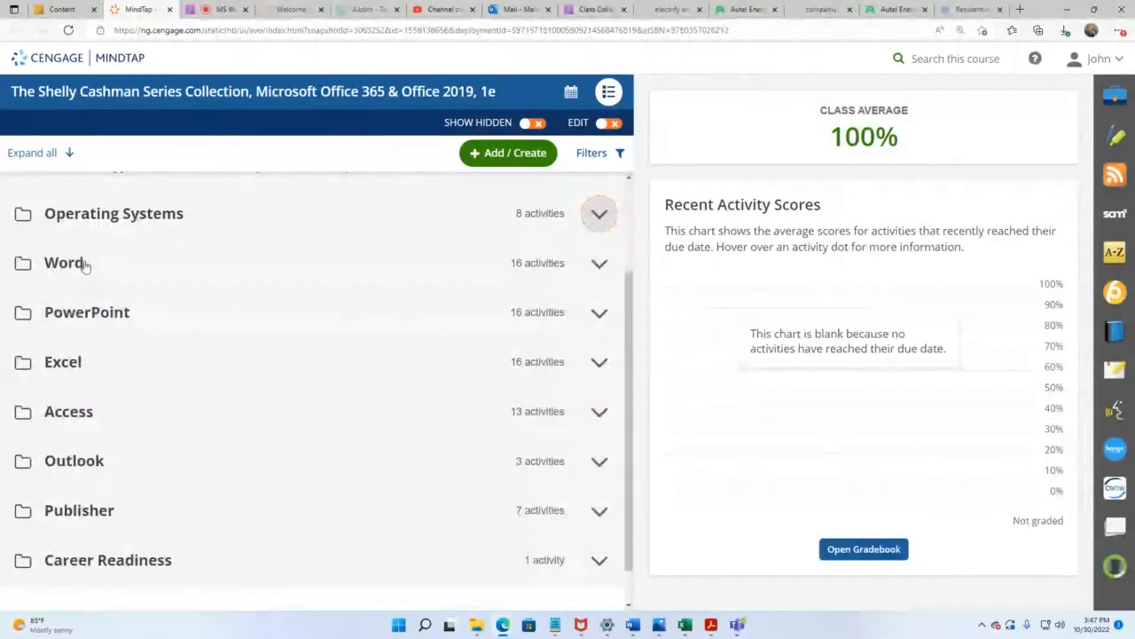
left_click(85, 266)
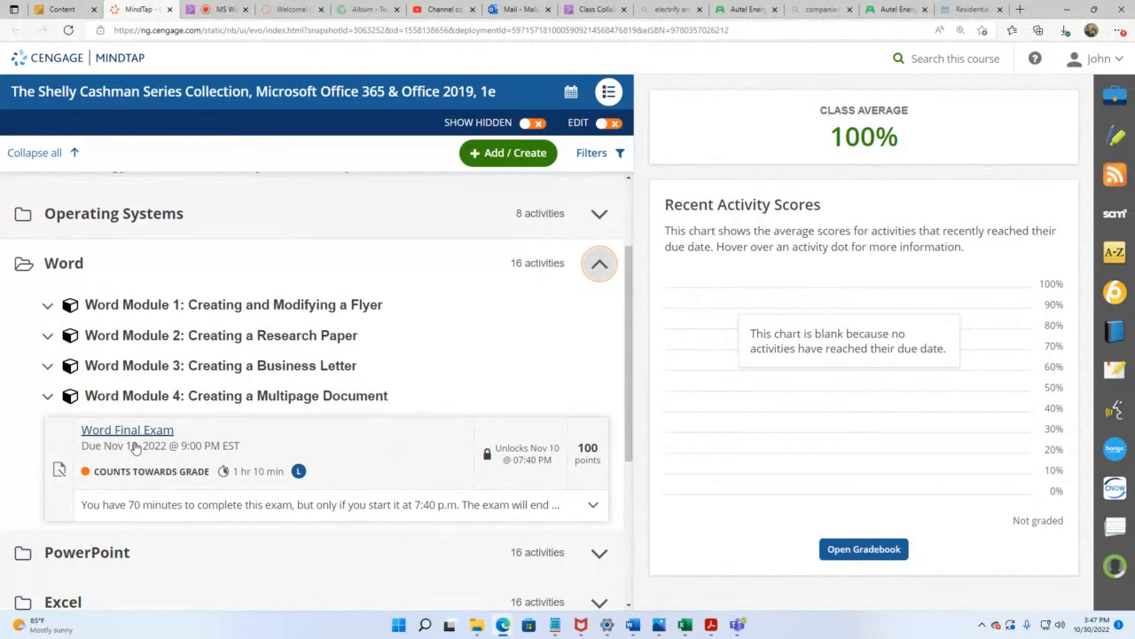
left_click(1095, 627)
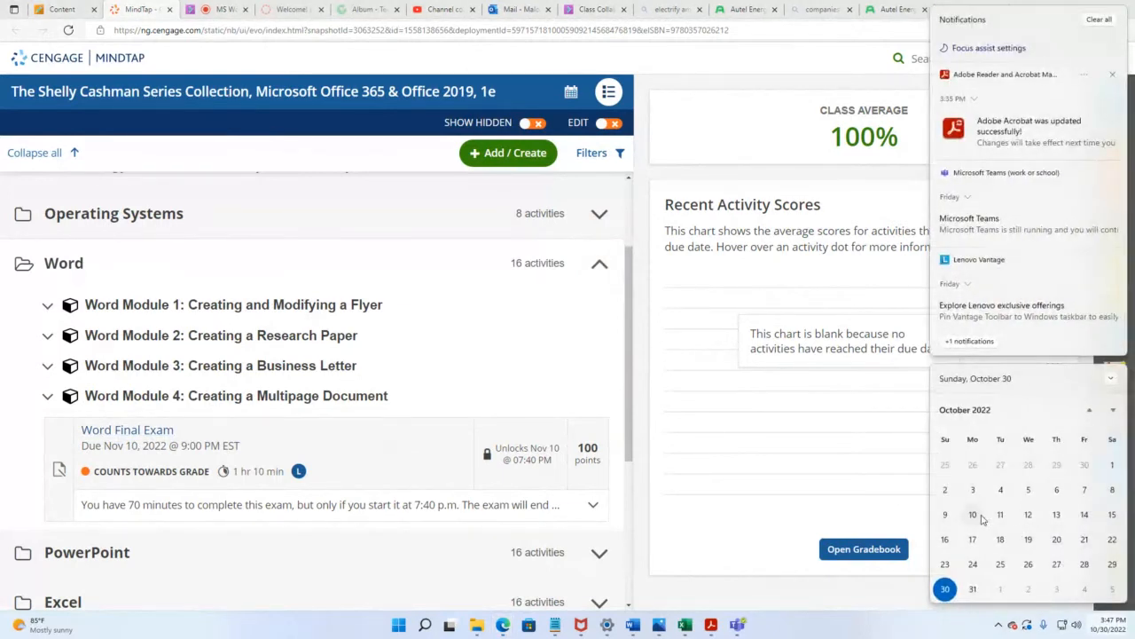
scroll(982, 519, "down", 3)
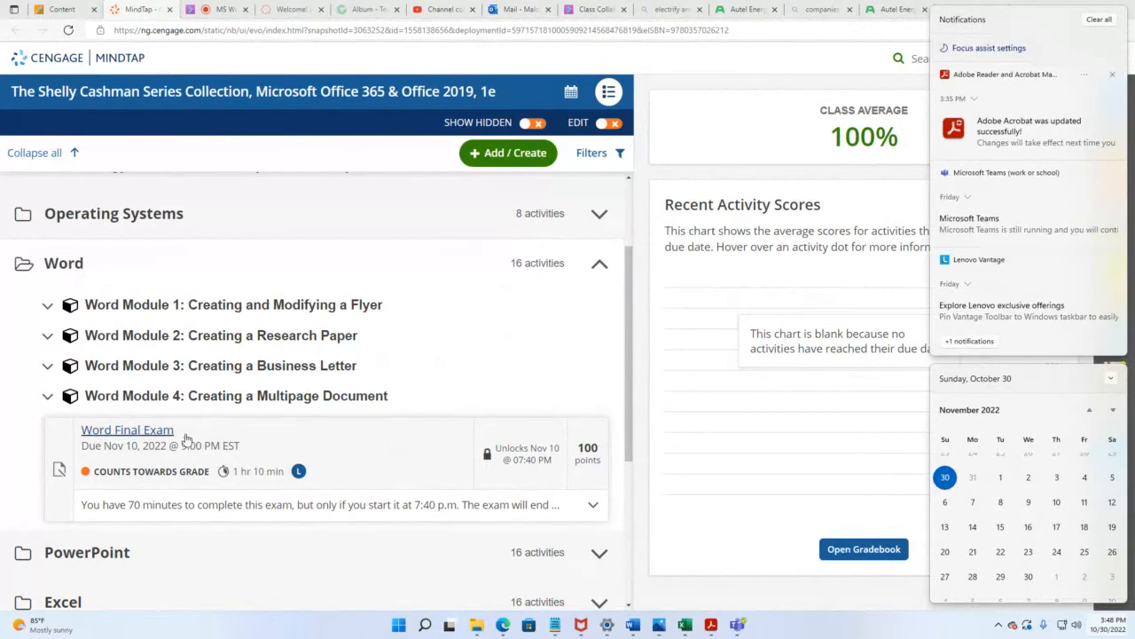
Step: Start the Word Module 1 SAM Training from the Creating and Modifying a Flyer module and maximize its window
left_click(251, 306)
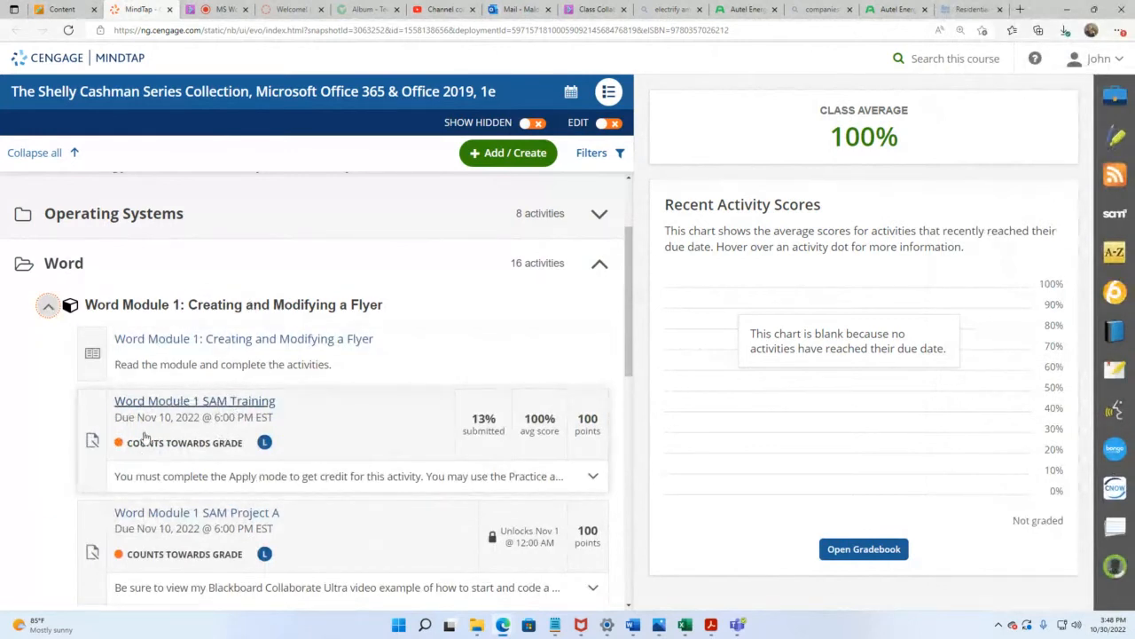
left_click(206, 409)
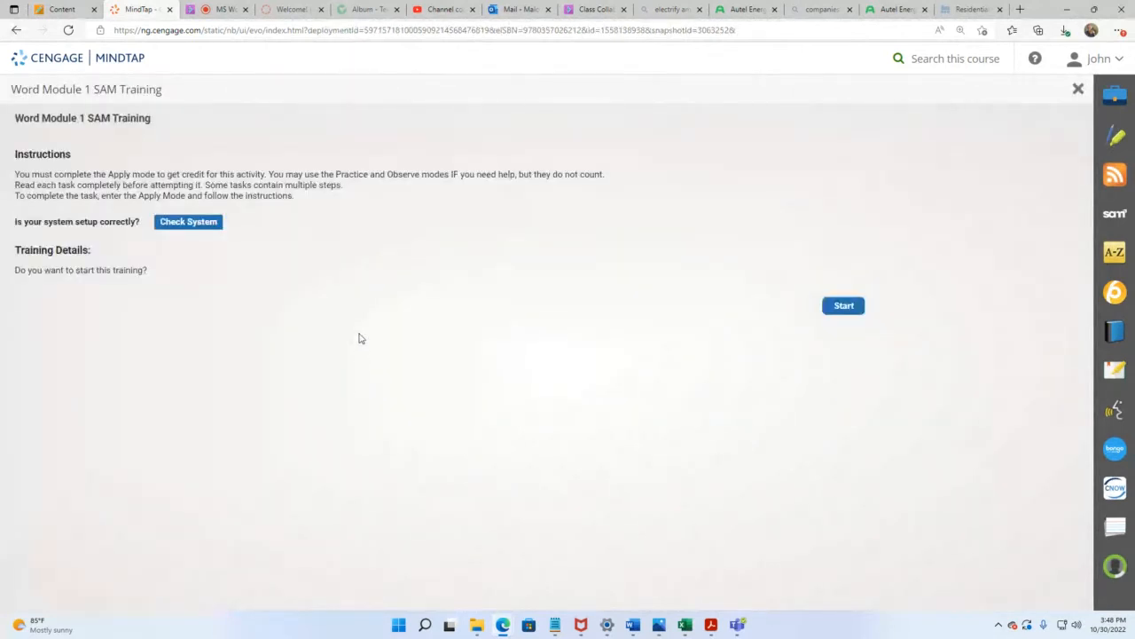
left_click(854, 309)
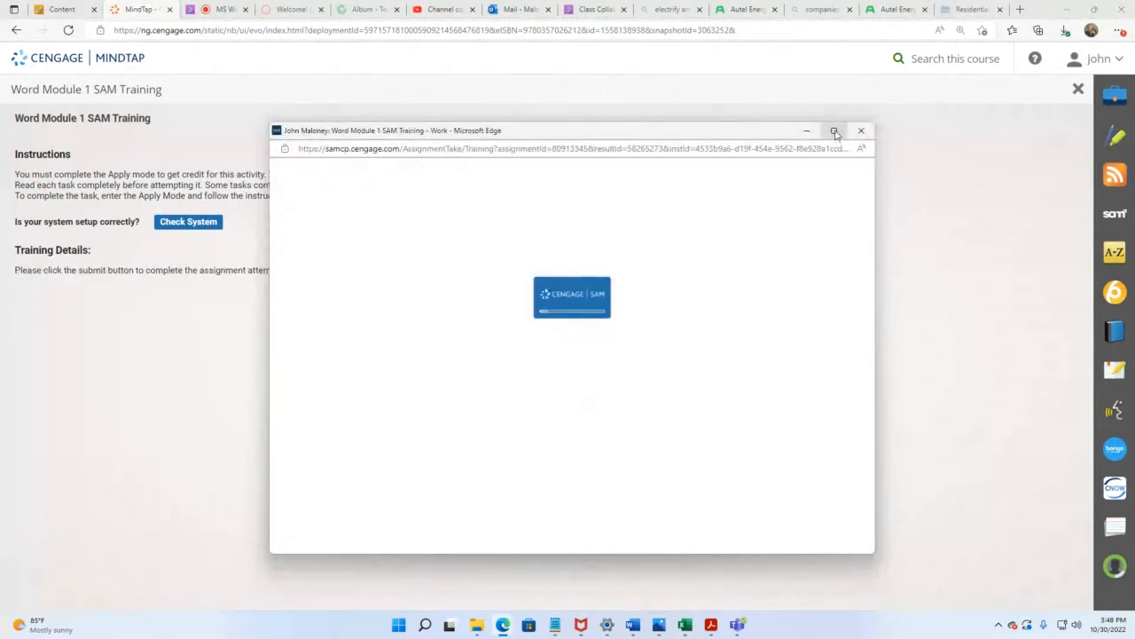
left_click(834, 132)
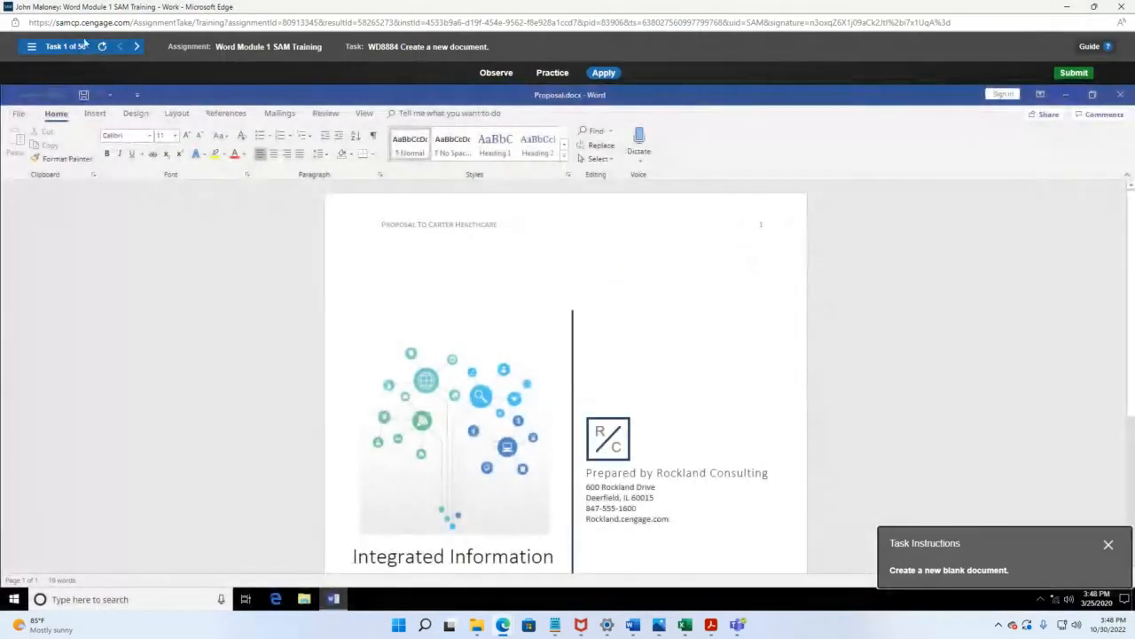
Step: Review the training's complete task list from the first task to the last, and close the list
left_click(32, 48)
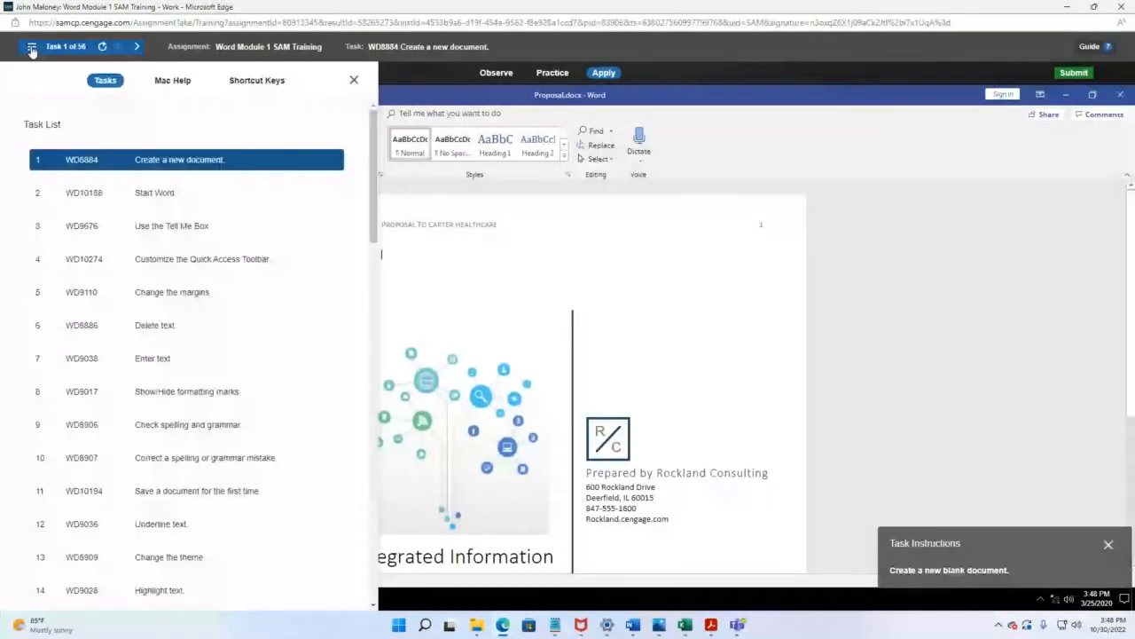
scroll(164, 239, "down", 12)
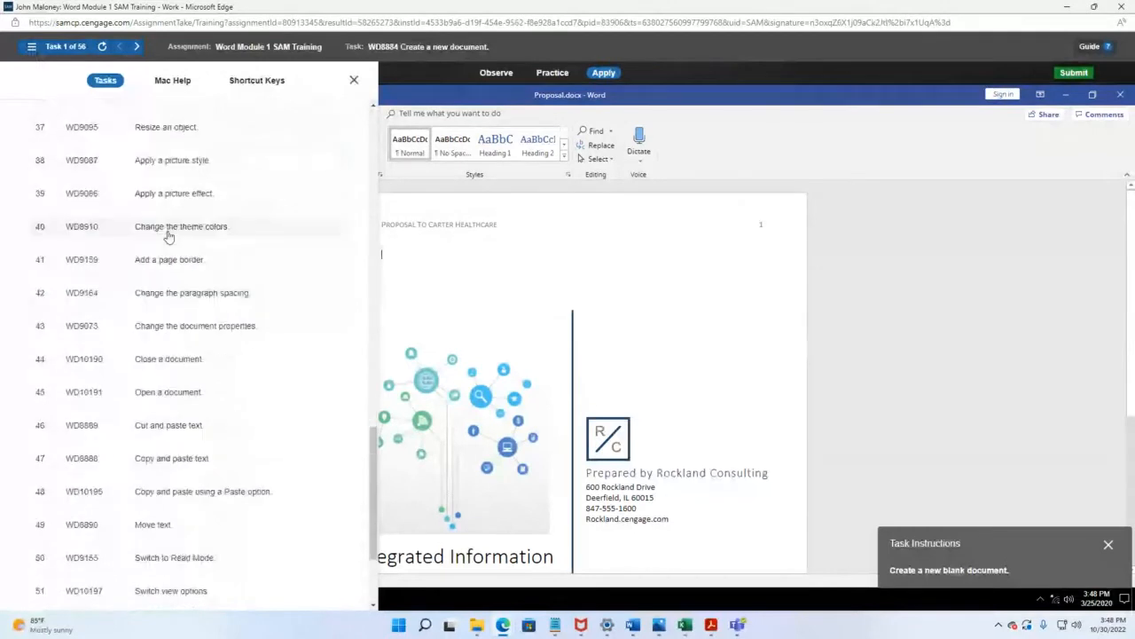
scroll(169, 235, "down", 2)
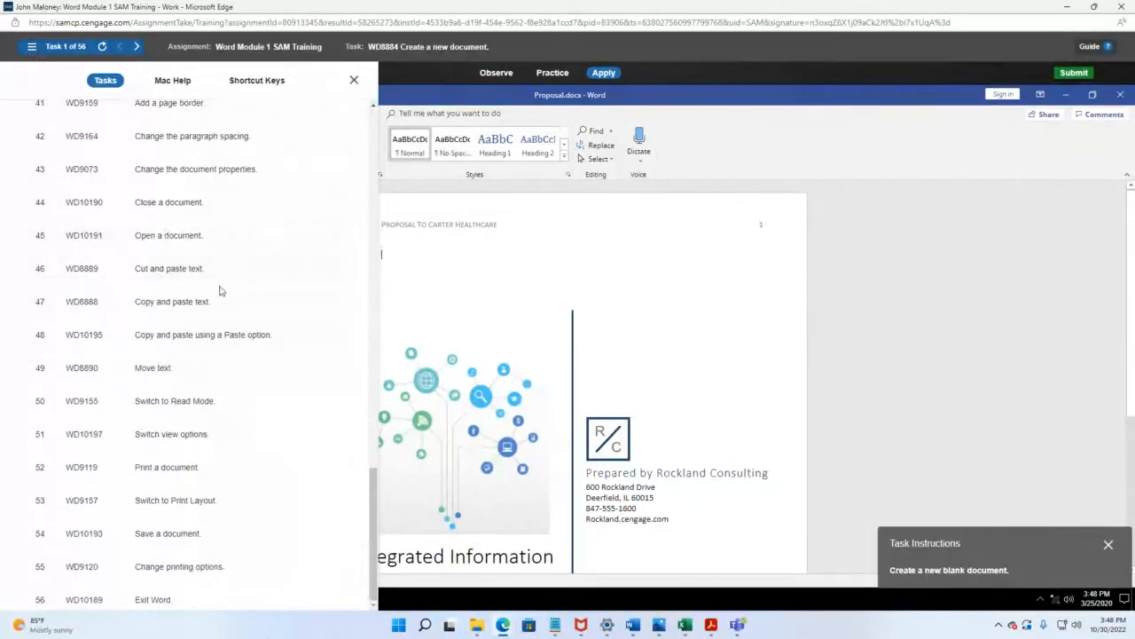
scroll(219, 266, "up", 5)
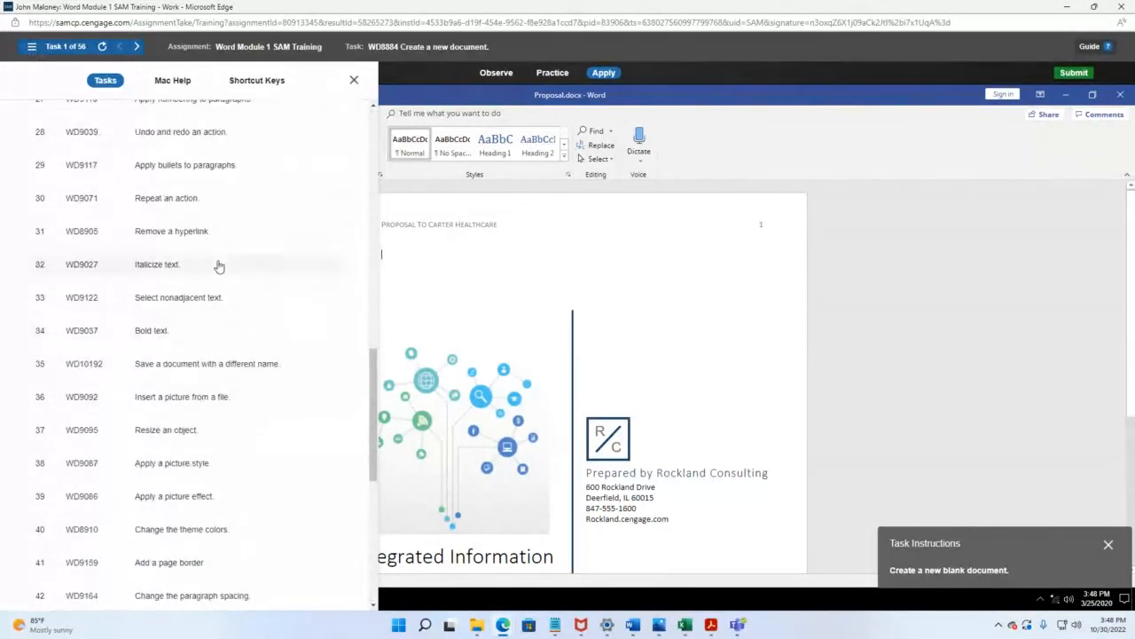
scroll(219, 266, "up", 10)
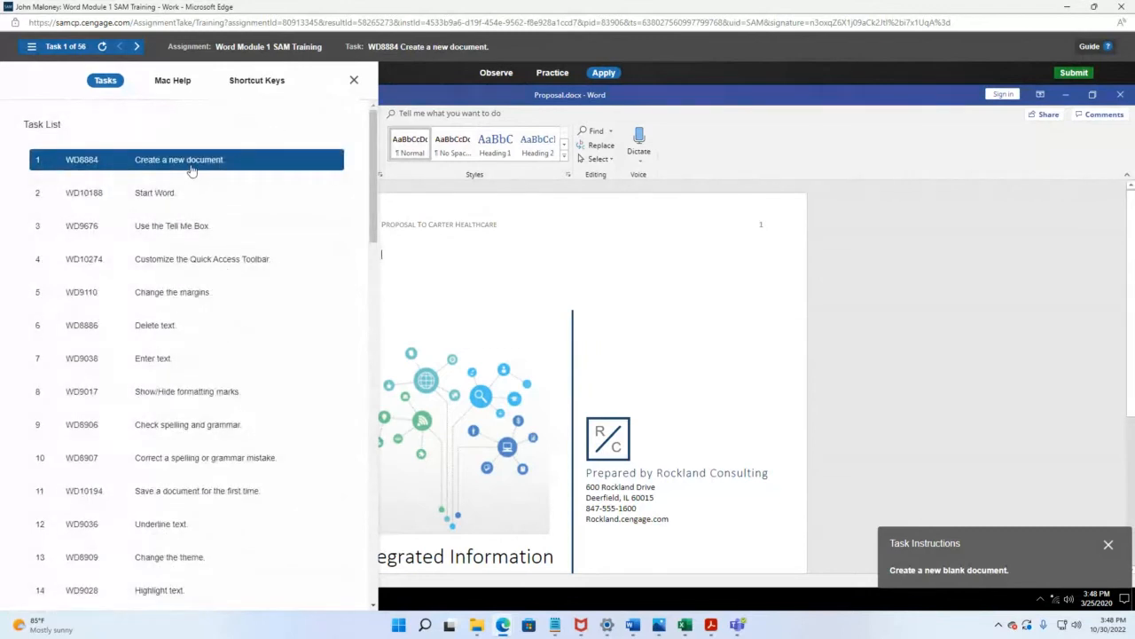
left_click(674, 255)
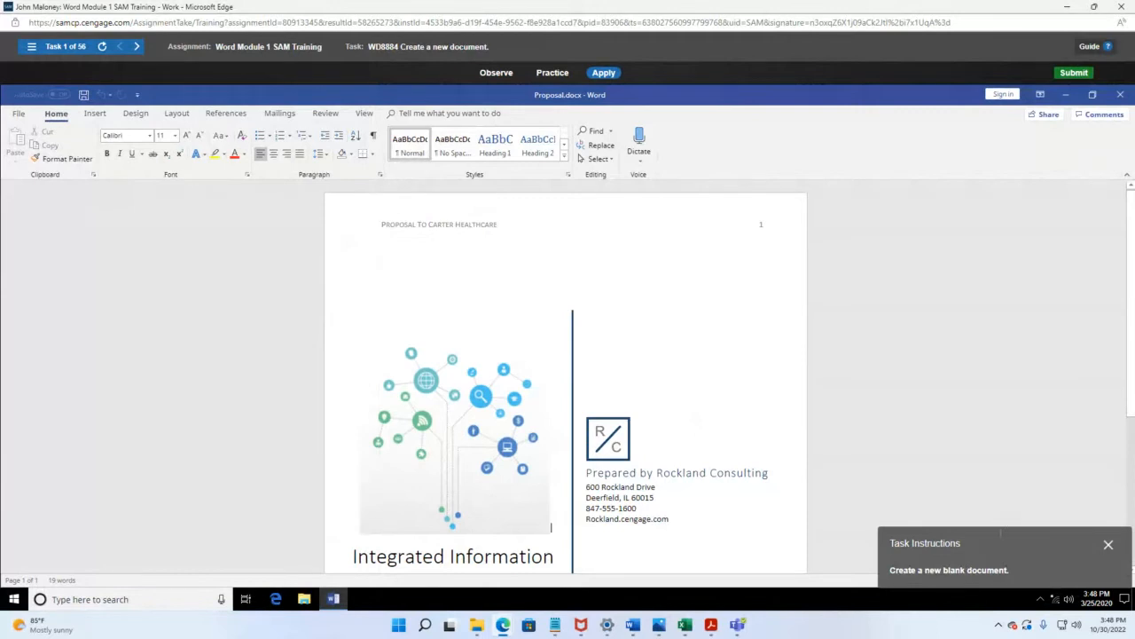
Step: Move the Task Instructions box around the Proposal document and inspect the context options on and beside the page
left_click_drag(1014, 537, 475, 389)
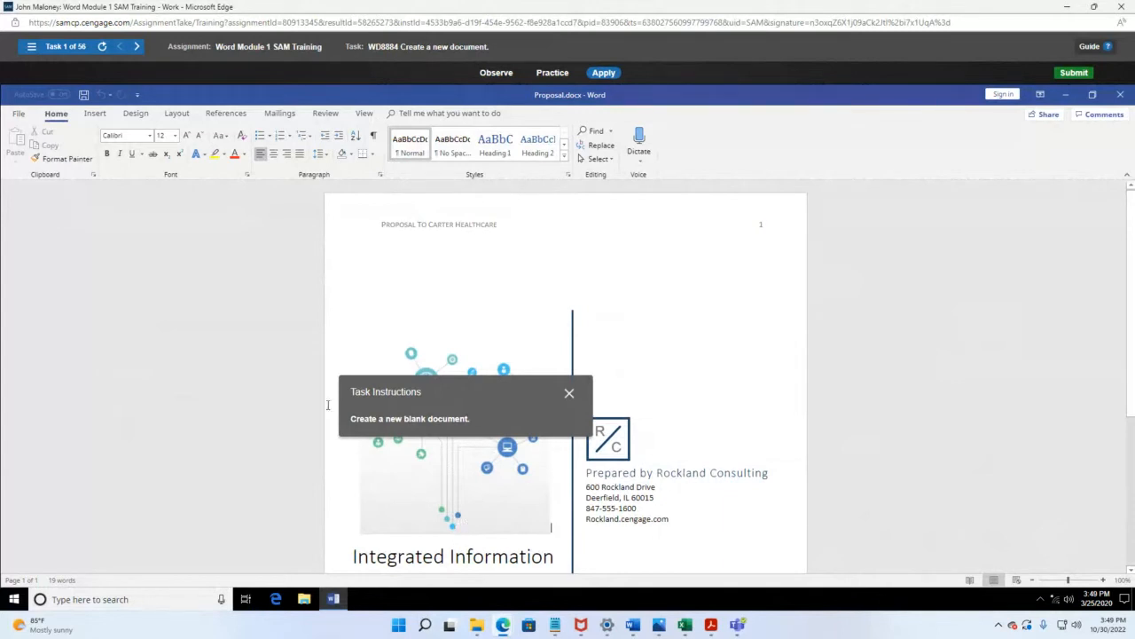
left_click_drag(453, 396, 306, 281)
right_click(539, 282)
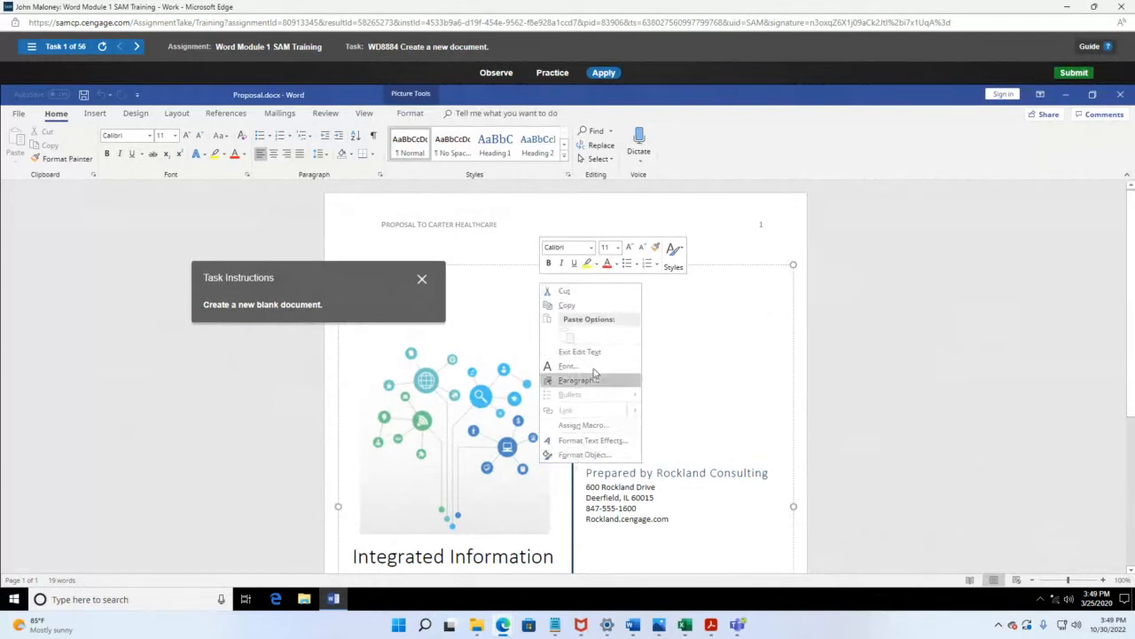
left_click(727, 212)
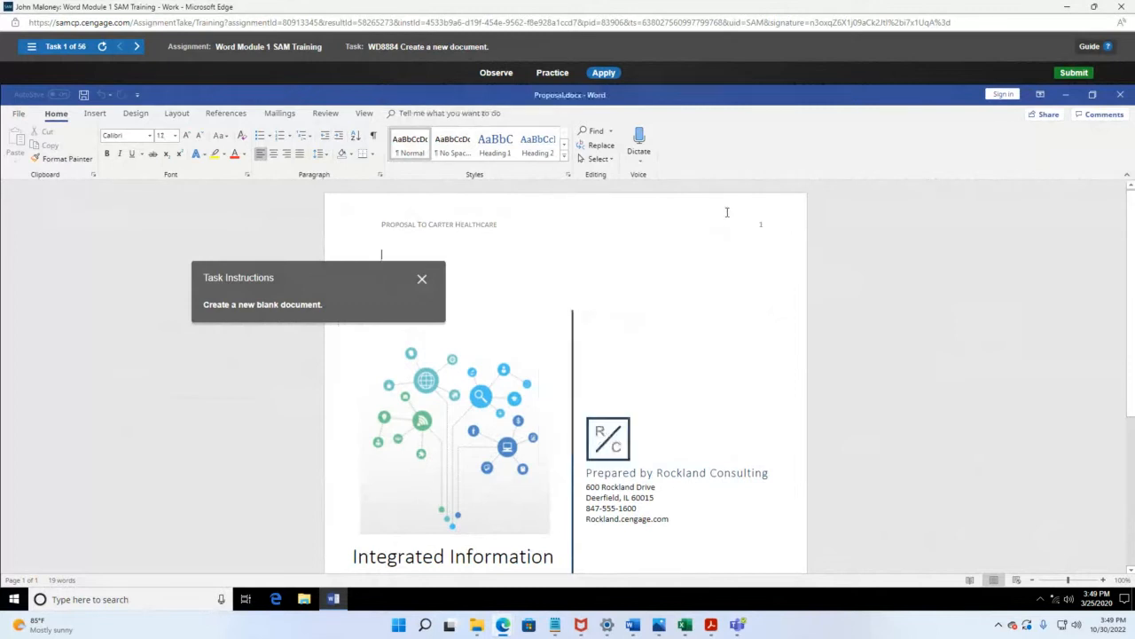
right_click(891, 224)
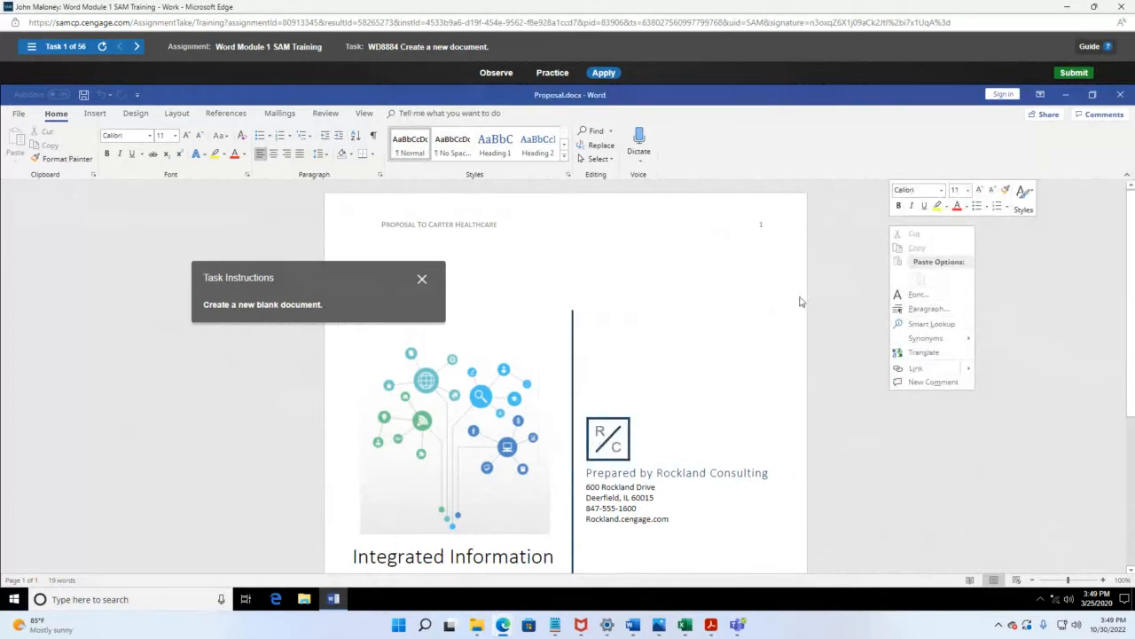
left_click(761, 314)
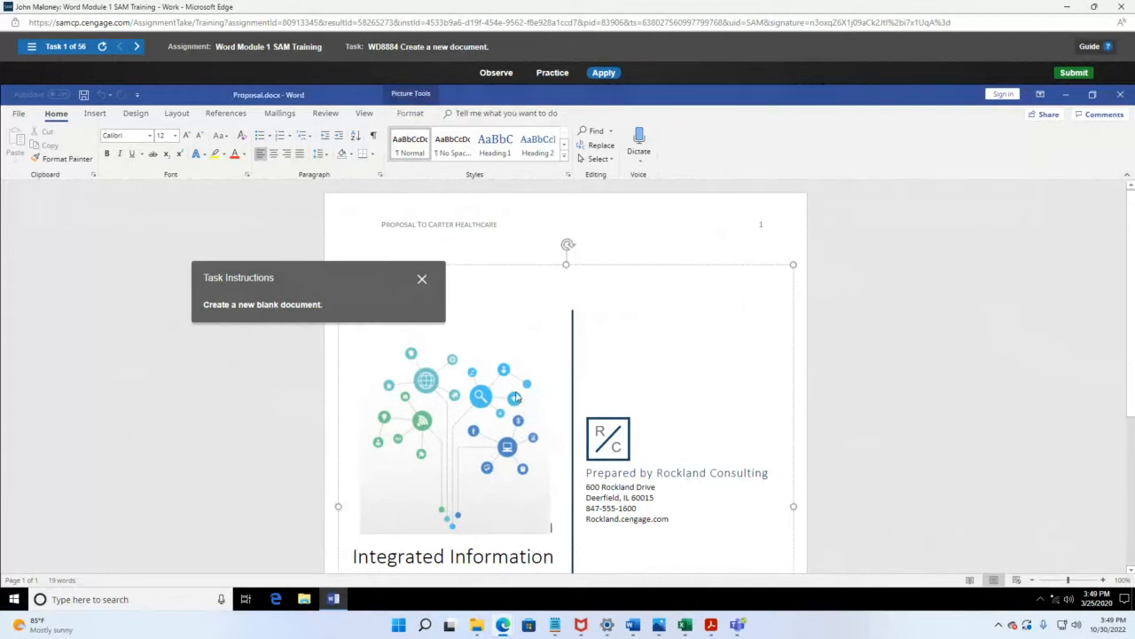
Step: Complete task 1 by creating a new blank document, moving the Task Instructions box clear of the Backstage options
left_click(17, 114)
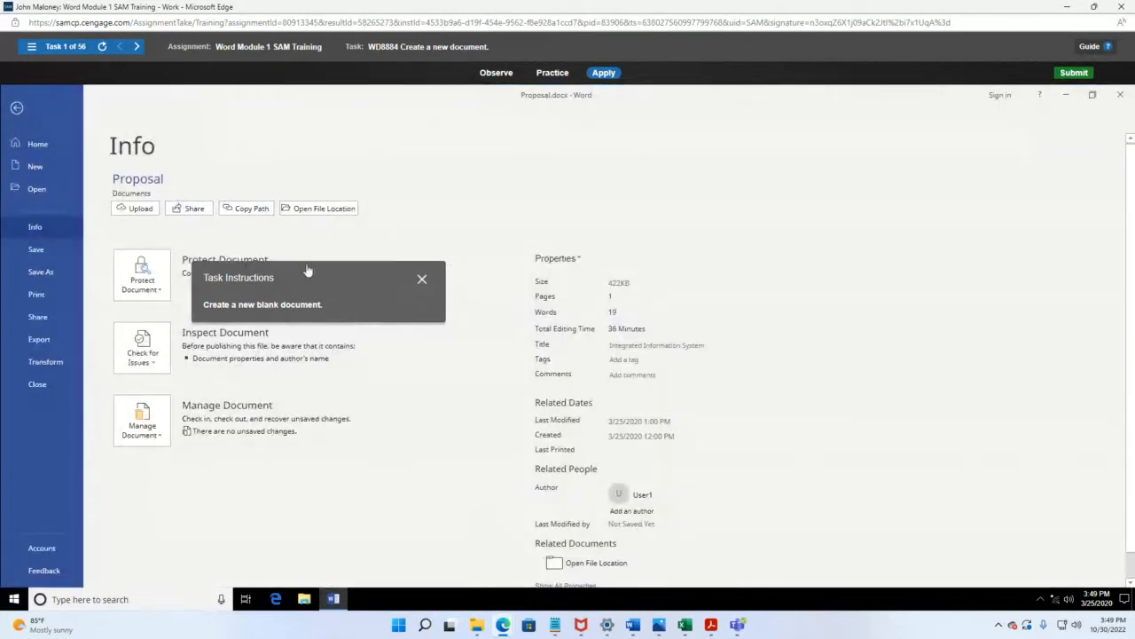
left_click_drag(307, 271, 728, 233)
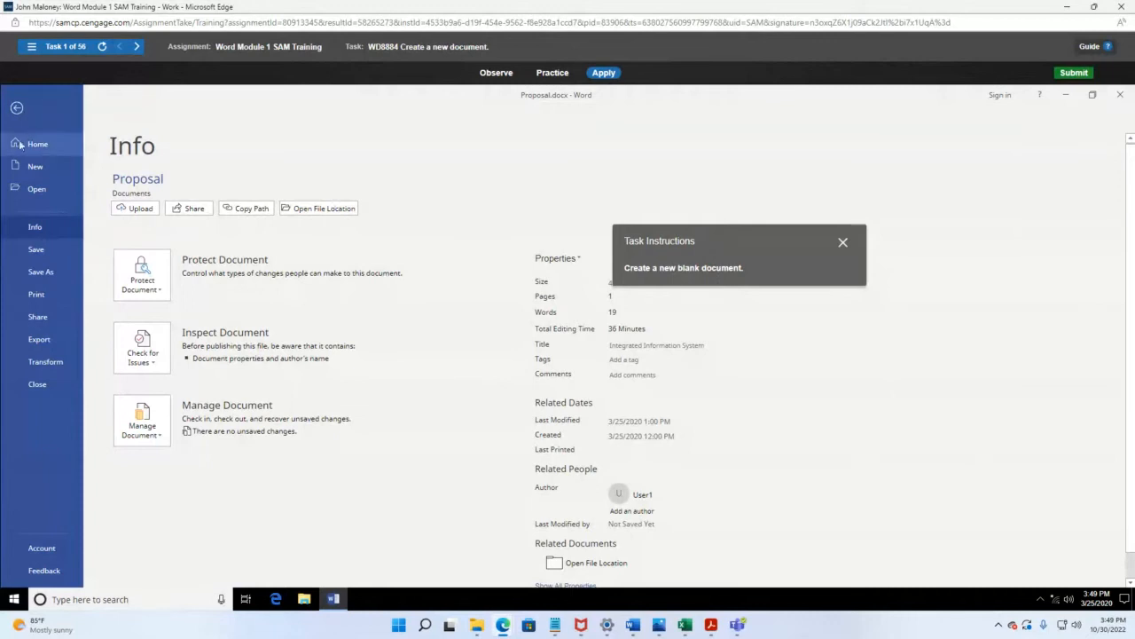
left_click(34, 169)
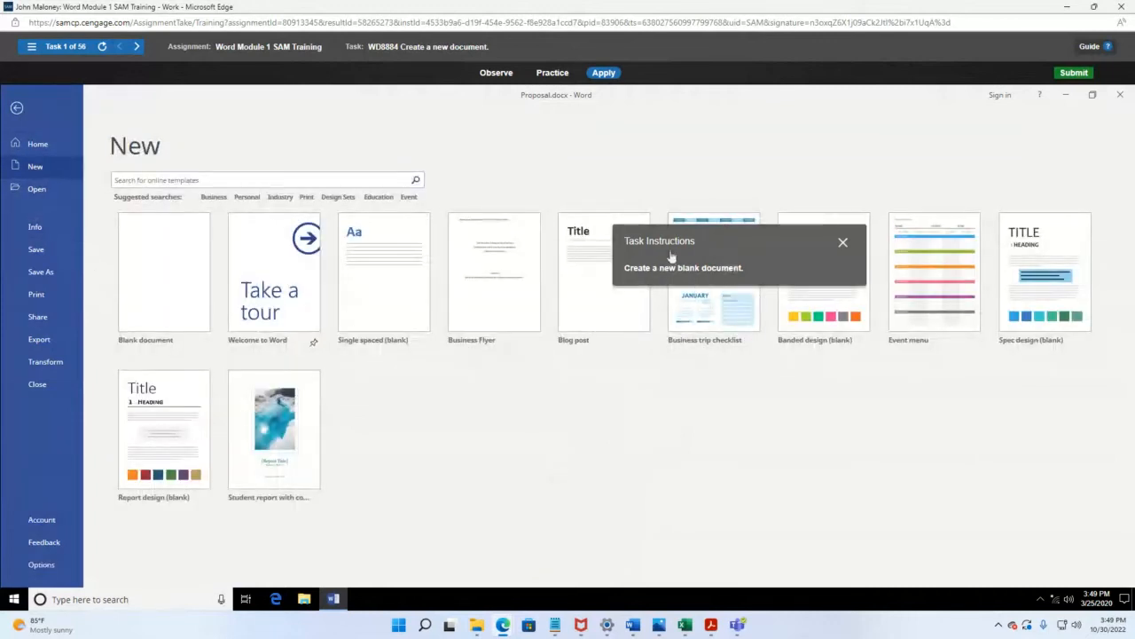
left_click(173, 283)
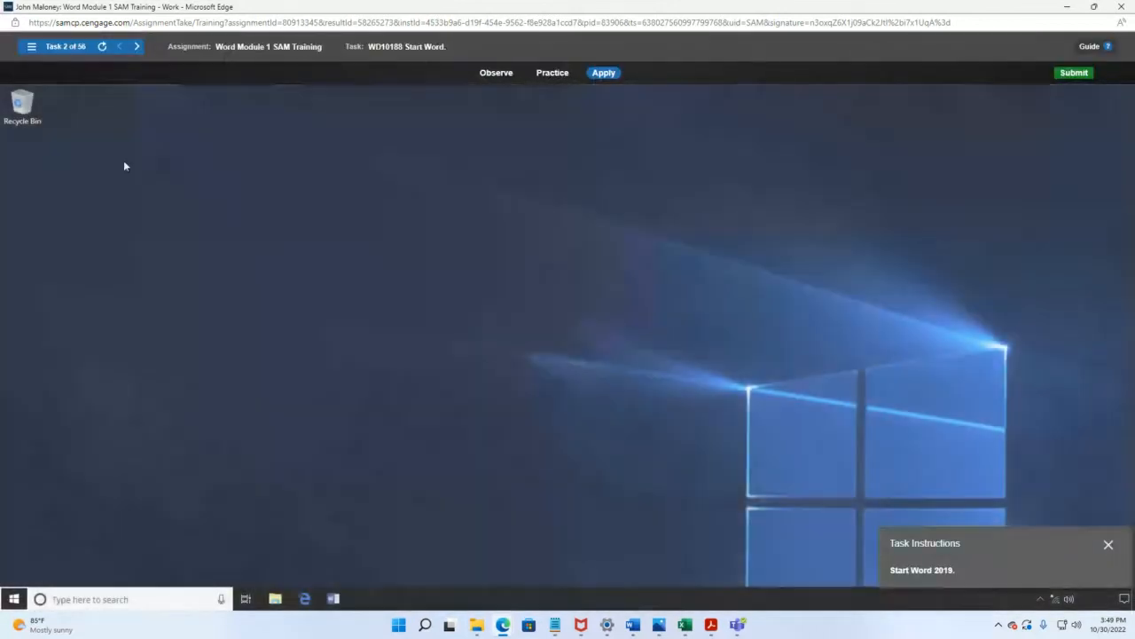
Step: Reopen task 1 from the task list and look through the simulated Start menu's app list, from the Most Used apps to the last entries
left_click(31, 46)
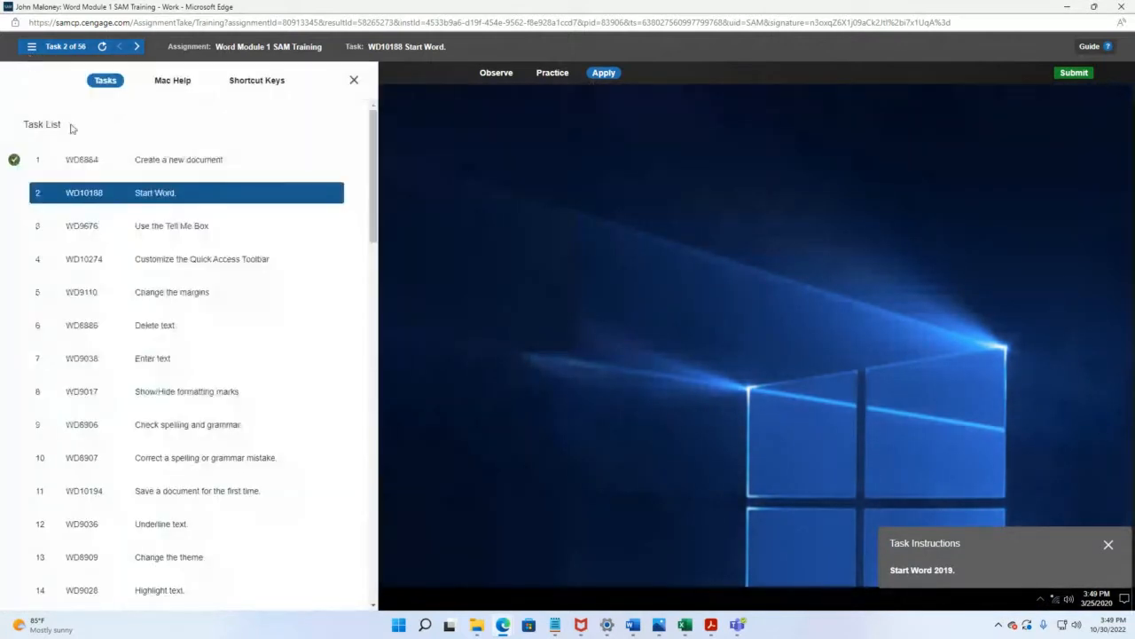
left_click(89, 162)
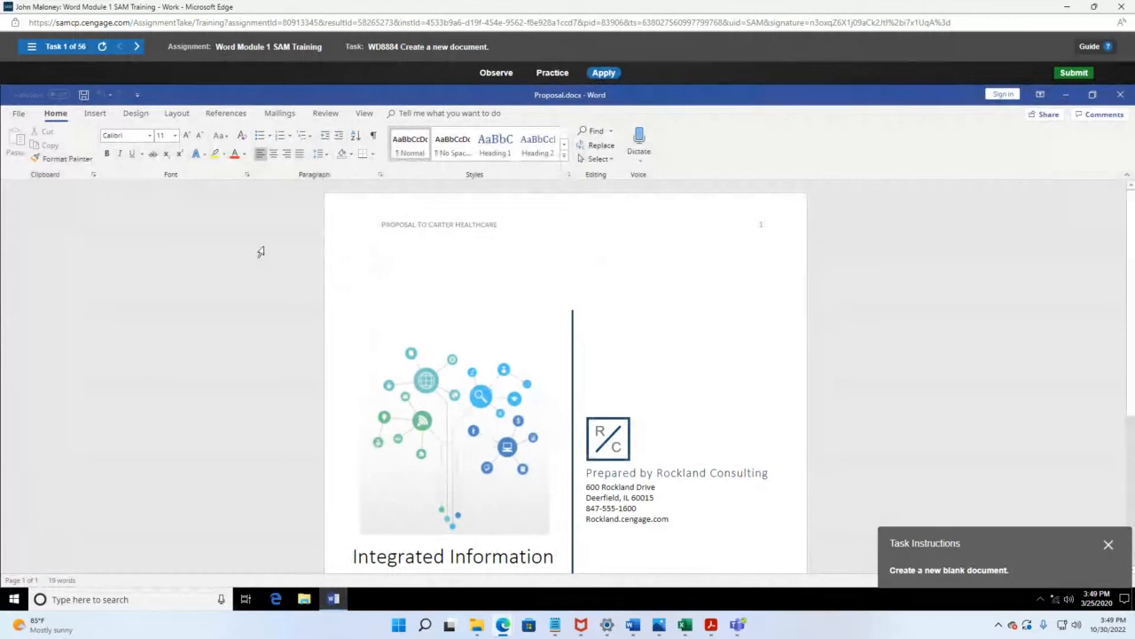
left_click(15, 599)
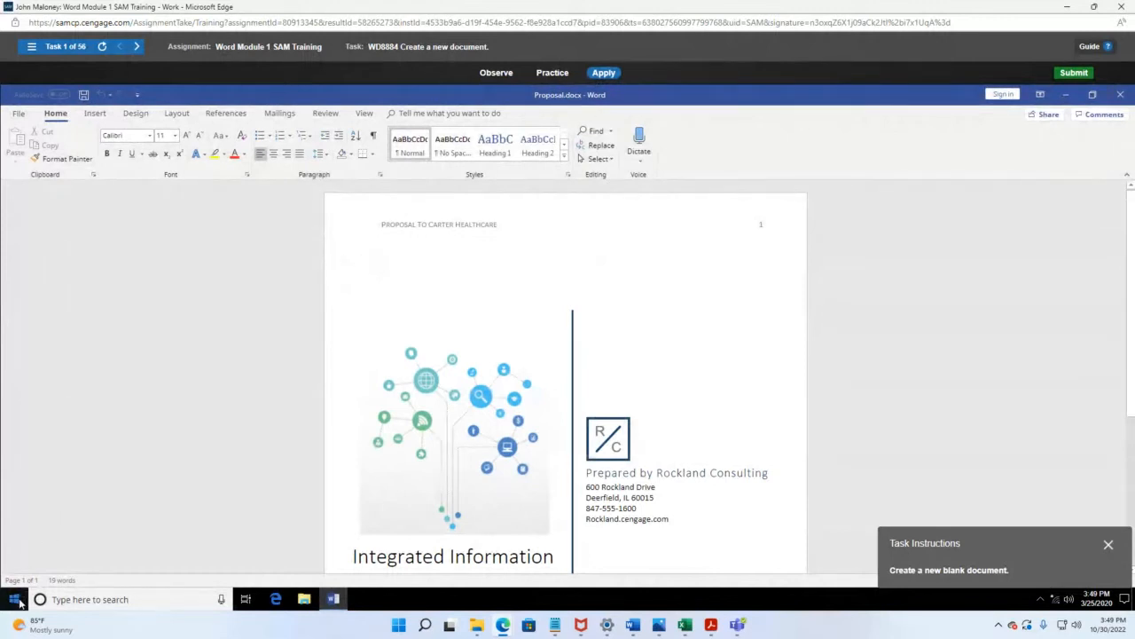
scroll(87, 395, "down", 3)
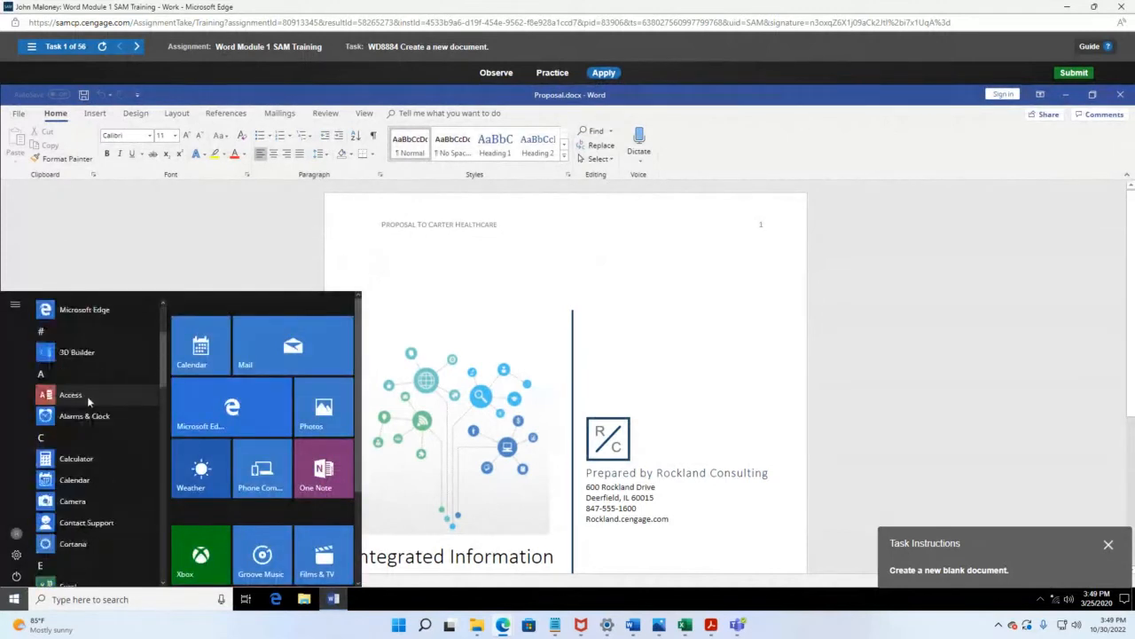
scroll(91, 396, "up", 3)
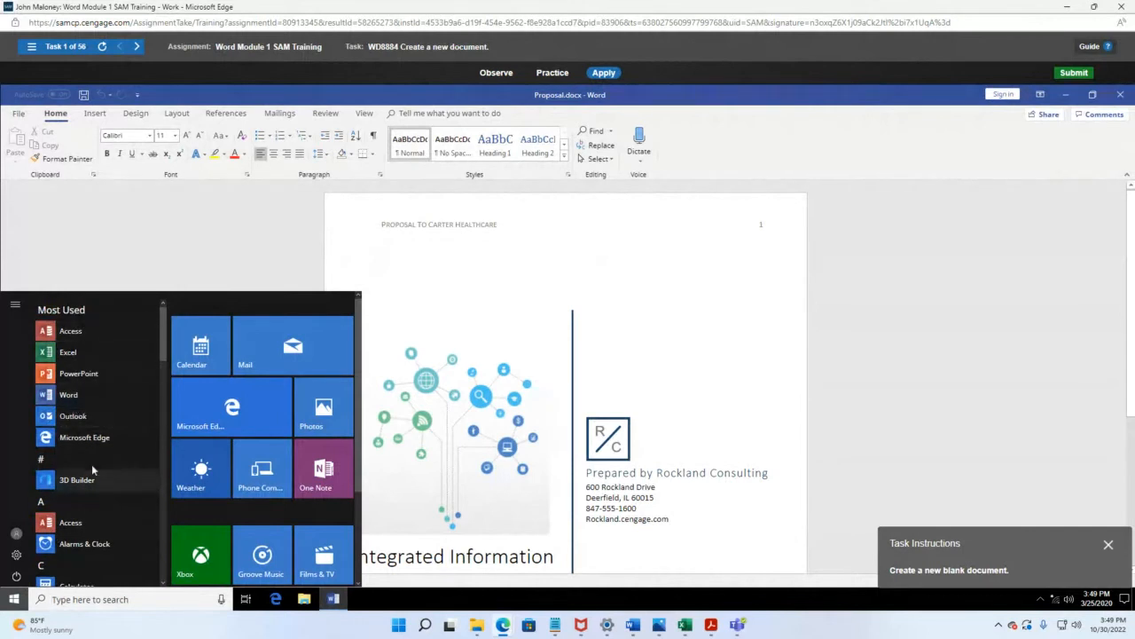
left_click_drag(162, 346, 168, 578)
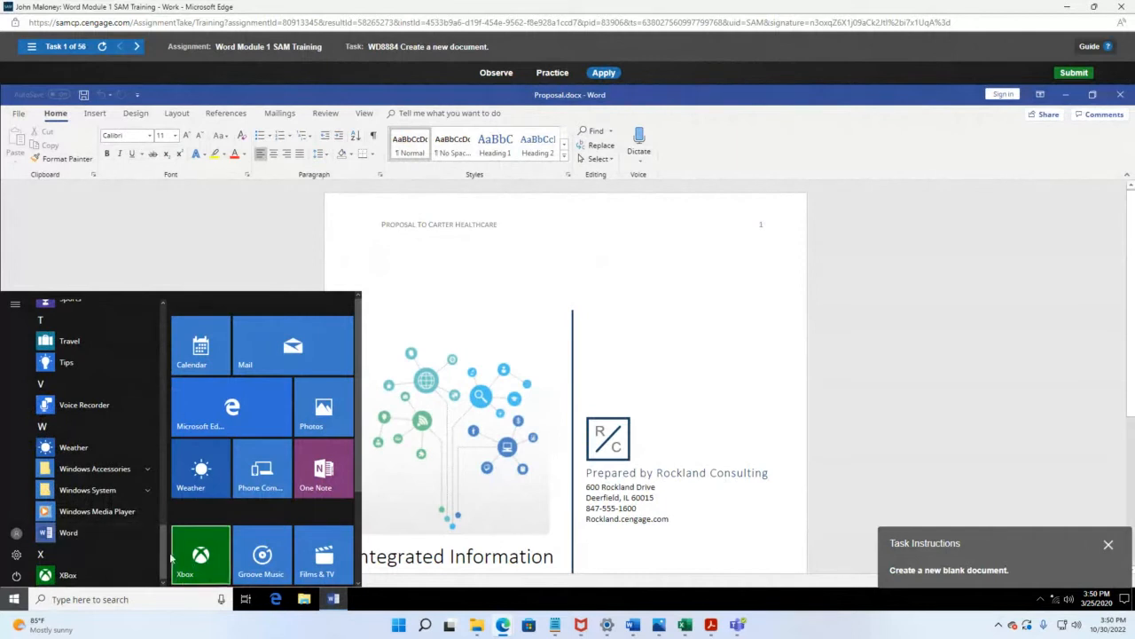
left_click_drag(163, 562, 163, 337)
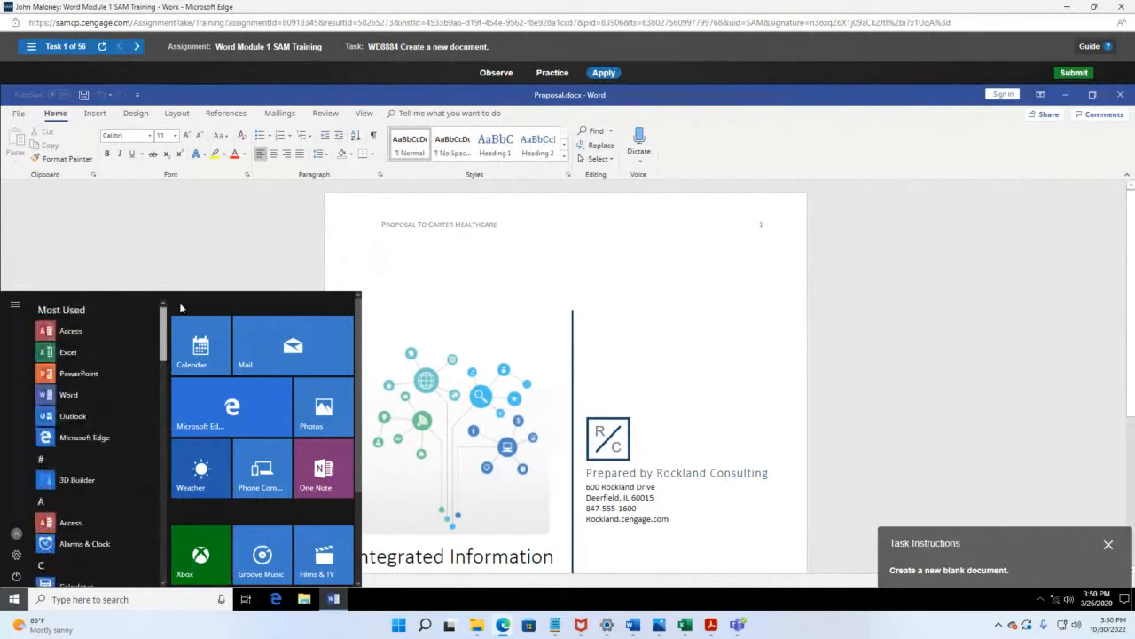
left_click(62, 399)
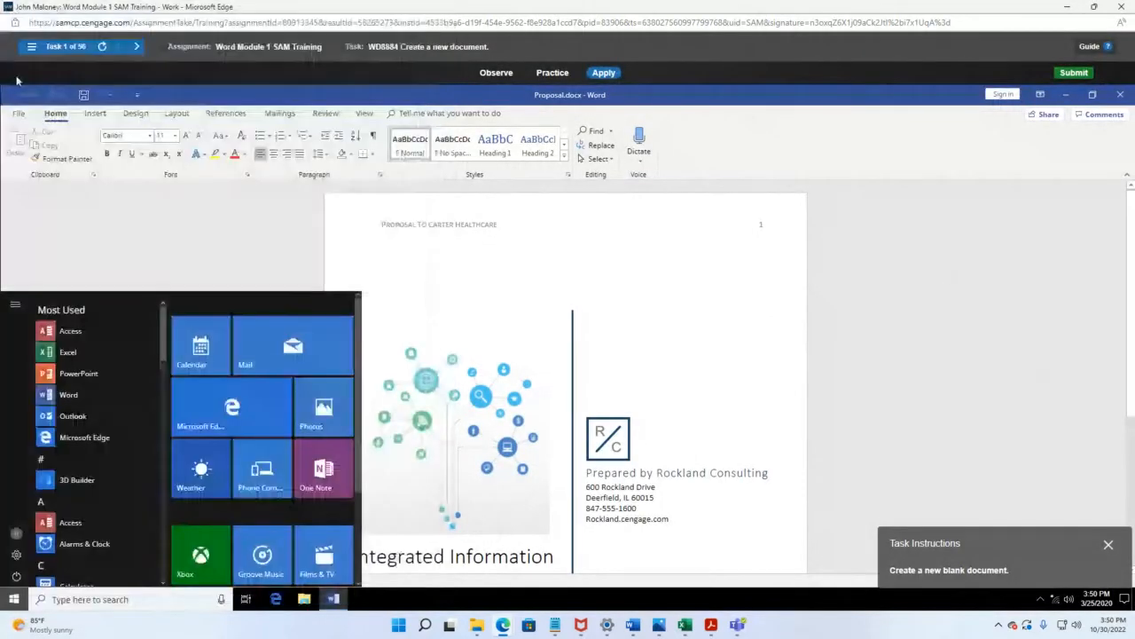
Step: Complete task 1 again by creating a new blank document from the Proposal document's Backstage view
left_click(19, 113)
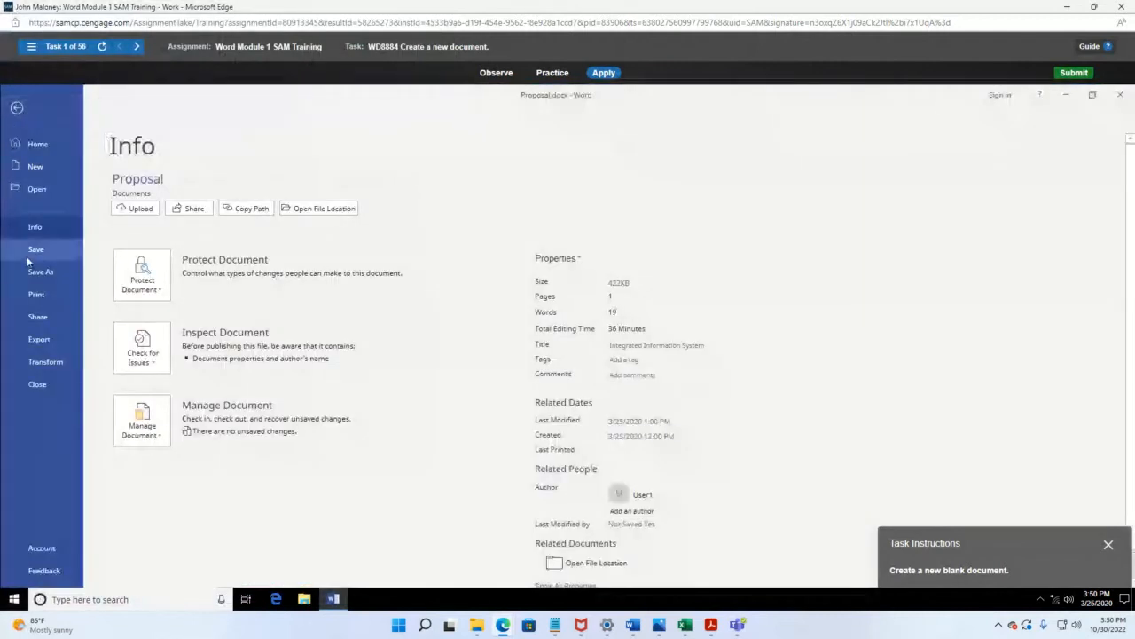
left_click(44, 164)
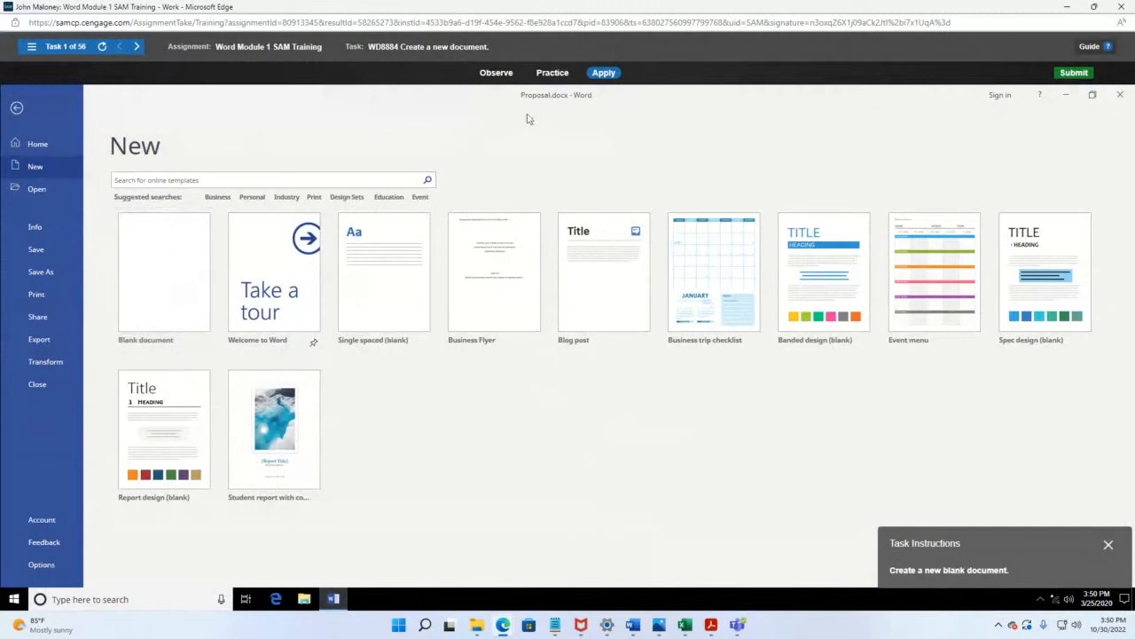
left_click(173, 287)
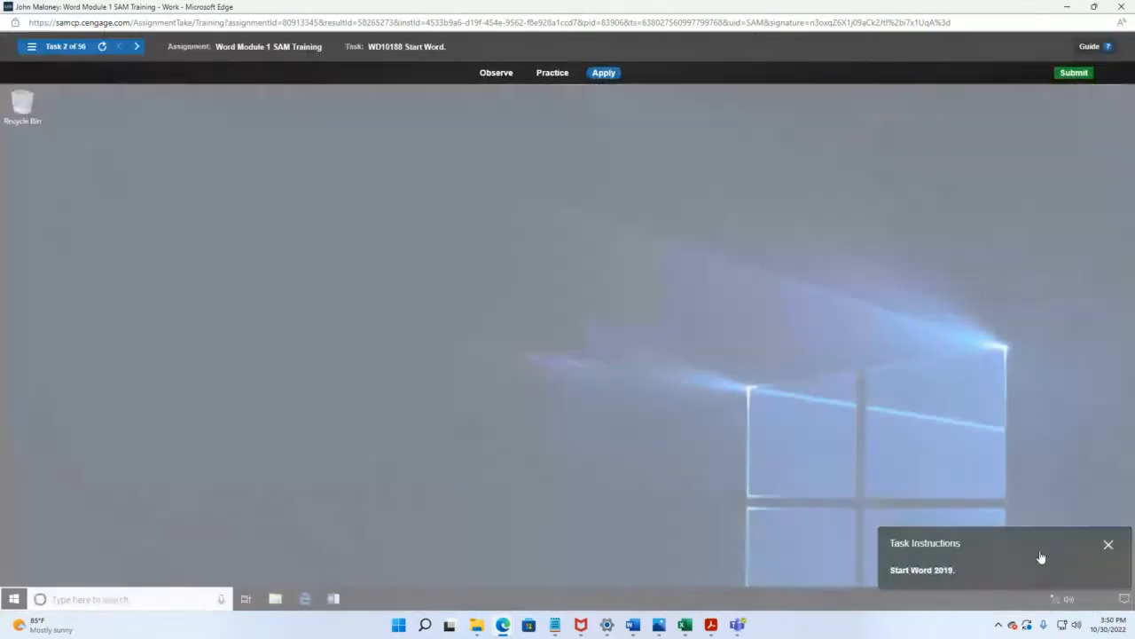
Step: Move the Task Instructions box up onto the open desktop area and start Word 2019 to complete task 2
left_click_drag(1041, 555, 619, 207)
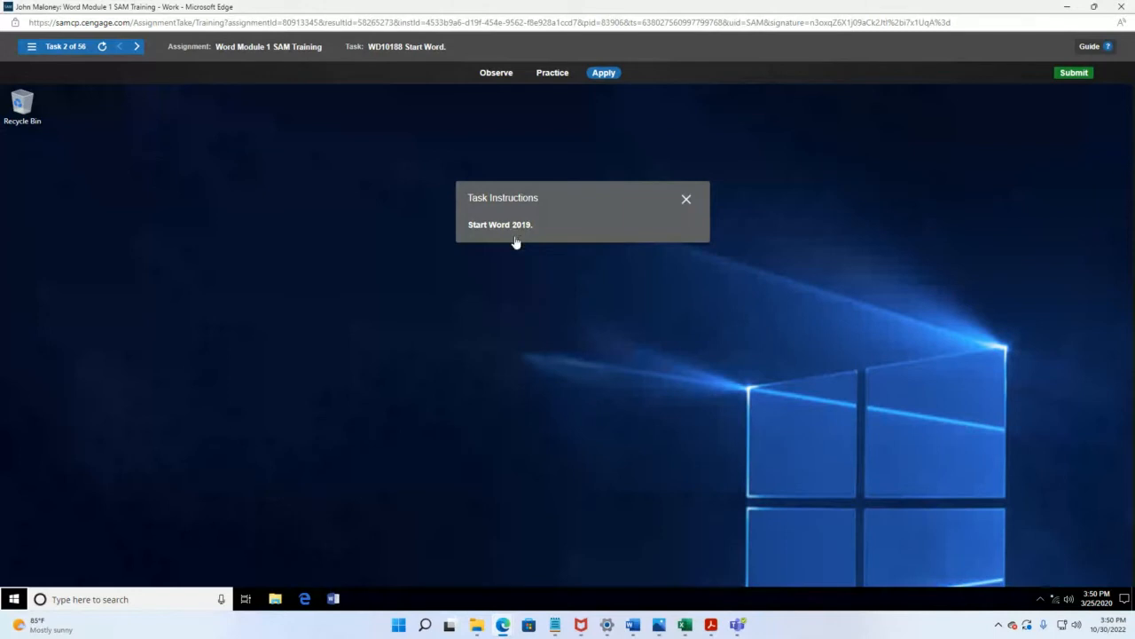
left_click(335, 599)
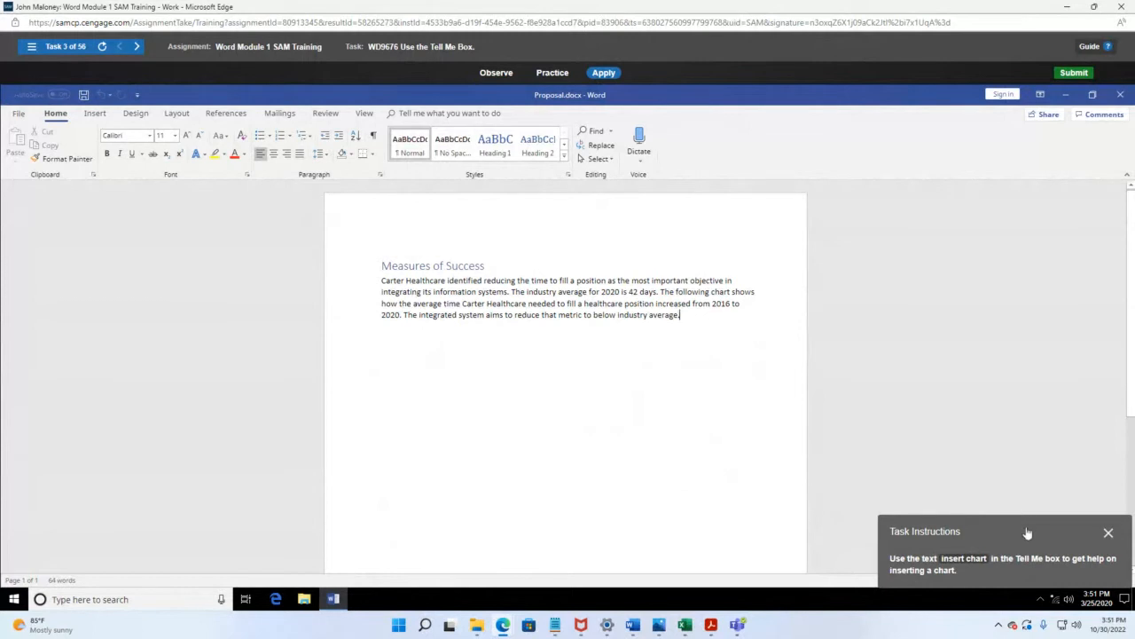
Step: Complete task 3 by asking Tell Me for help on "insert chart" and opening the topic "Add a chart to your document in Word"
left_click_drag(1027, 532, 456, 393)
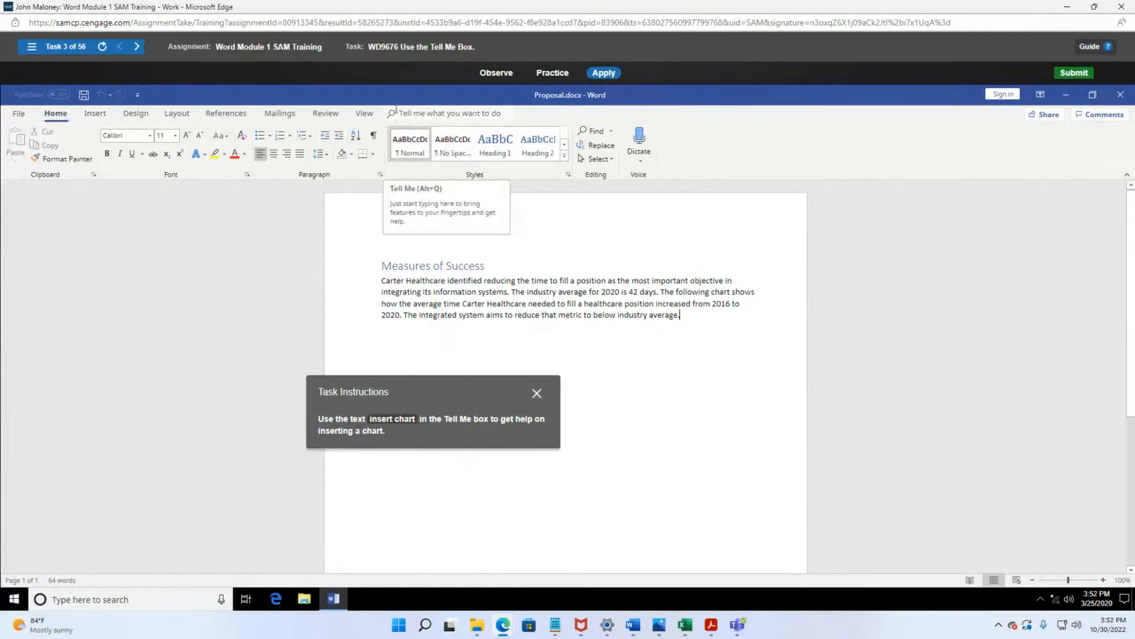
left_click(446, 115)
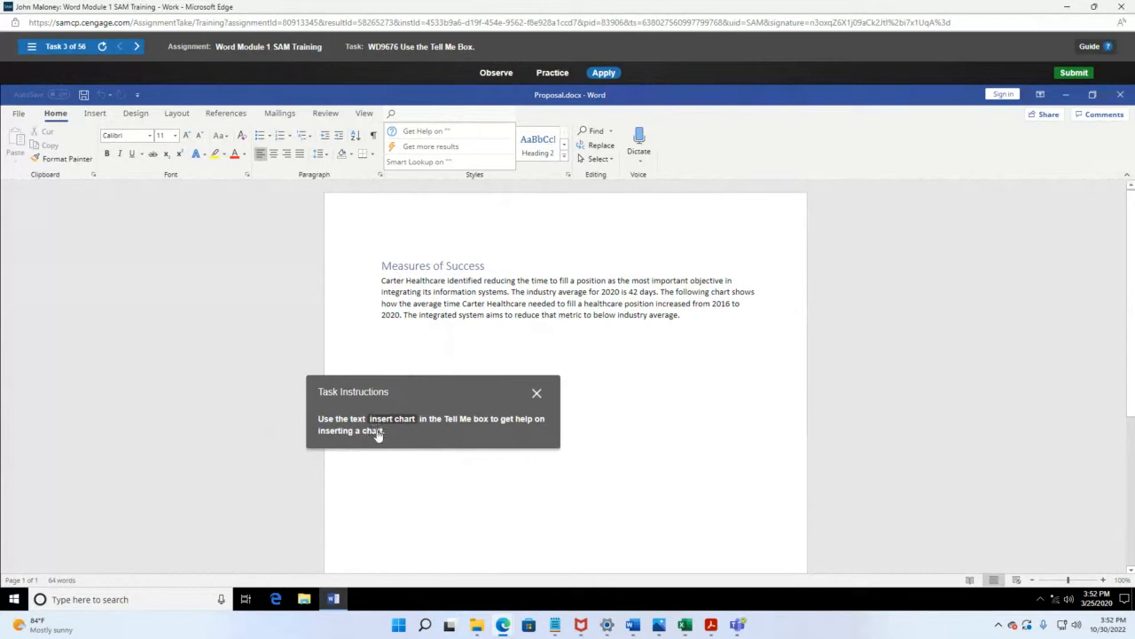
type("insert char")
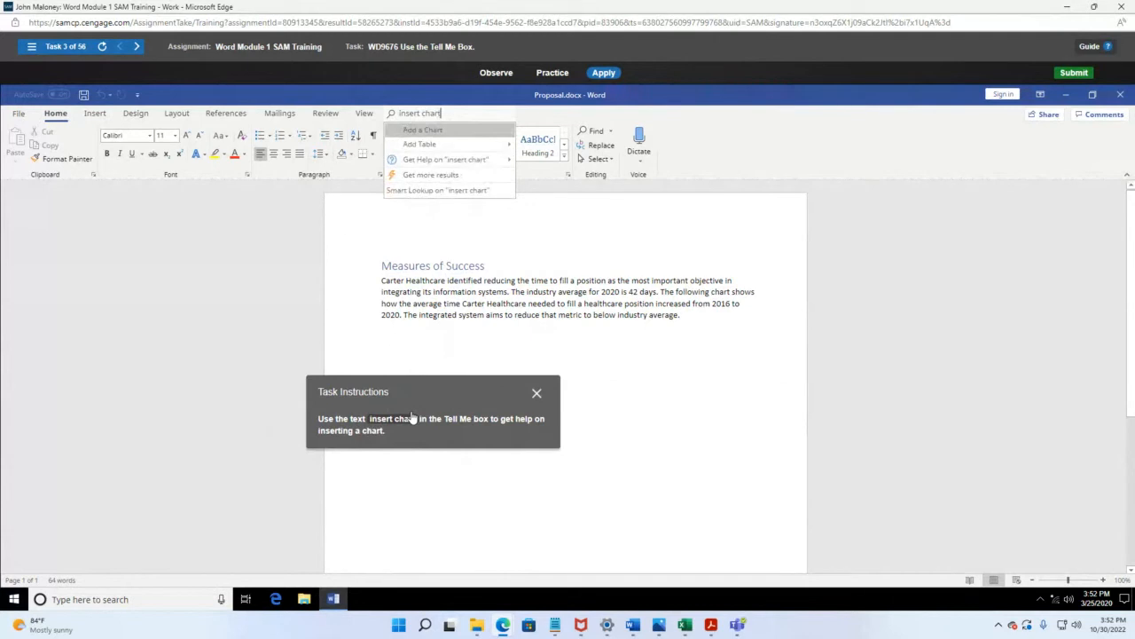
type("t")
mouse_move(443, 159)
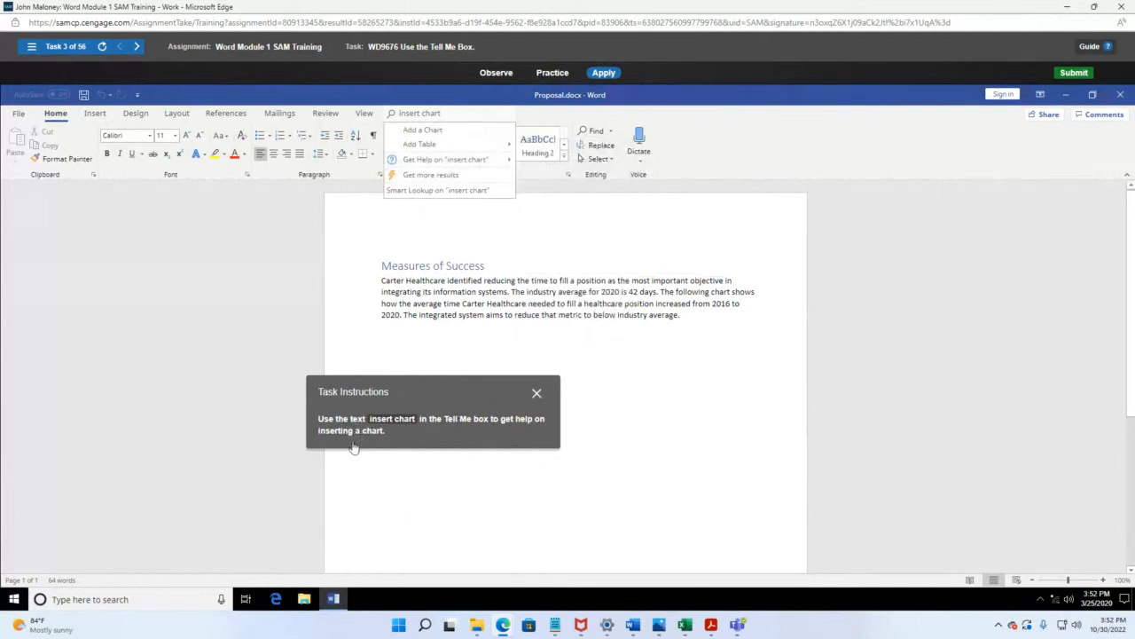
mouse_move(442, 163)
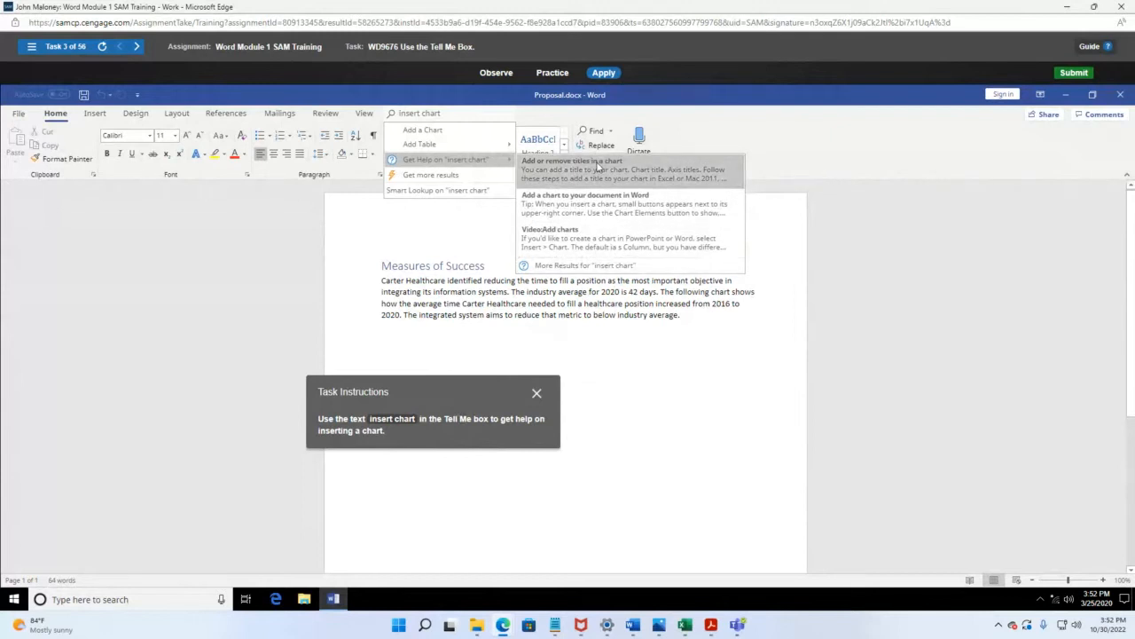
left_click(576, 209)
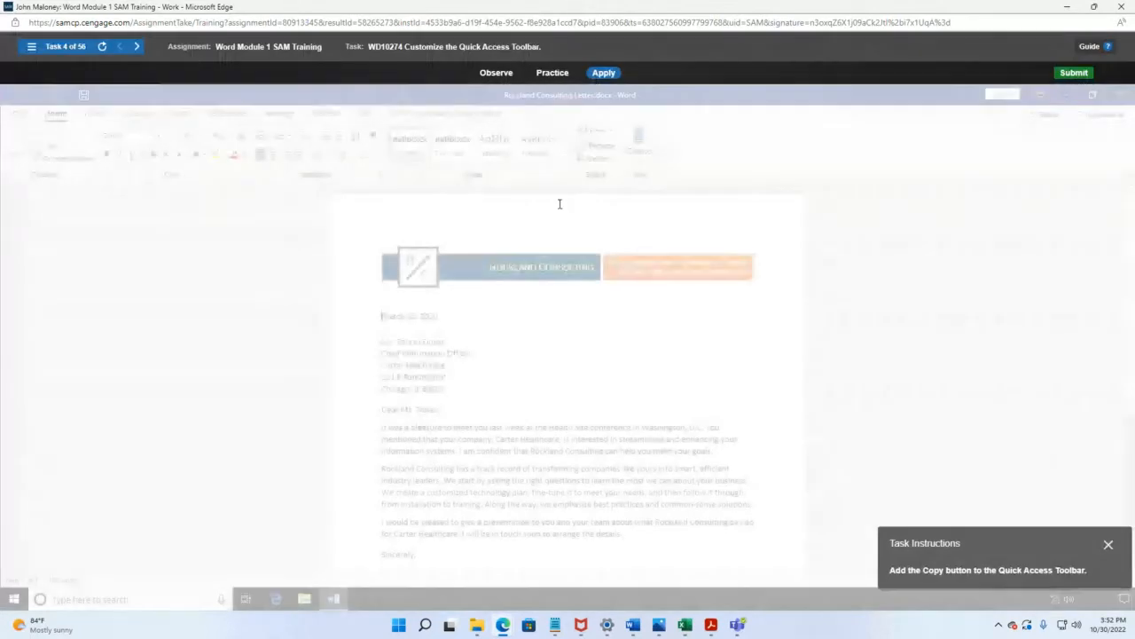
Step: Complete task 4 by adding the Copy command to the Quick Access Toolbar through Word Options, keeping the Task Instructions box beside the dialog
left_click_drag(1004, 549, 199, 305)
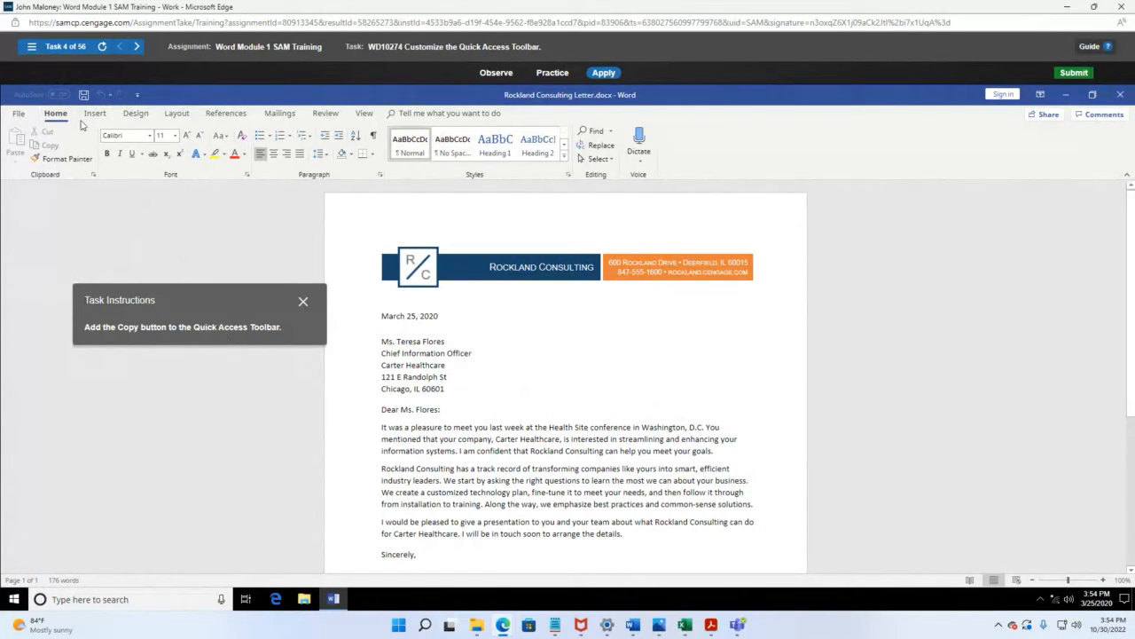
left_click(18, 114)
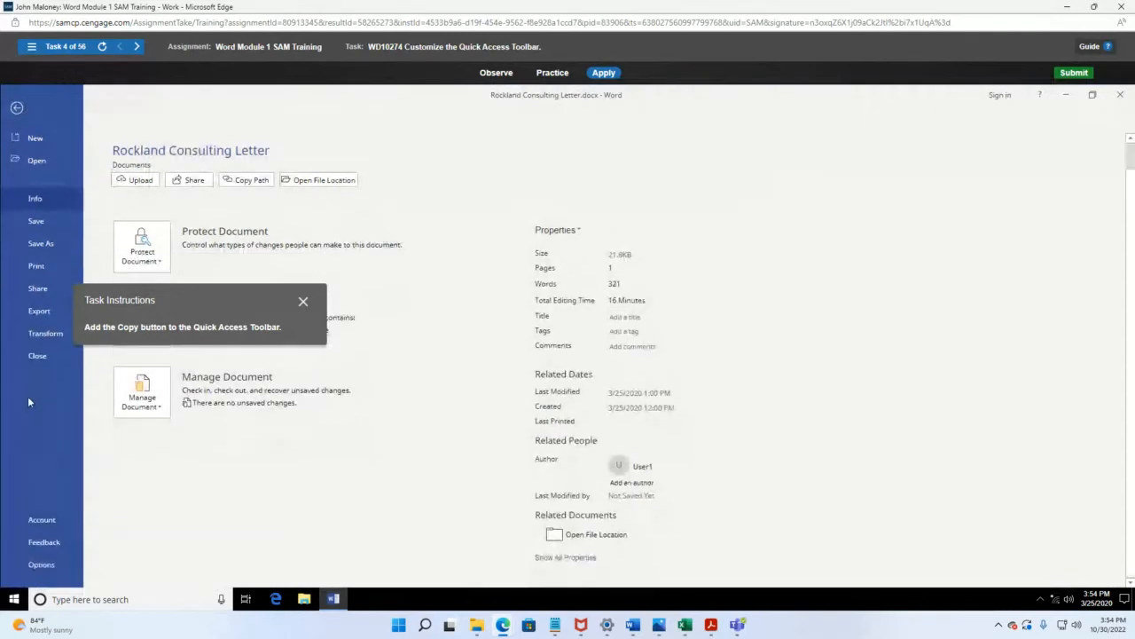
left_click(41, 565)
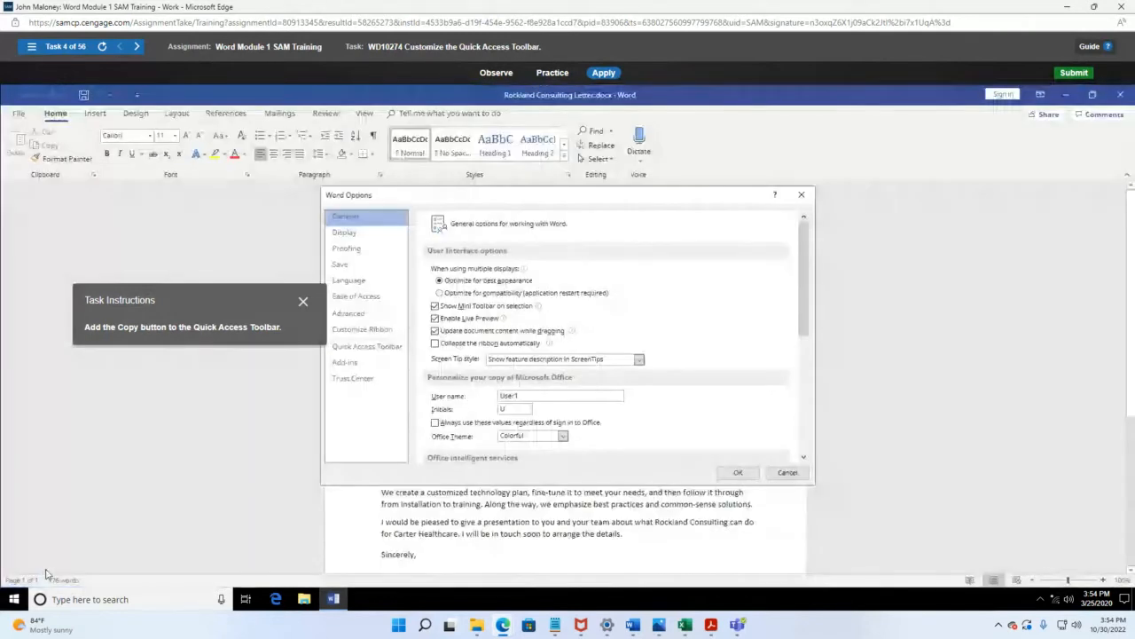
left_click_drag(536, 205, 634, 171)
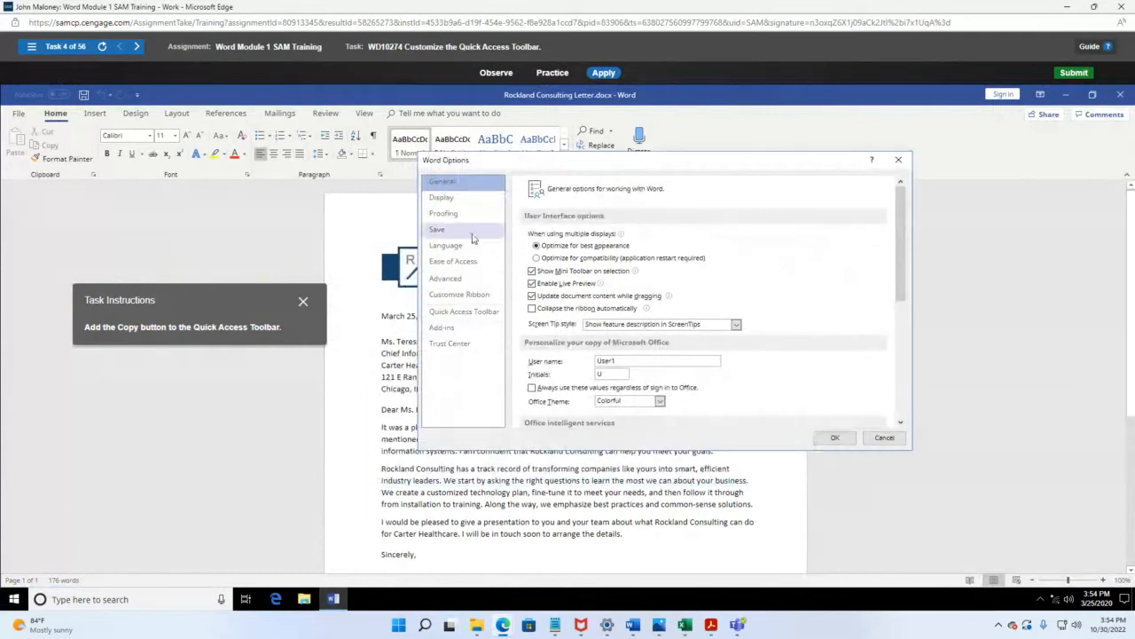
left_click(471, 314)
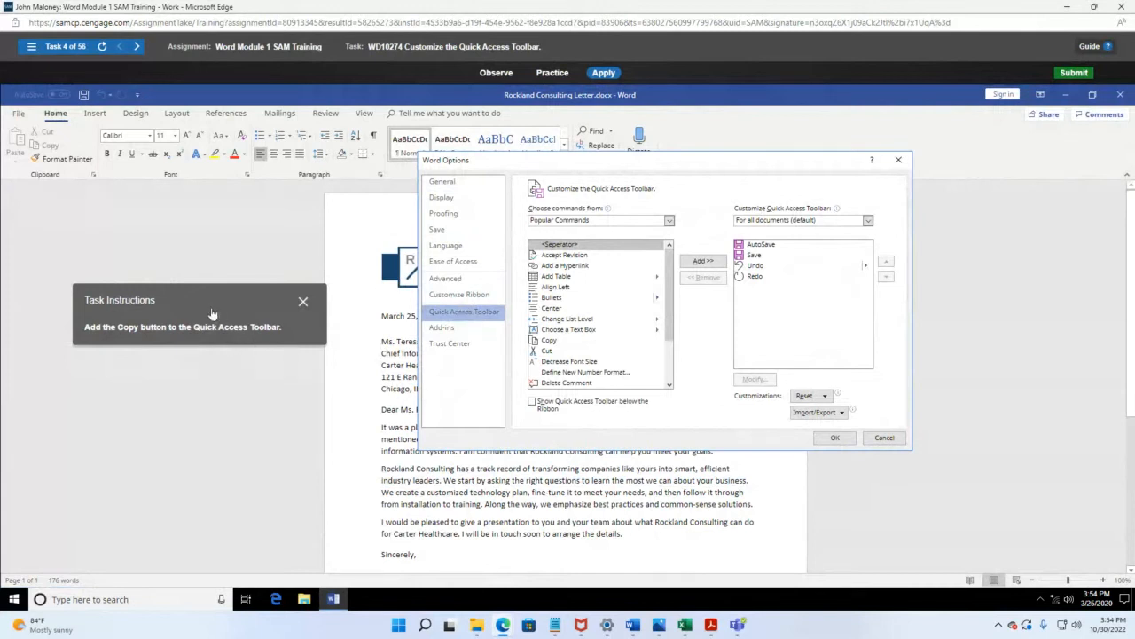
left_click_drag(211, 312, 218, 253)
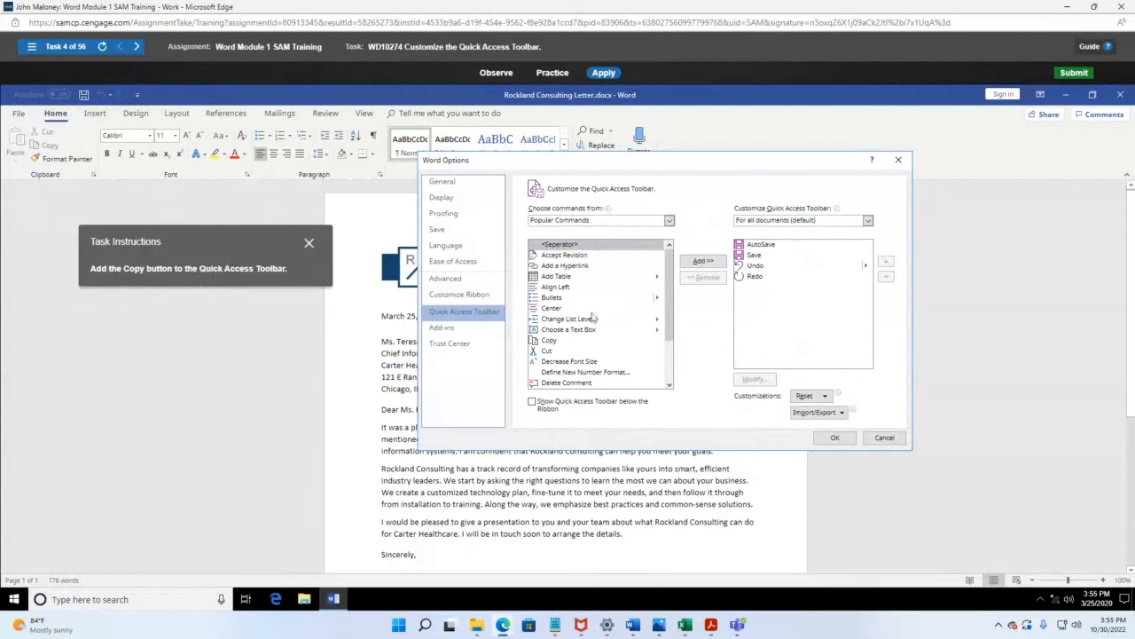
left_click(557, 344)
left_click(558, 344)
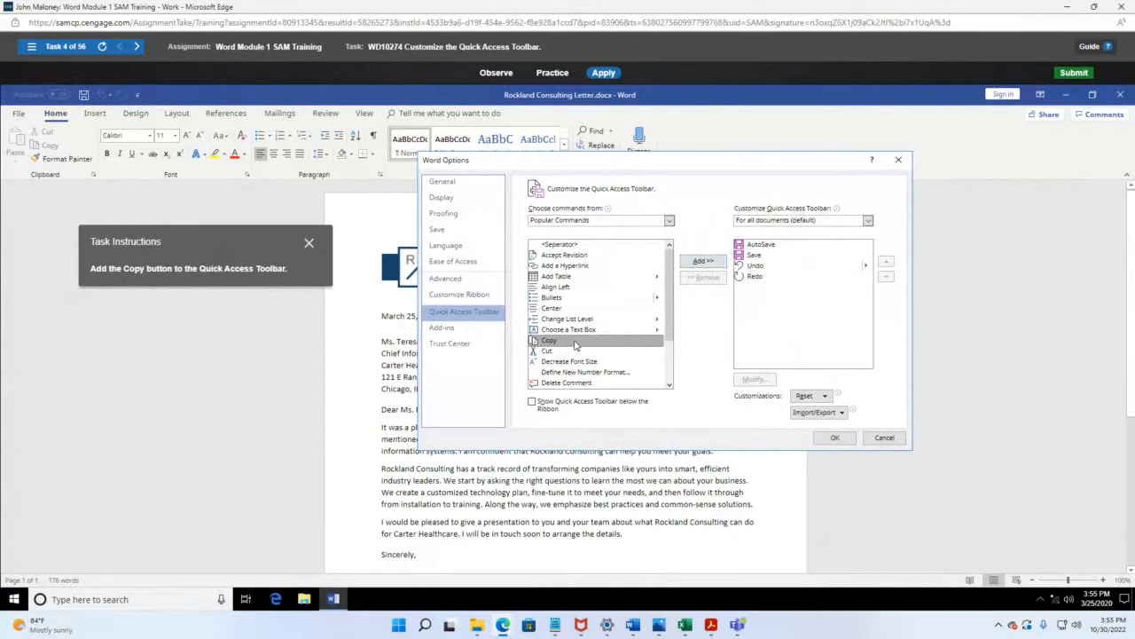
left_click(702, 261)
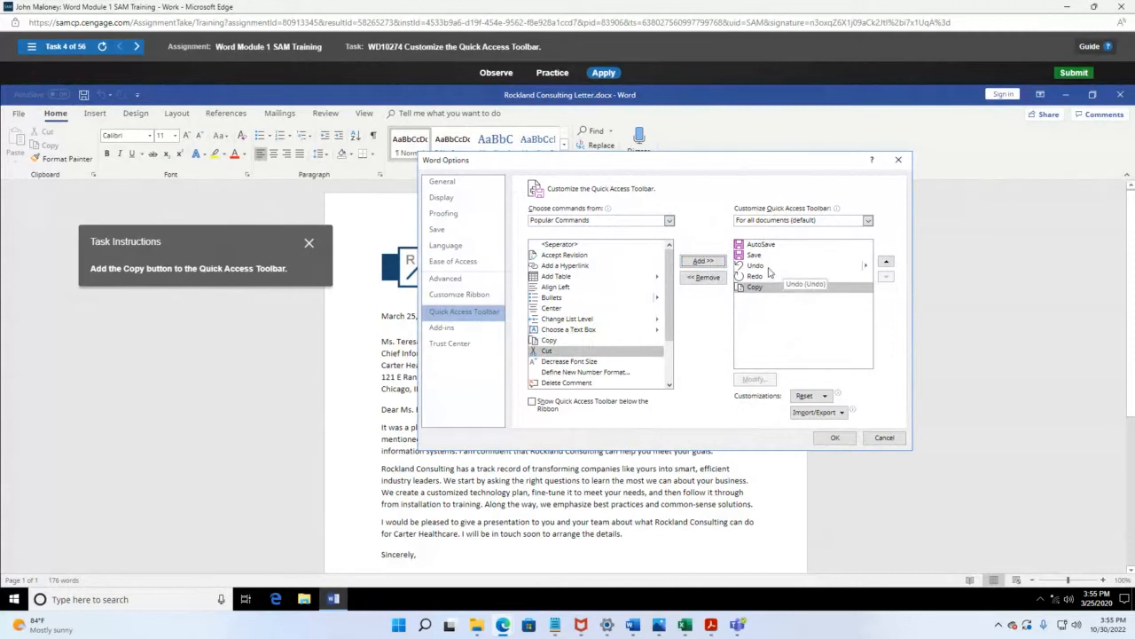
left_click(832, 438)
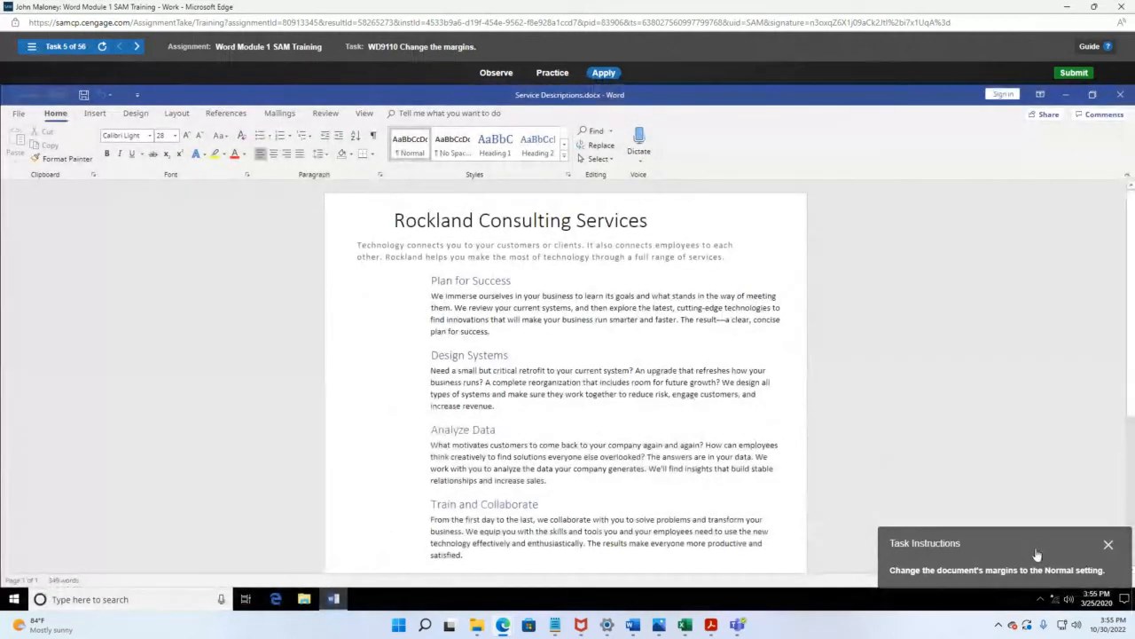
Step: Complete task 5 by setting the Service Descriptions document's margins to Normal, moving the Task Instructions box clear of the margin presets
left_click_drag(1034, 542, 129, 238)
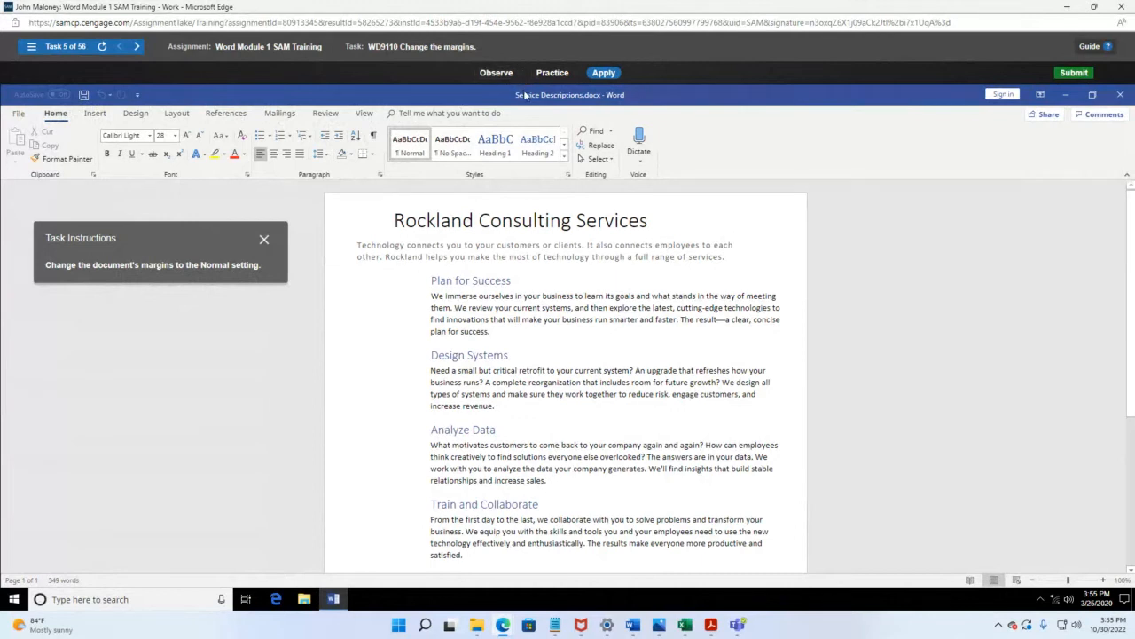
left_click(137, 114)
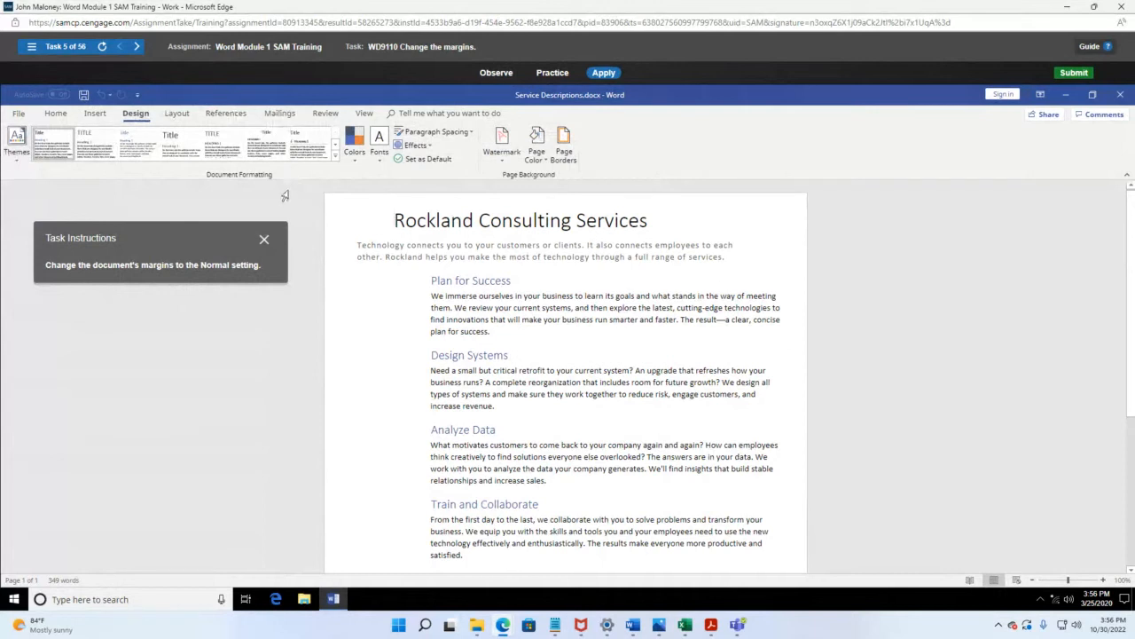
left_click(56, 115)
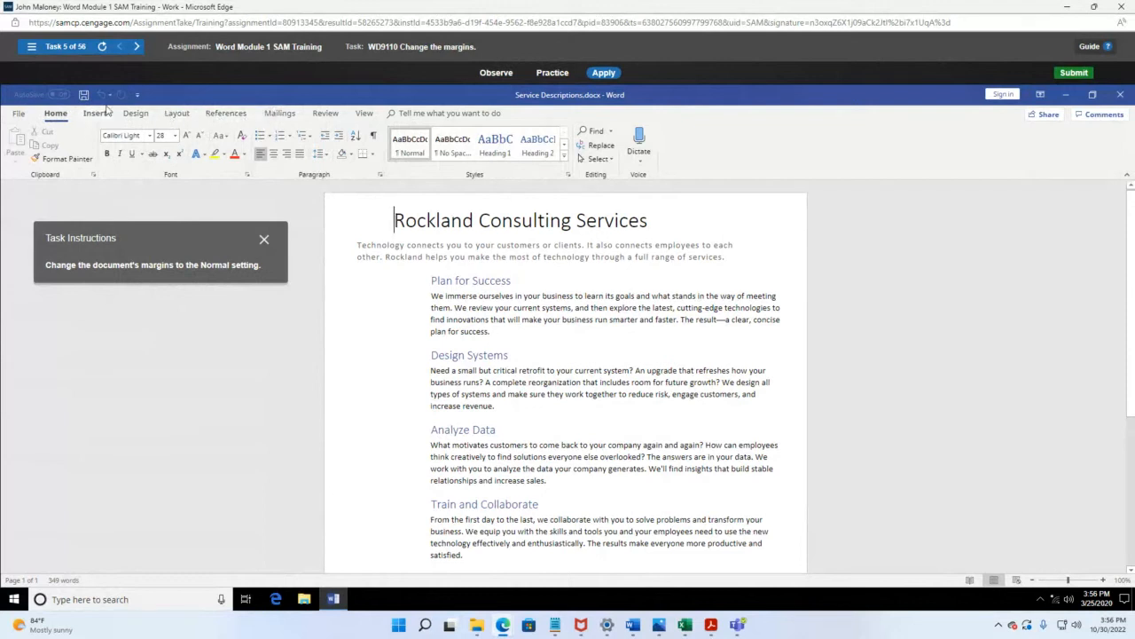
left_click(179, 114)
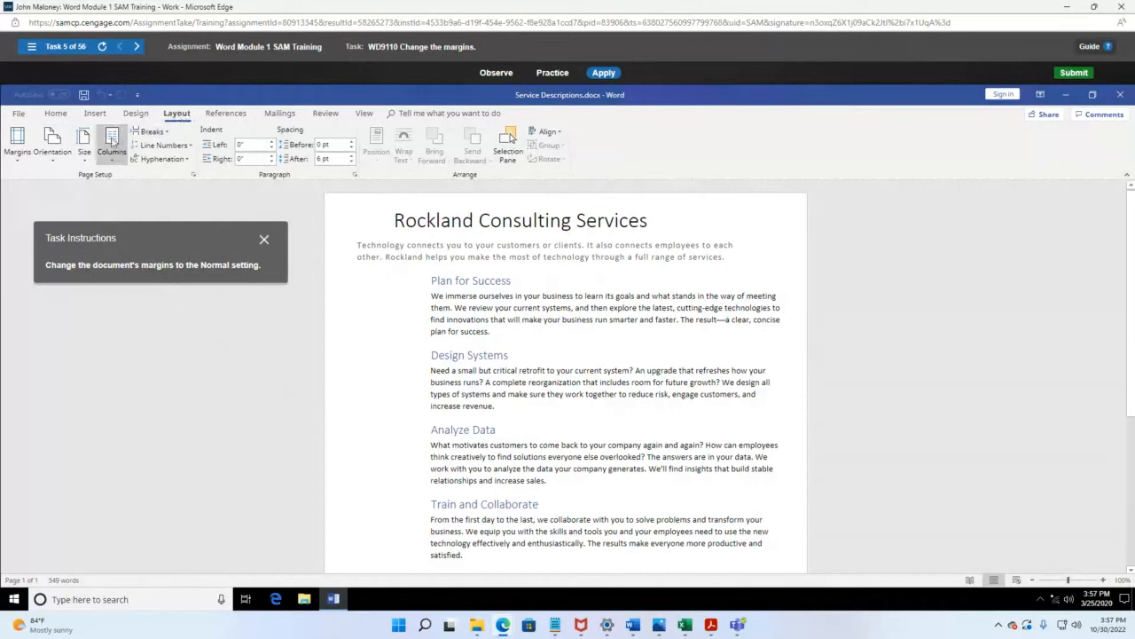
left_click(16, 142)
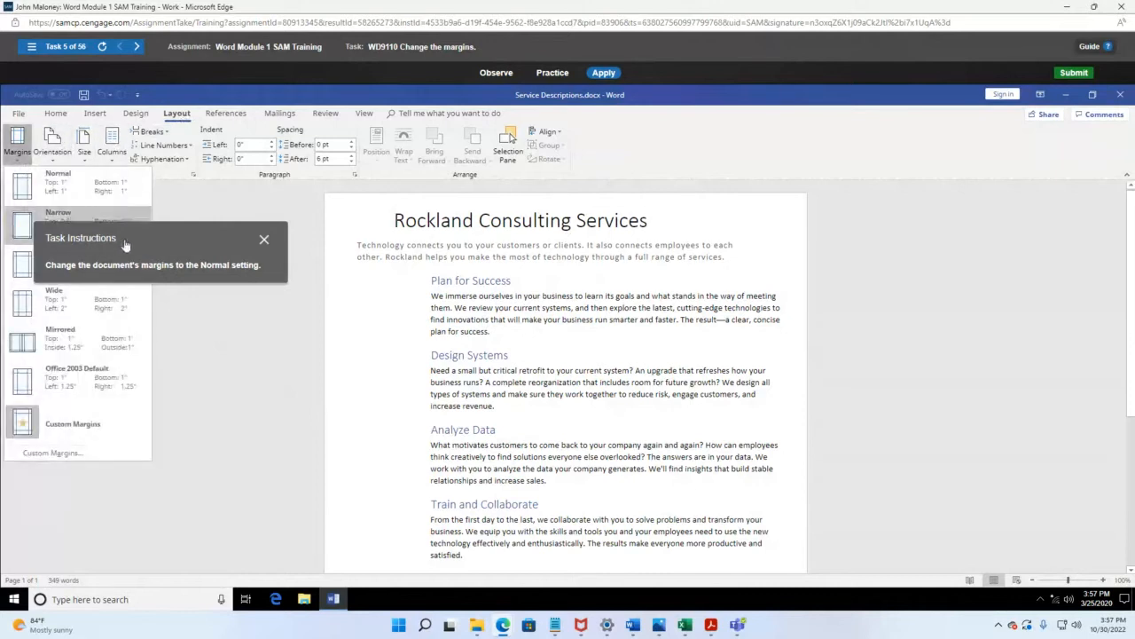
left_click_drag(125, 244, 710, 290)
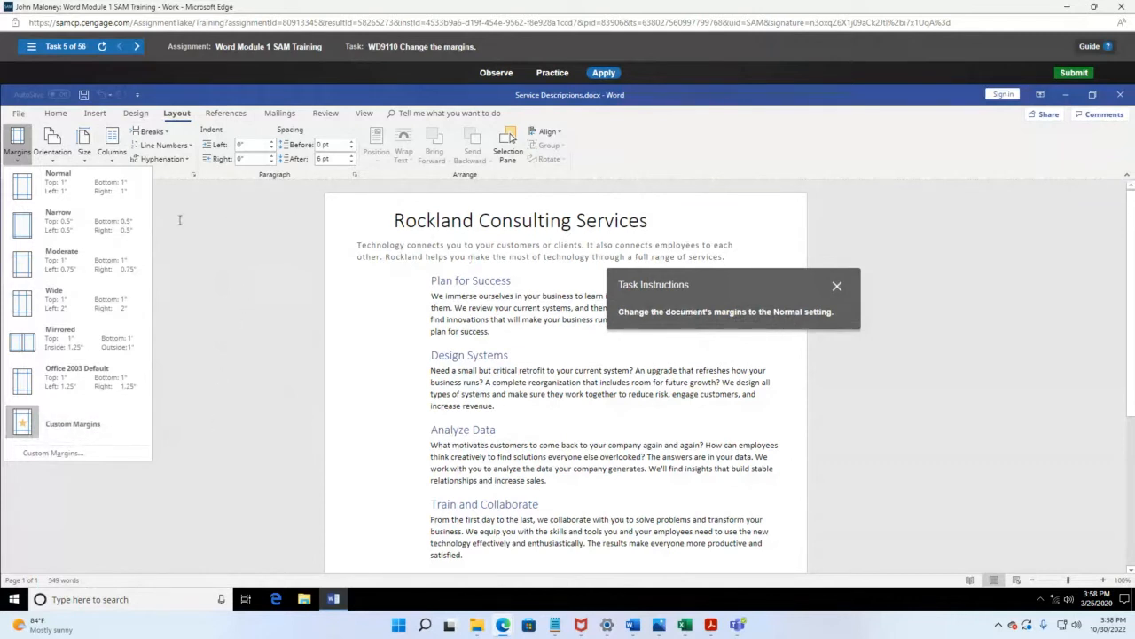
left_click(30, 183)
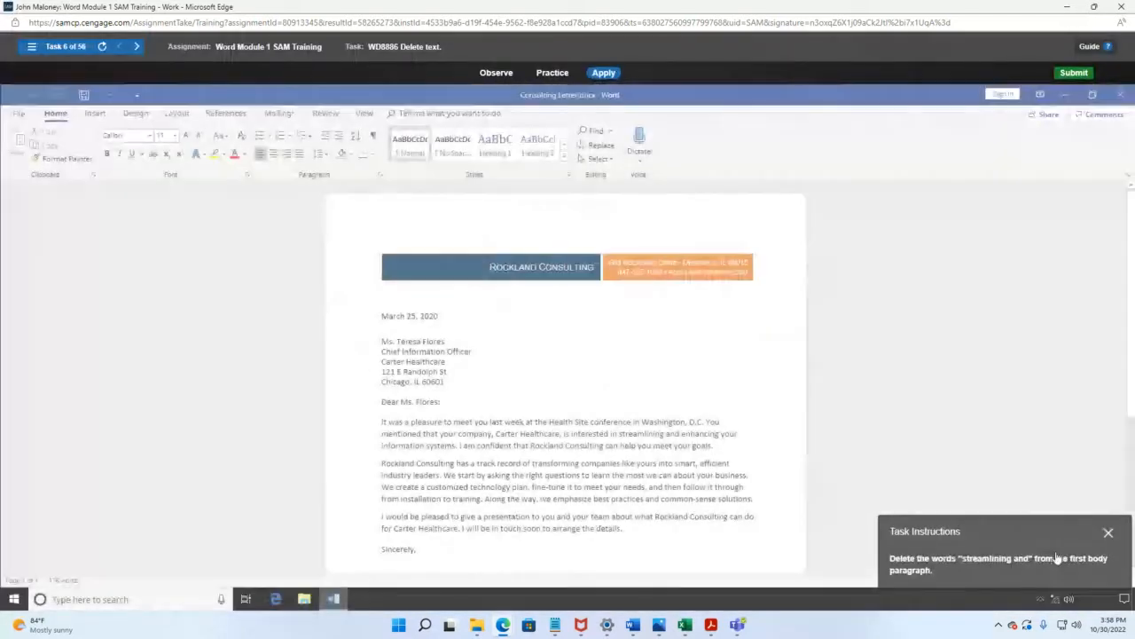
Step: Complete task 6 by deleting the words "streamlining and" from the letter's first body paragraph, with the Task Instructions box moved beside the page
left_click_drag(1013, 525, 199, 217)
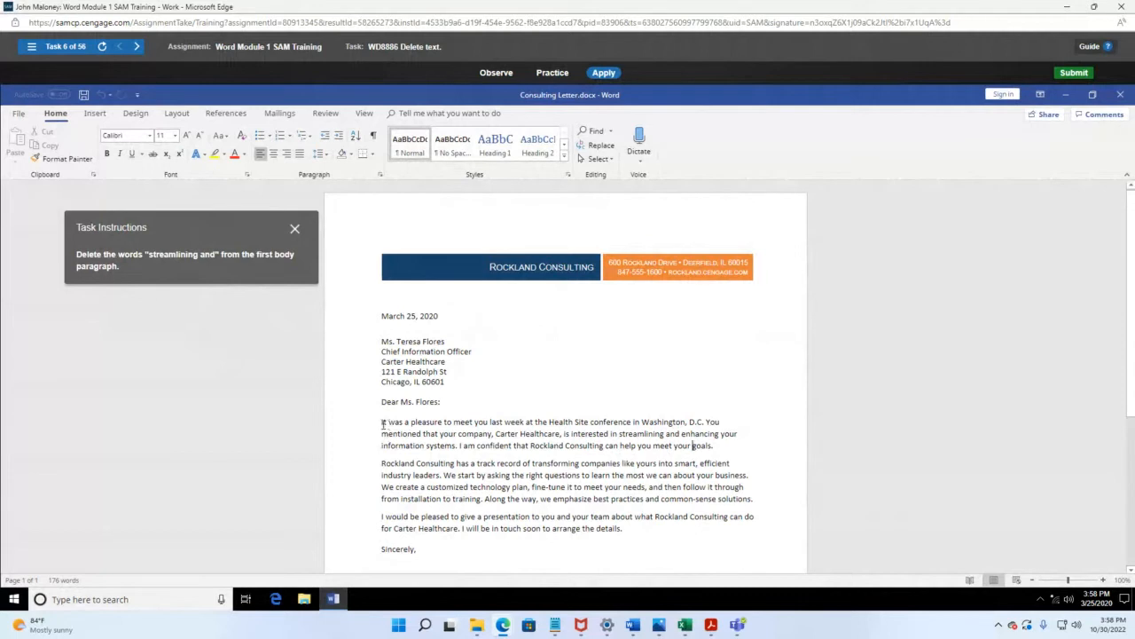
left_click_drag(381, 422, 750, 446)
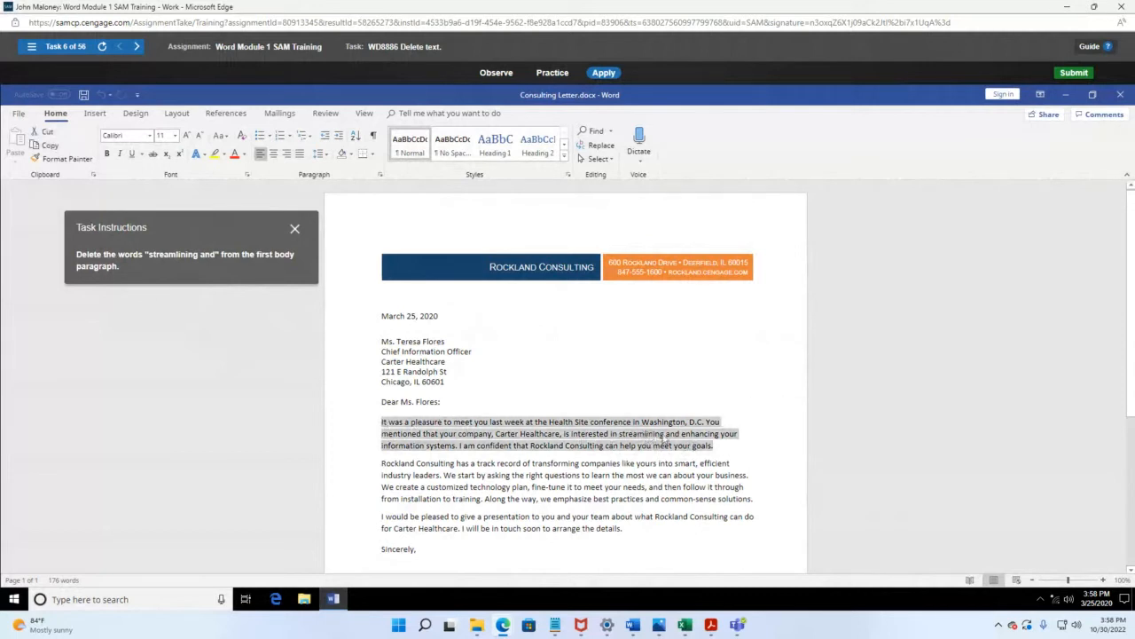
left_click(661, 434)
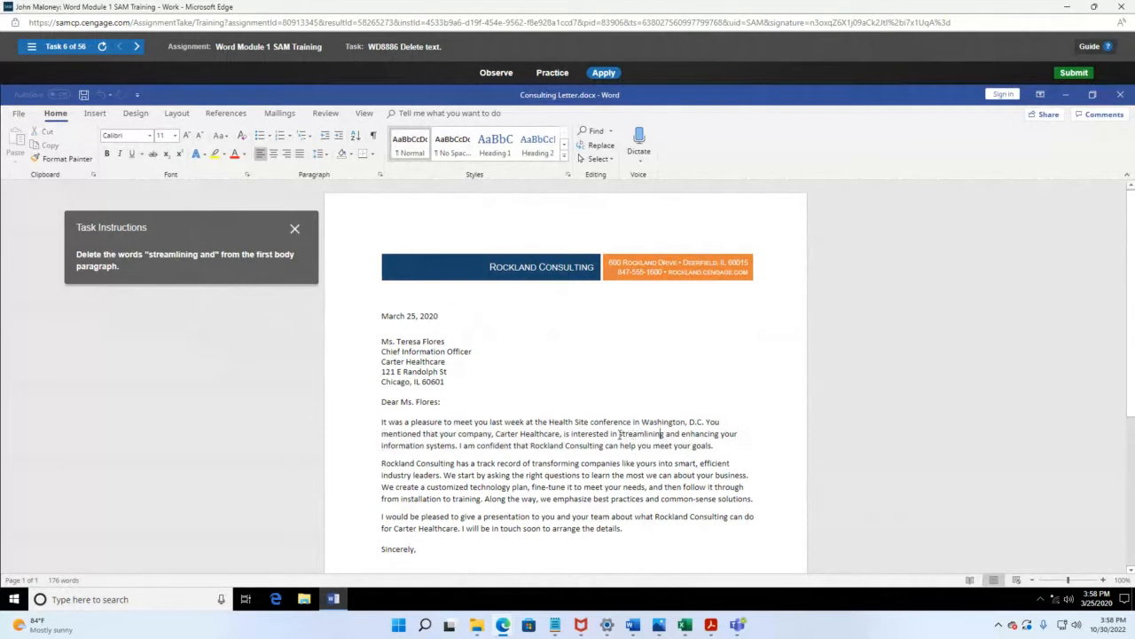
left_click_drag(619, 434, 681, 437)
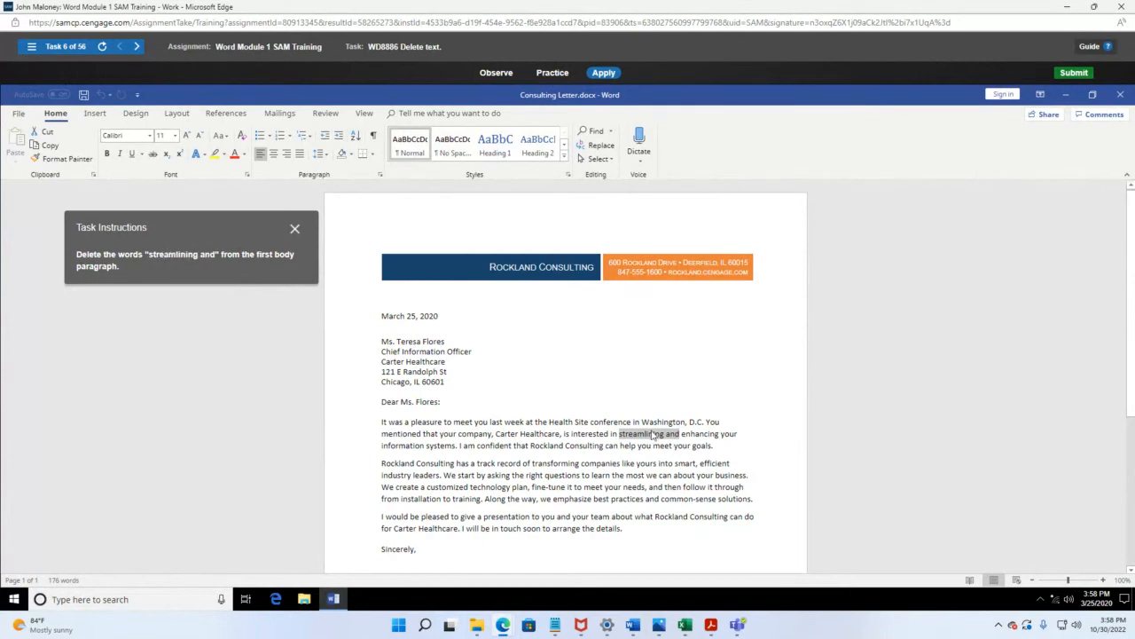
key("Delete")
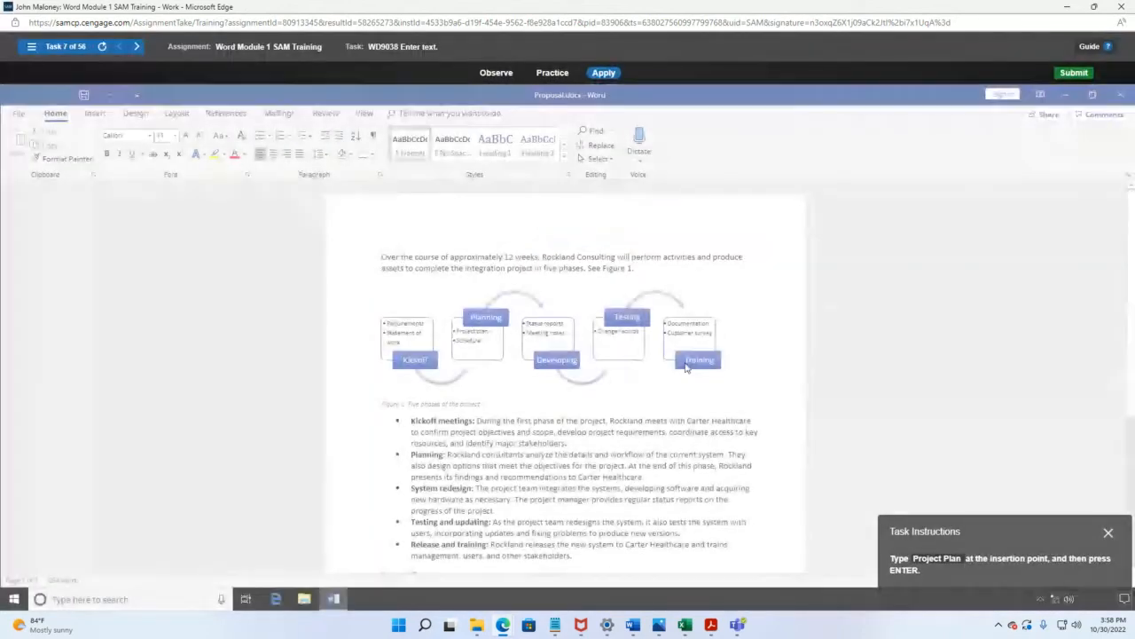
Step: Complete task 7 by entering "Project Plan" and a paragraph break at the insertion point, with the Task Instructions box moved beside the page
left_click_drag(1008, 537, 167, 241)
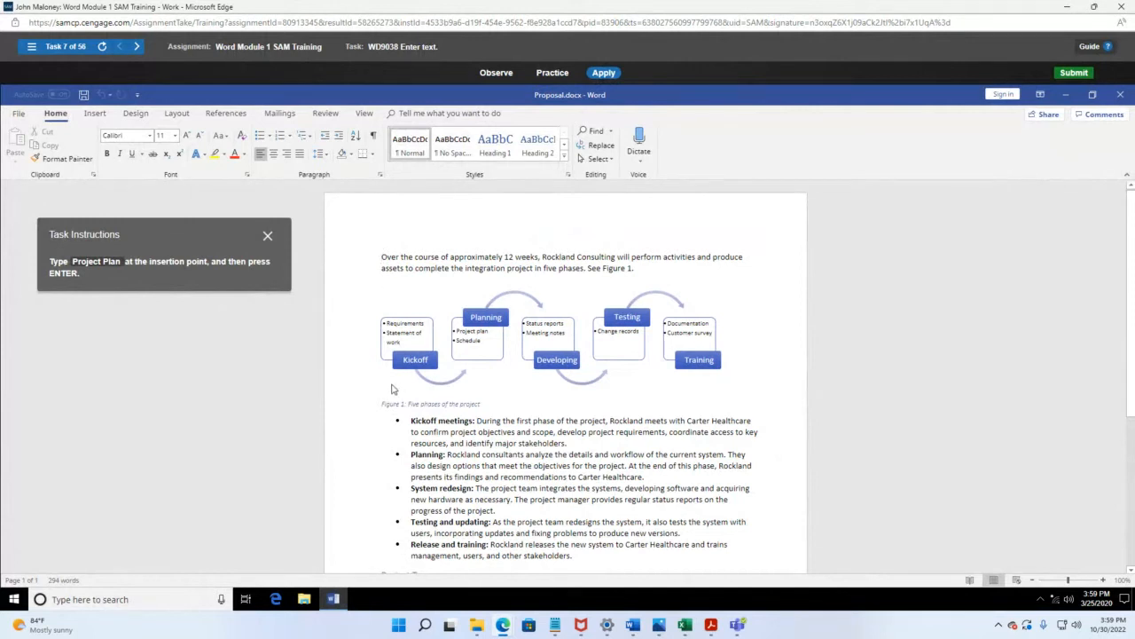
type("Project")
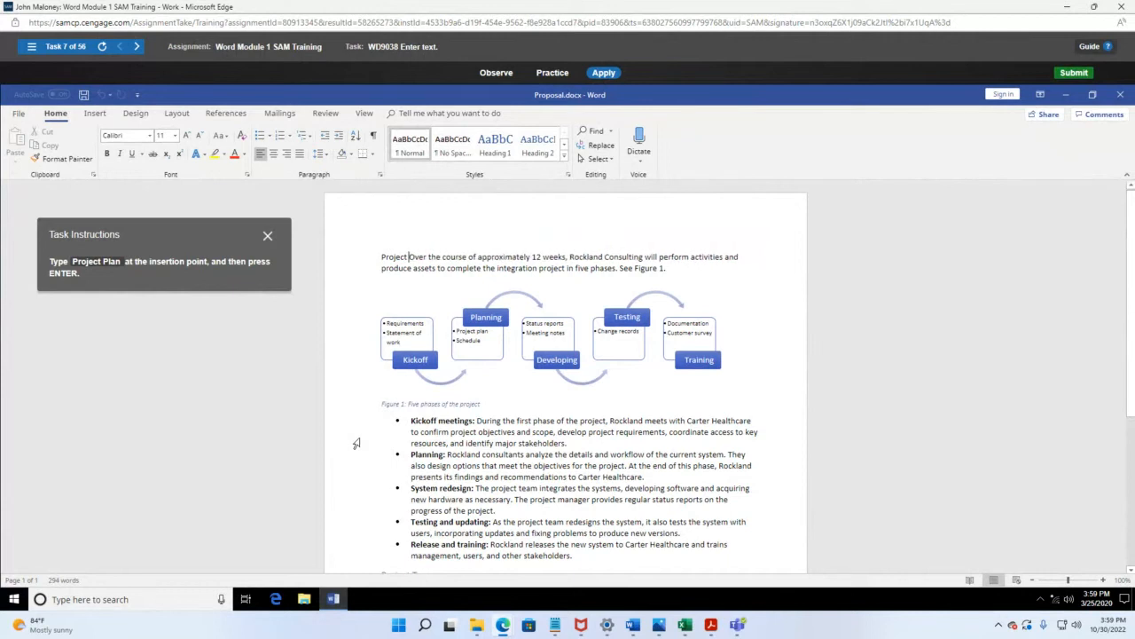
type("  Plan")
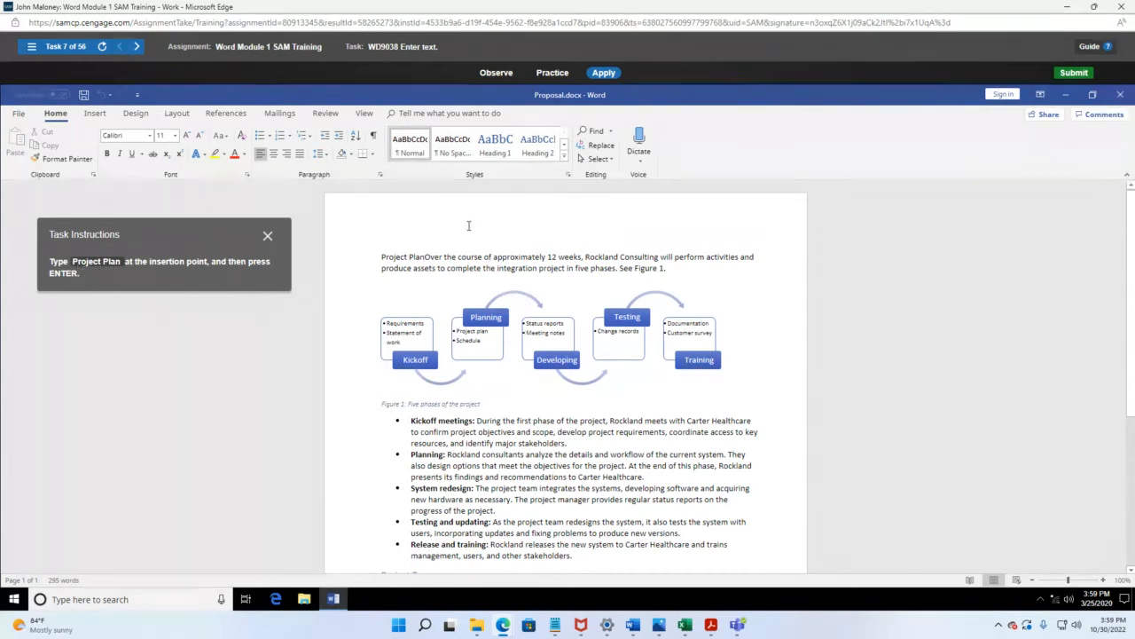
key("Return")
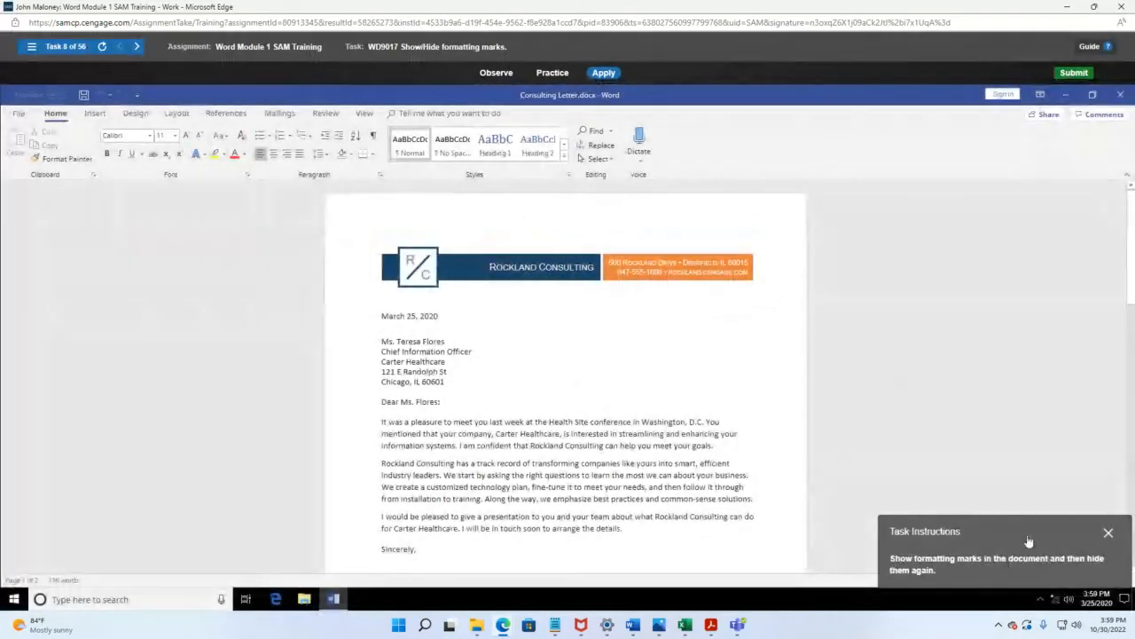
Step: Complete task 8 by showing the formatting marks in the Consulting Letter and hiding them again, keeping the Task Instructions box beside the page
left_click_drag(1019, 539, 221, 236)
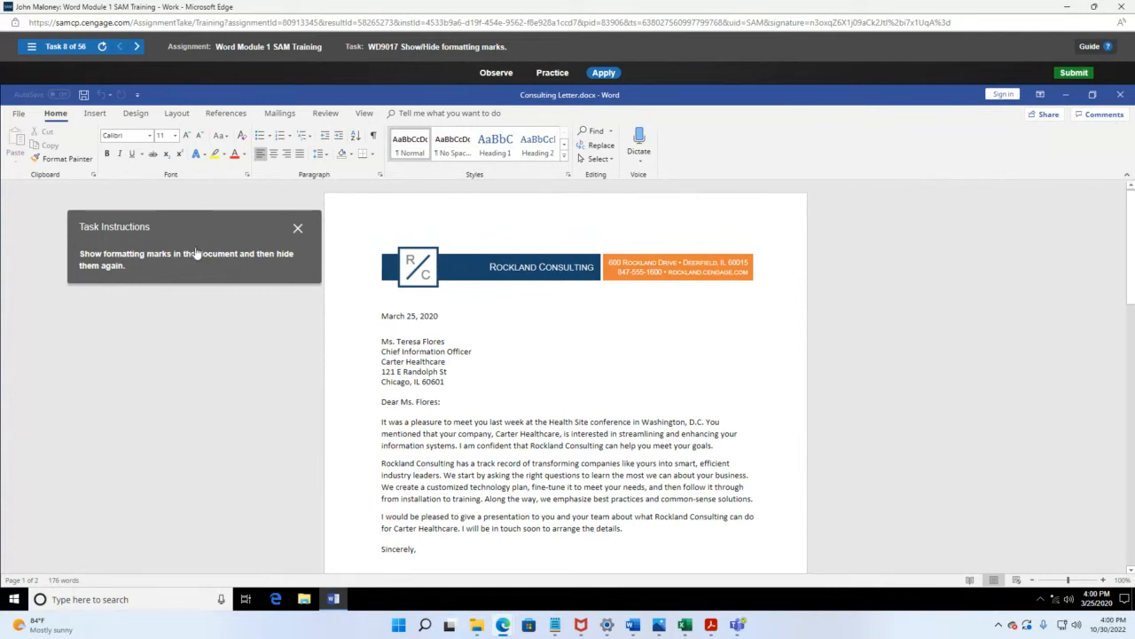
left_click(49, 116)
left_click(373, 137)
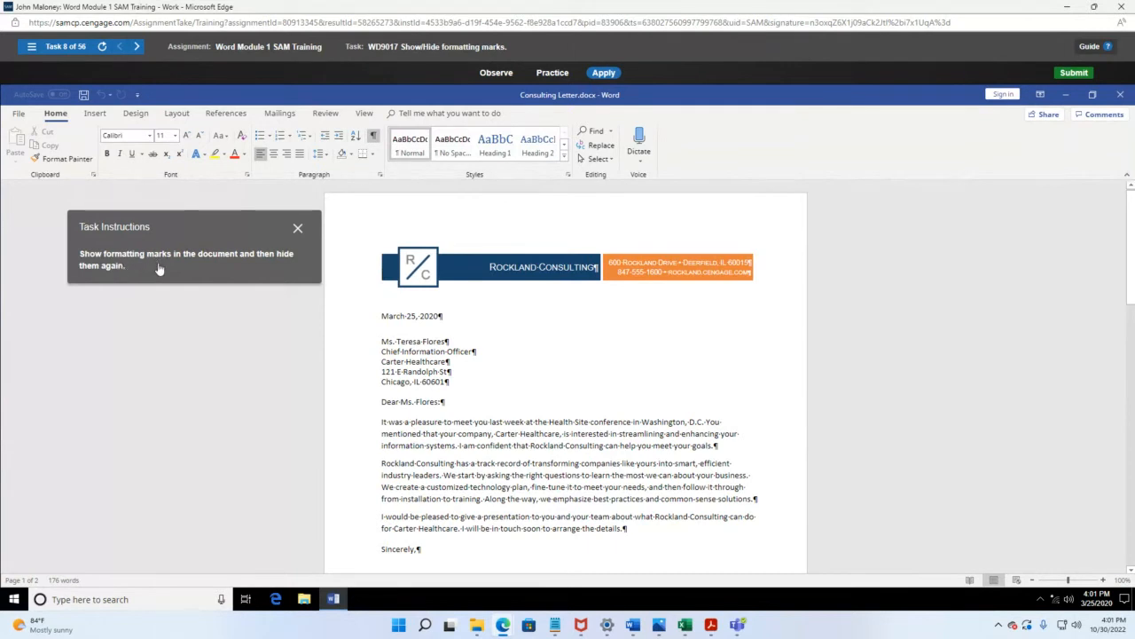
left_click(375, 140)
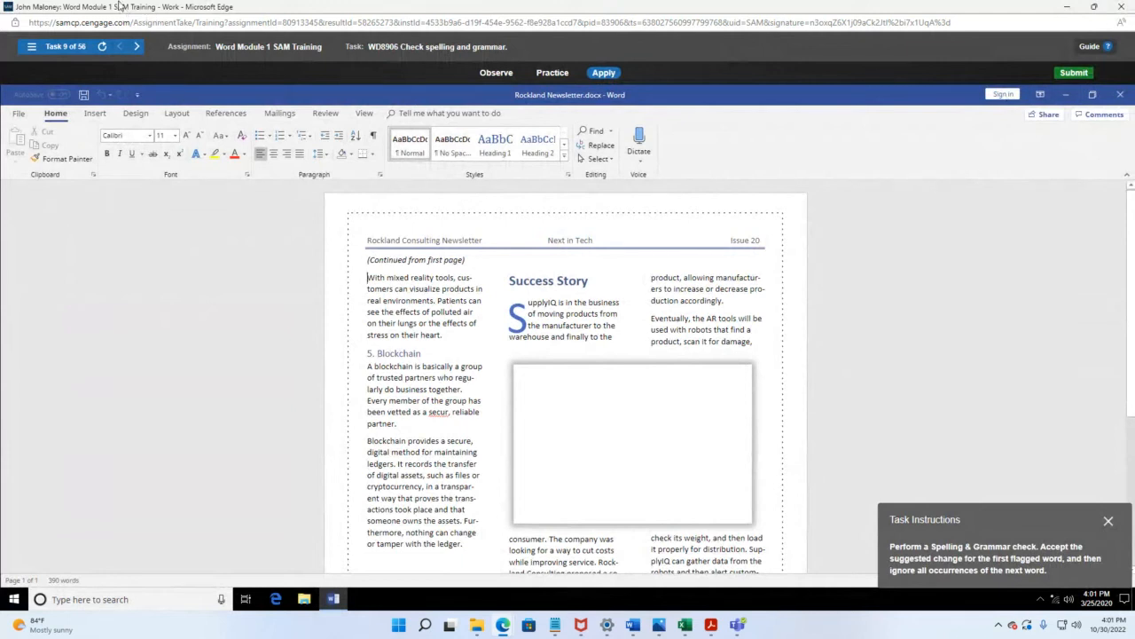
Step: Close the SAM Training window at task 9 and leave the Word Module 1 SAM Training activity page
left_click(1122, 95)
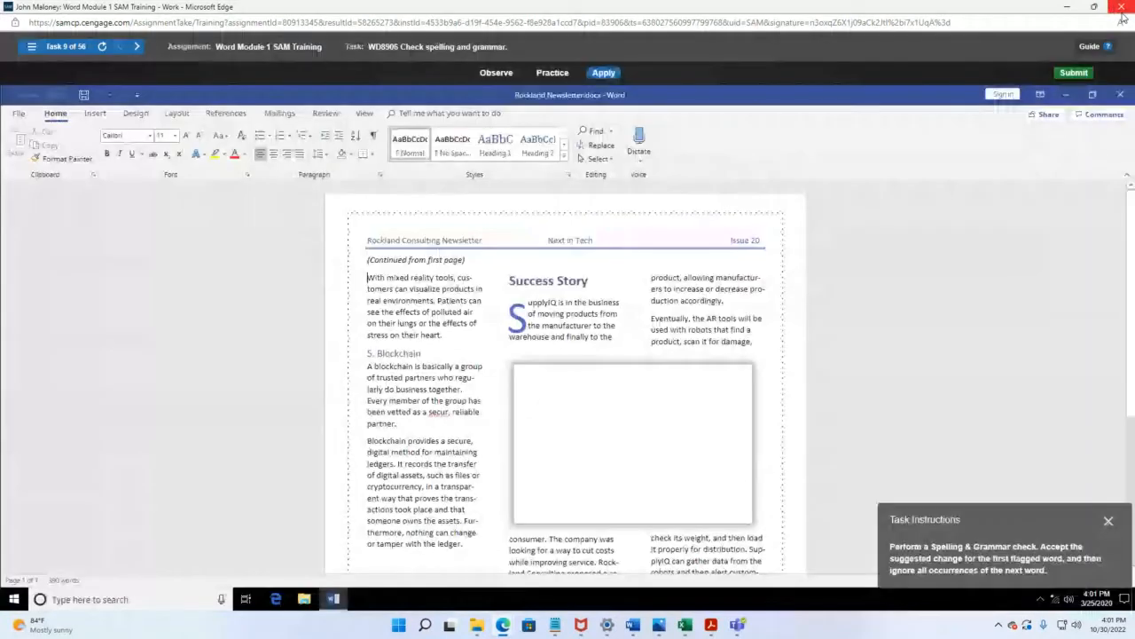
left_click(1122, 9)
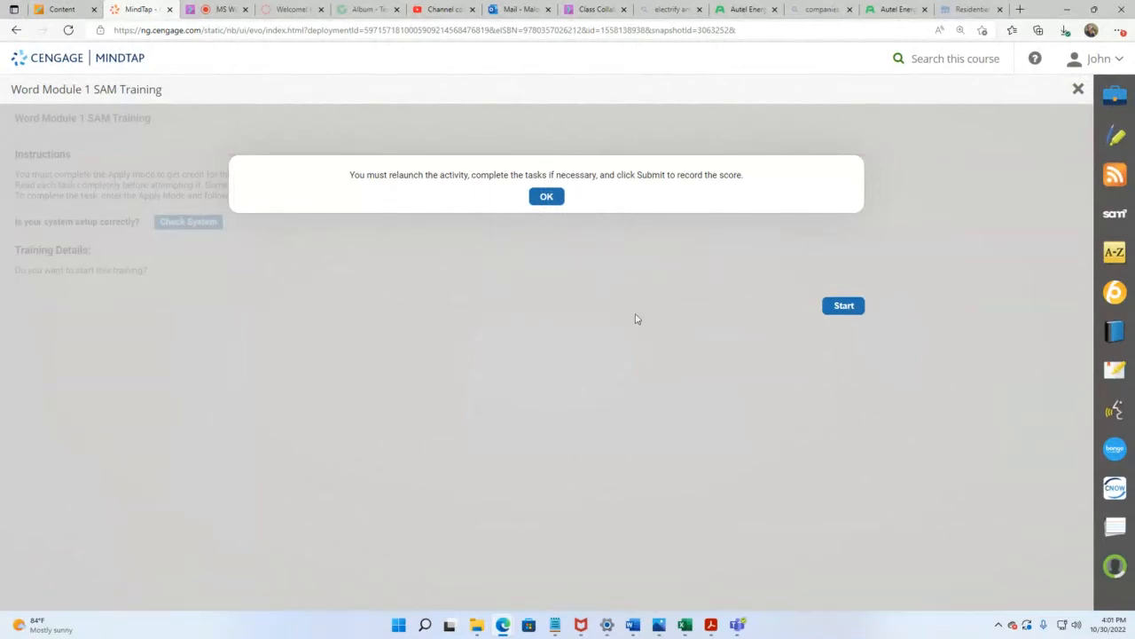
left_click(1080, 90)
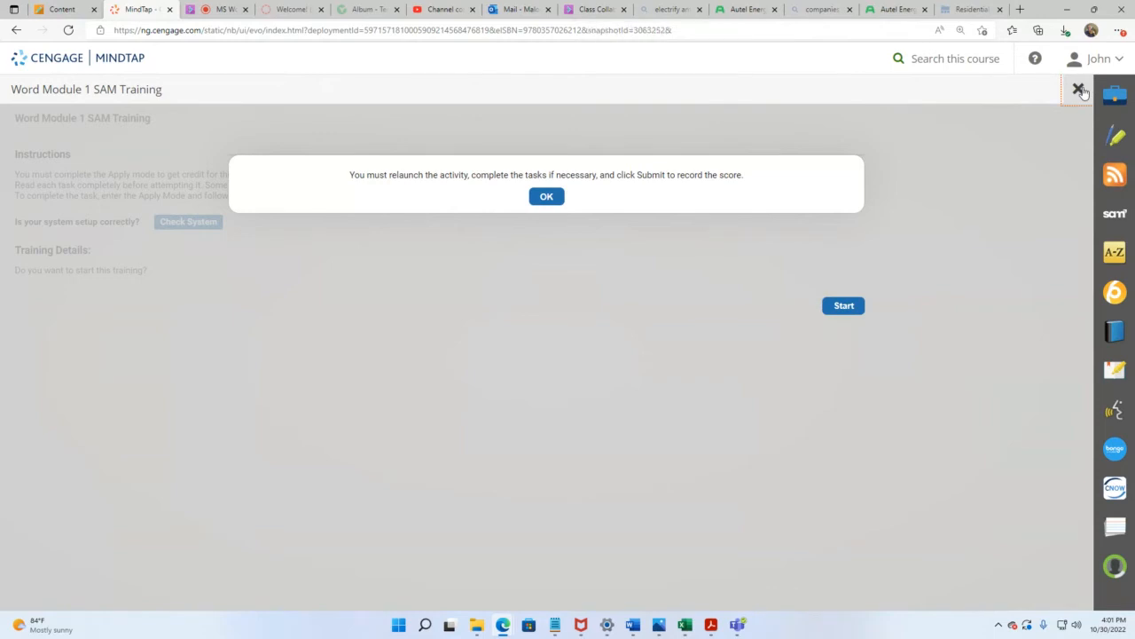
Step: Expand Word Module 2: Creating a Research Paper in the course list and start the Word Module 2 SAM Training
scroll(385, 298, "down", 3)
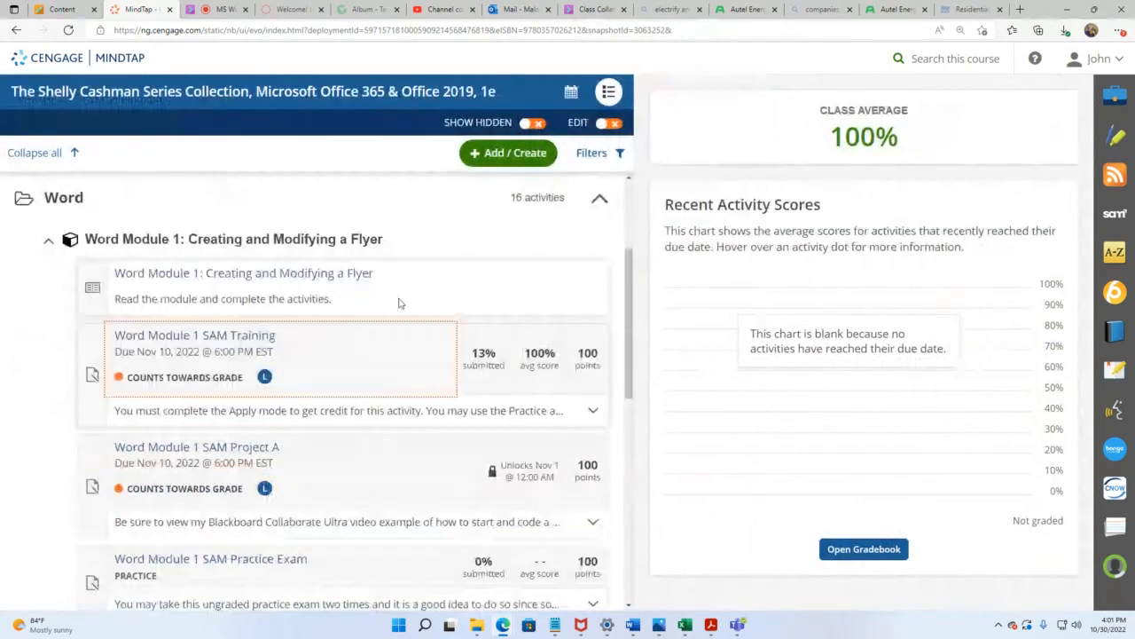
scroll(399, 303, "down", 3)
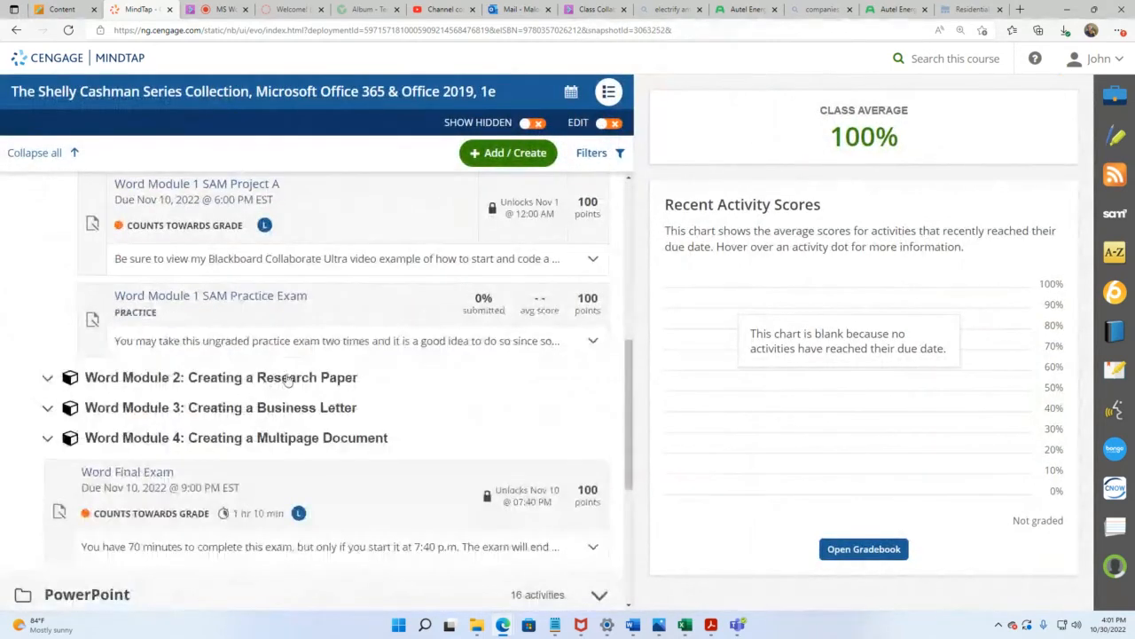
scroll(257, 360, "up", 2)
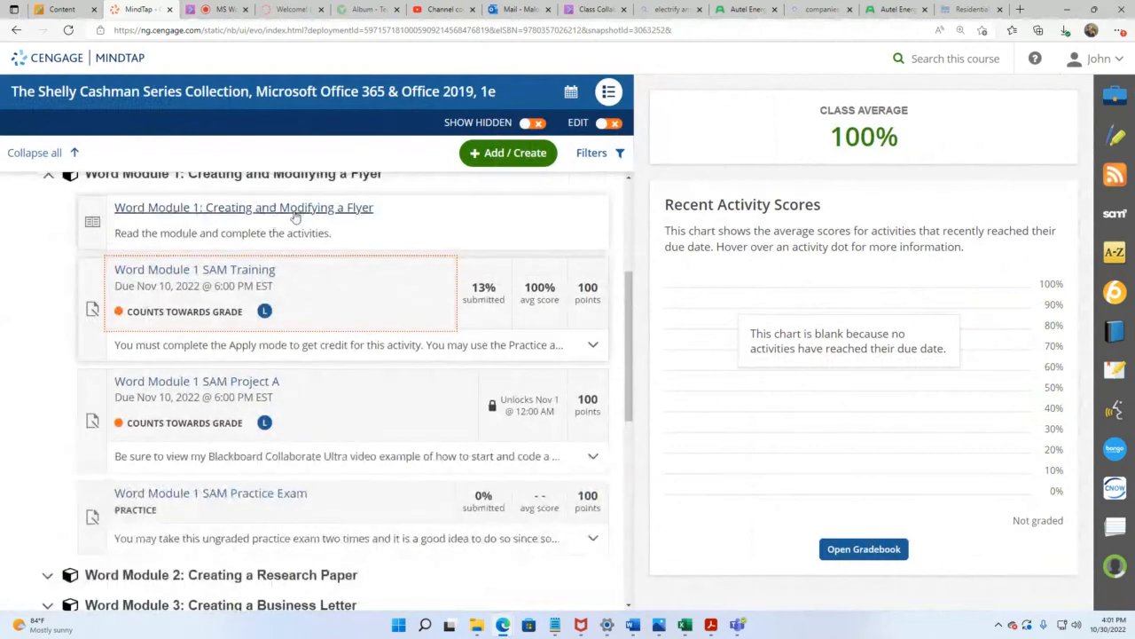
scroll(266, 284, "down", 2)
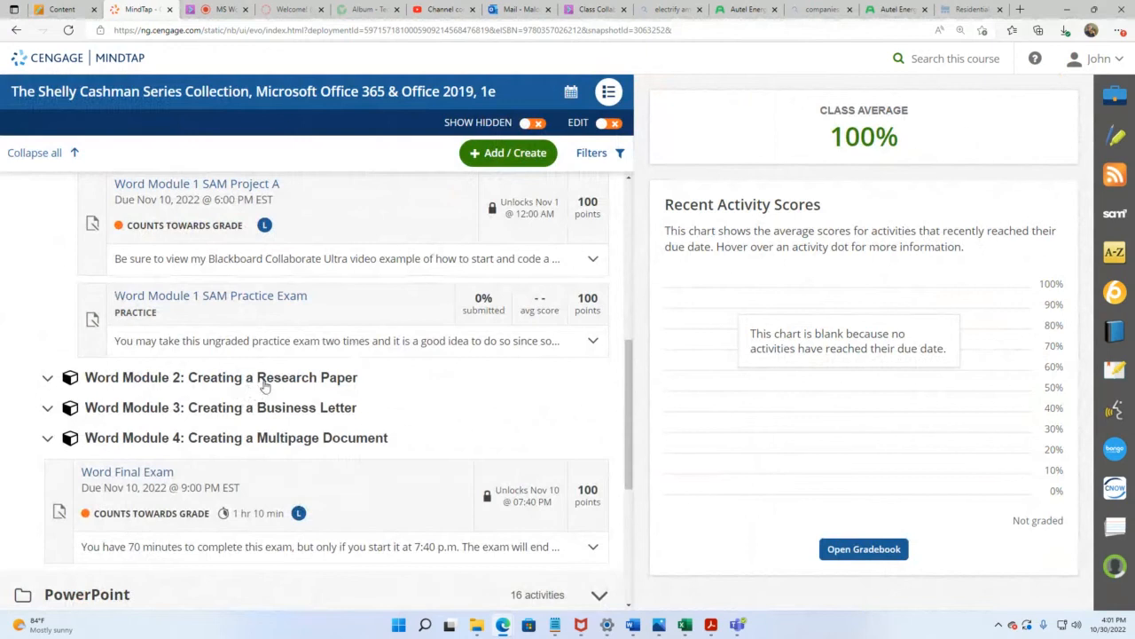
left_click(262, 380)
scroll(263, 387, "down", 2)
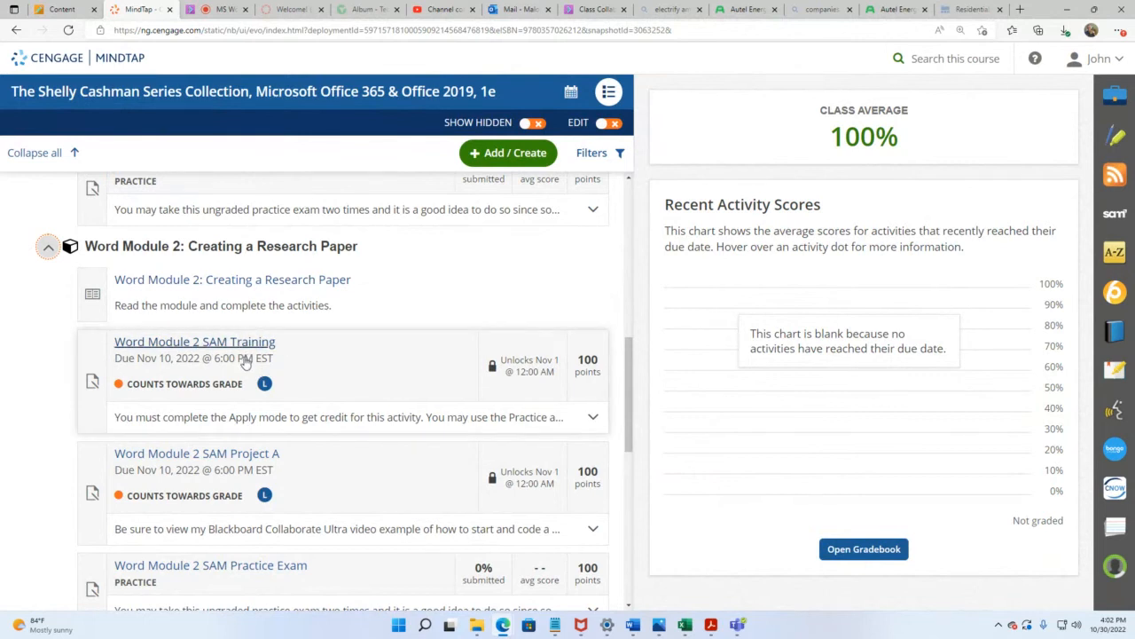
left_click(208, 346)
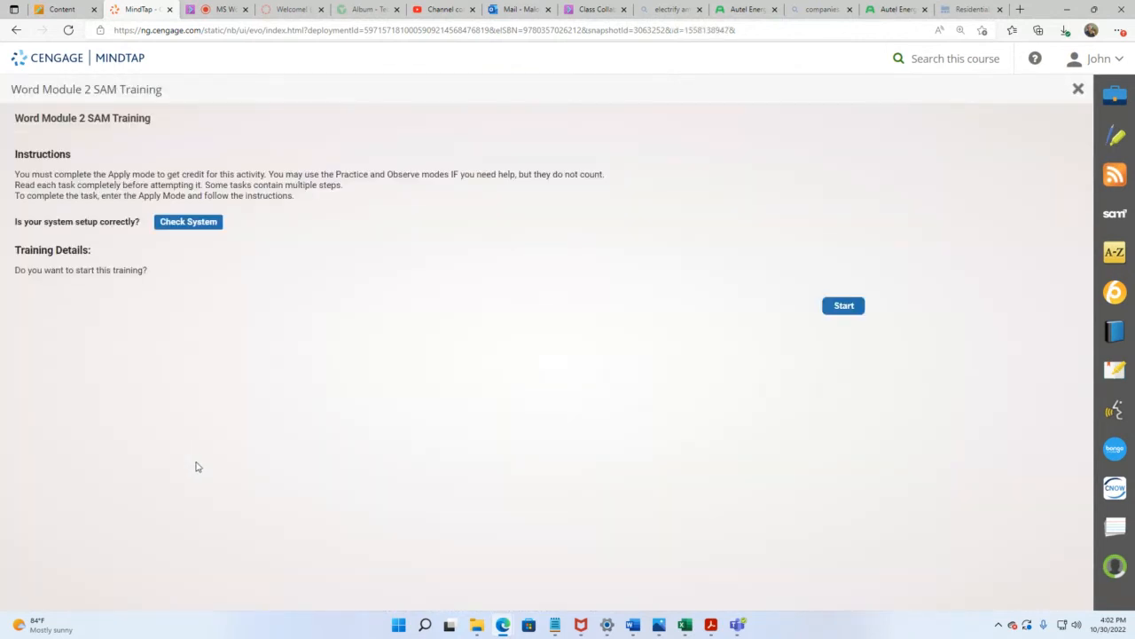
left_click(842, 306)
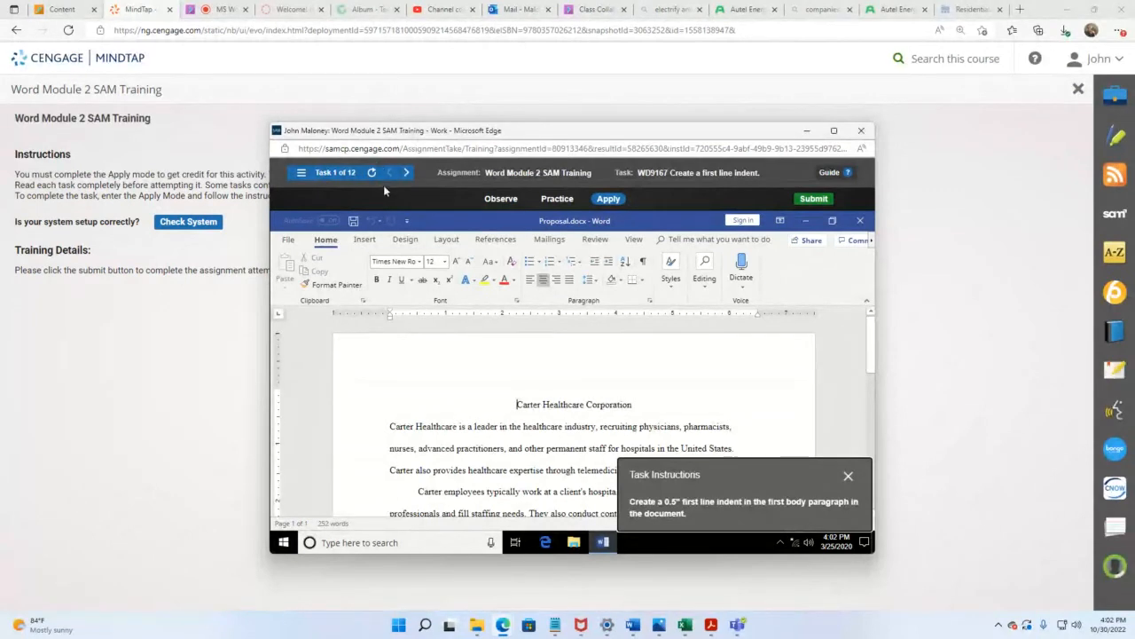
Step: Maximize the Word Module 2 training window and move the Task Instructions box into the empty area beside the page
left_click_drag(747, 472, 563, 342)
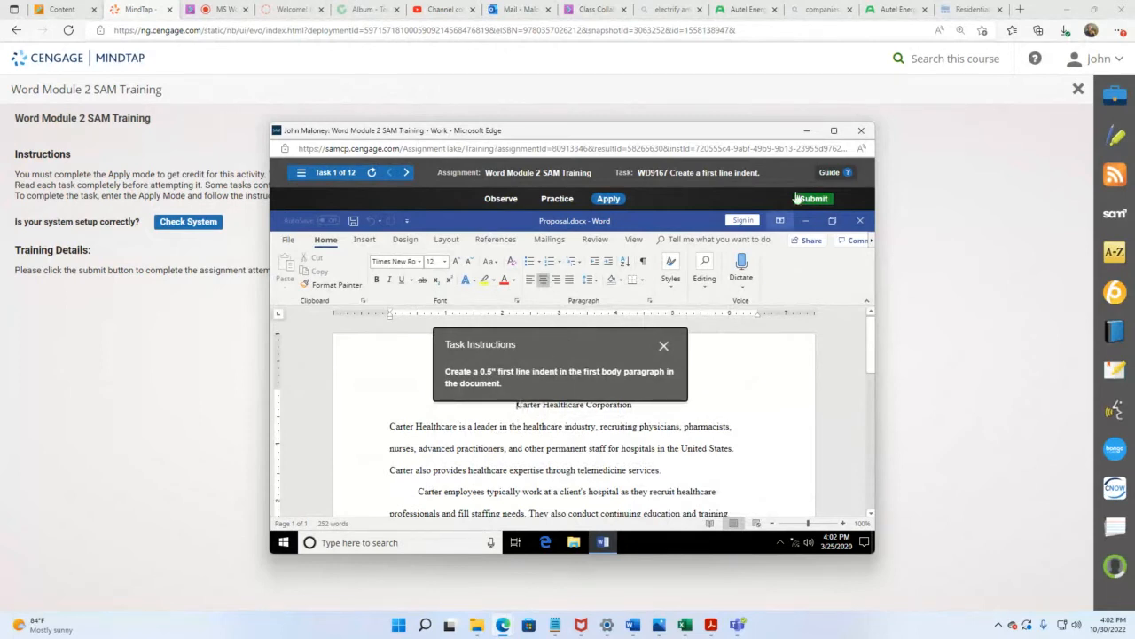
left_click(835, 133)
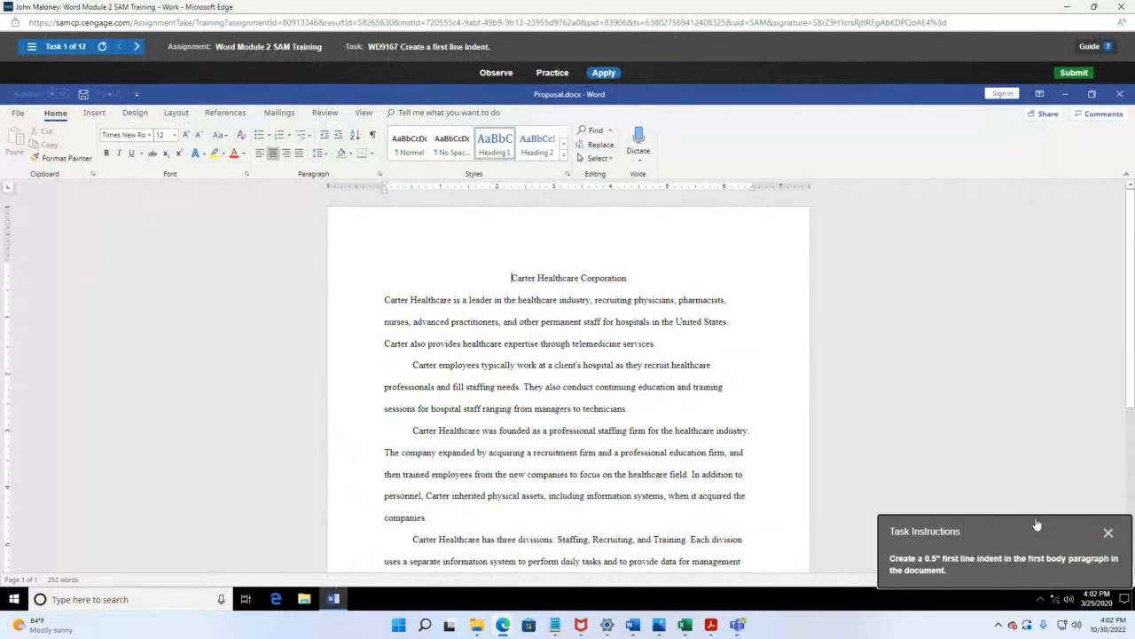
left_click_drag(1034, 527, 239, 221)
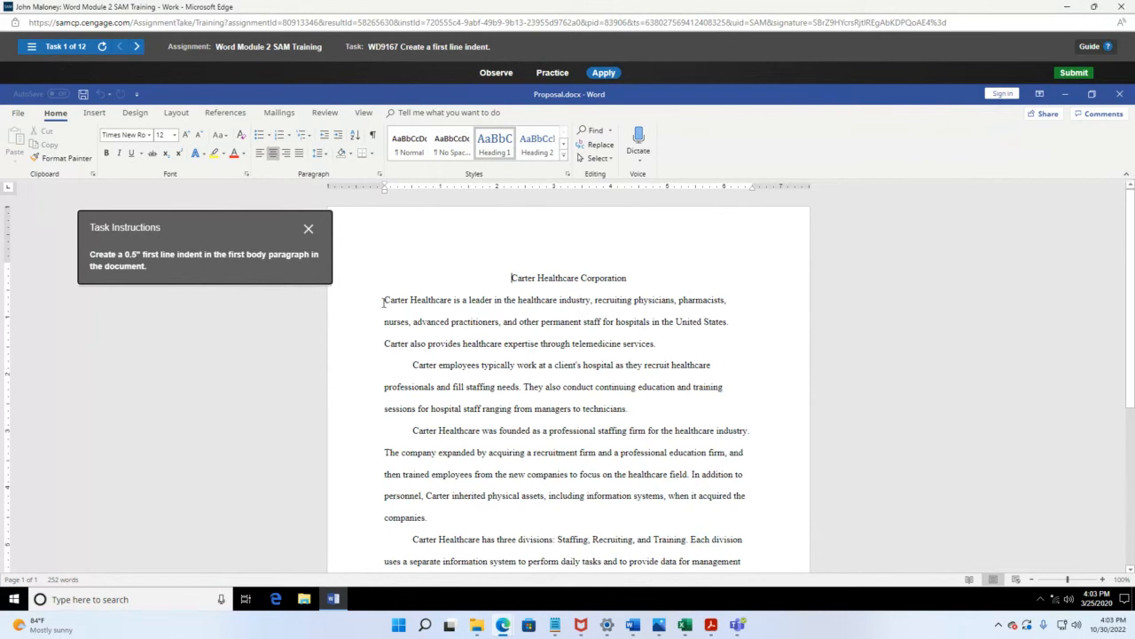
Step: Complete task 1 by giving the first body paragraph a 0.5" first line indent with the ruler's indent marker
left_click_drag(384, 302, 693, 353)
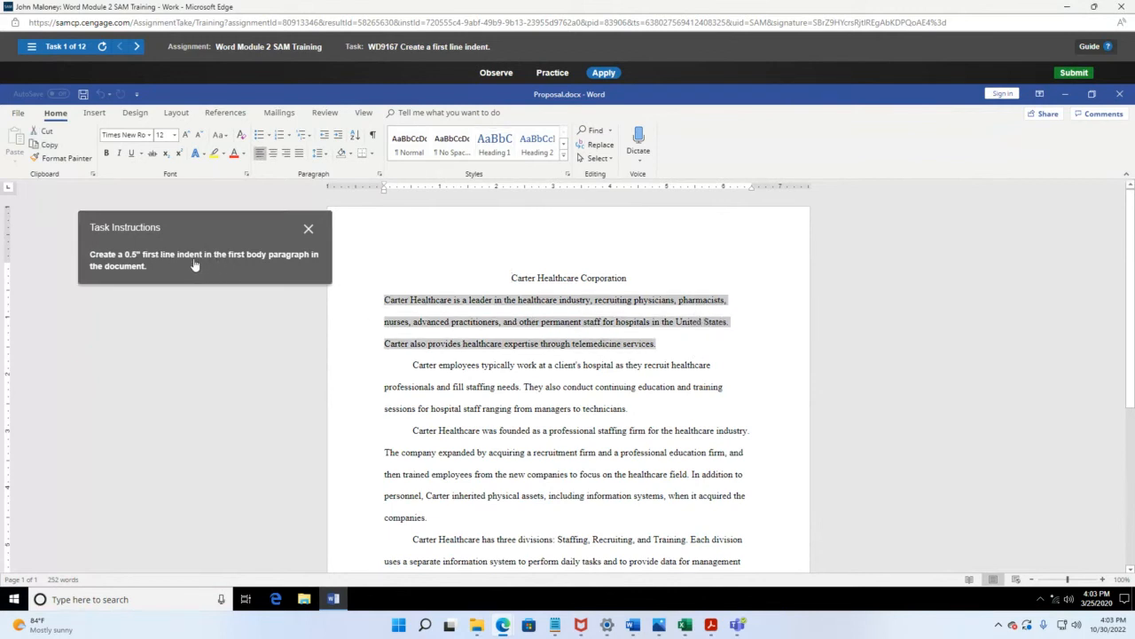
left_click(412, 310)
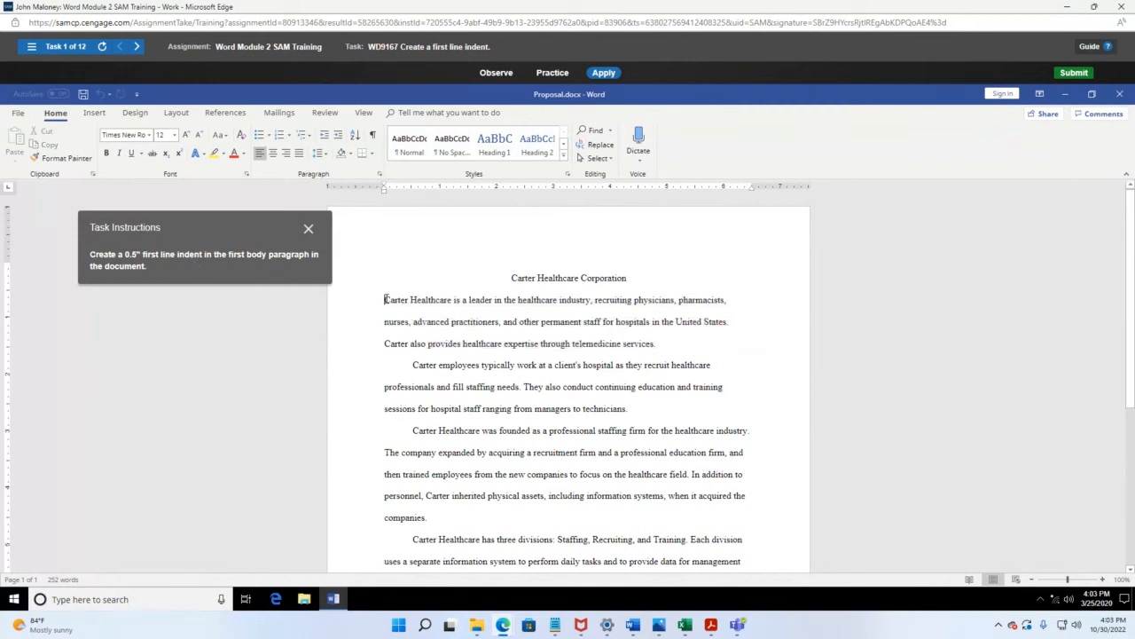
left_click(384, 301)
mouse_move(384, 186)
left_mouse_down()
mouse_move(418, 235)
mouse_move(434, 177)
mouse_move(440, 217)
left_mouse_up()
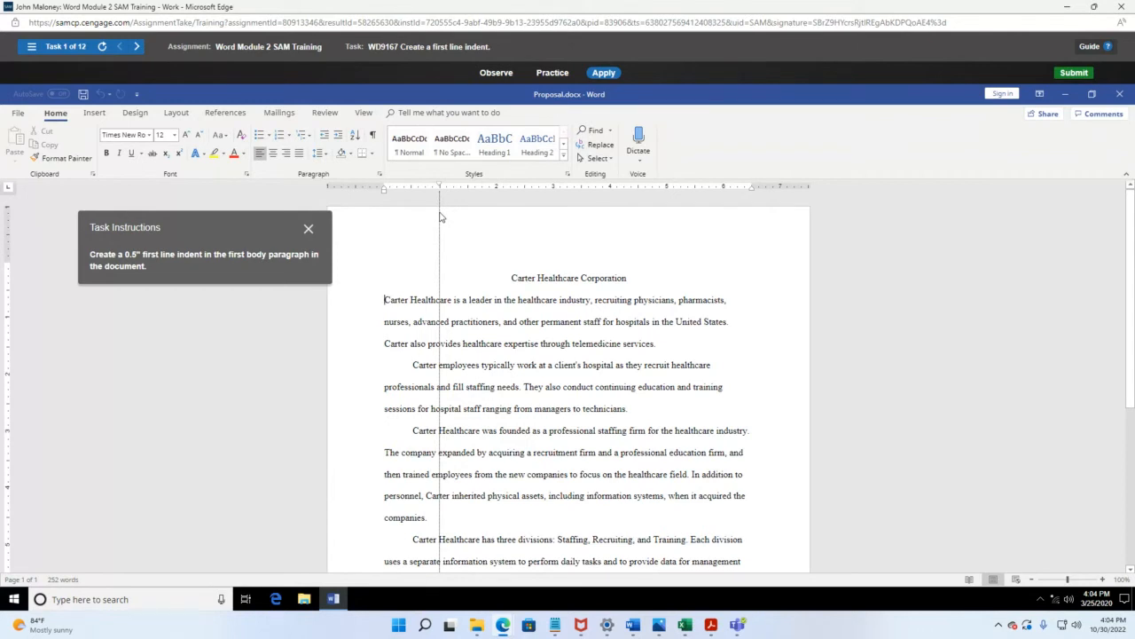
left_click_drag(440, 213, 411, 219)
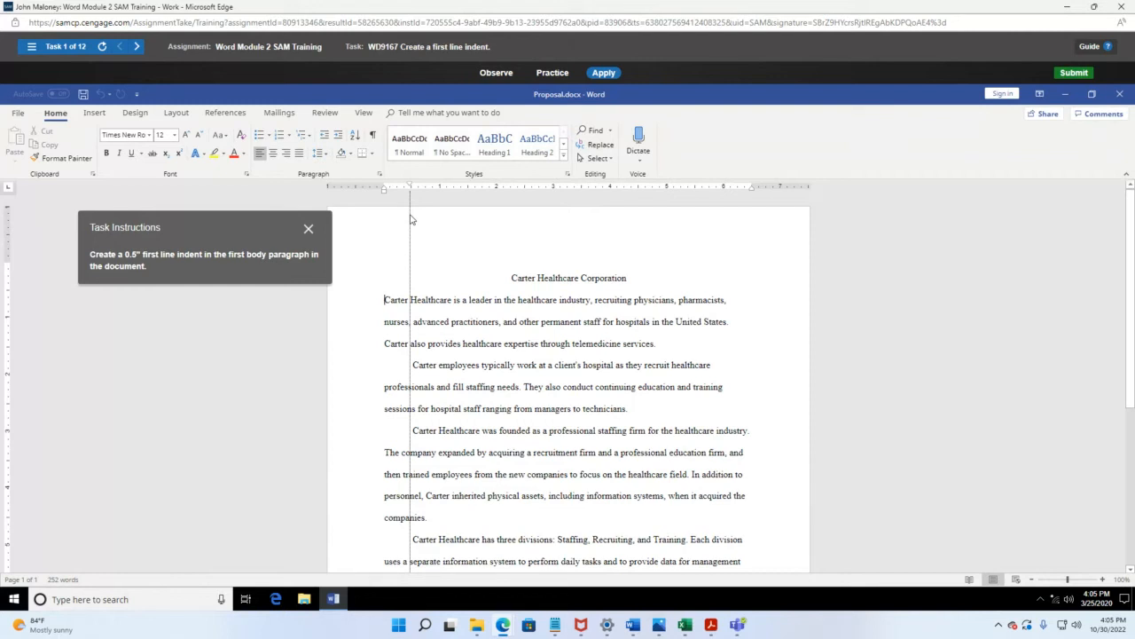
left_click_drag(411, 219, 409, 214)
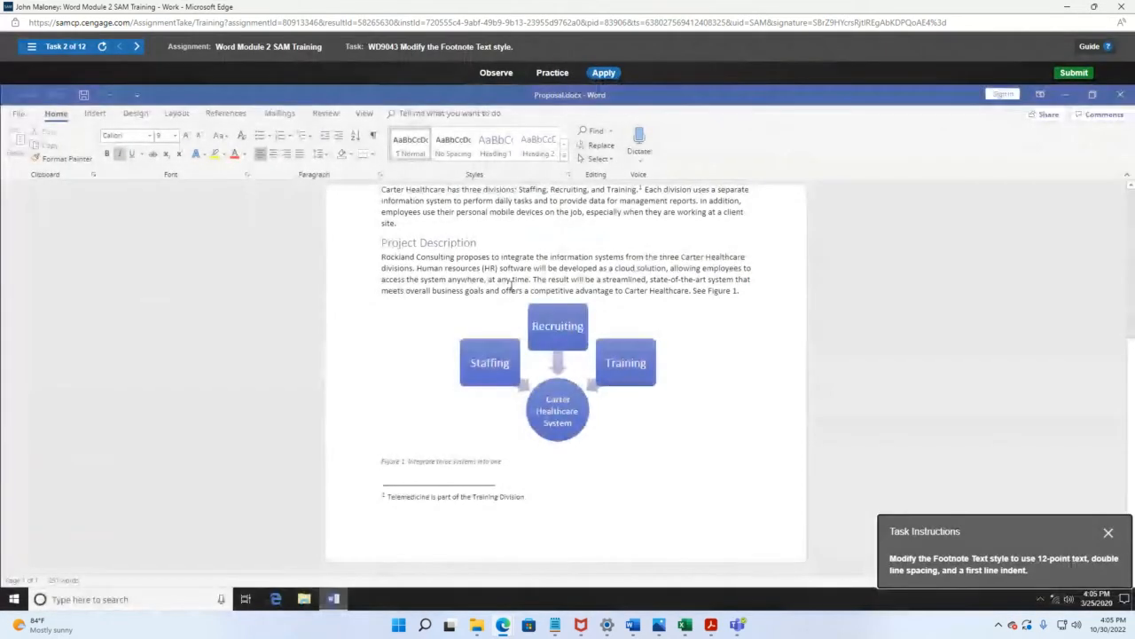
Step: Reopen task 1, Create a first line indent, from the task list and move the Task Instructions box beside the document text
left_click(31, 47)
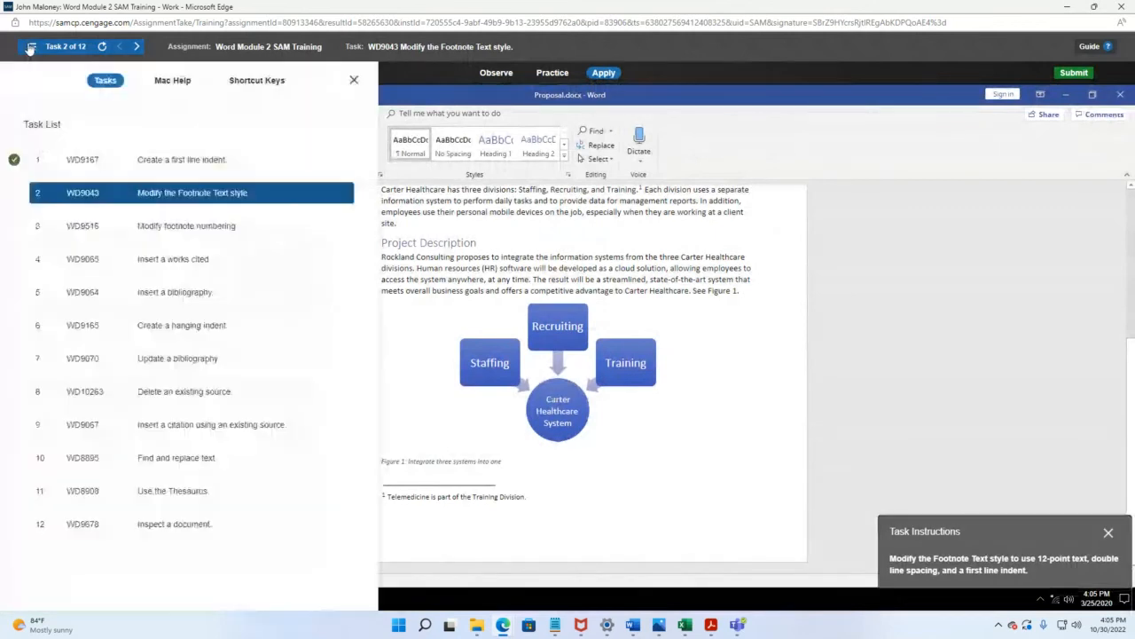
left_click(182, 159)
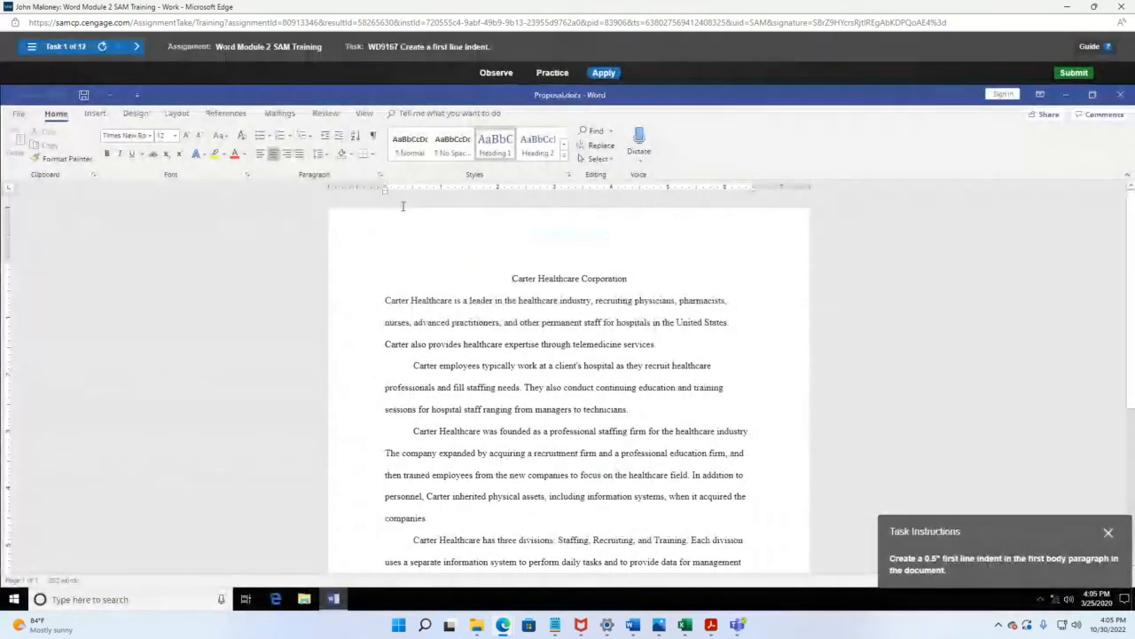
left_click_drag(1029, 537, 924, 274)
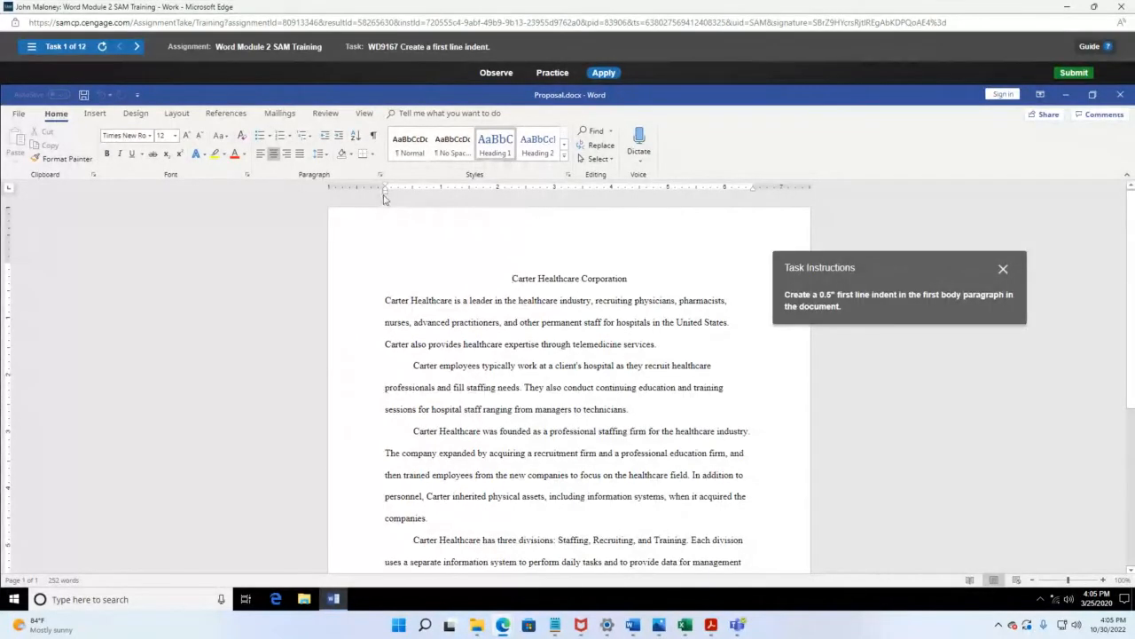
Step: Try to create the 0.5" first line indent by moving the indent markers on the ruler
mouse_move(384, 196)
left_mouse_down()
mouse_move(414, 197)
mouse_move(417, 257)
mouse_move(411, 196)
left_mouse_up()
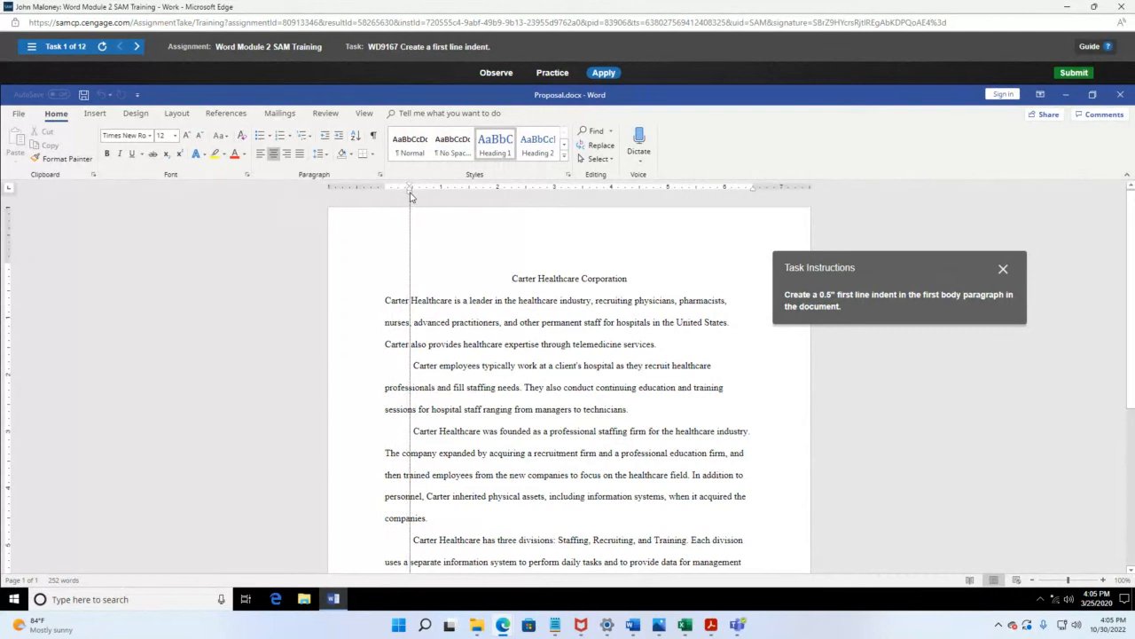
left_click_drag(411, 197, 410, 193)
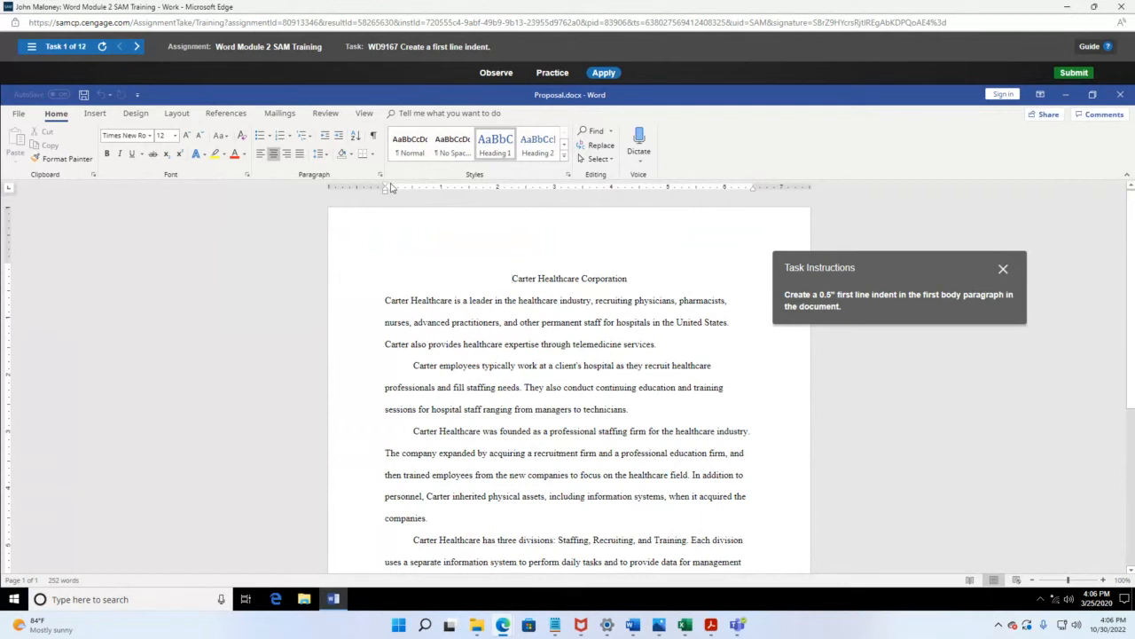
mouse_move(386, 186)
left_mouse_down()
mouse_move(413, 190)
mouse_move(412, 205)
left_mouse_up()
mouse_move(385, 188)
left_mouse_down()
mouse_move(414, 191)
mouse_move(417, 260)
mouse_move(437, 263)
mouse_move(421, 262)
left_mouse_up()
mouse_move(384, 187)
left_mouse_down()
mouse_move(413, 190)
mouse_move(408, 217)
mouse_move(420, 217)
left_mouse_up()
mouse_move(385, 188)
left_mouse_down()
mouse_move(414, 196)
mouse_move(416, 230)
left_mouse_up()
left_click_drag(416, 231, 419, 224)
Step: Play the guided Practice version of task 1 to examine where the cursor belongs, and return to Apply mode
left_click(552, 74)
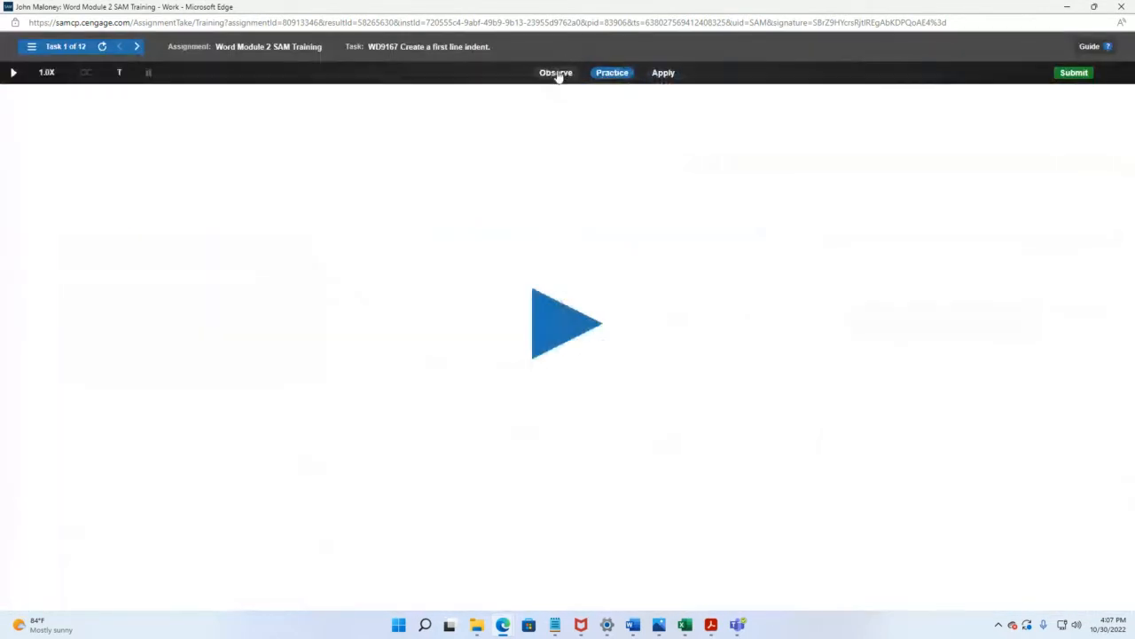
left_click(552, 322)
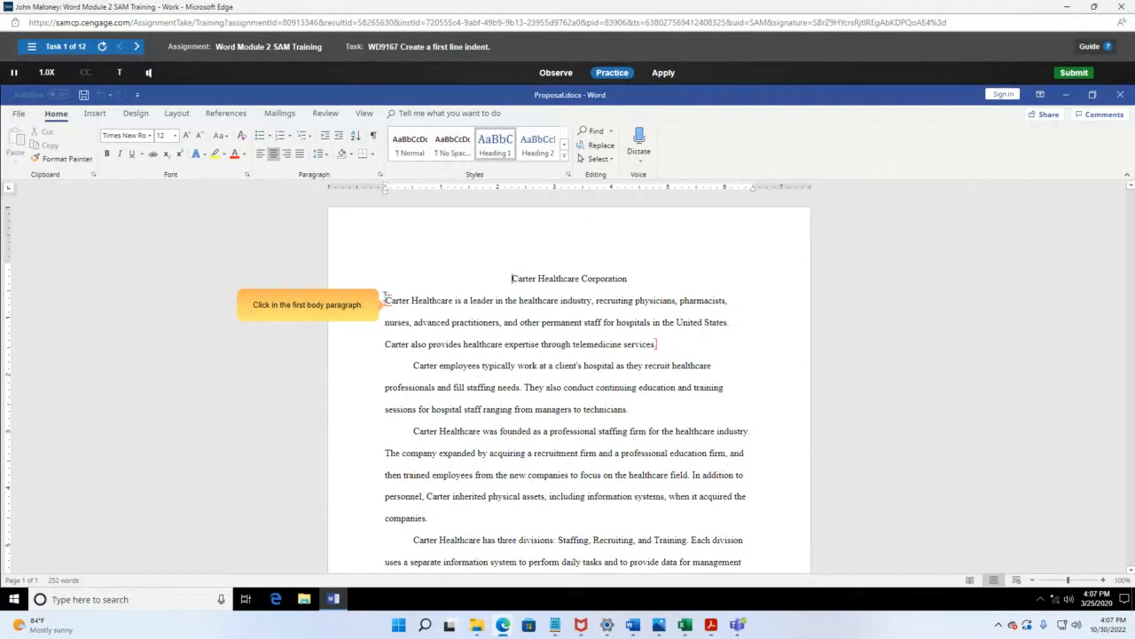
left_click(667, 74)
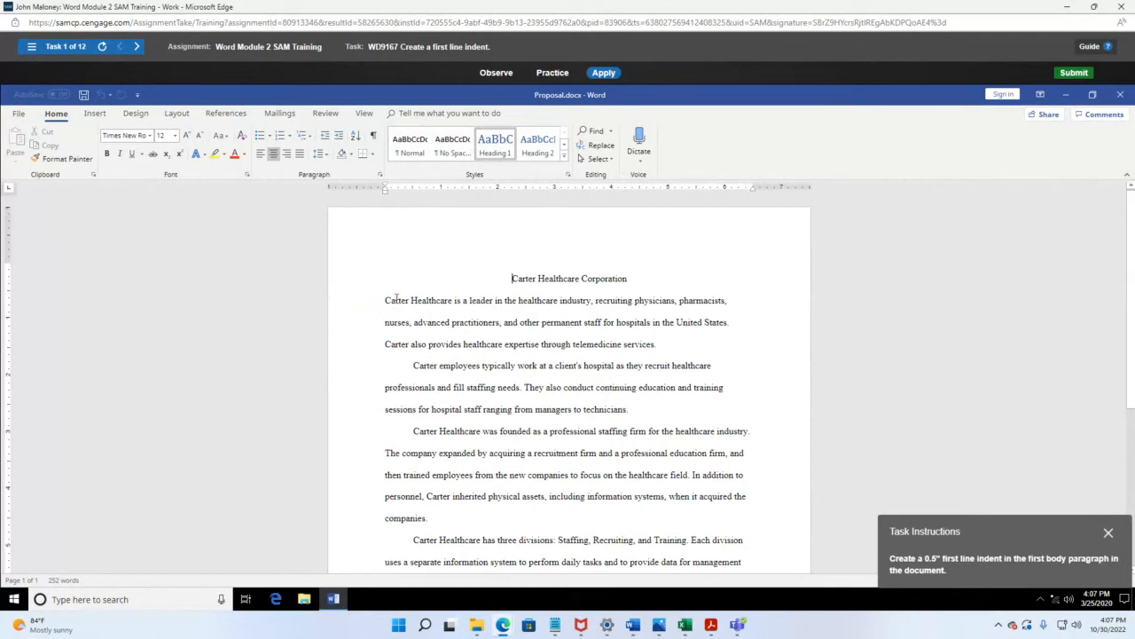
Step: Try to set a 0.5" first line indent on the ruler with the cursor still in the document title
left_click(385, 189)
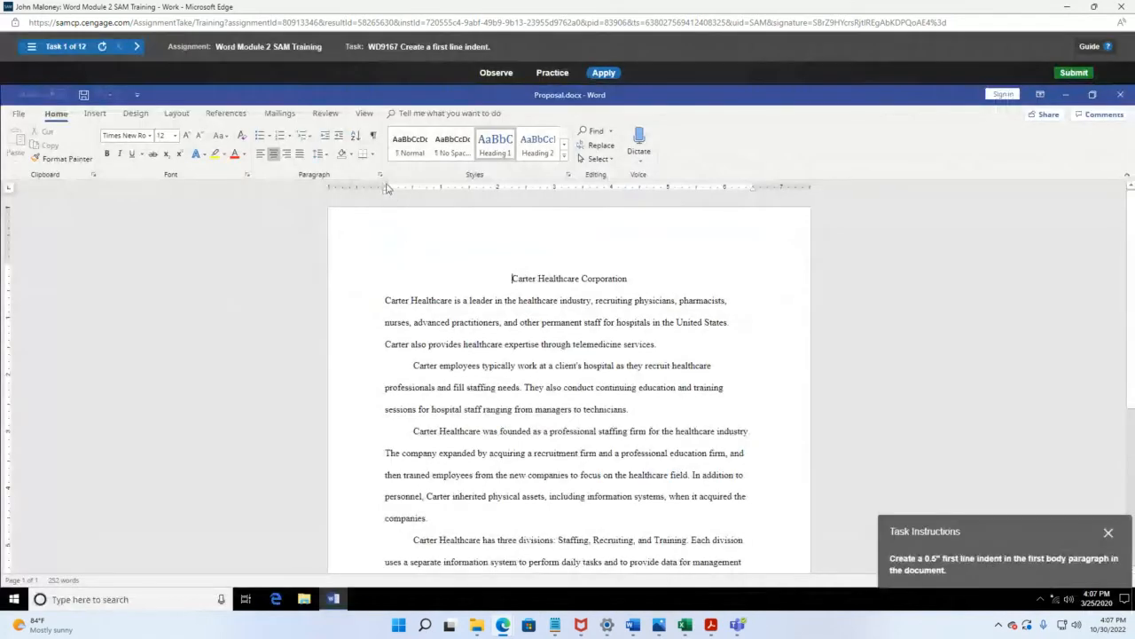
mouse_move(387, 188)
left_mouse_down()
mouse_move(405, 194)
mouse_move(421, 231)
left_mouse_up()
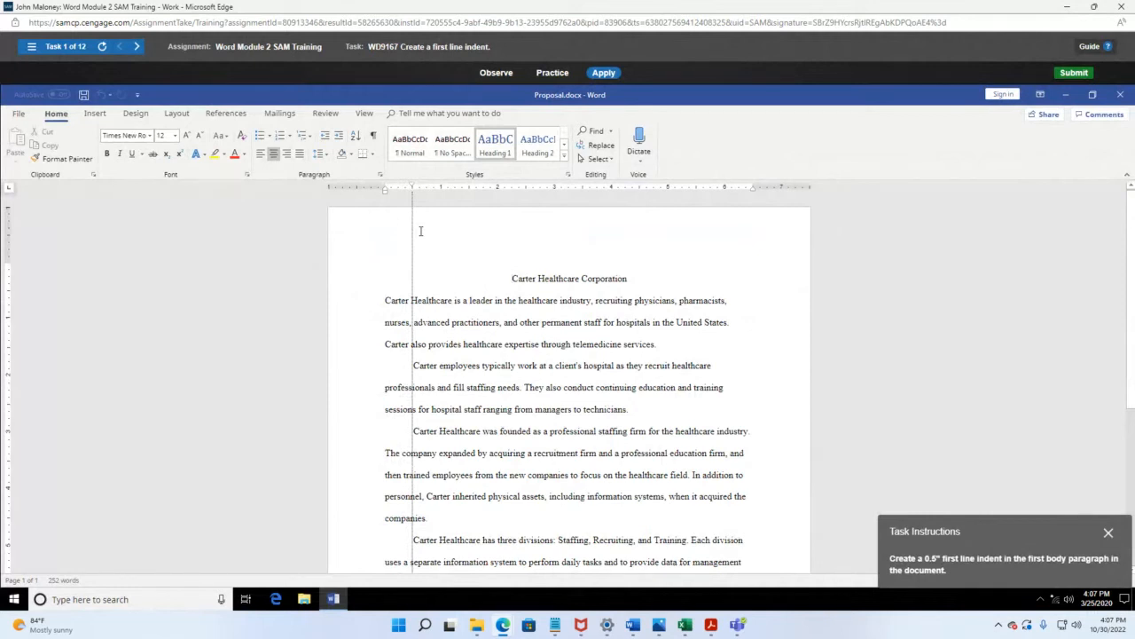
left_click_drag(420, 231, 420, 230)
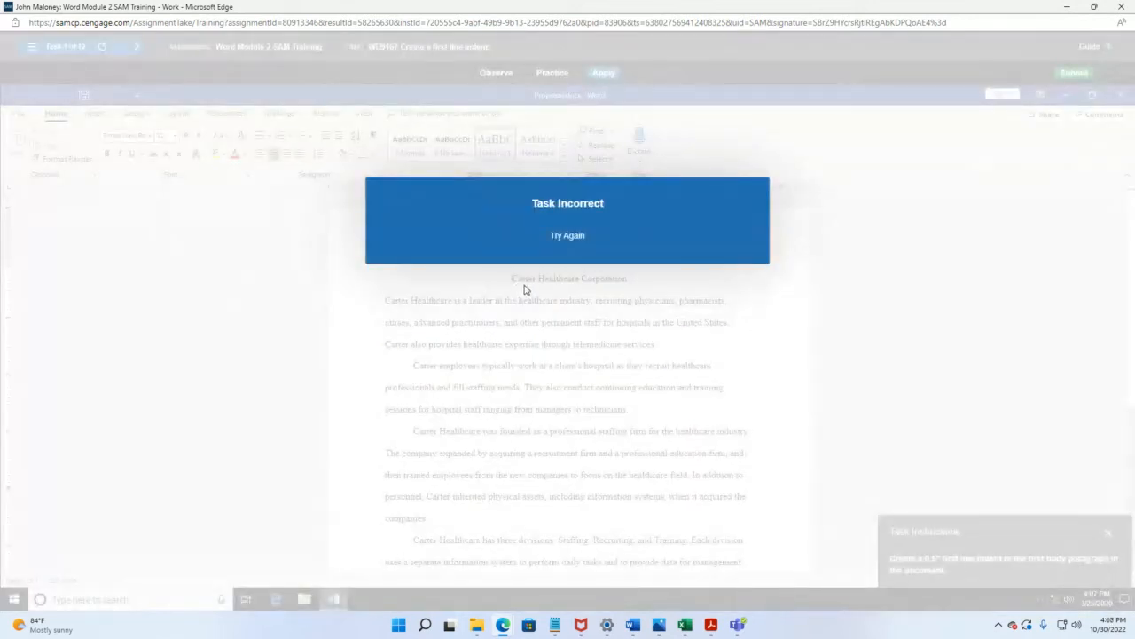
left_click(501, 222)
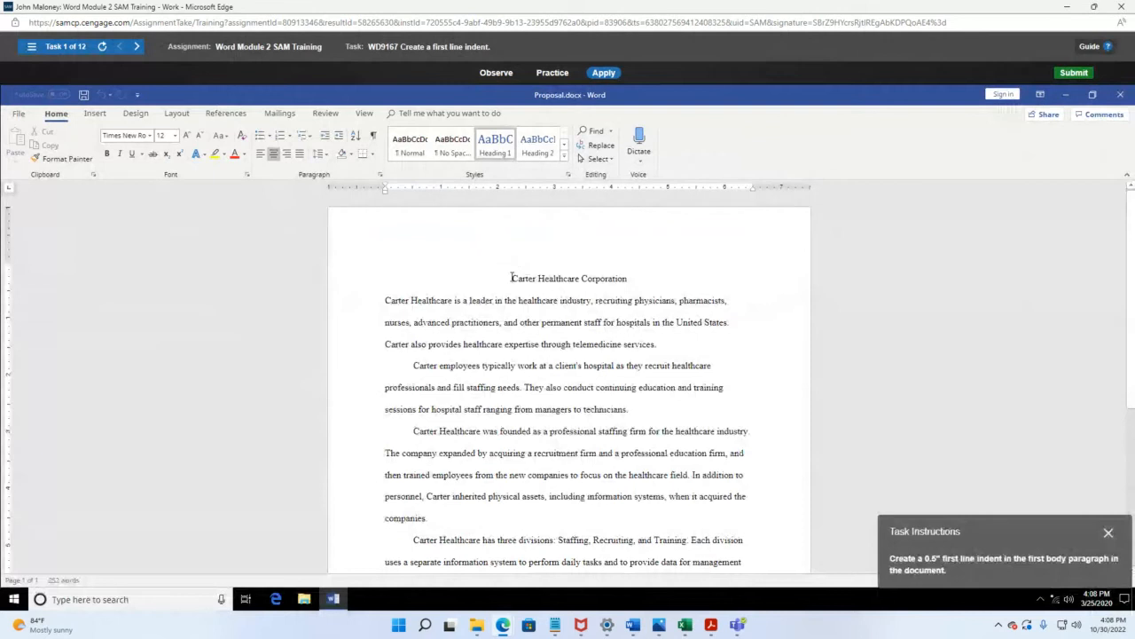
Step: Place the cursor in the first body paragraph and give it a 0.5" first line indent on the ruler
left_click(387, 300)
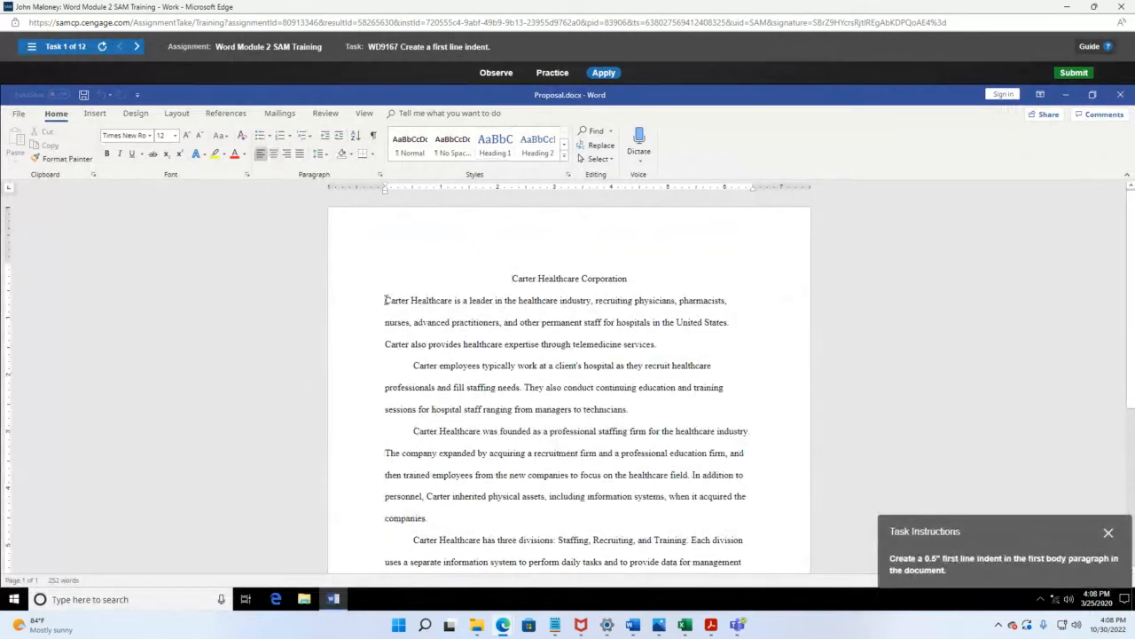
left_click_drag(1065, 537, 860, 251)
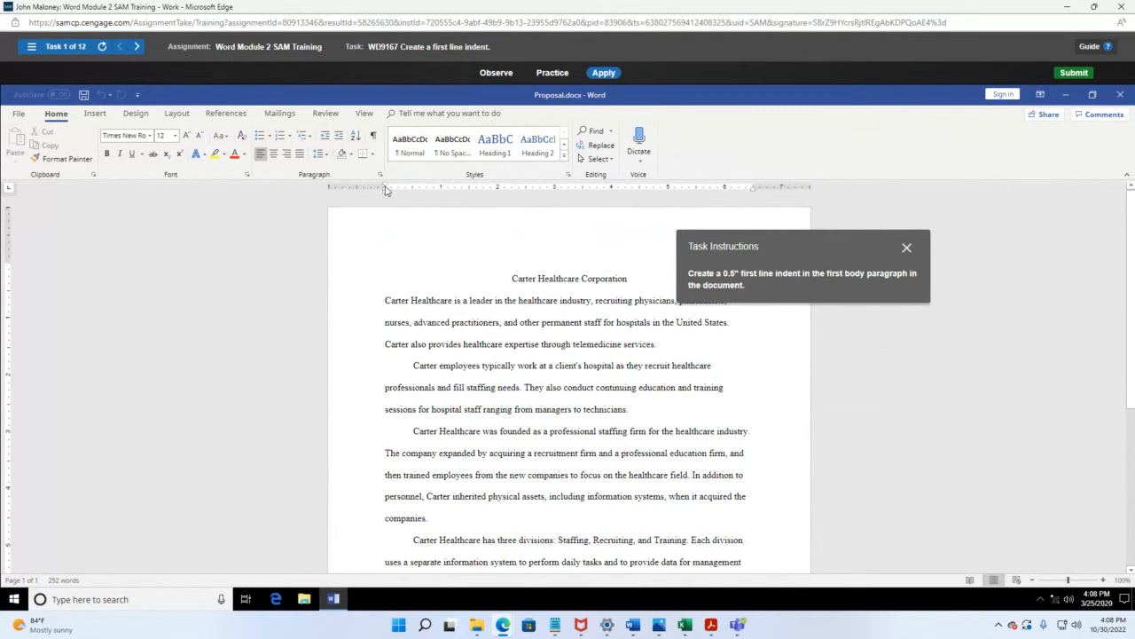
left_click_drag(385, 186, 411, 197)
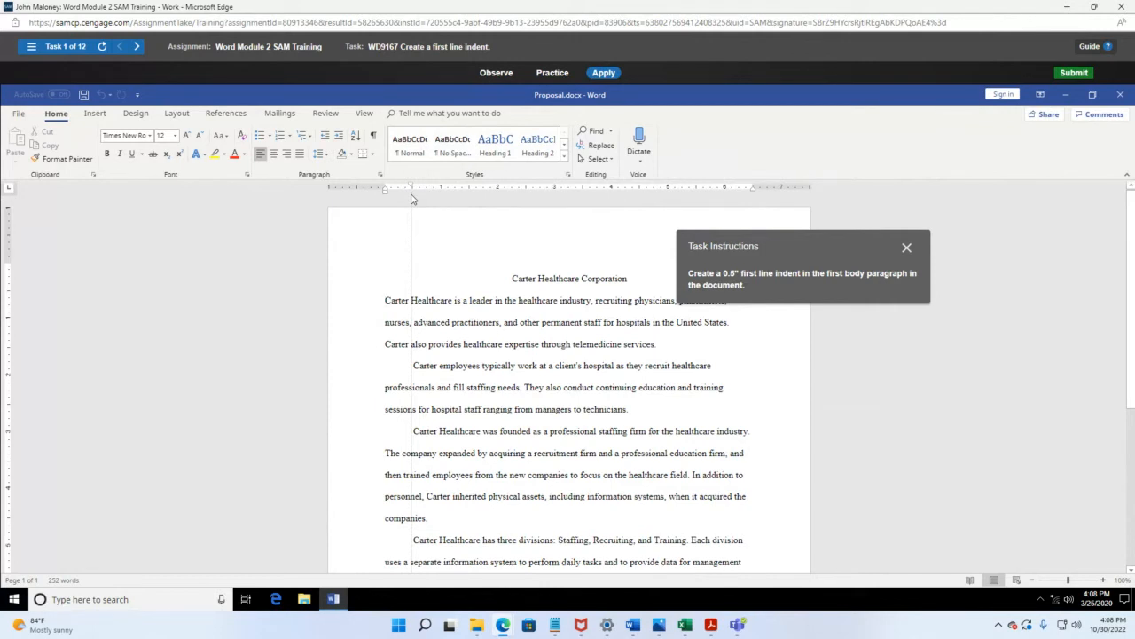
left_click_drag(412, 199, 411, 198)
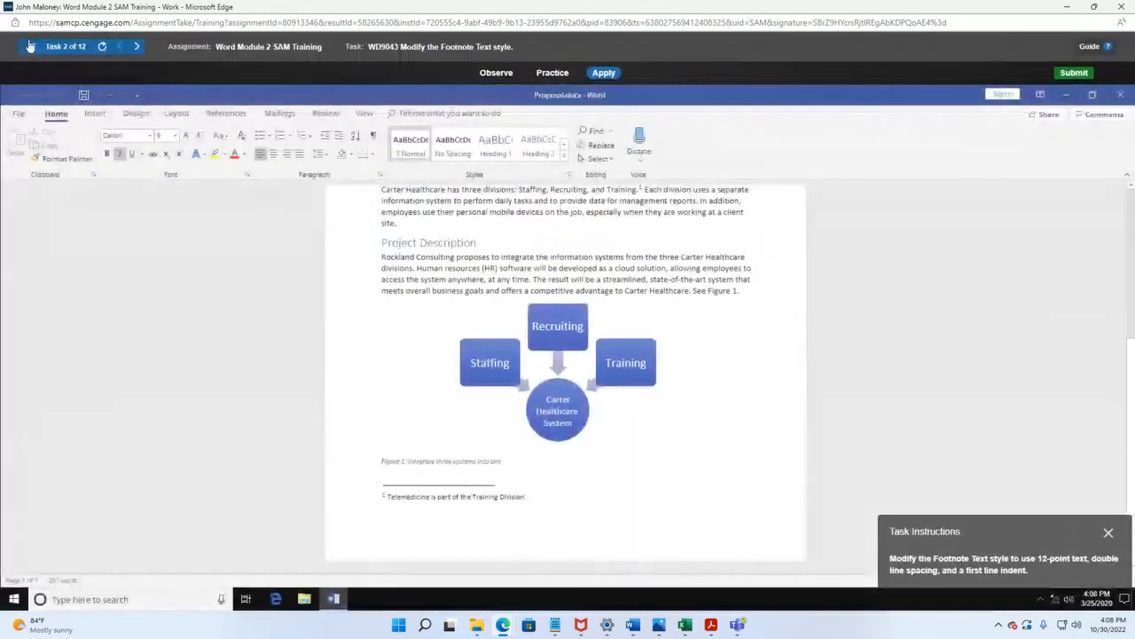
Step: Reopen task 1 and repeat the 0.5" first line indent for the first body paragraph with the ruler's First Line Indent marker
left_click(29, 45)
left_click(116, 189)
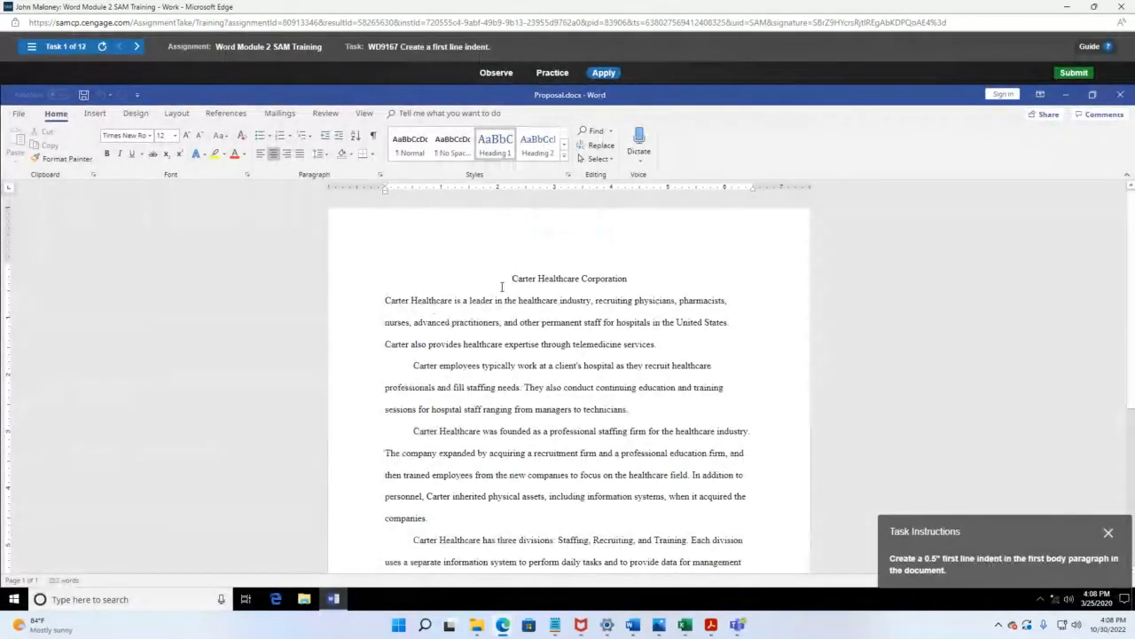
left_click(384, 300)
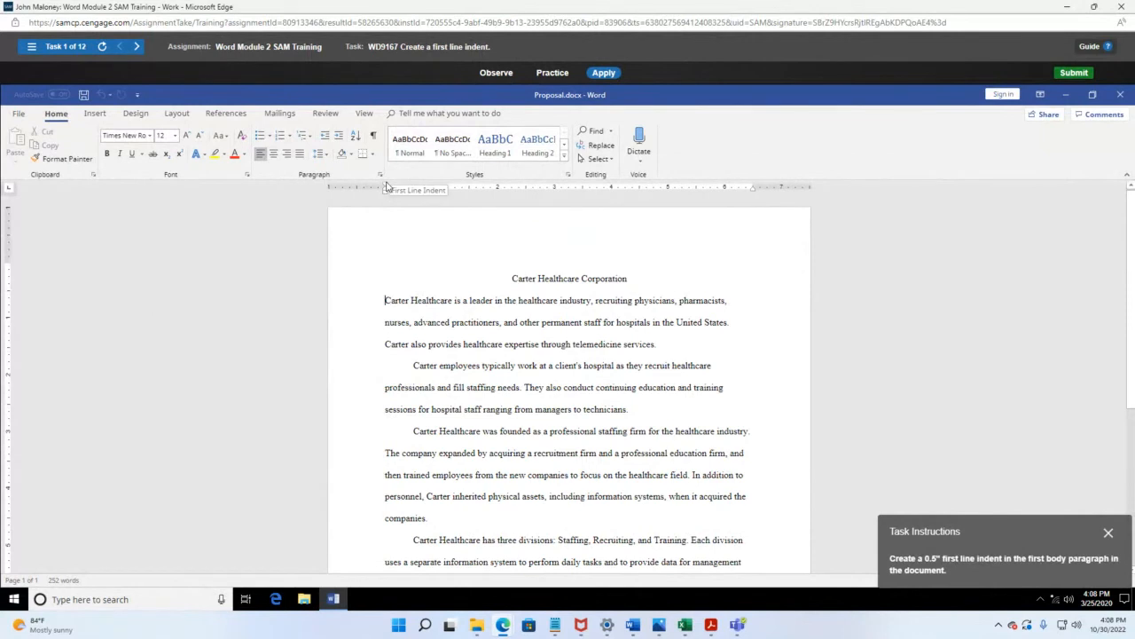
mouse_move(387, 188)
left_mouse_down()
mouse_move(418, 189)
mouse_move(416, 206)
left_mouse_up()
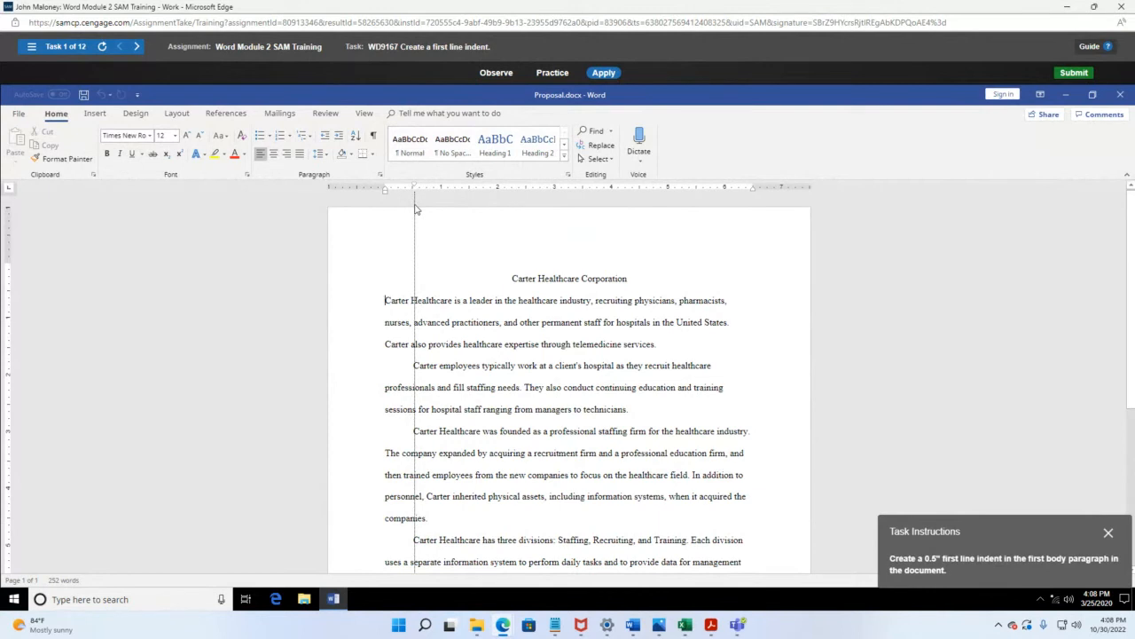
left_click_drag(416, 208, 415, 211)
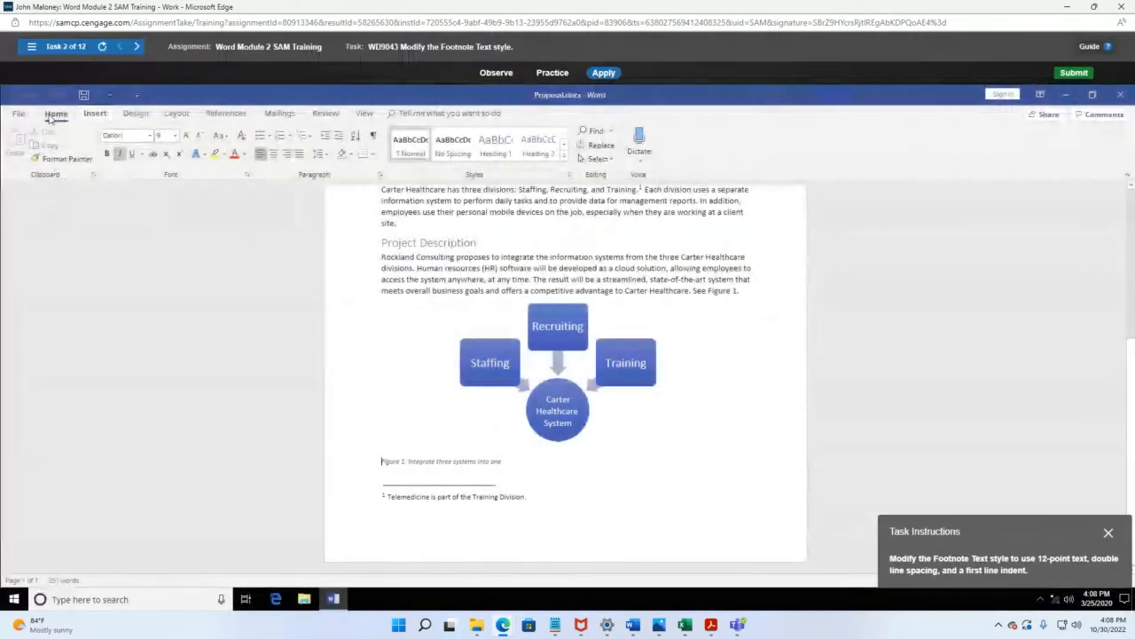
Step: Move the task 2 instructions beside the page and open the footnote's Footnote Text style for modification
left_click_drag(1038, 534, 262, 242)
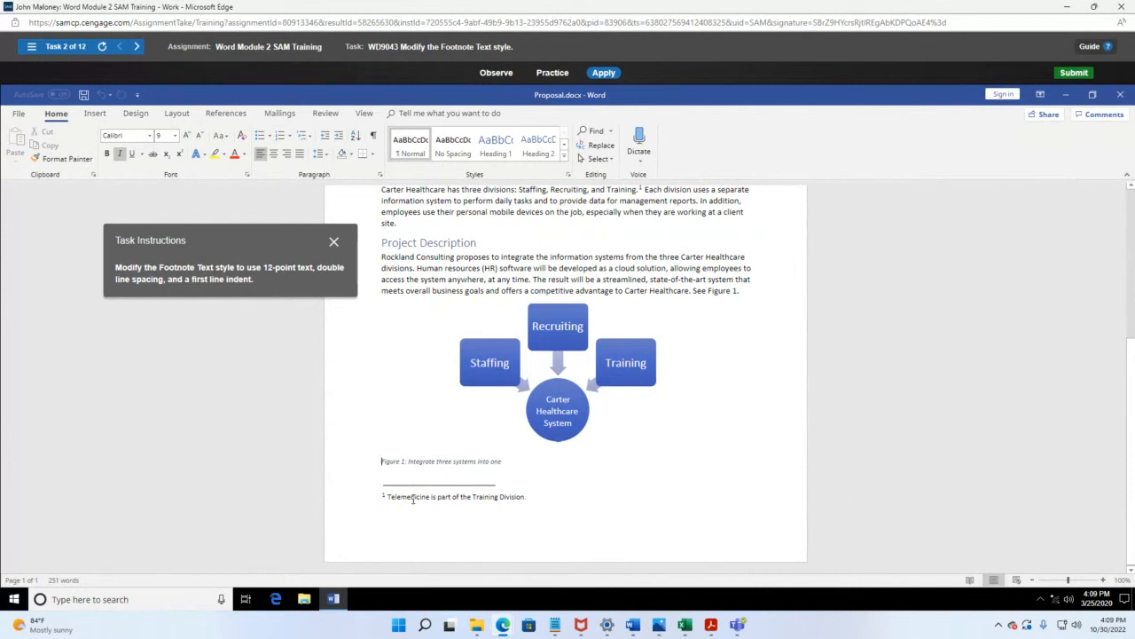
right_click(413, 500)
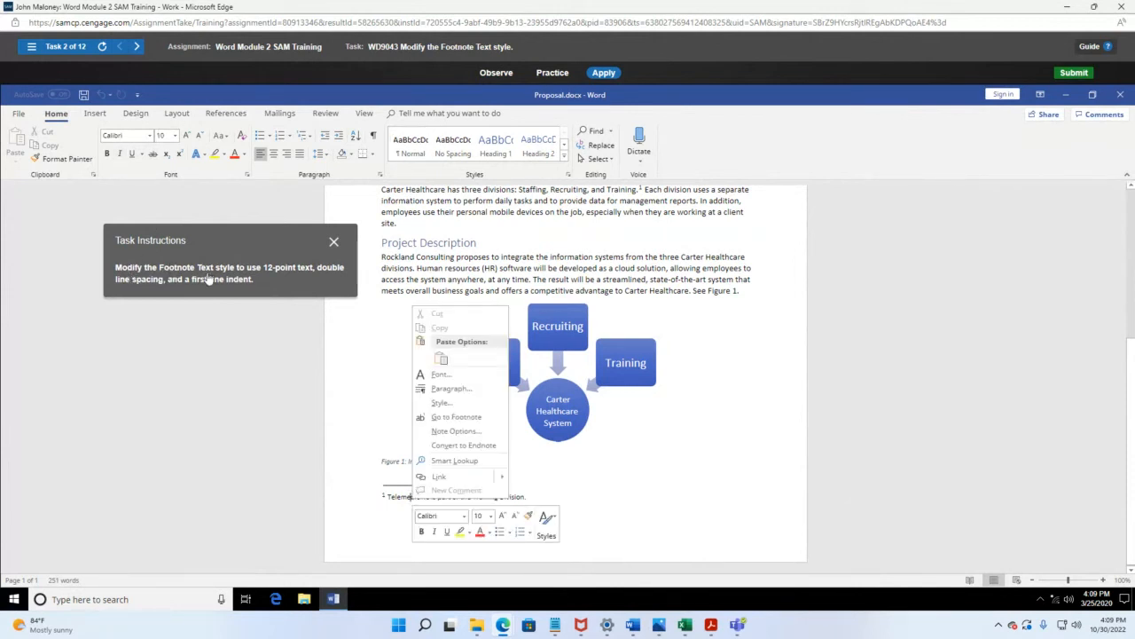
left_click(442, 403)
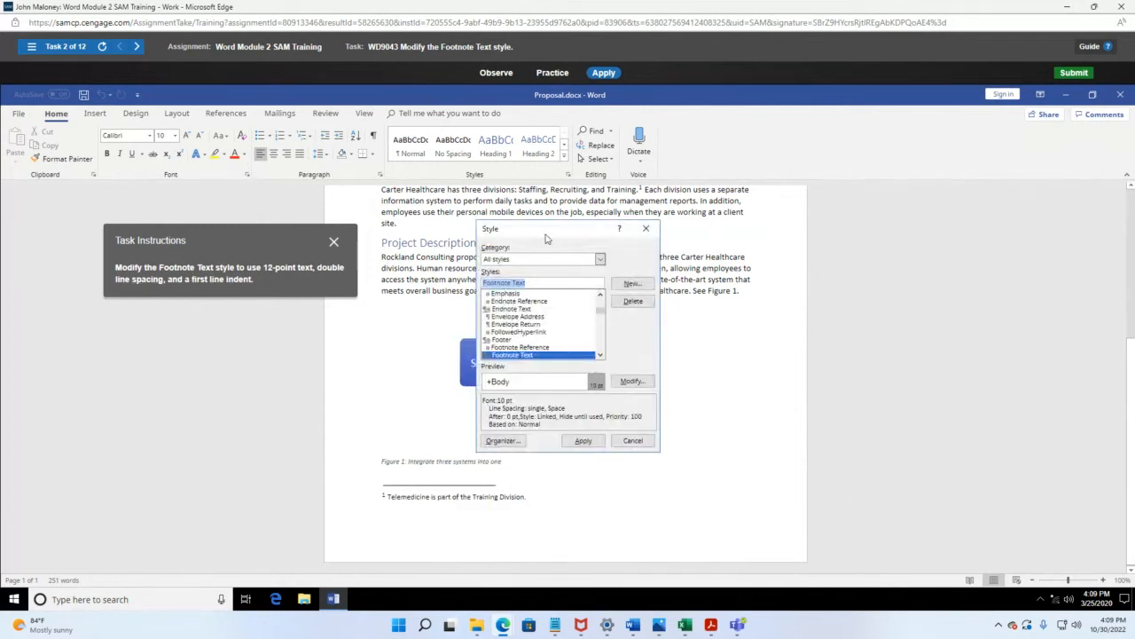
left_click_drag(546, 228, 820, 216)
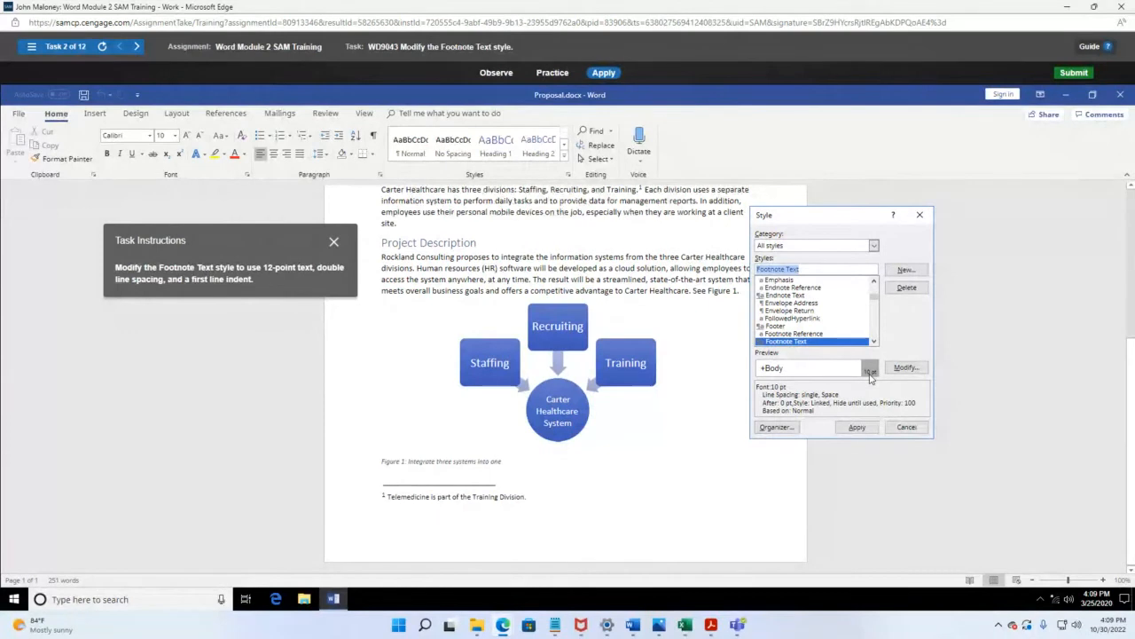
left_click(906, 367)
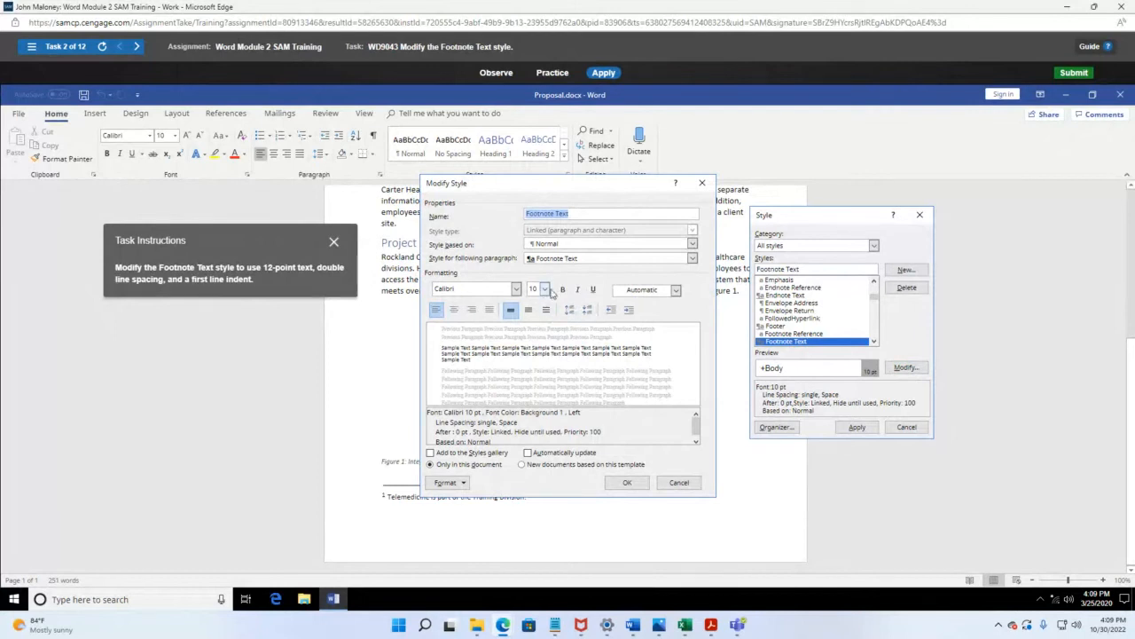
Step: Set the Footnote Text style to 12-point text, compare the single, 1.5 and double line spacing options, and choose double
left_click(545, 289)
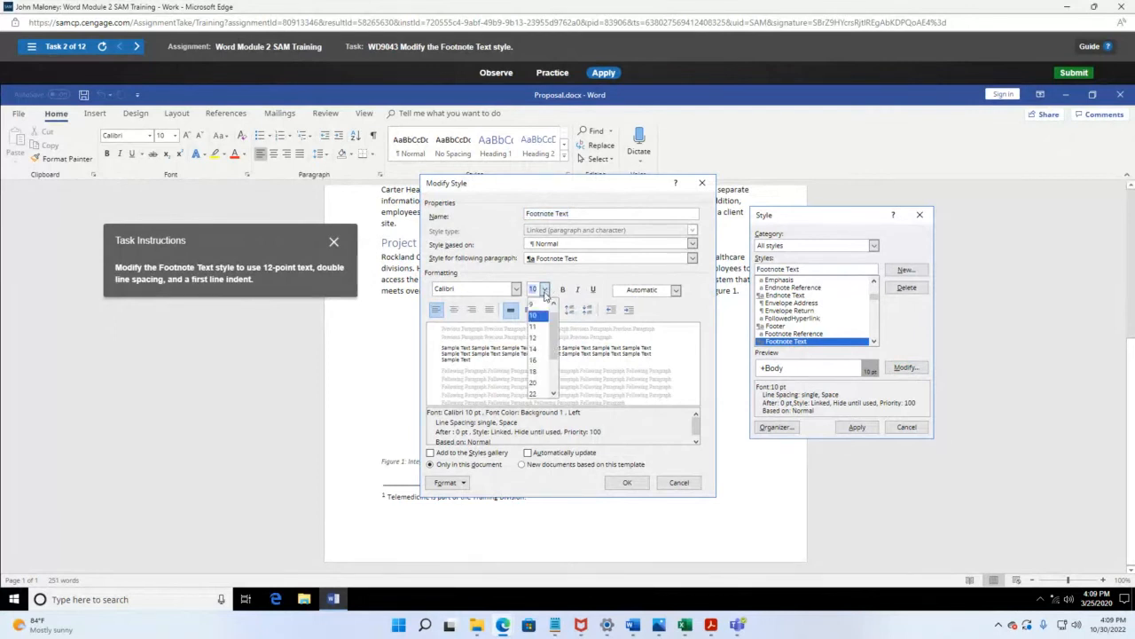
left_click(543, 337)
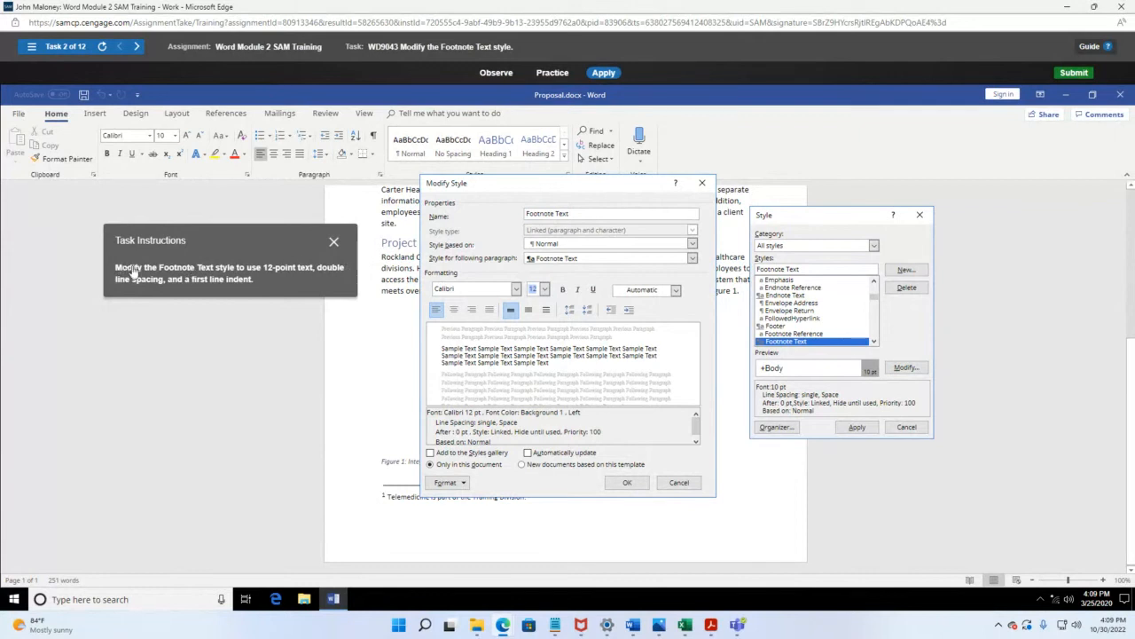
left_click(547, 310)
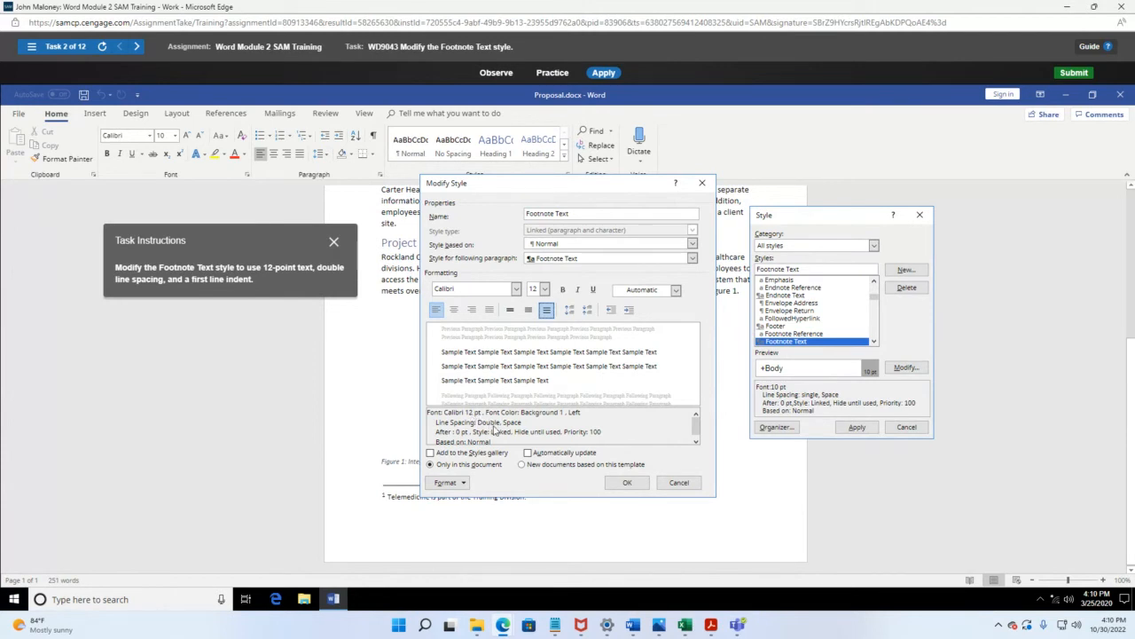
left_click(511, 312)
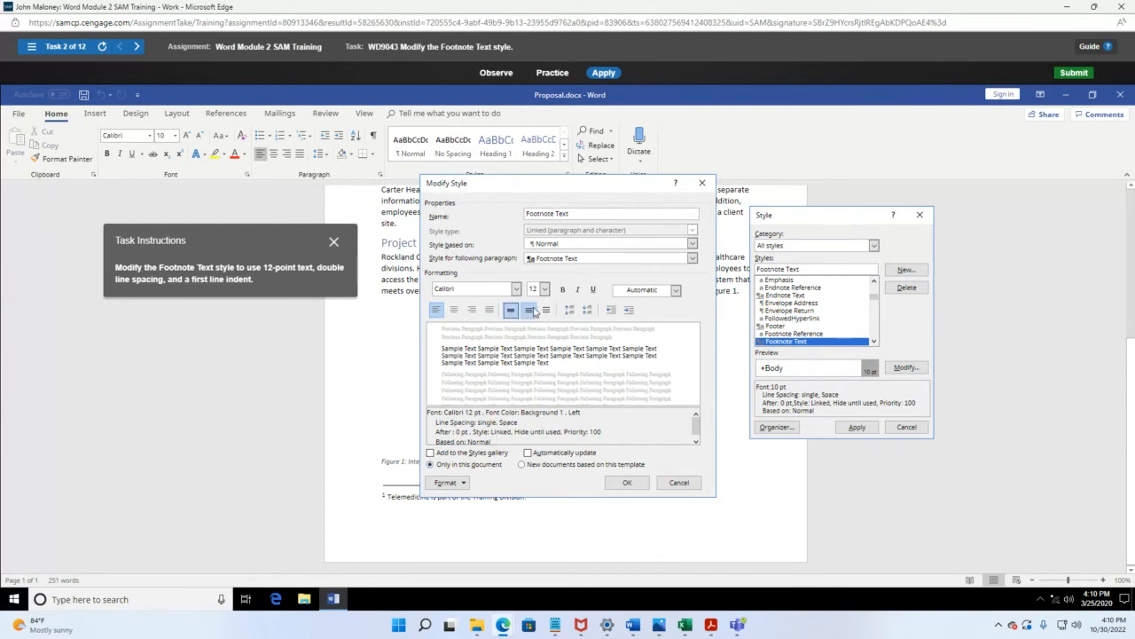
left_click(528, 310)
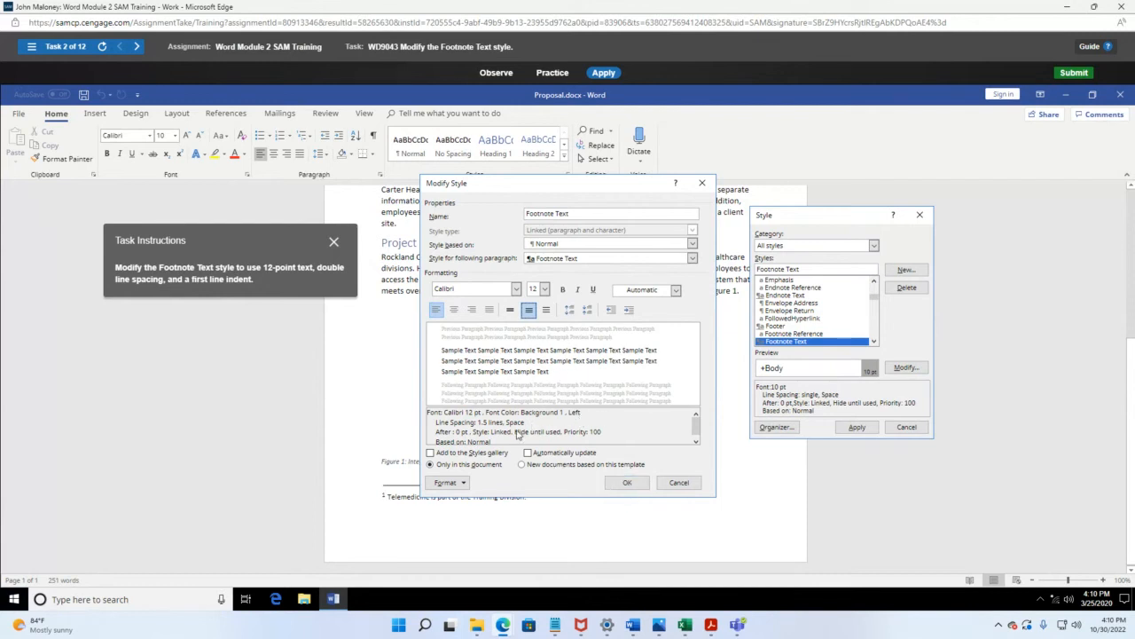
left_click(547, 310)
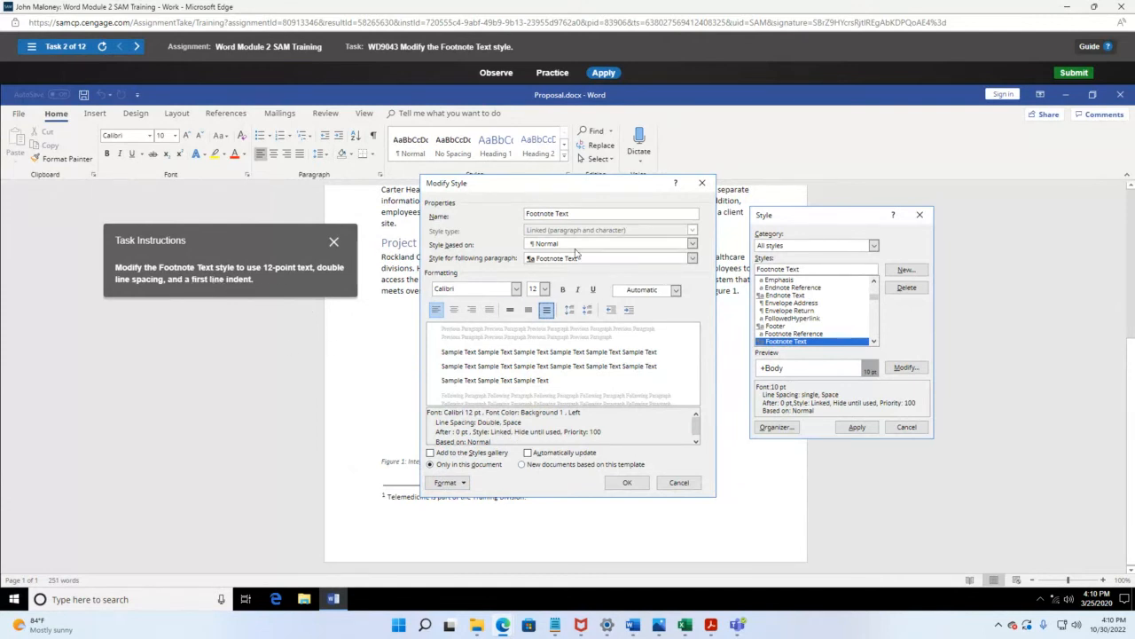
Step: Add a 0.5" first line indent to the Footnote Text style and apply the style to the footnote
left_click(448, 482)
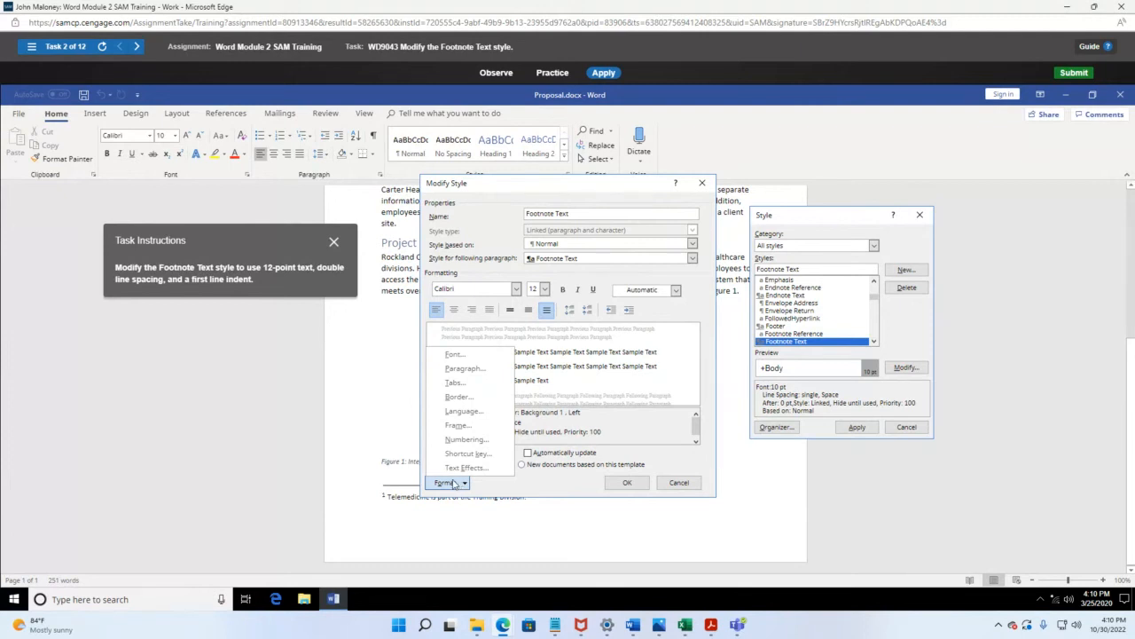
left_click(463, 368)
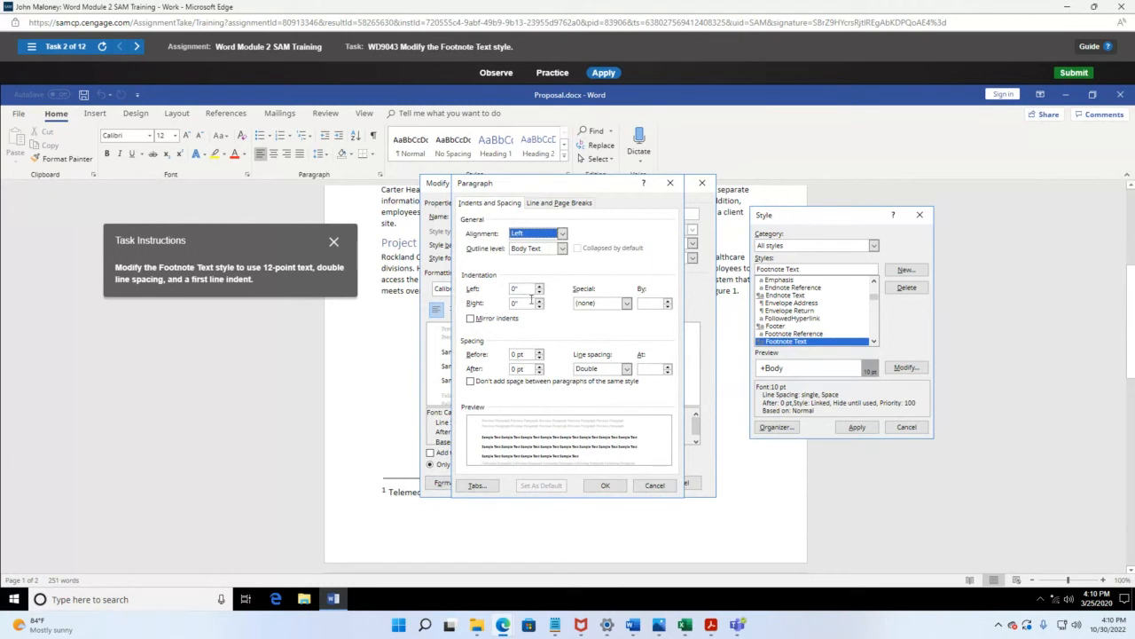
left_click(625, 304)
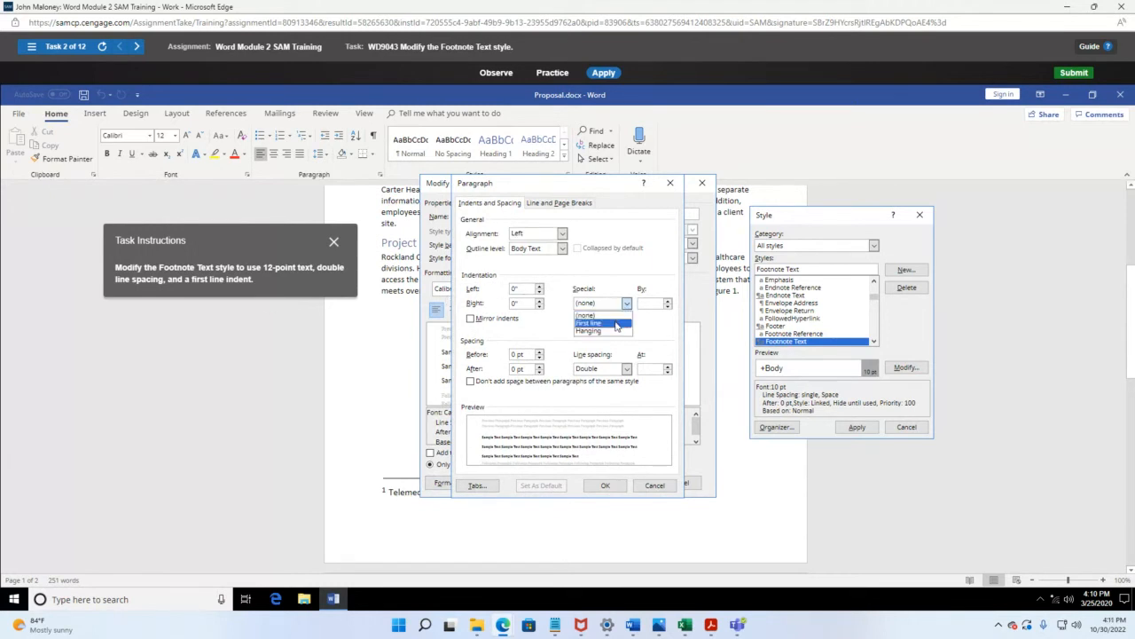
left_click(617, 320)
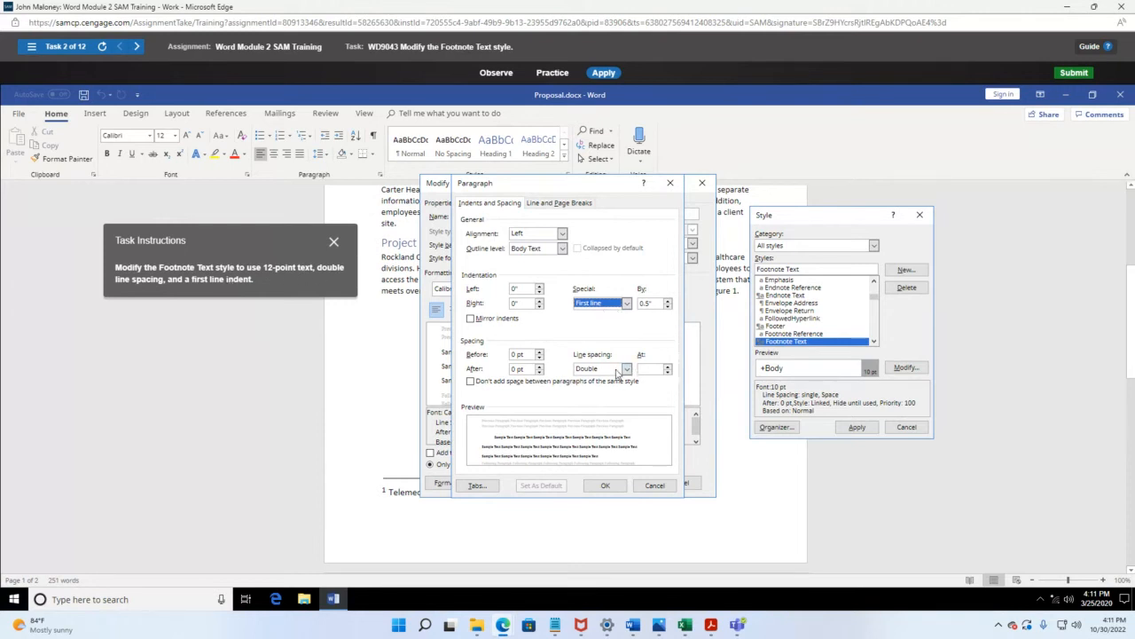
left_click(605, 485)
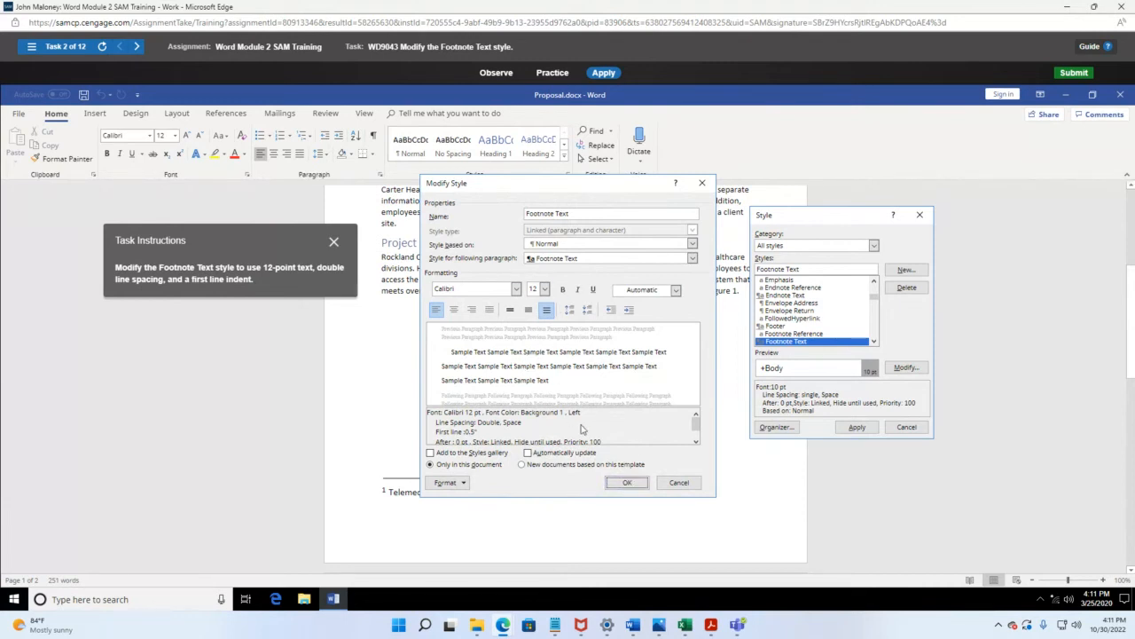
left_click(626, 483)
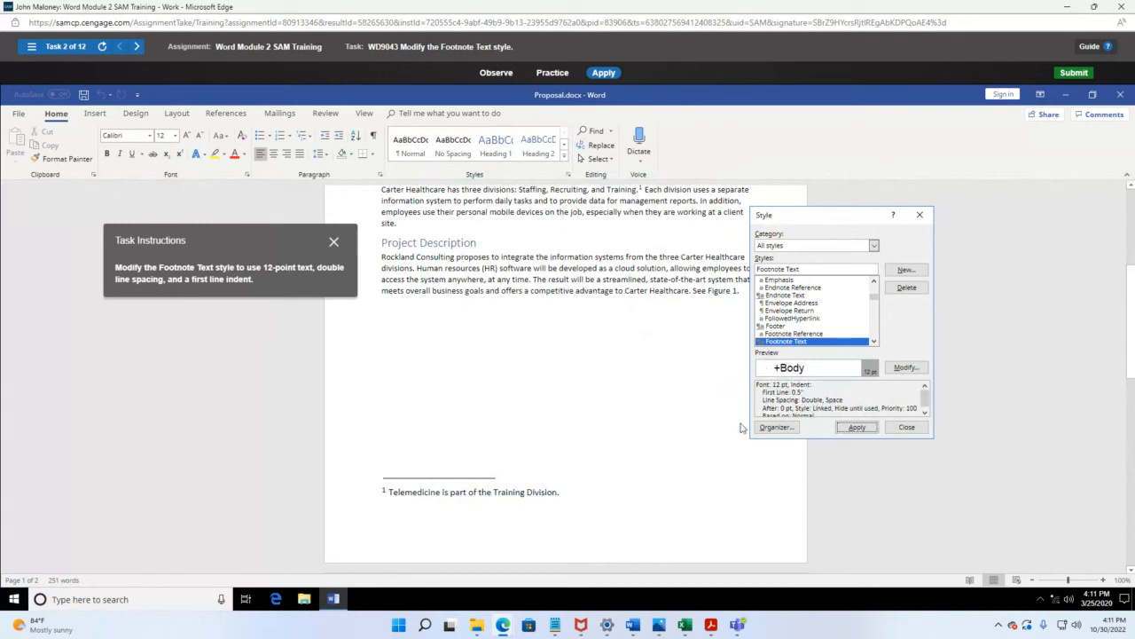
left_click(857, 428)
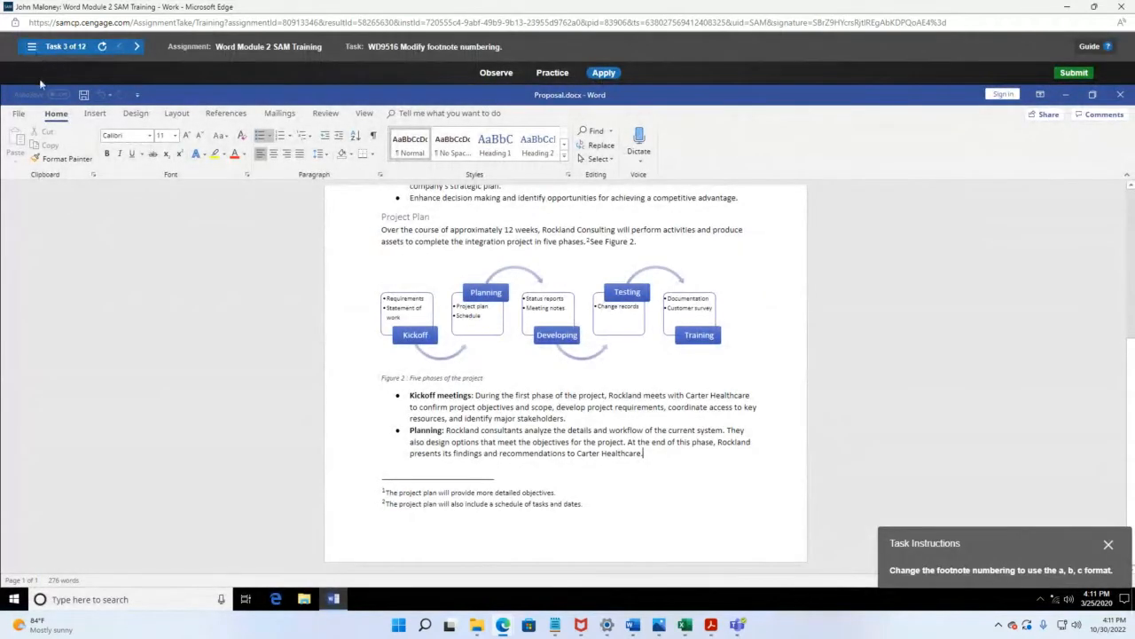
Step: Reopen task 2, move its instructions beside the page, and open the footnote's Footnote Text style for modification again
left_click(31, 47)
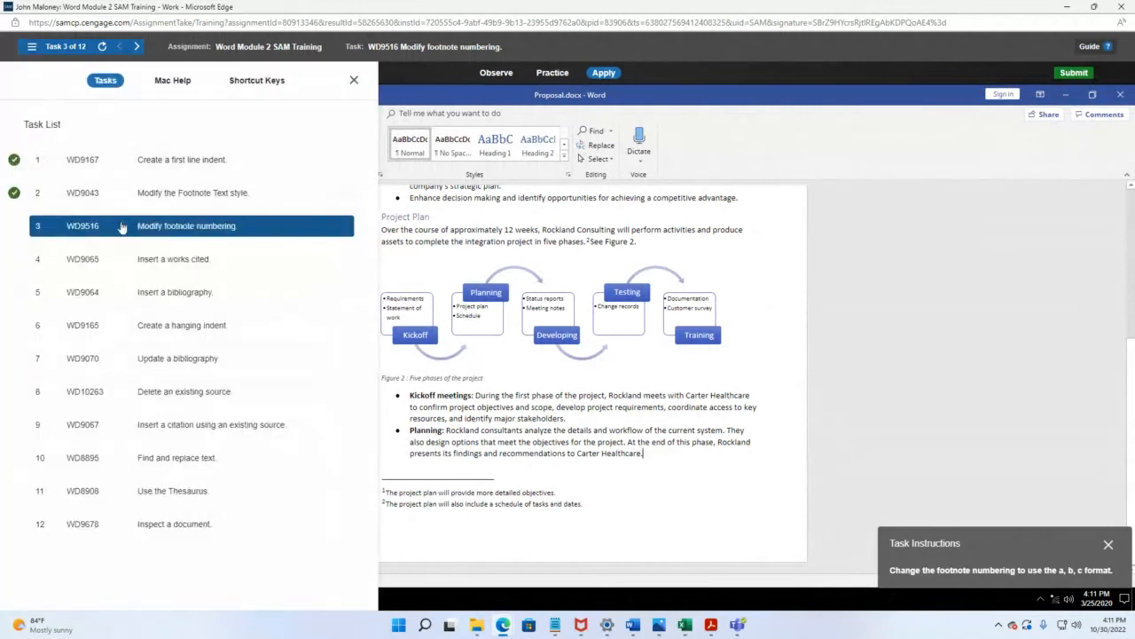
left_click(178, 195)
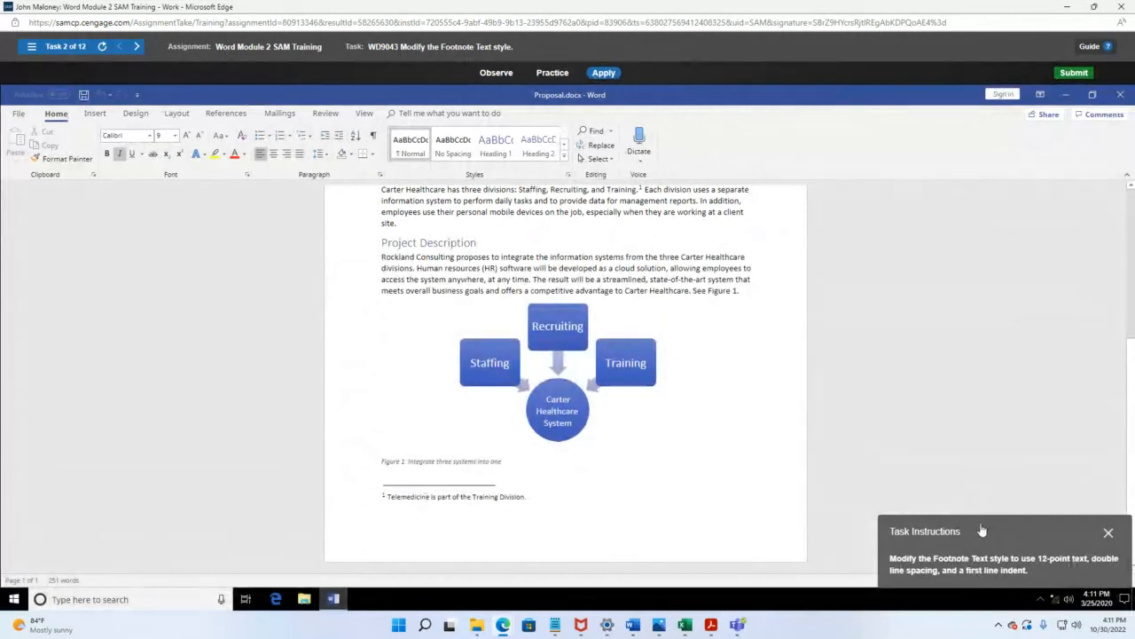
left_click_drag(976, 523, 778, 286)
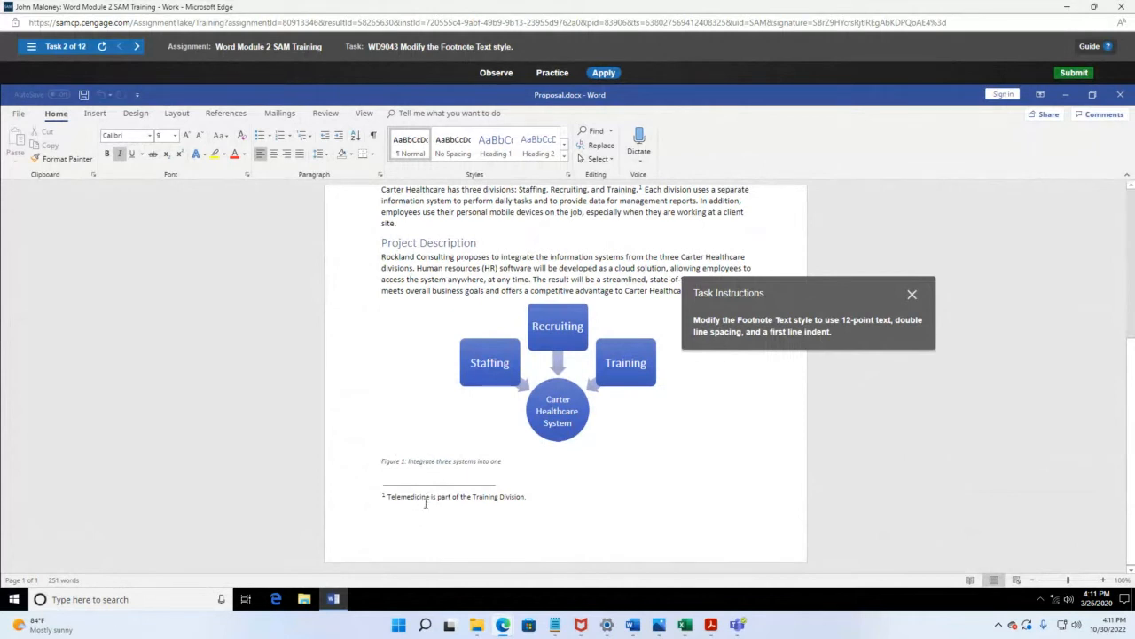
right_click(430, 495)
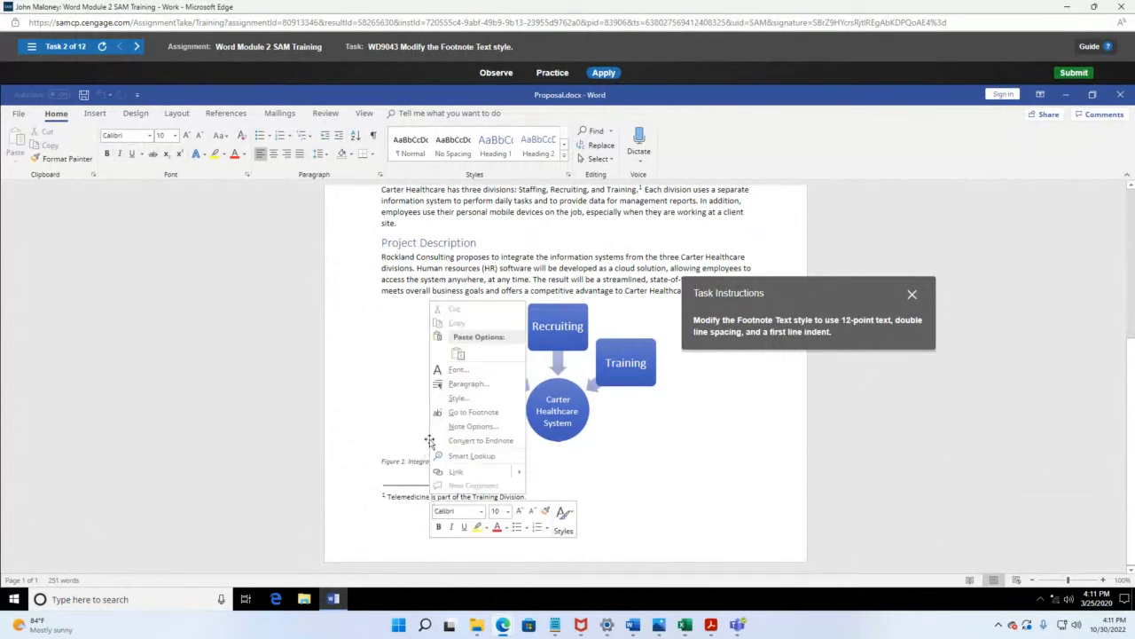
left_click(449, 400)
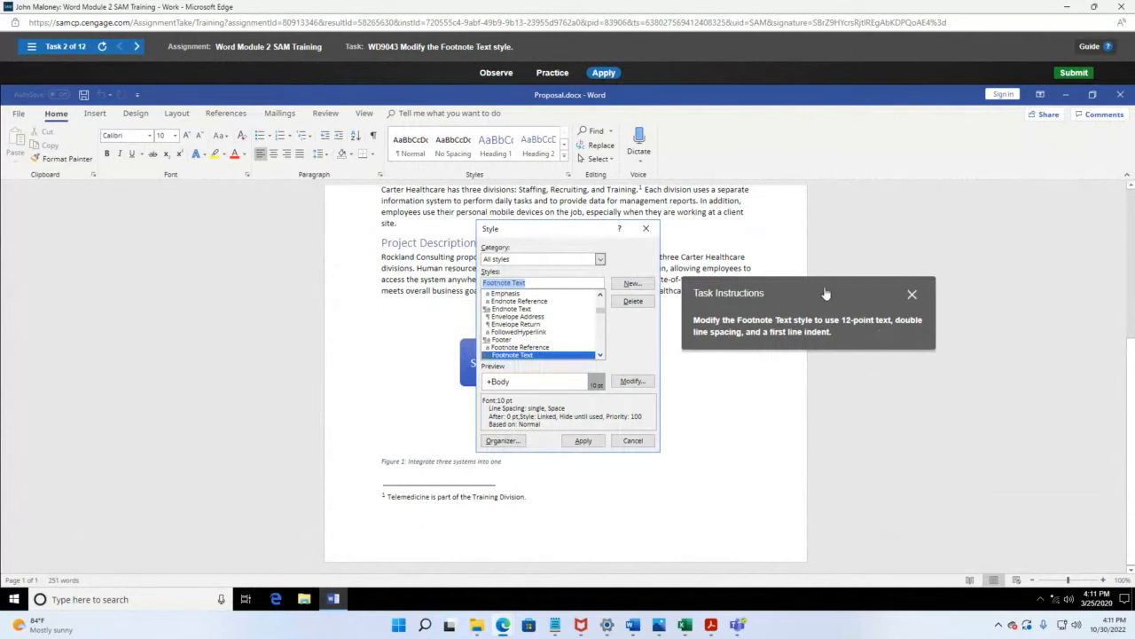
left_click_drag(827, 295, 911, 290)
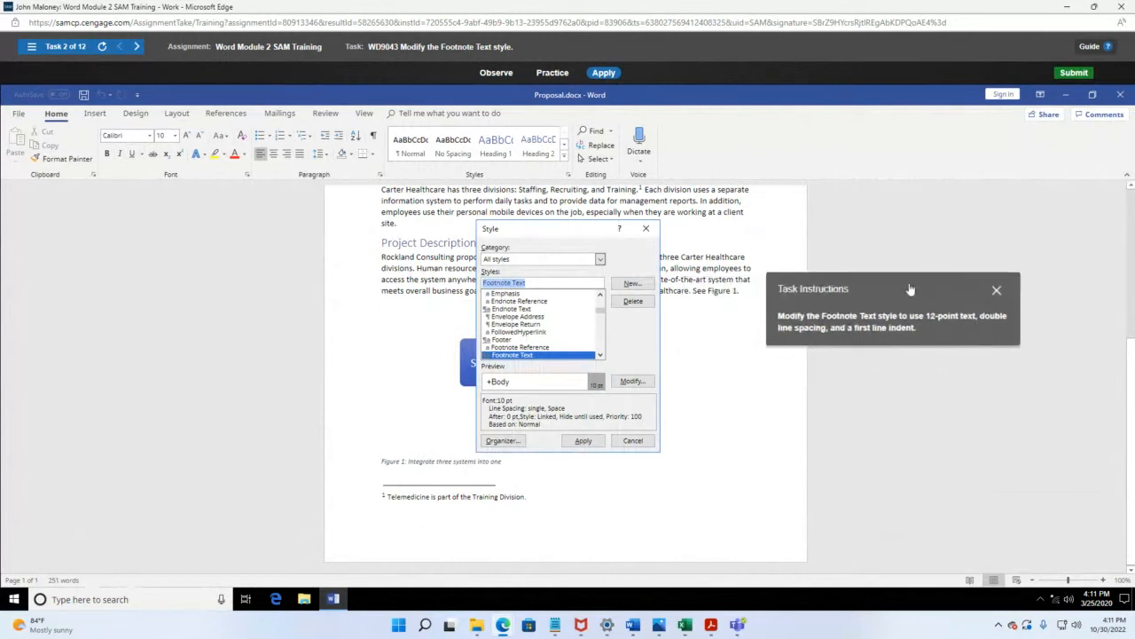
left_click(634, 381)
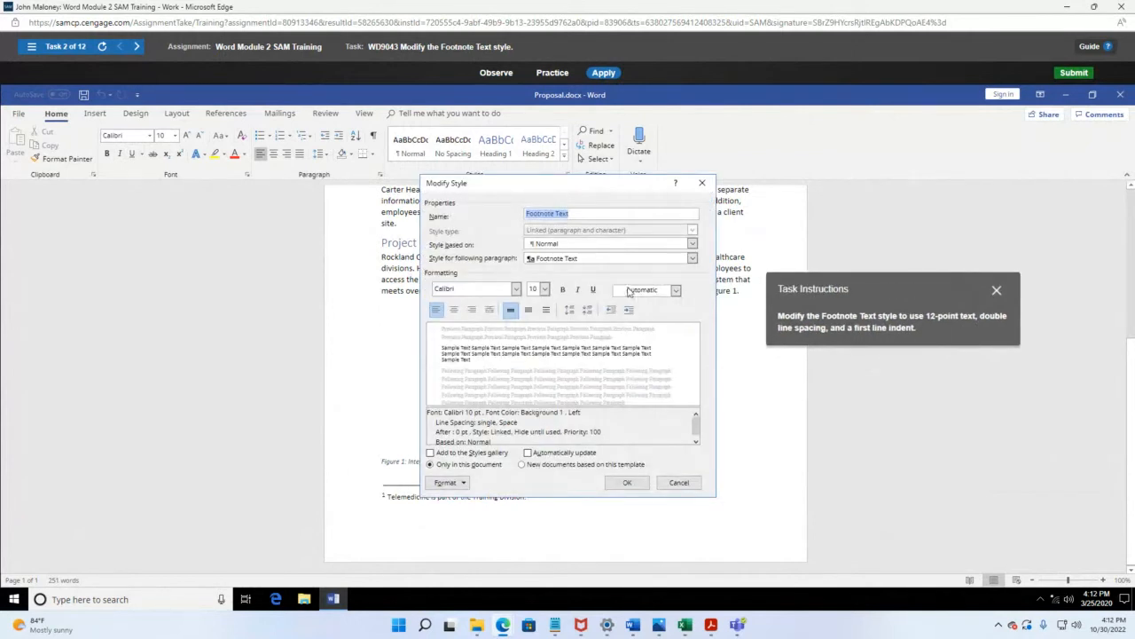
Step: Set the Footnote Text style to 12-point text, try 1.5 line spacing, and choose double line spacing
left_click(545, 289)
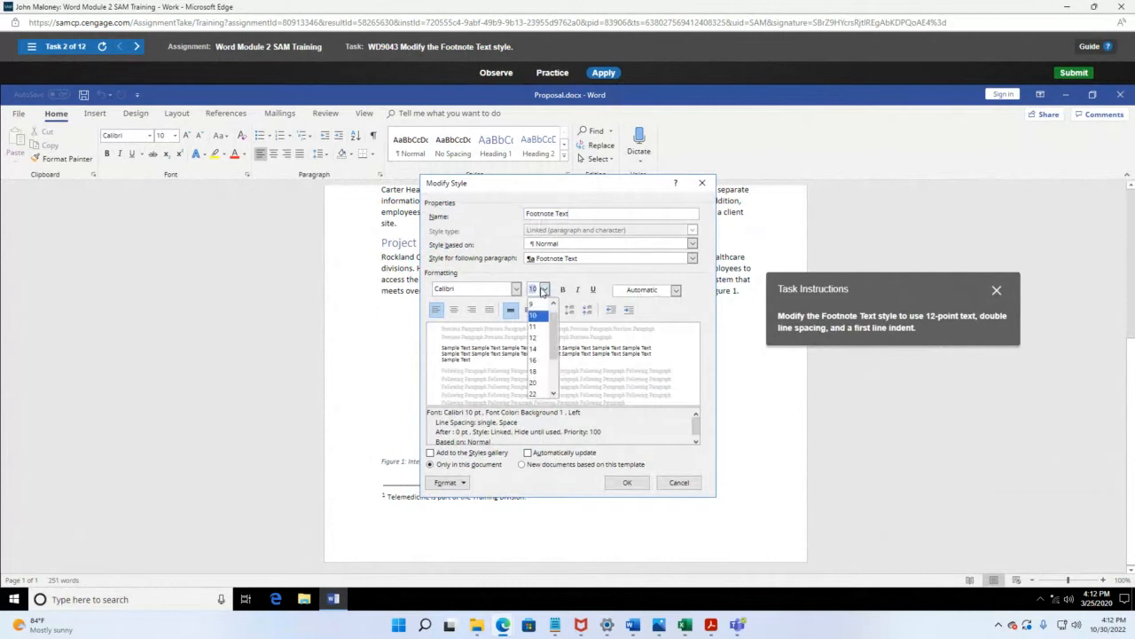
left_click(536, 351)
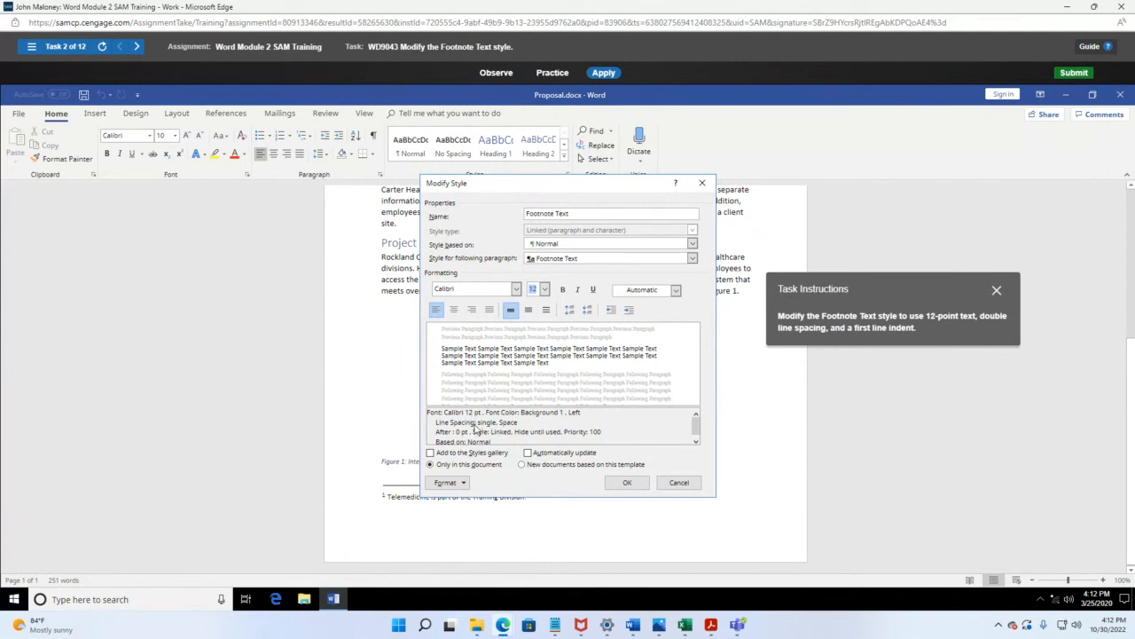
left_click(528, 312)
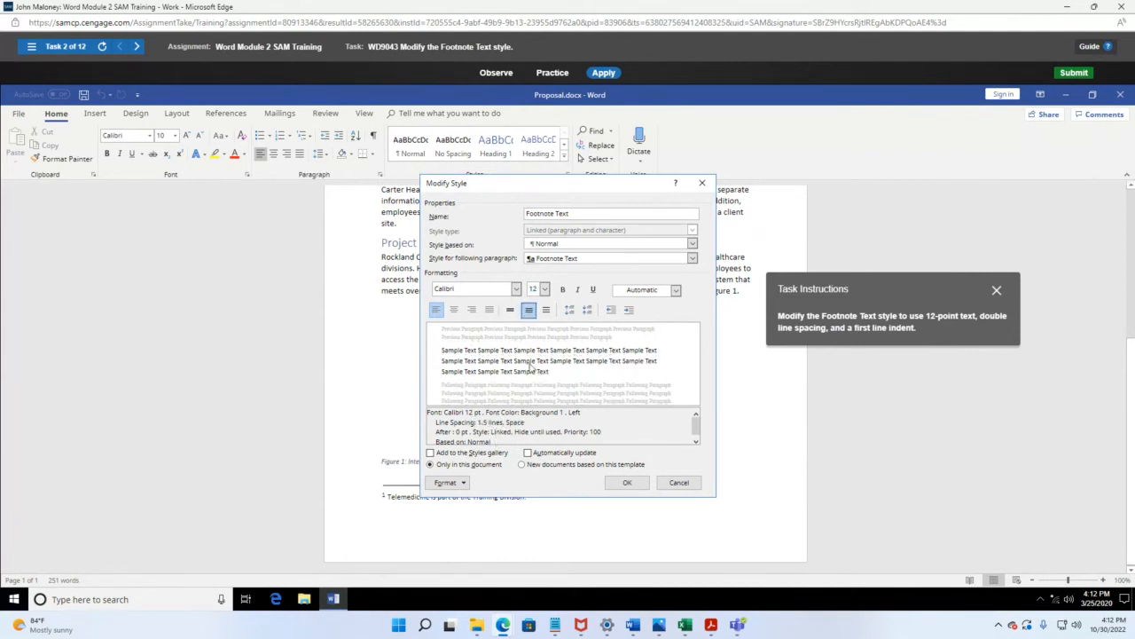
left_click(547, 312)
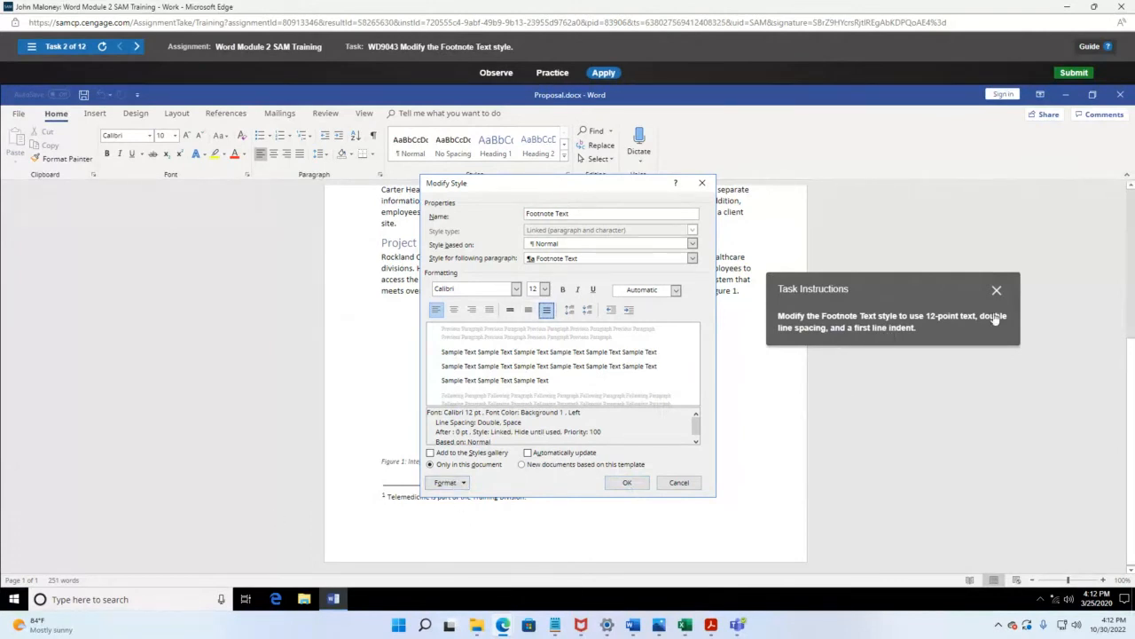
Step: Repeat the 0.5" first line indent in the Footnote Text style's paragraph settings and apply the modified style
left_click(435, 485)
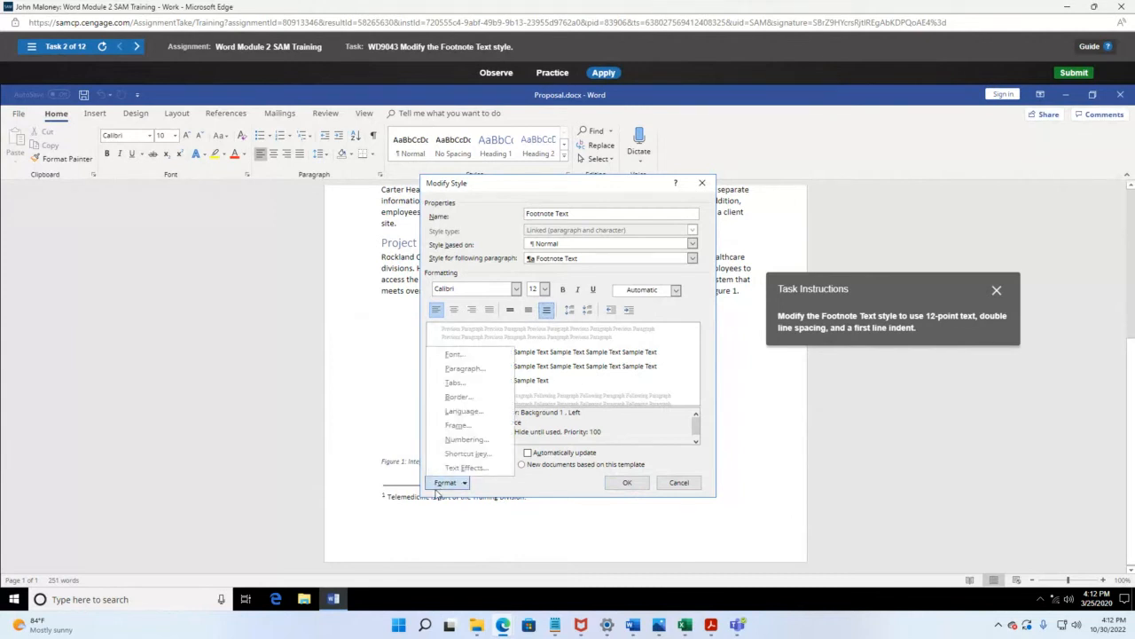
left_click(464, 368)
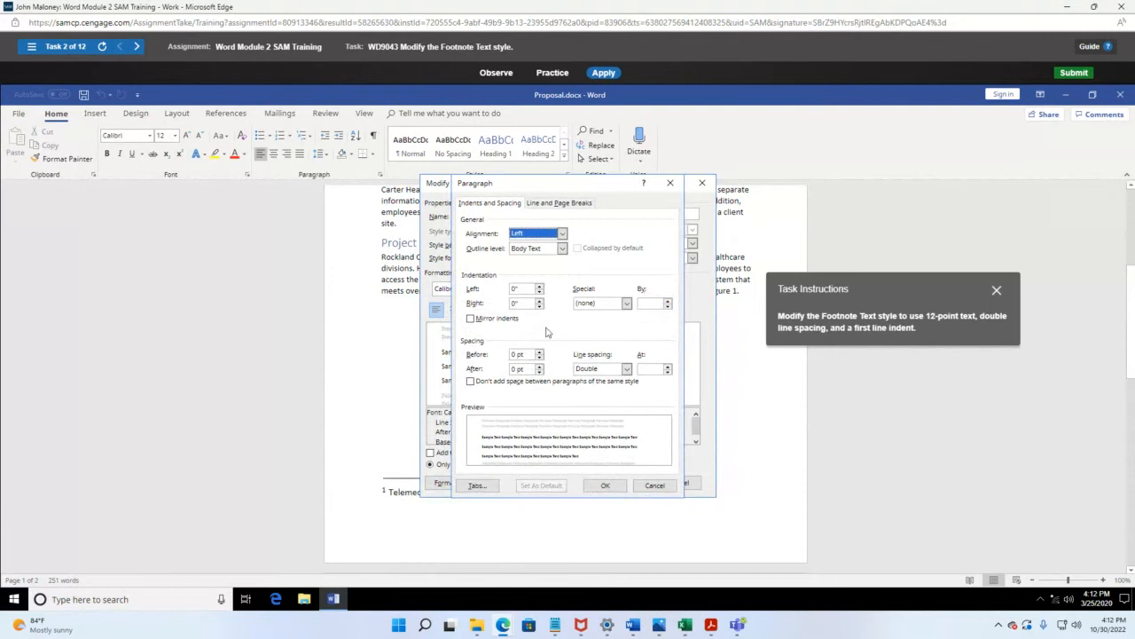
left_click(626, 304)
left_click(610, 323)
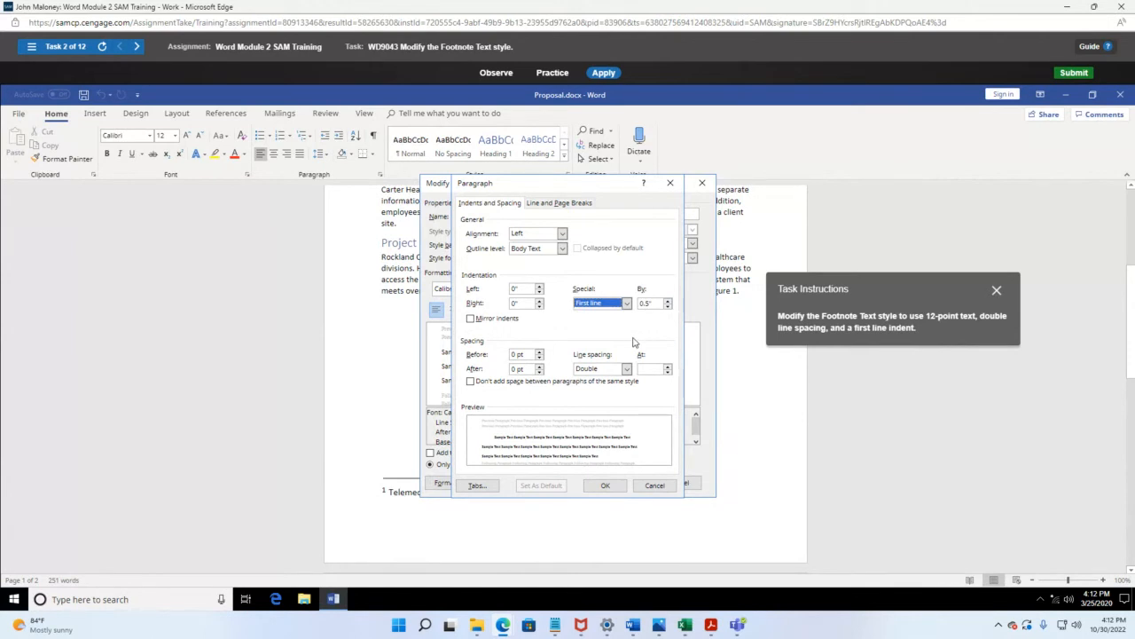
left_click(603, 486)
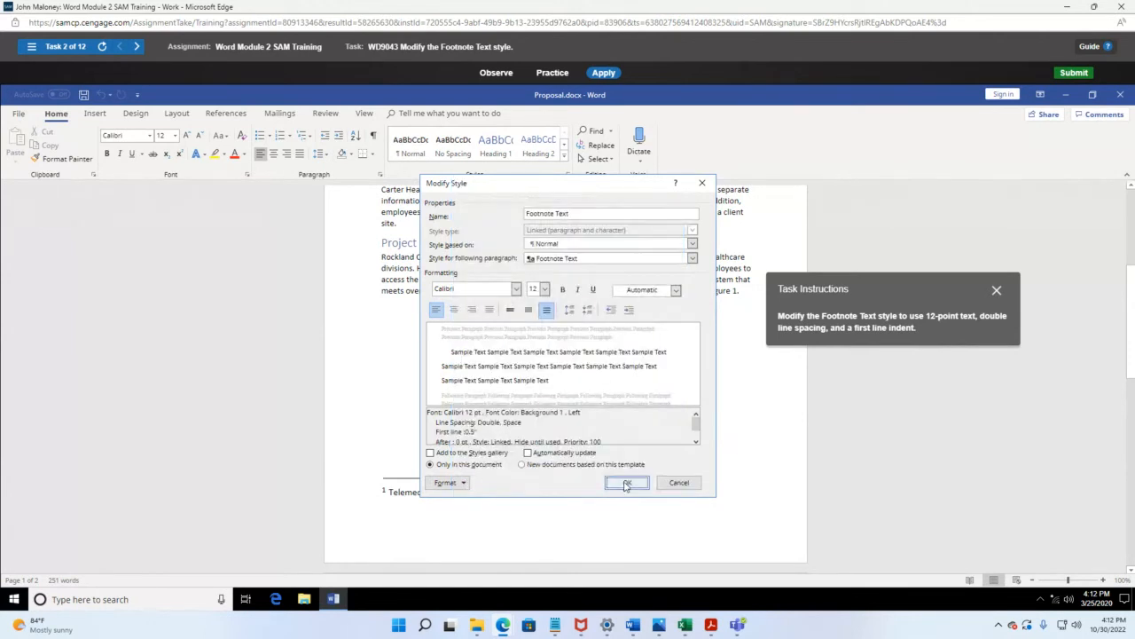
left_click(627, 483)
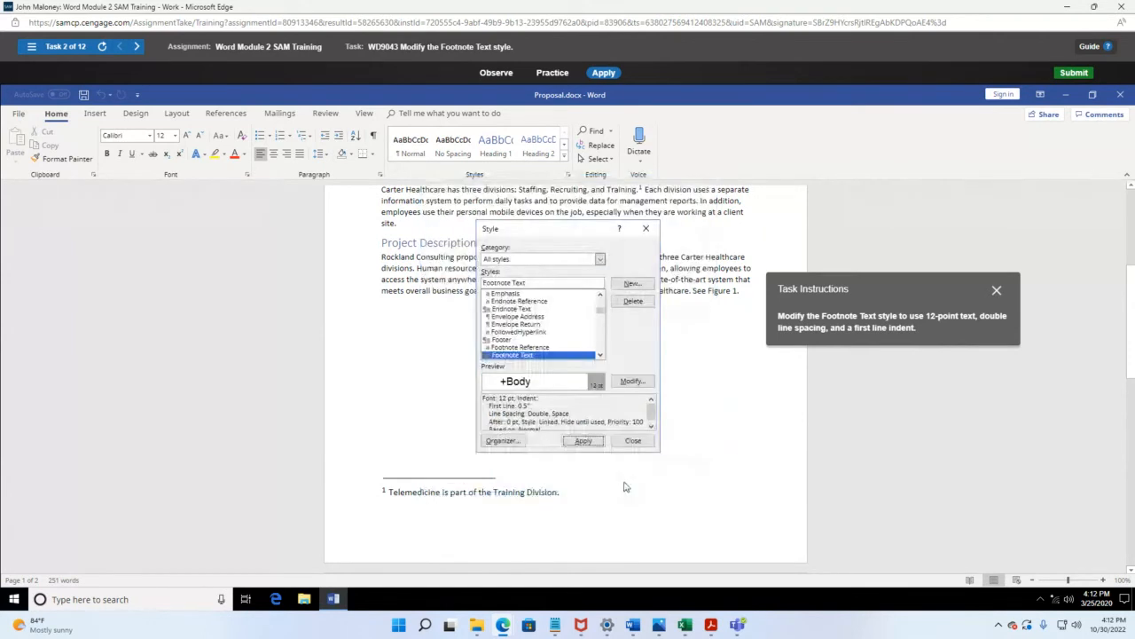
left_click(582, 441)
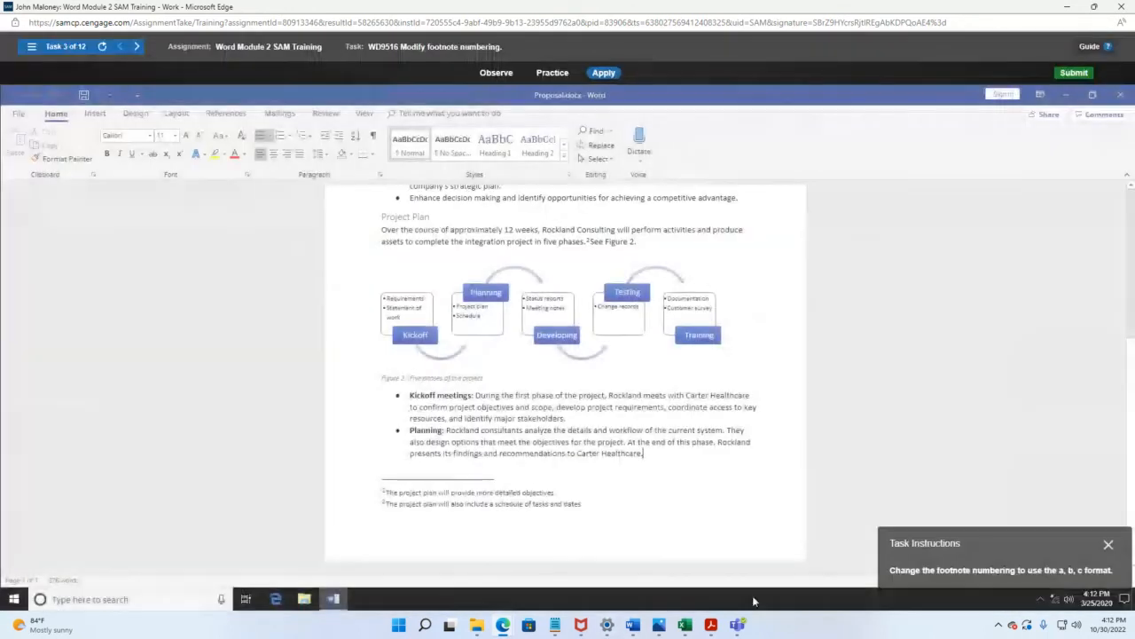
Step: Move the task 3 instructions out of the way and change the whole document's footnote number format to a, b, c
left_click_drag(1006, 545, 198, 228)
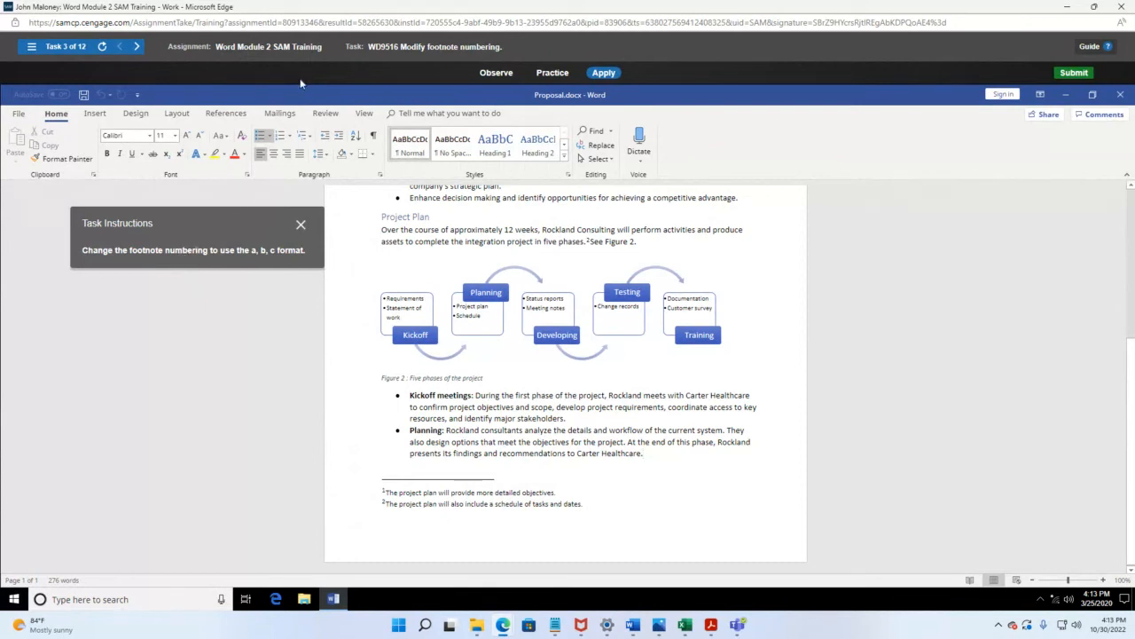
left_click(235, 116)
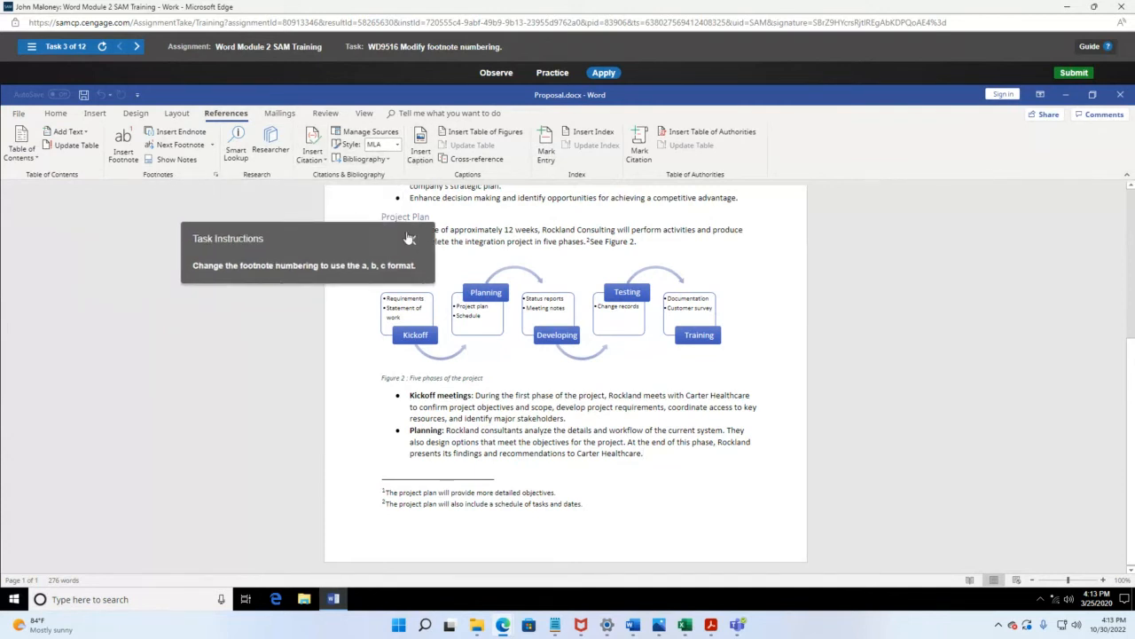
left_click(215, 175)
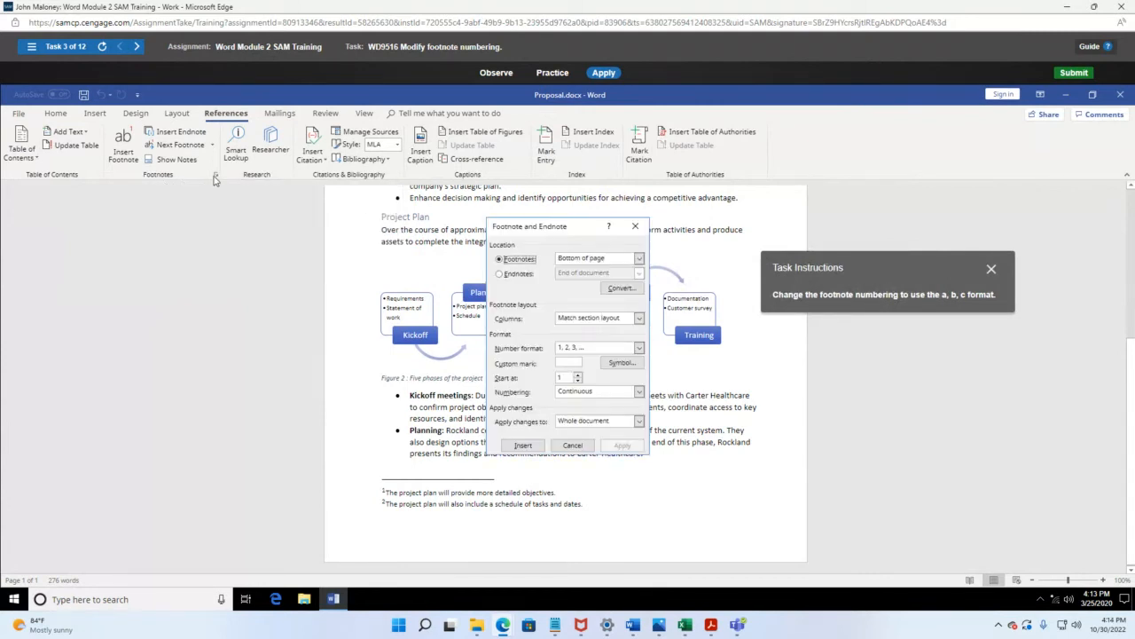
left_click_drag(561, 232, 512, 229)
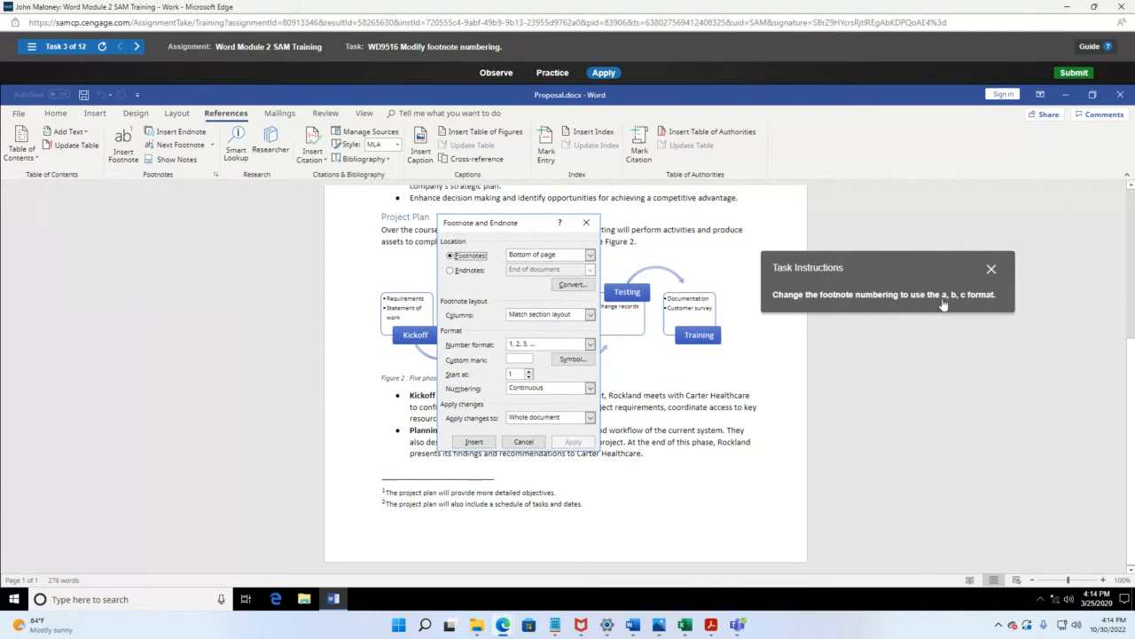
left_click(590, 344)
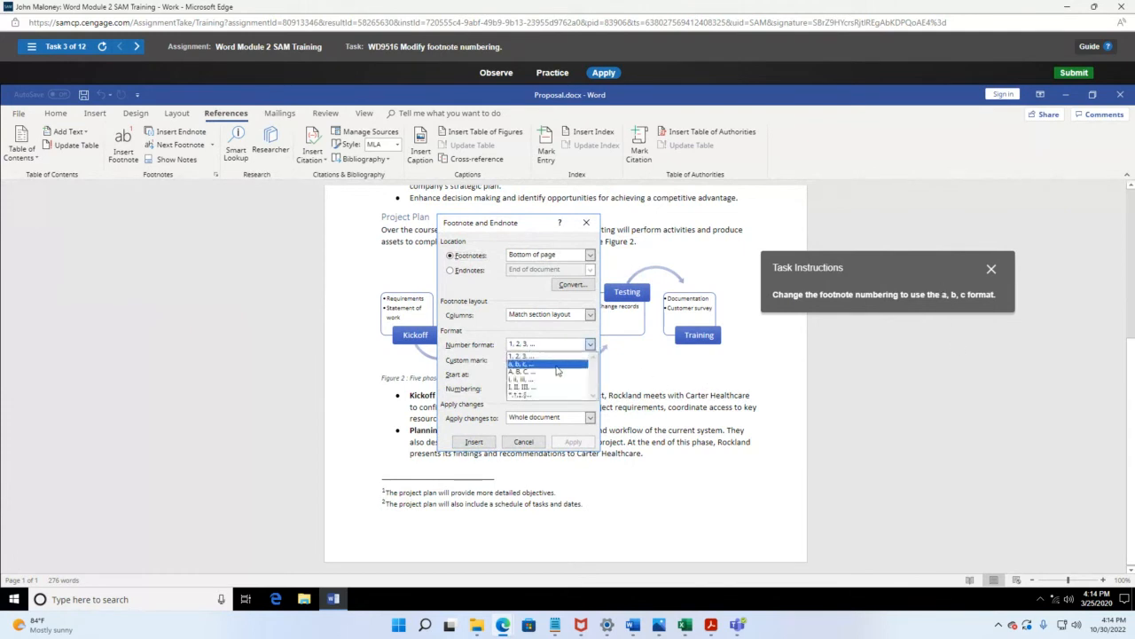
left_click(556, 366)
left_click(586, 446)
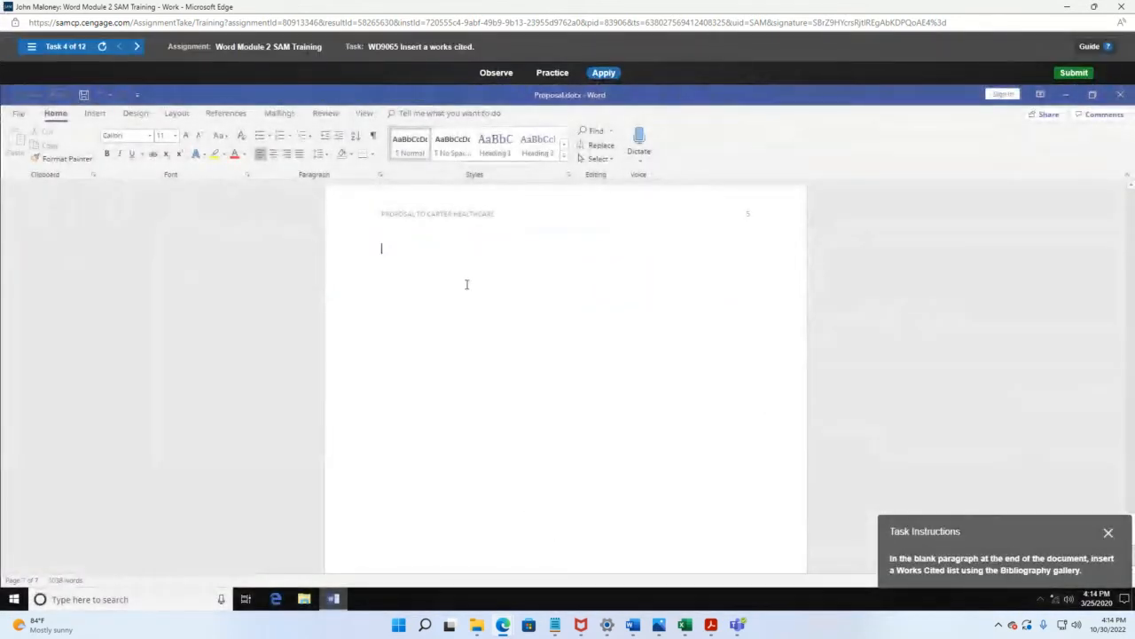
Step: Move the task 4 instructions aside and insert the built-in Works Cited list in the blank paragraph at the document's end
left_click_drag(1026, 535, 207, 221)
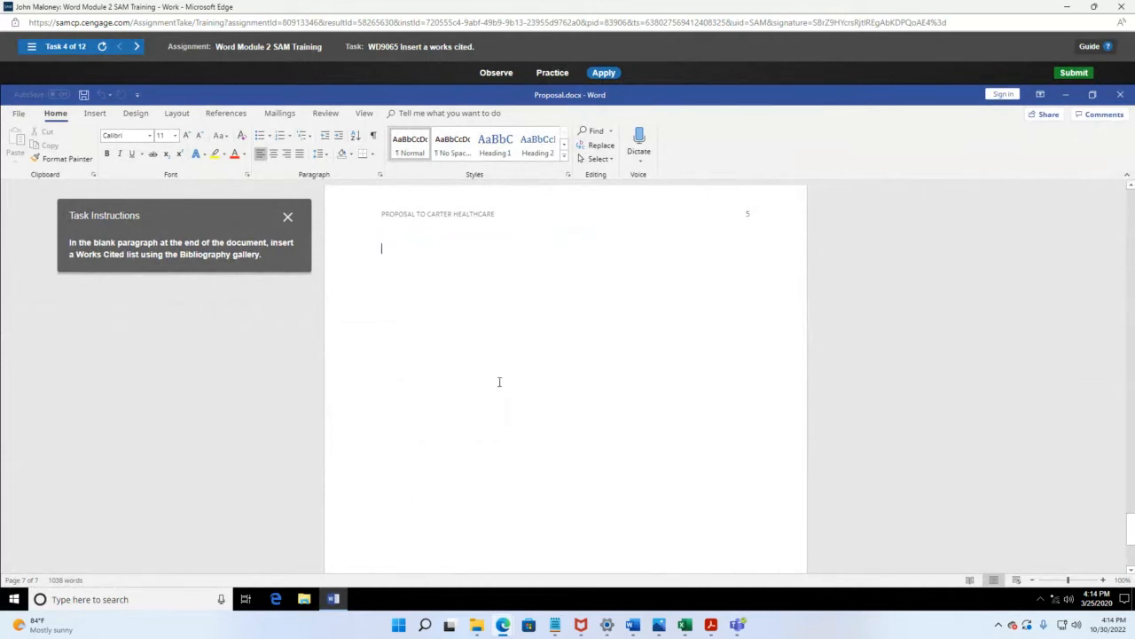
scroll(550, 372, "down", 2)
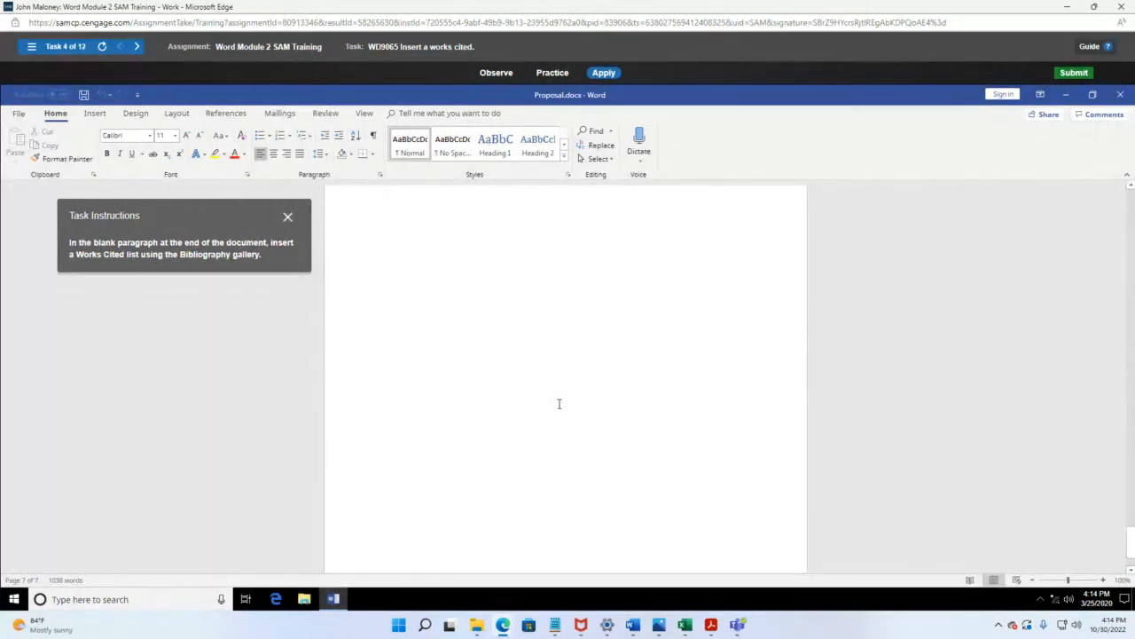
scroll(452, 496, "up", 3)
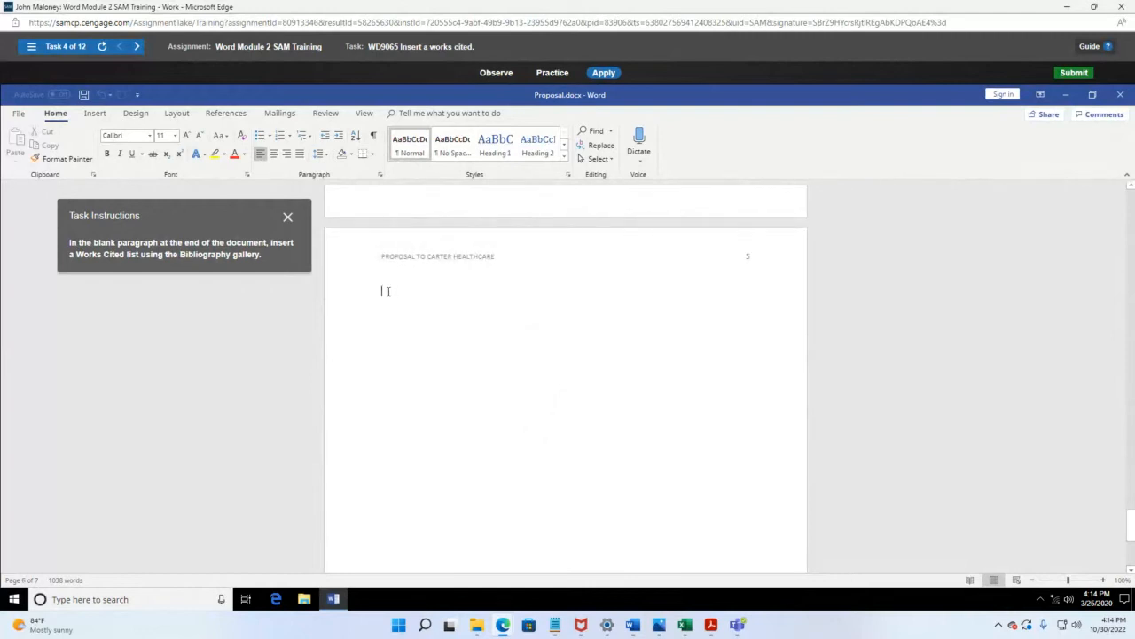
scroll(408, 316, "down", 1)
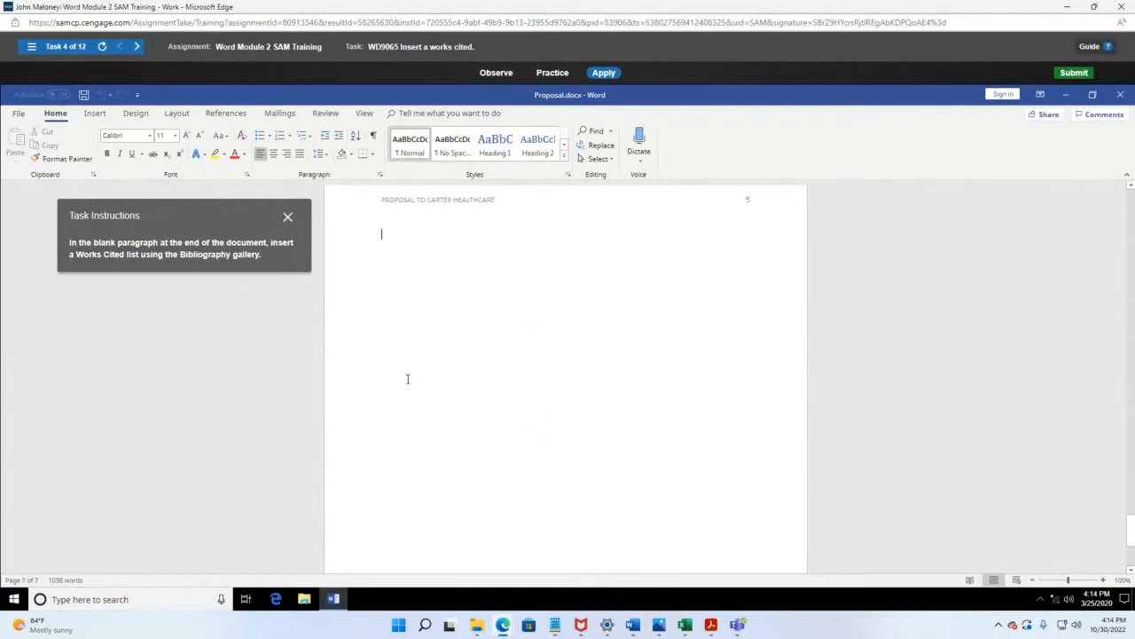
scroll(408, 379, "up", 3)
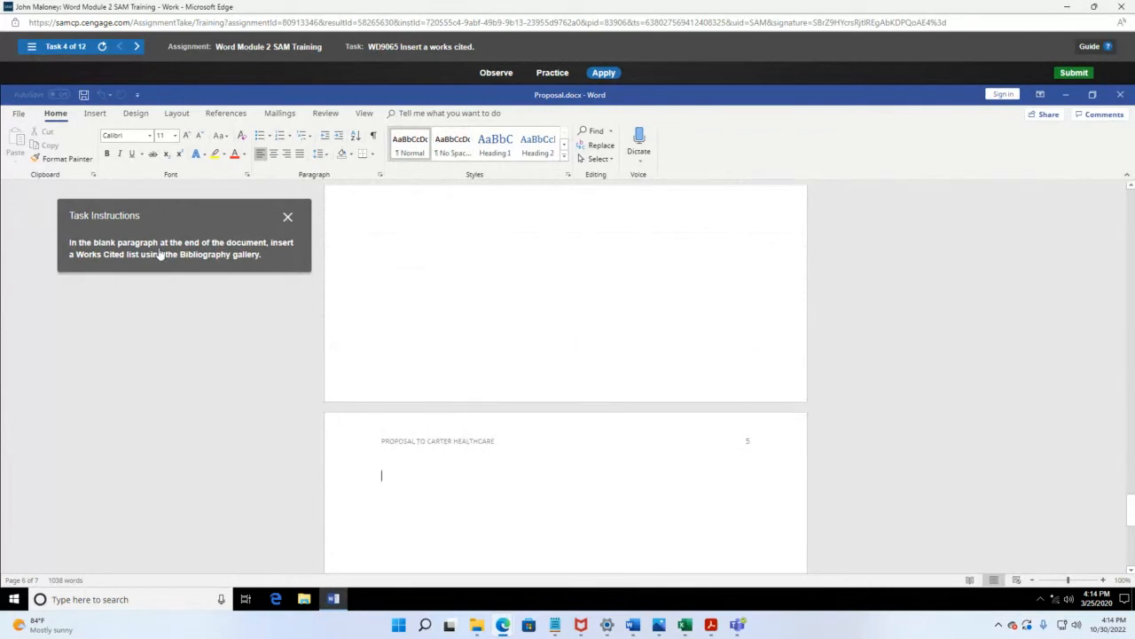
scroll(636, 396, "down", 1)
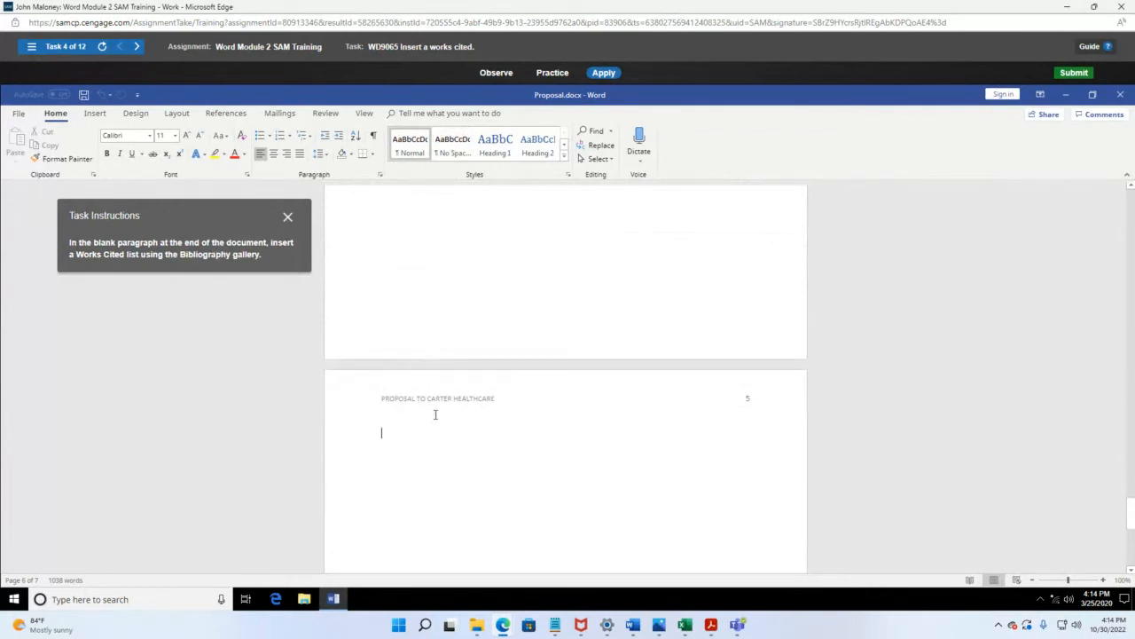
scroll(390, 439, "down", 1)
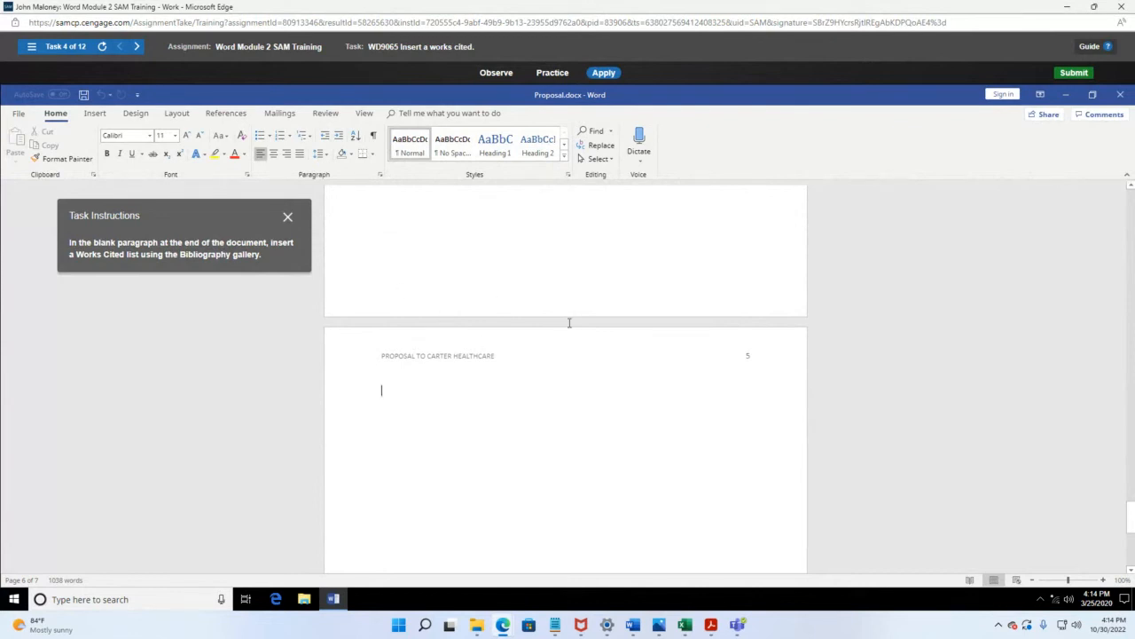
left_click(229, 113)
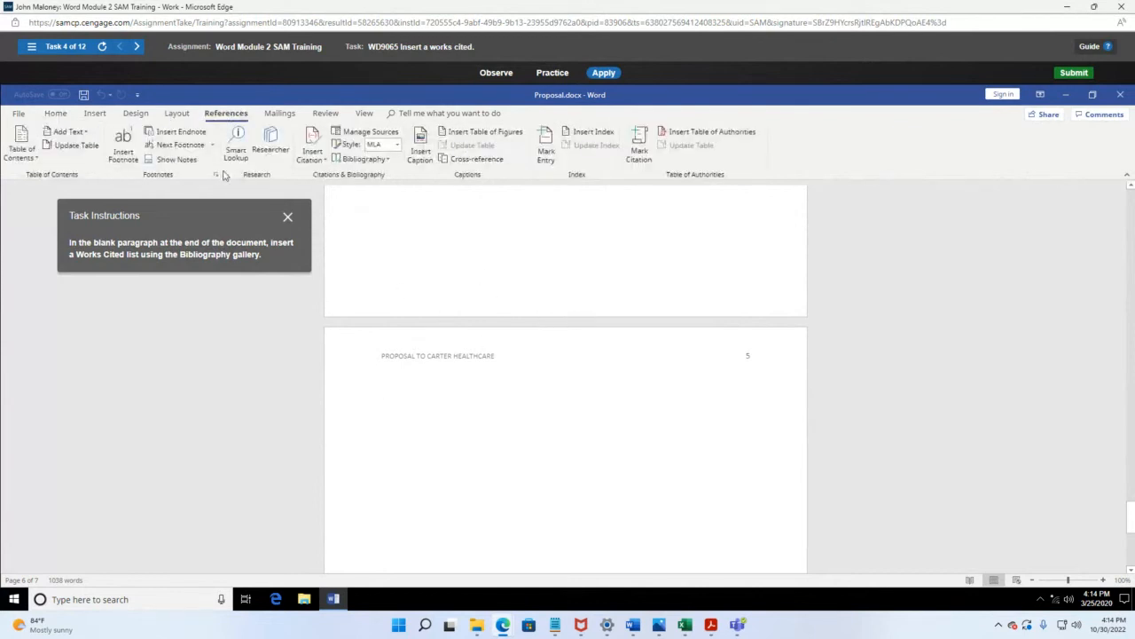
left_click_drag(208, 219, 624, 223)
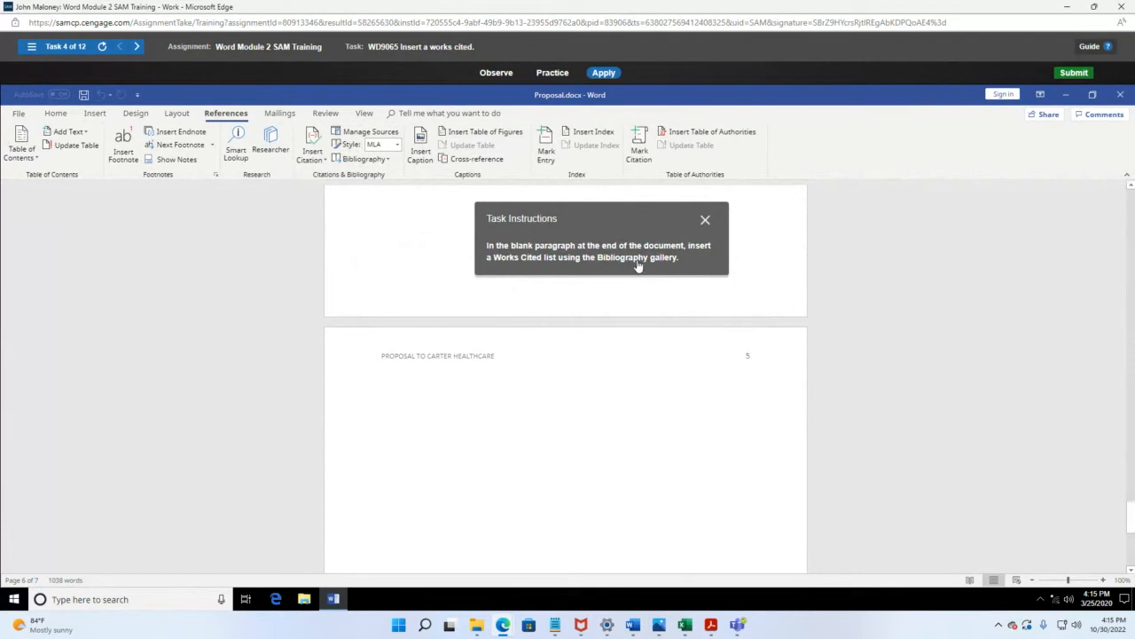
left_click(388, 160)
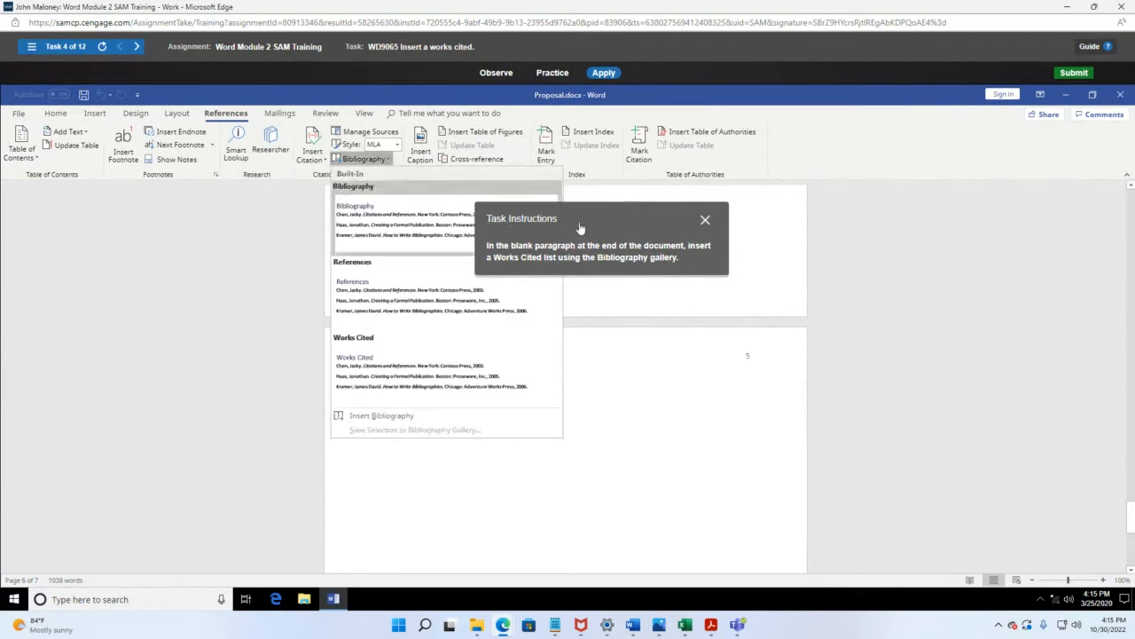
left_click_drag(581, 227, 726, 236)
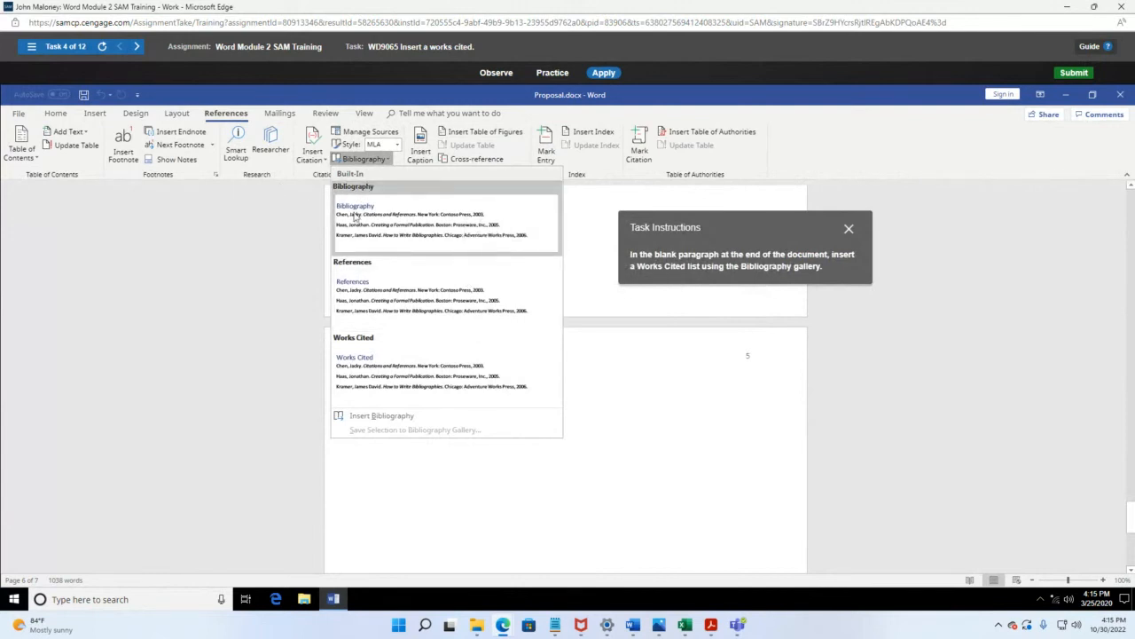
left_click(392, 363)
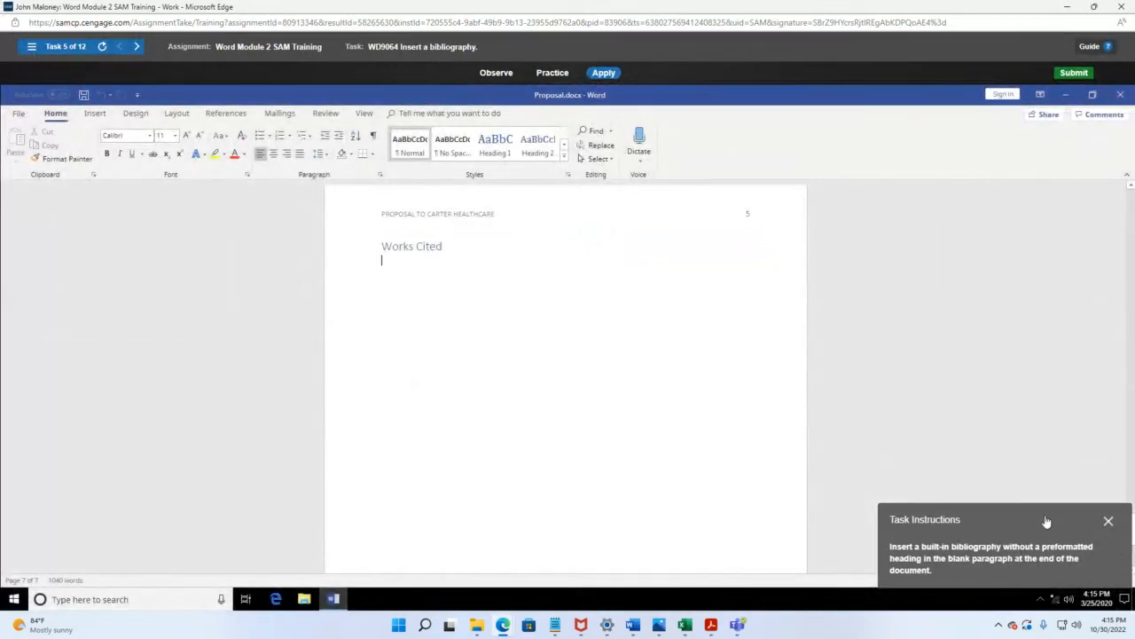
Step: Move the task 5 instructions aside and insert a bibliography without a preformatted heading in the blank paragraph below the Works Cited heading
left_click_drag(1044, 520, 710, 322)
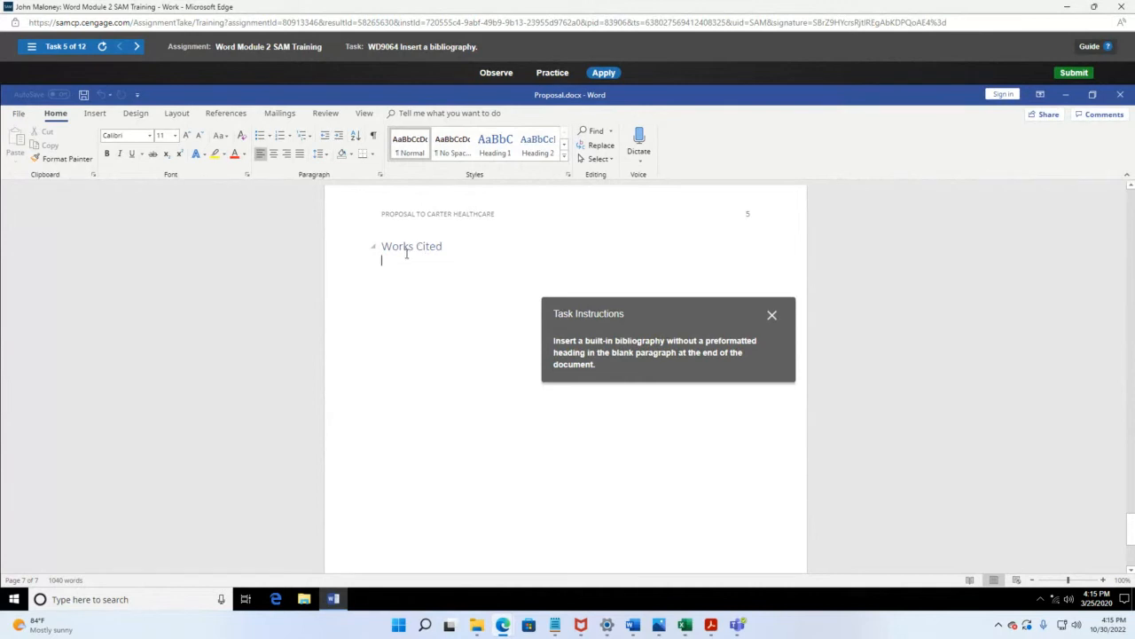
scroll(431, 261, "up", 1)
scroll(436, 304, "up", 5)
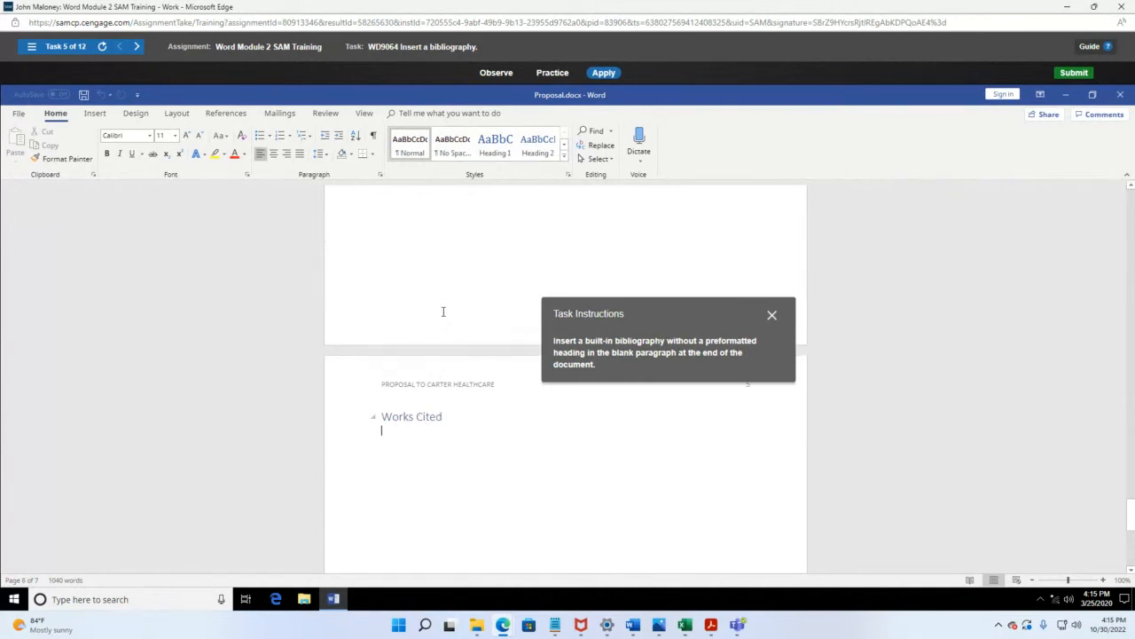
scroll(389, 305, "up", 1)
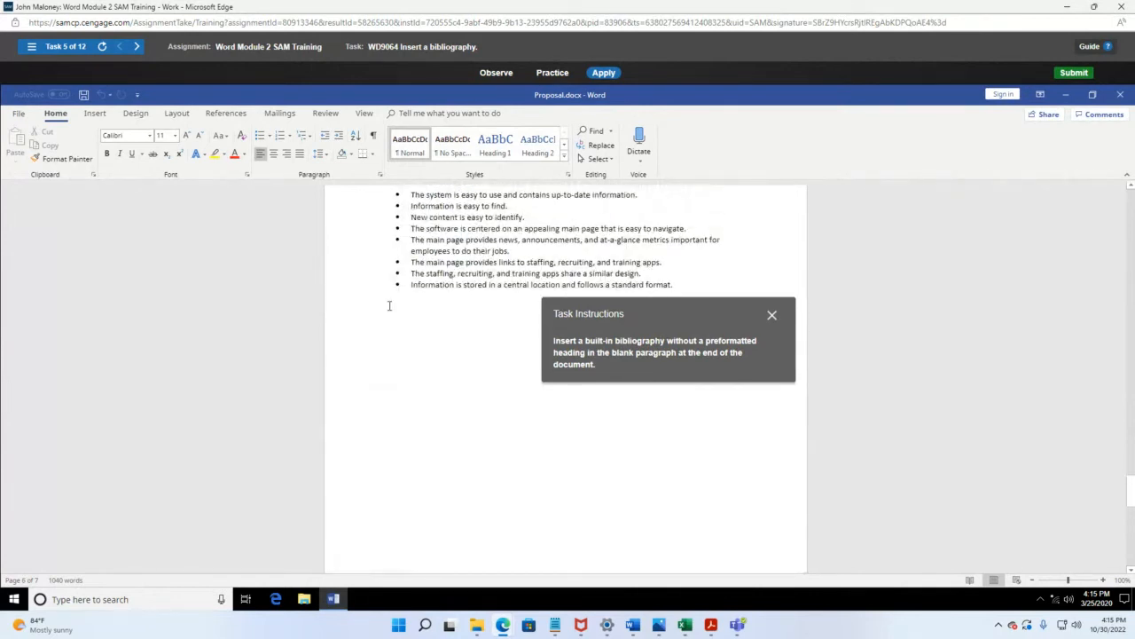
scroll(466, 289, "down", 2)
scroll(461, 268, "down", 3)
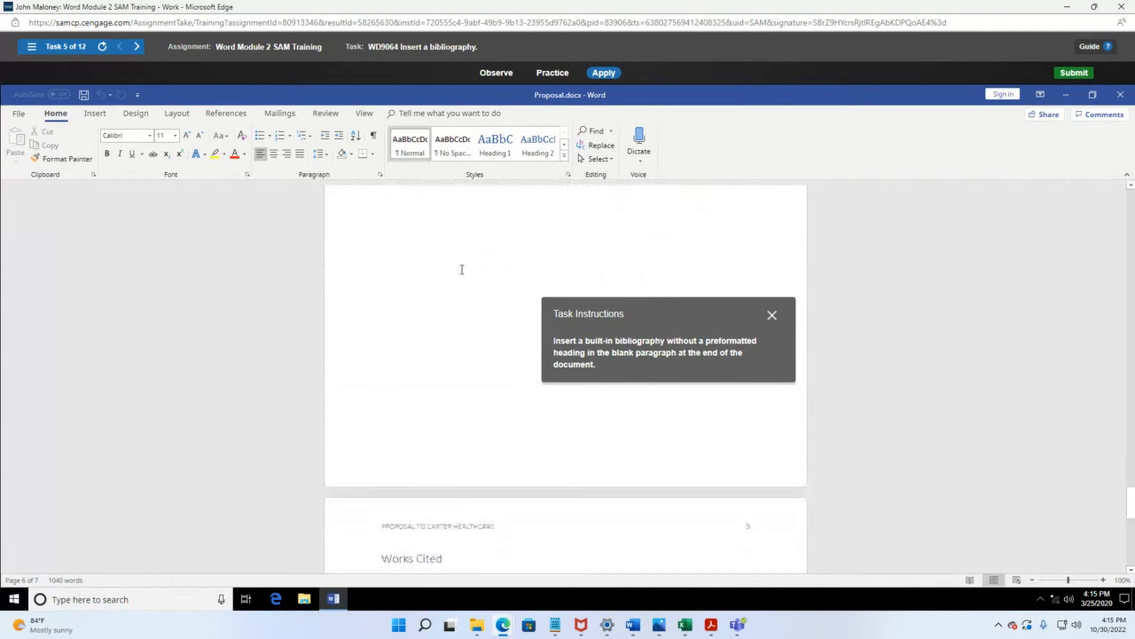
scroll(438, 532, "down", 4)
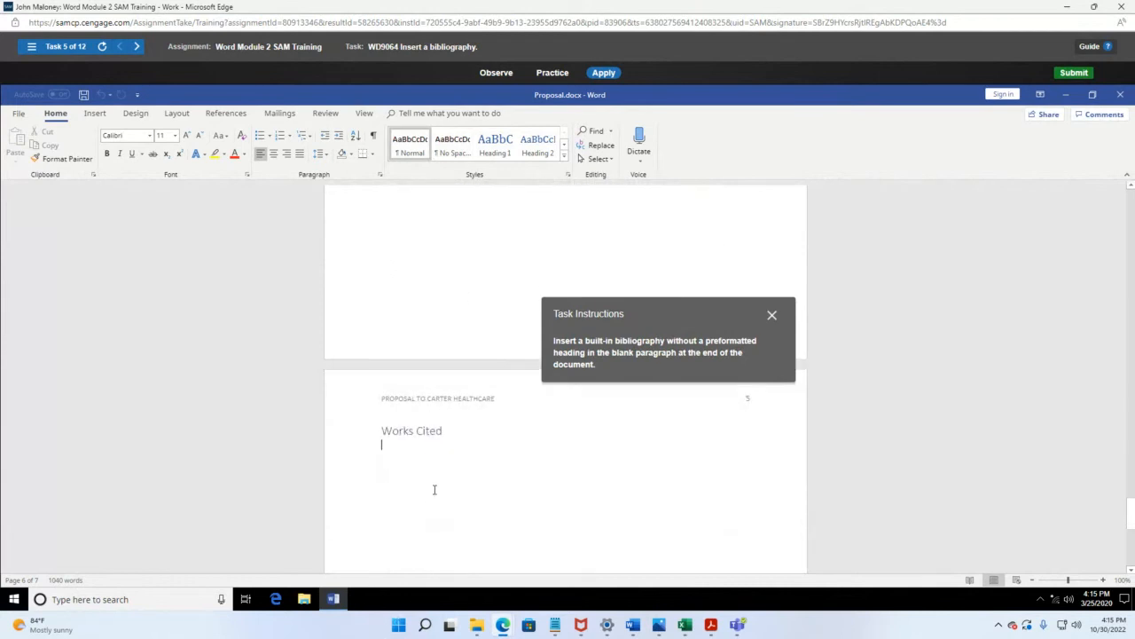
scroll(410, 463, "down", 1)
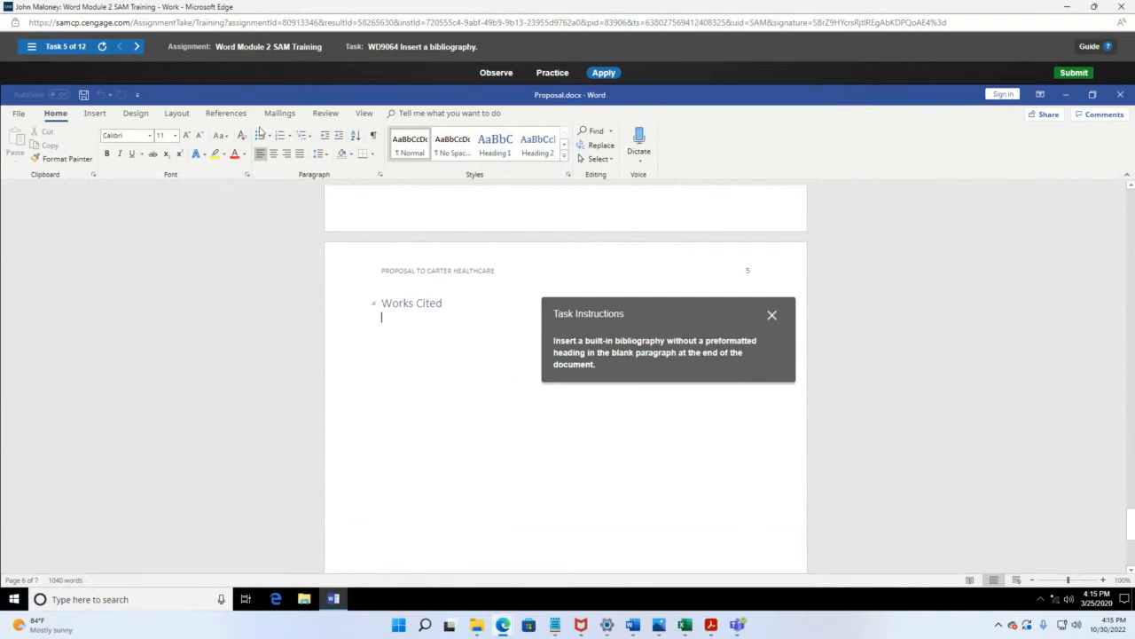
left_click(226, 114)
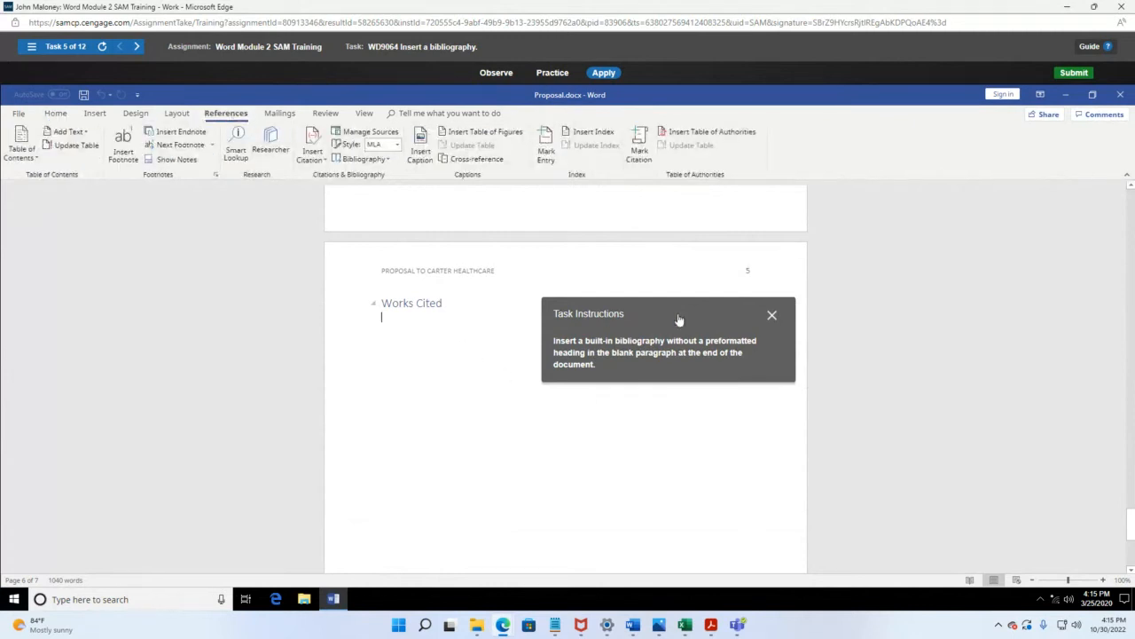
left_click_drag(678, 318, 748, 172)
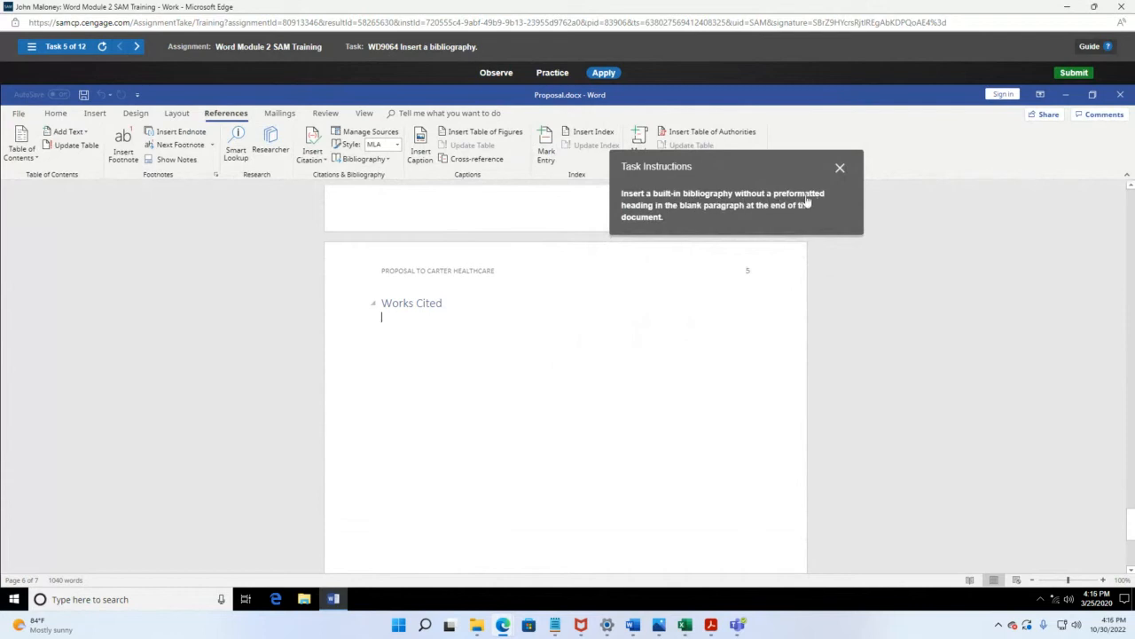
left_click(363, 159)
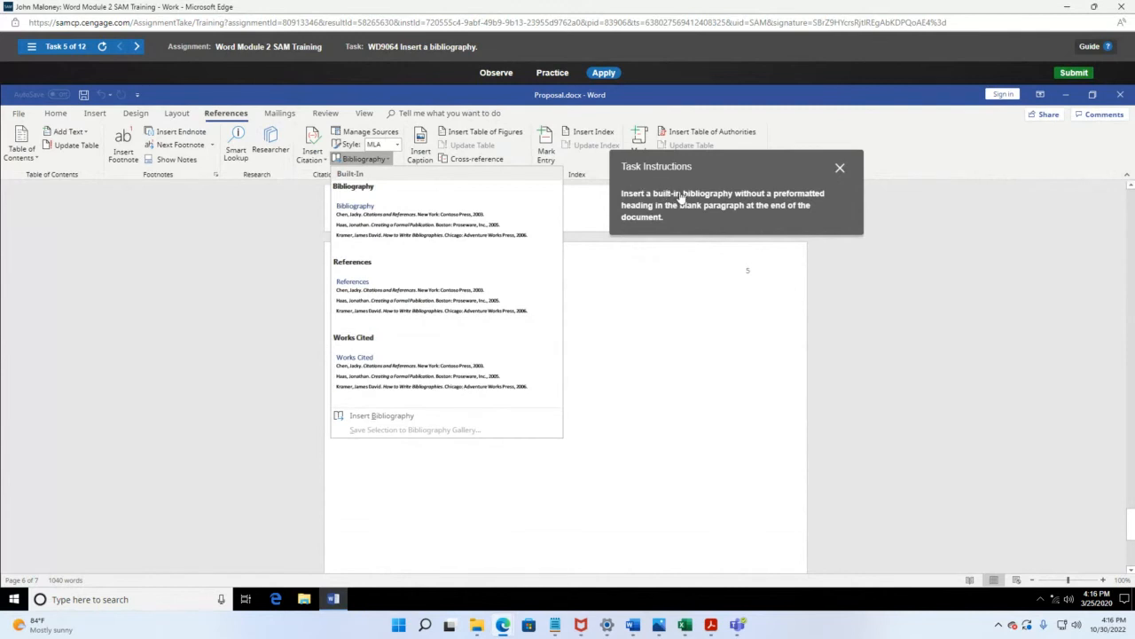
left_click(394, 417)
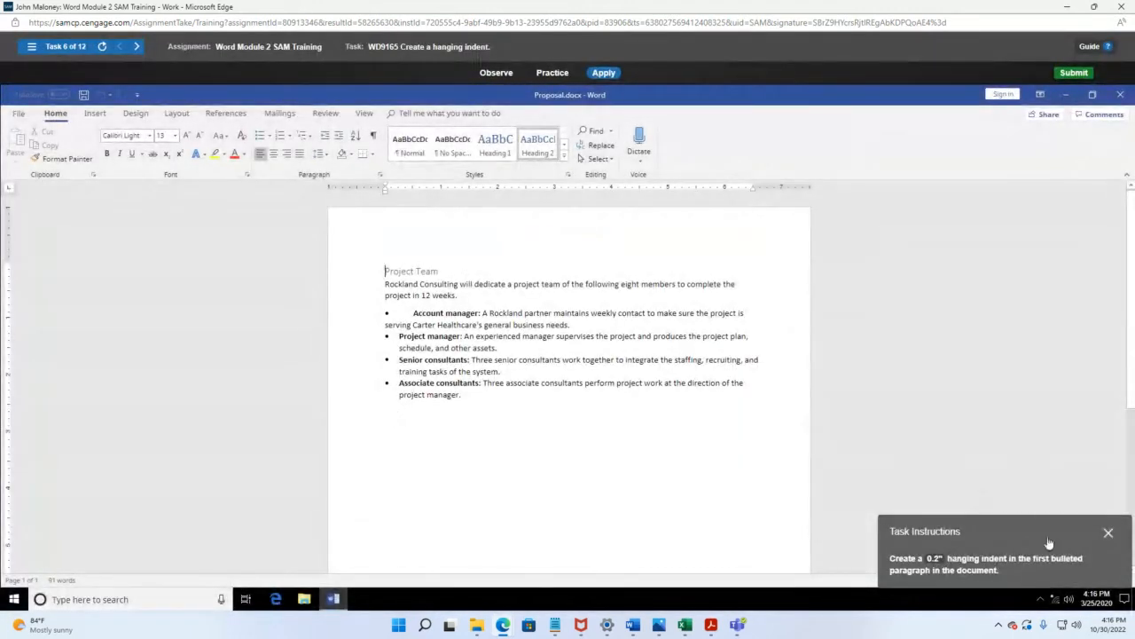
Step: Move the task 6 instructions beside the page and give the first bulleted paragraph, Account manager, a 0.2" hanging indent
left_click_drag(1049, 536, 249, 234)
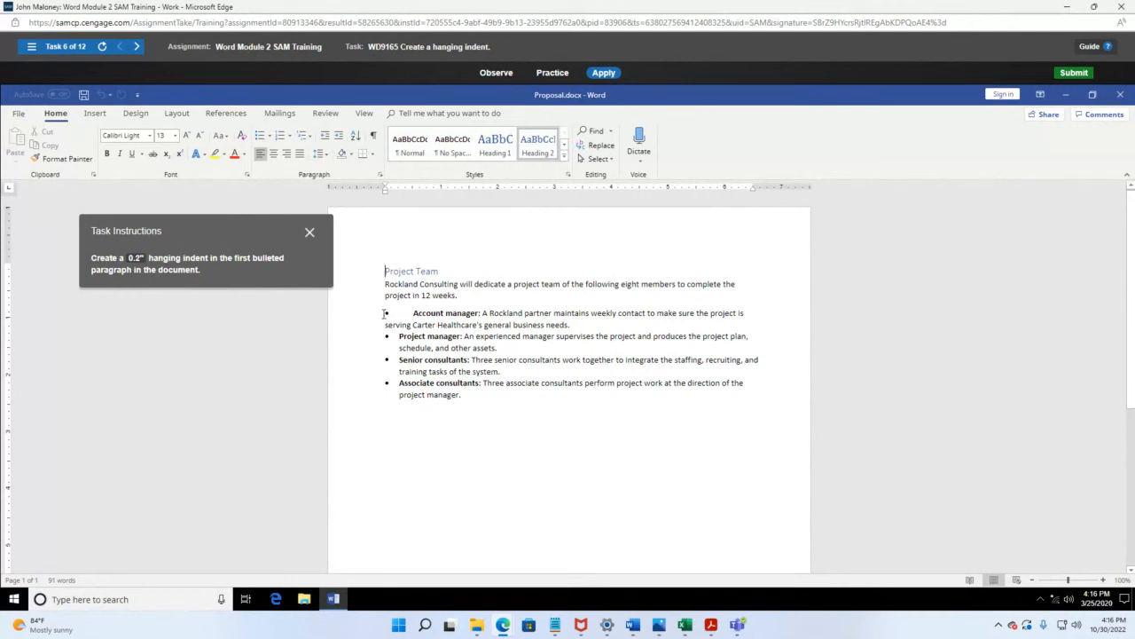
left_click(413, 313)
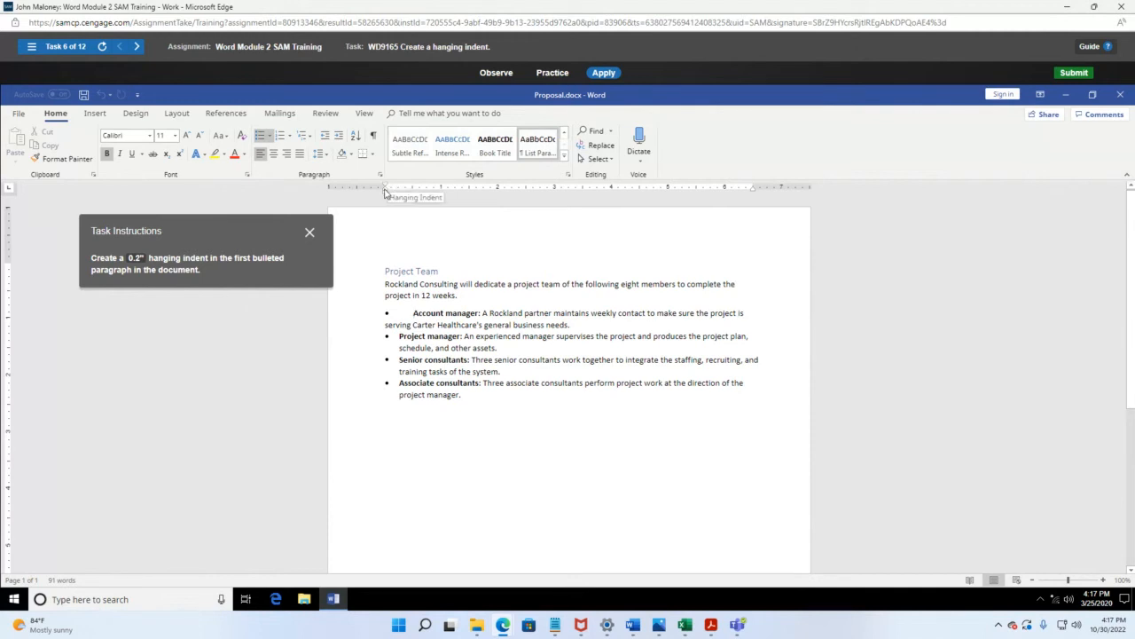
mouse_move(384, 192)
left_mouse_down()
mouse_move(400, 192)
mouse_move(399, 252)
left_mouse_up()
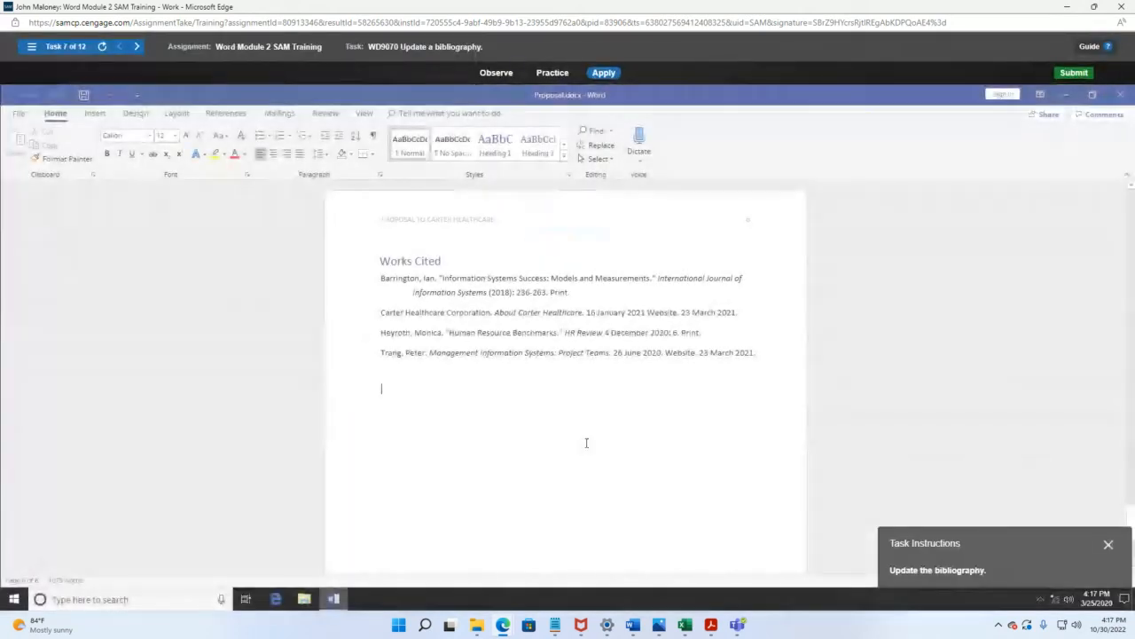
Step: Move the task 7 instructions beside the page and update the citations and bibliography in the Works Cited list
left_click_drag(1008, 543, 202, 231)
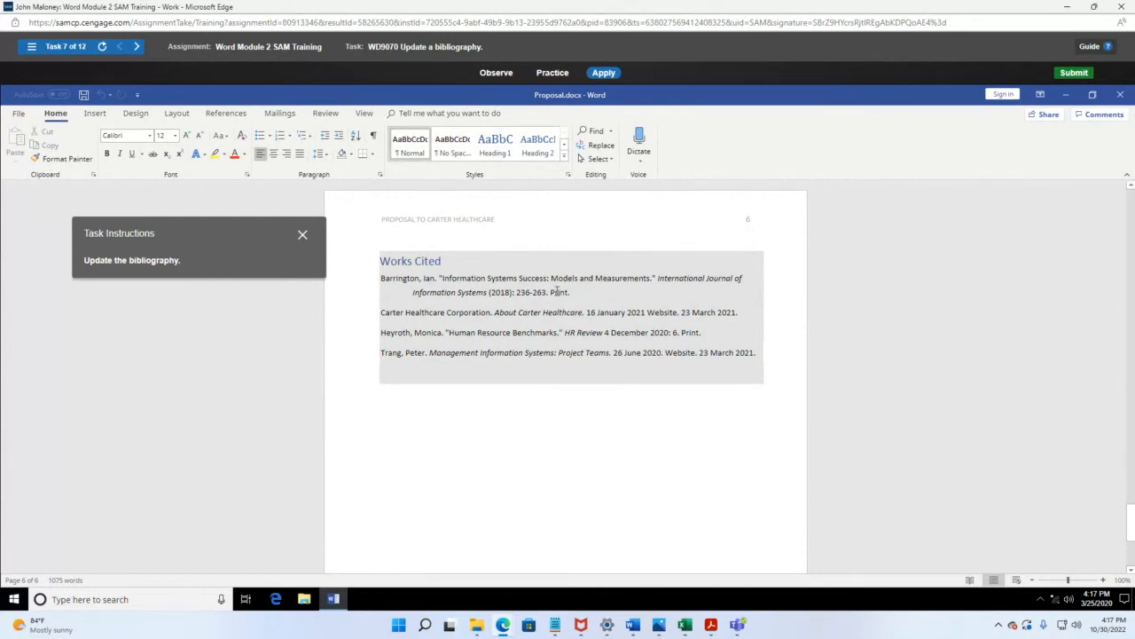
left_click(507, 388)
left_click(557, 312)
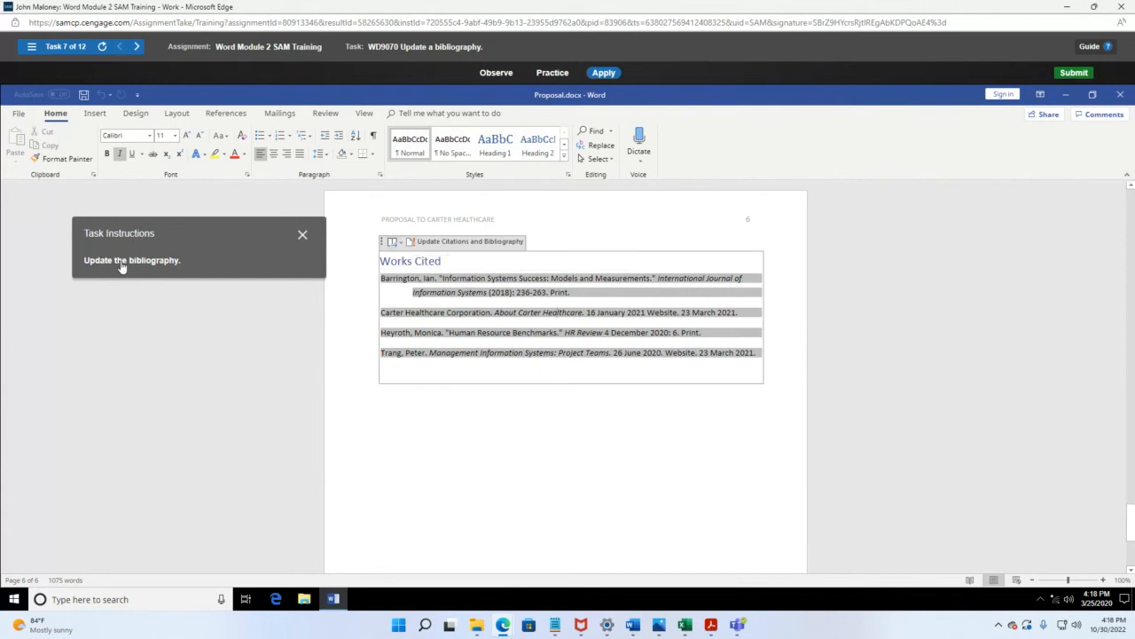
left_click(462, 242)
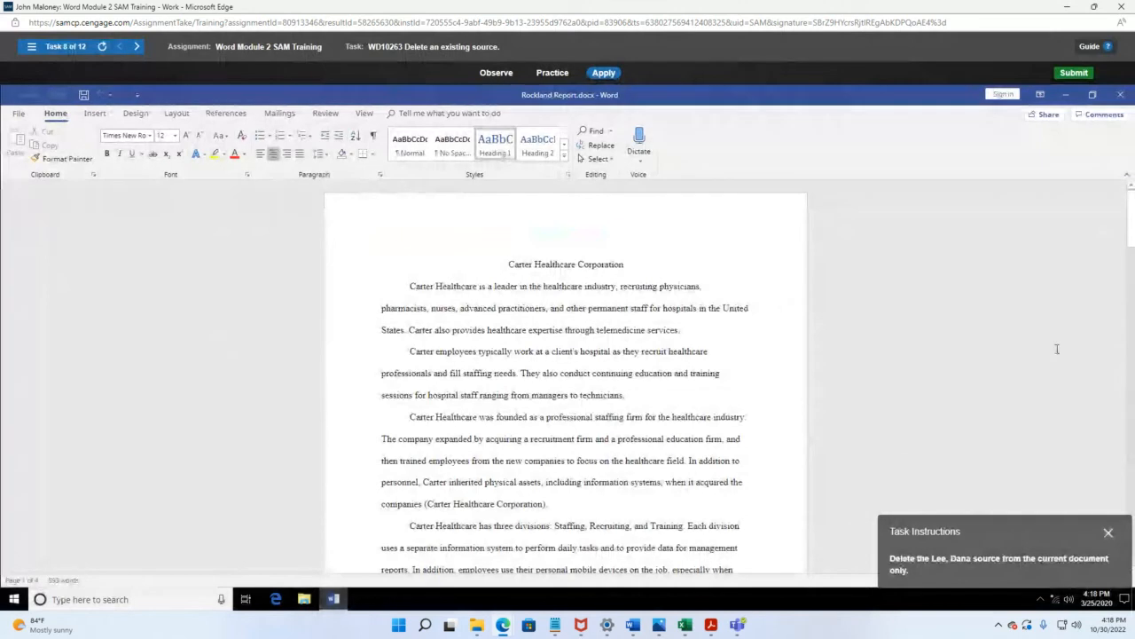
Step: Delete the Trends in Medicine (2021) source from the current document's source list and close the Source Manager, keeping the task 8 instructions clear
left_click_drag(1028, 529, 268, 224)
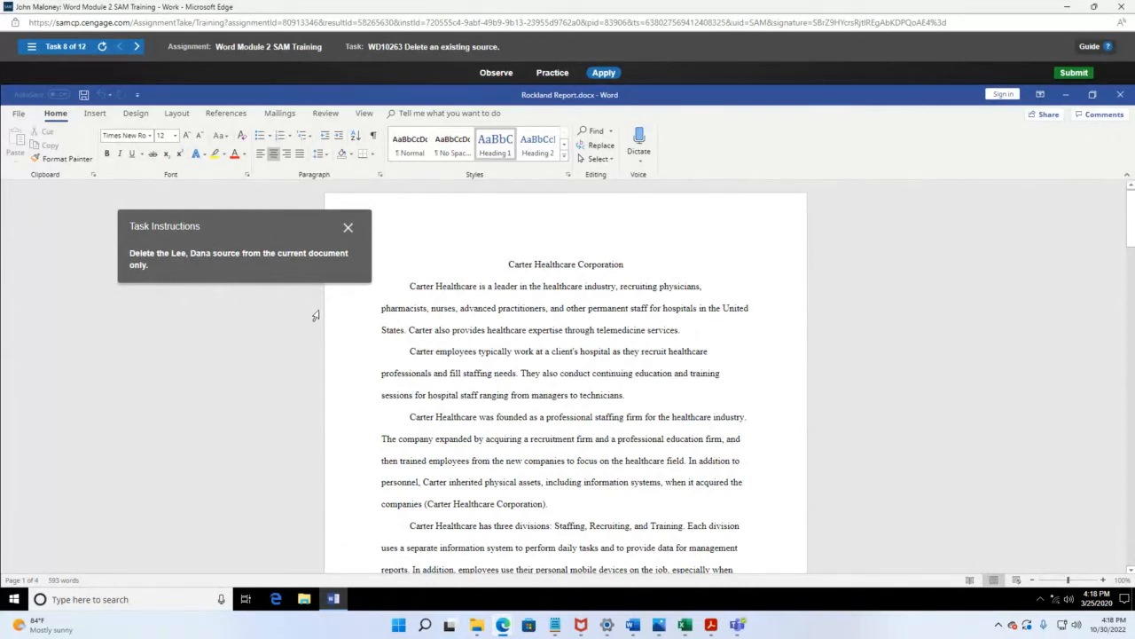
left_click(239, 116)
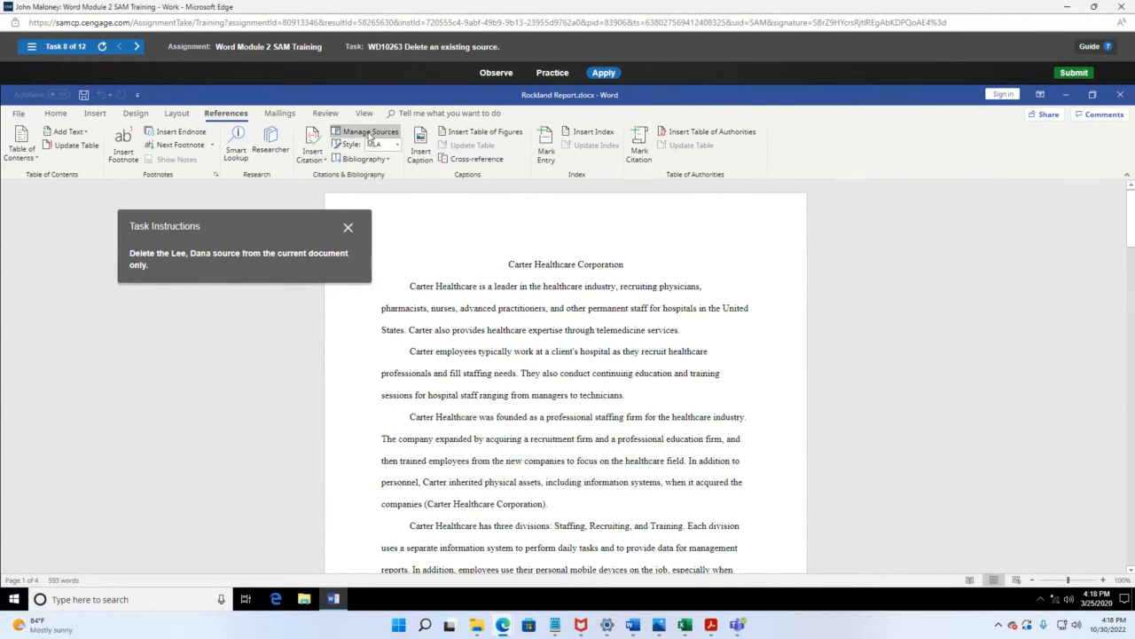
left_click(372, 132)
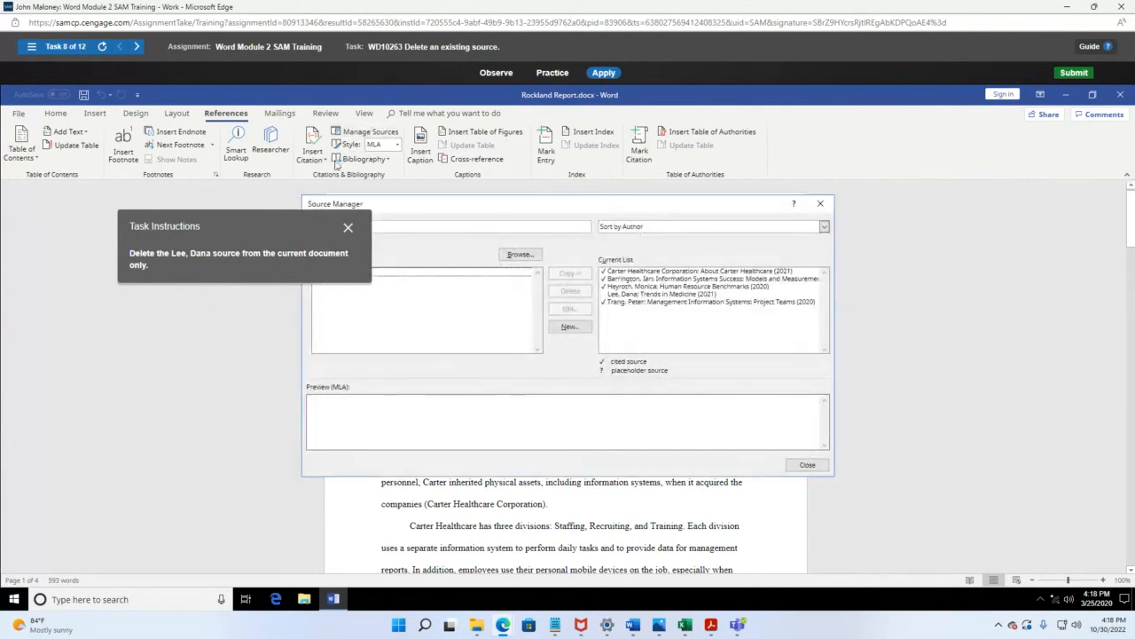
left_click_drag(308, 221, 983, 114)
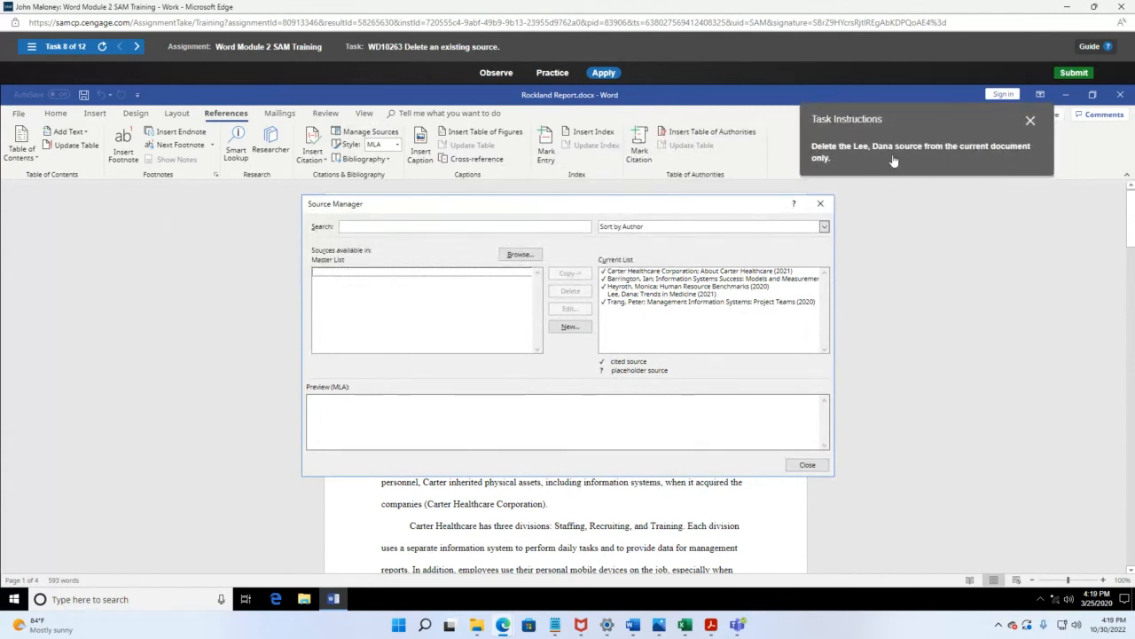
left_click(651, 297)
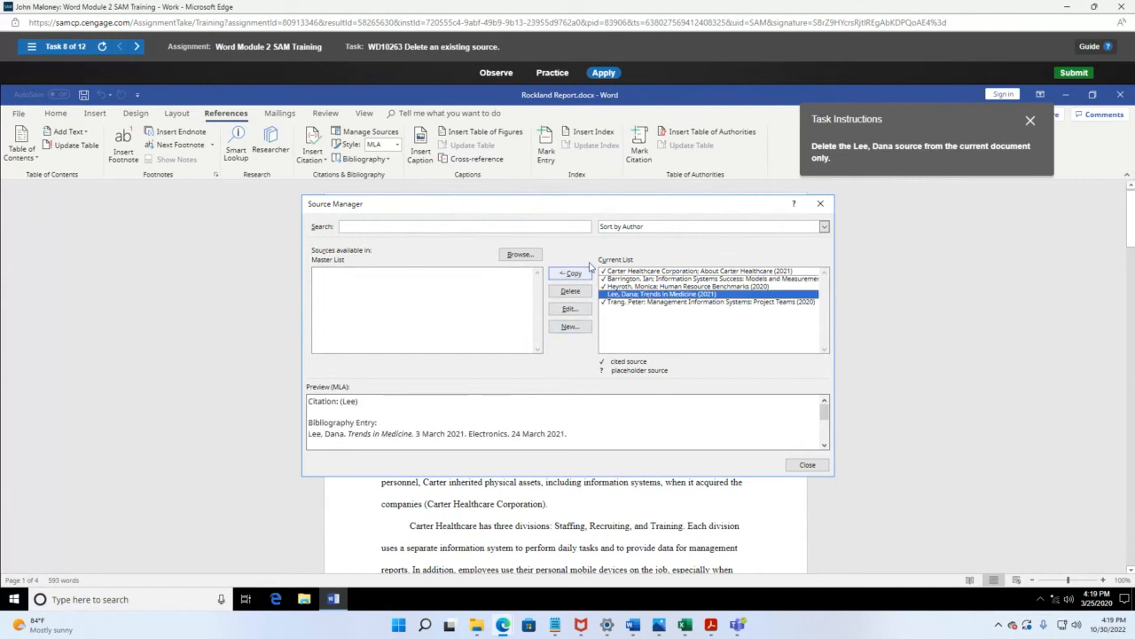
left_click(584, 294)
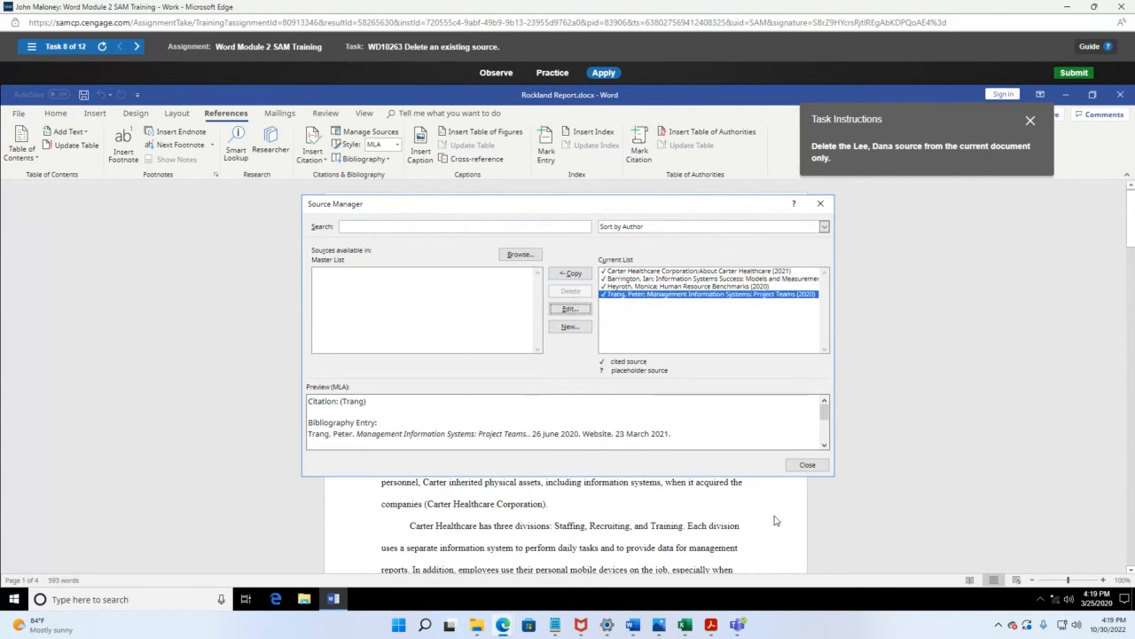
left_click(819, 469)
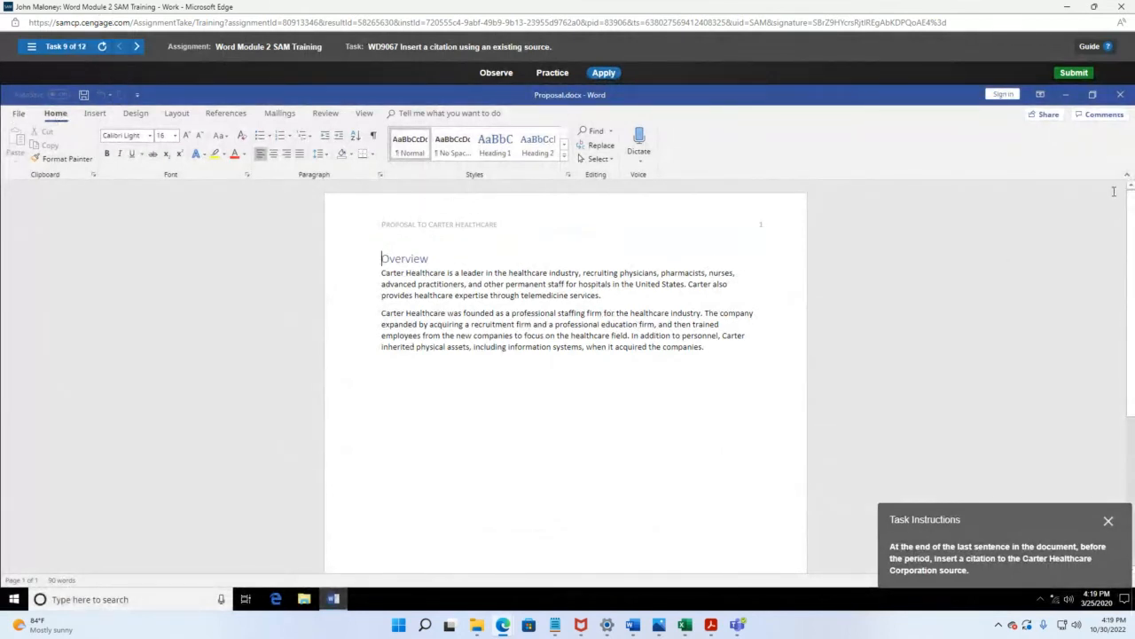
Step: Close the Word Module 2 SAM Training window and activity, and expand the Word Module 3: Creating a Business Letter section in the course list
left_click(1124, 4)
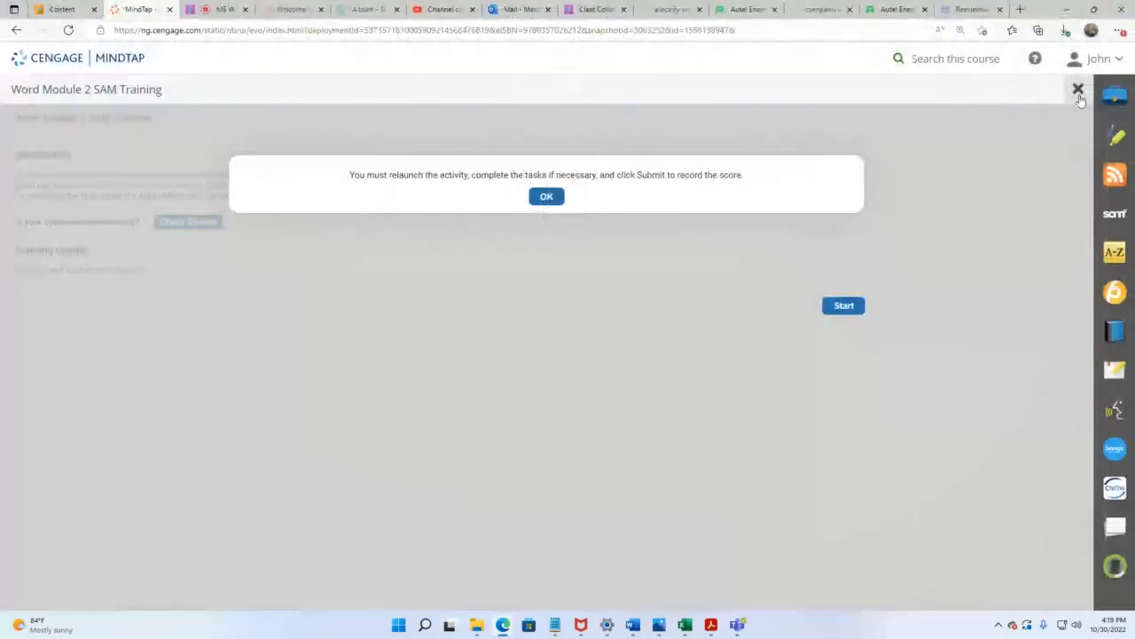
left_click(1077, 88)
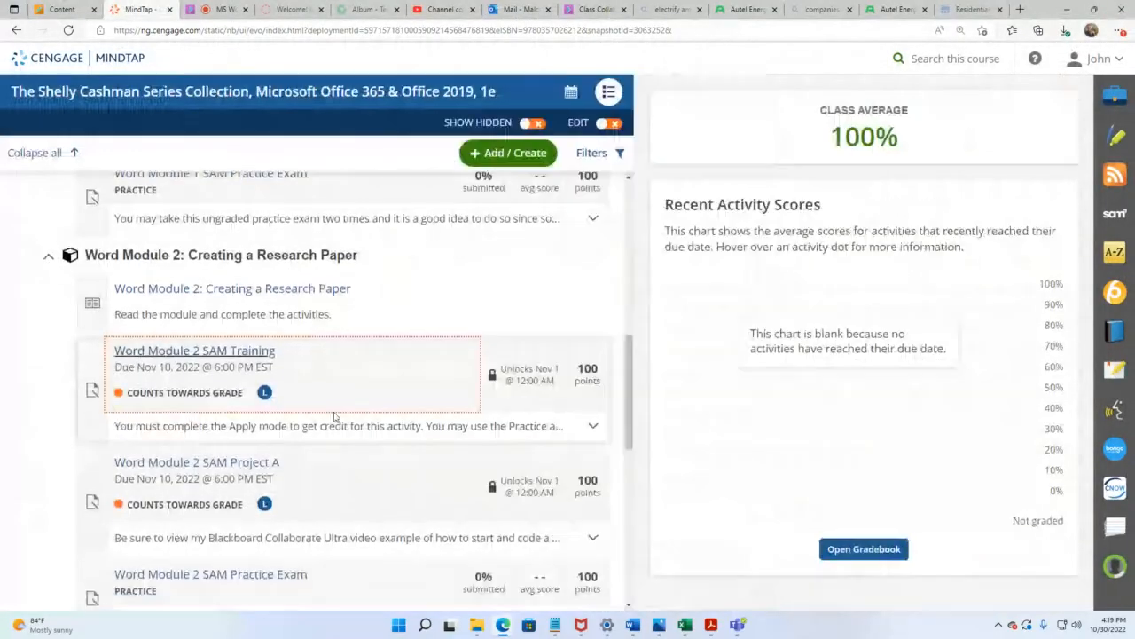
scroll(337, 420, "down", 4)
left_click(252, 345)
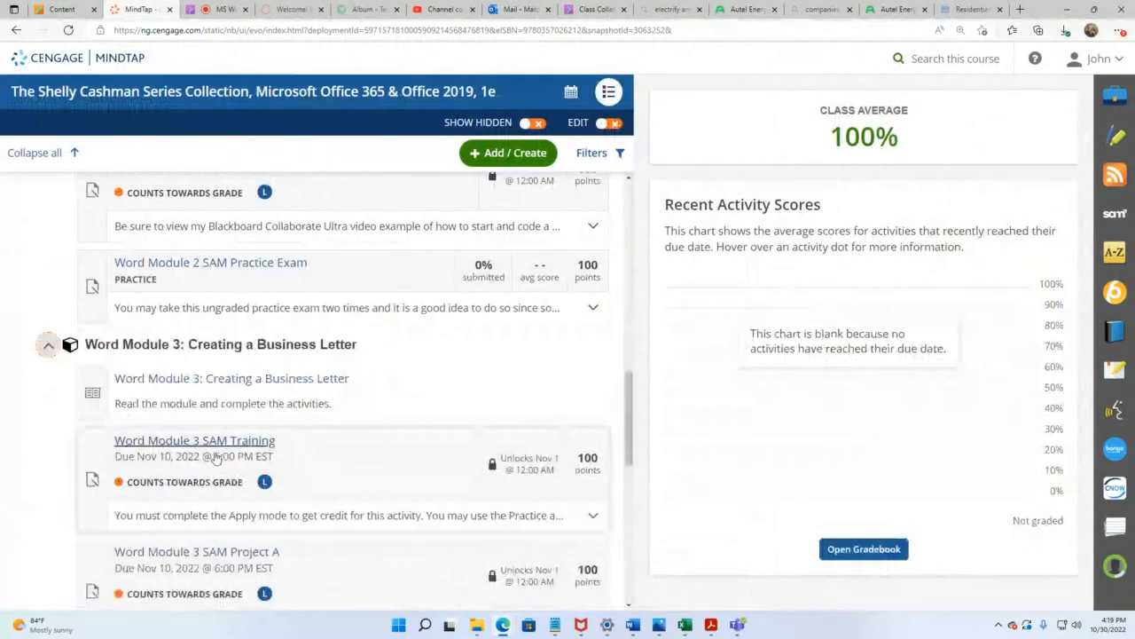
Step: Open Word Module 3 SAM Training, start the training and maximize its window
left_click(224, 442)
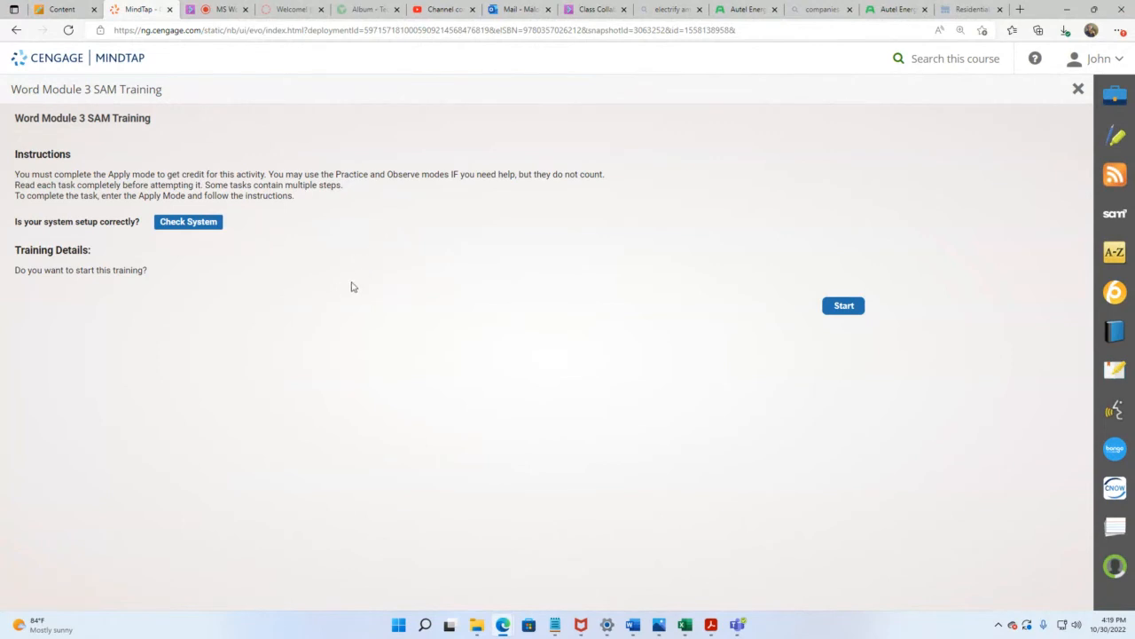
left_click(849, 306)
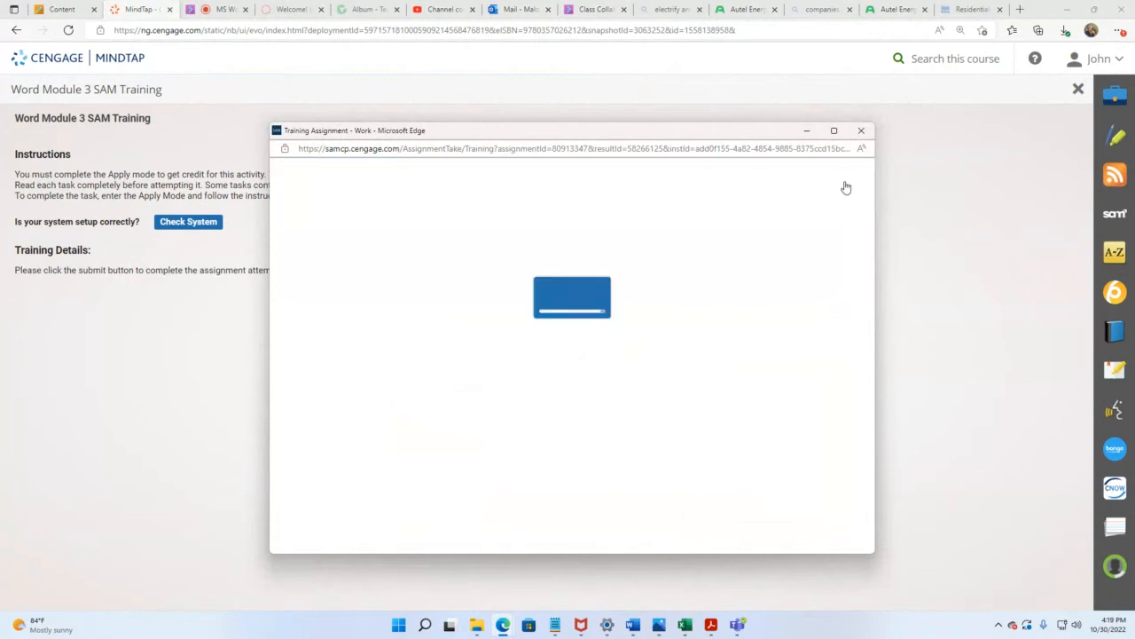
left_click(834, 131)
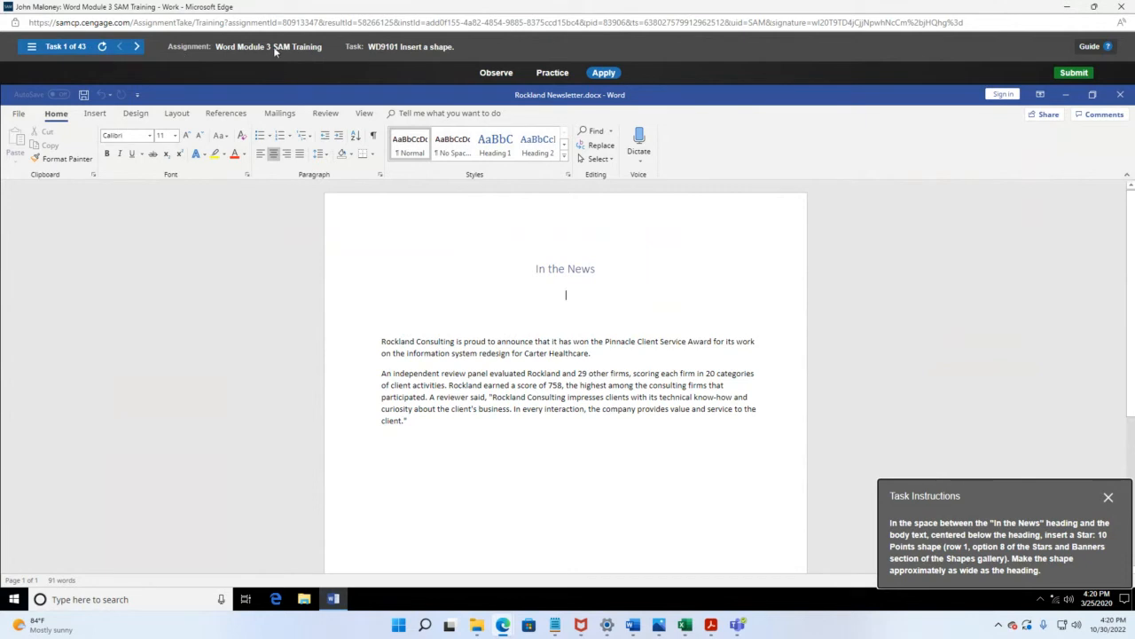
Step: Move the task 1 instructions clear of the shapes gallery and choose the Star: 10 Points shape for the space below the "In the News" heading
left_click_drag(1042, 504, 234, 228)
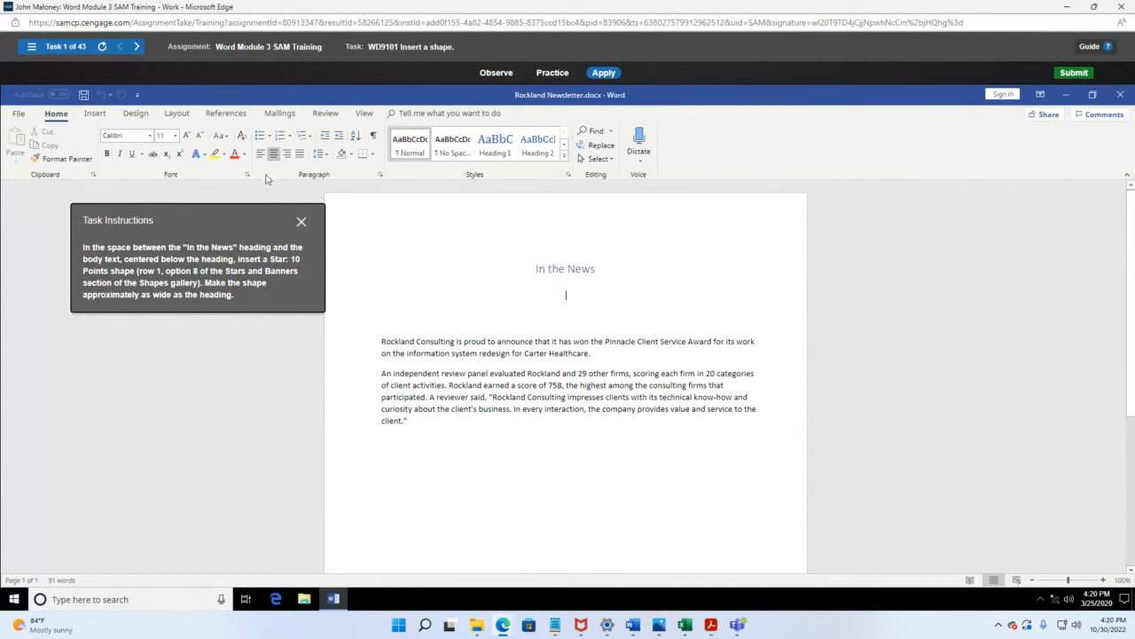
left_click(95, 114)
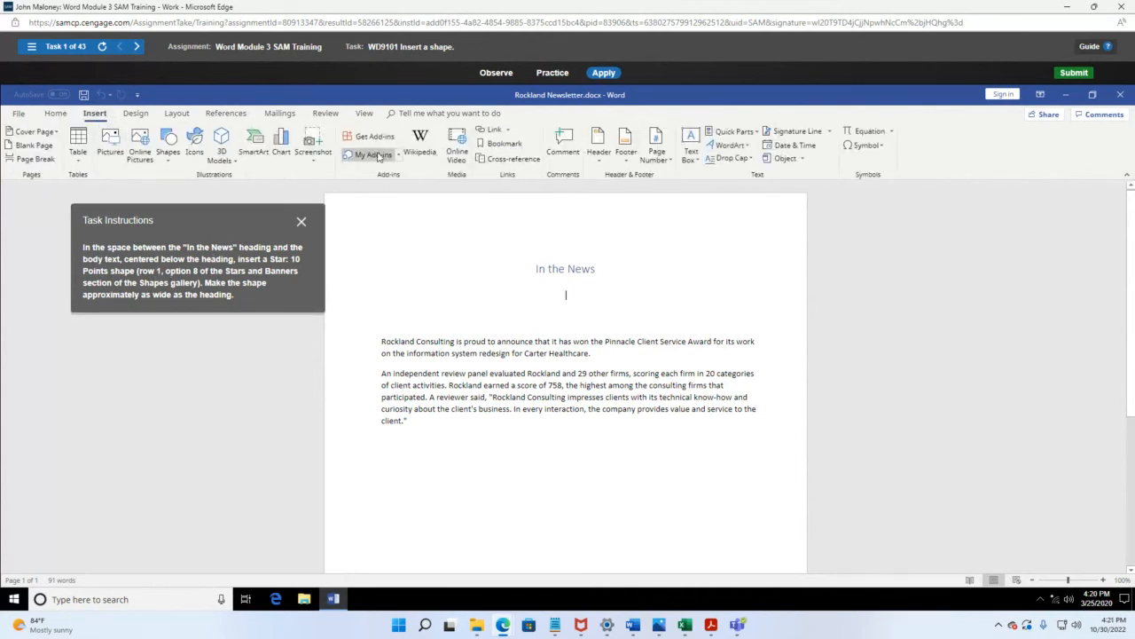
left_click(168, 147)
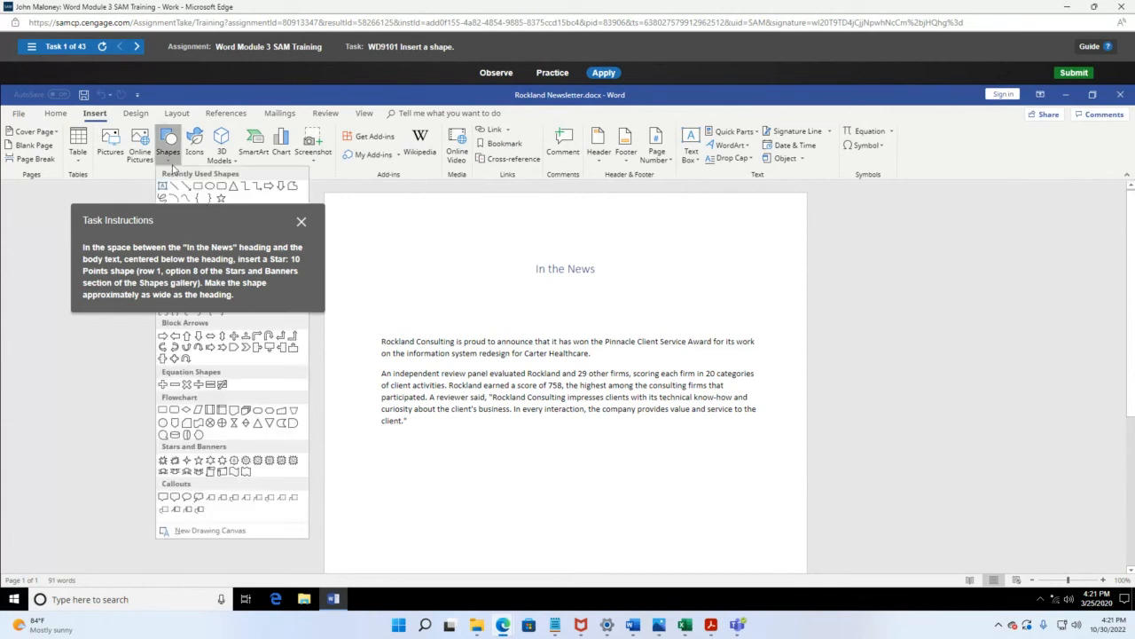
left_click_drag(215, 217, 1019, 195)
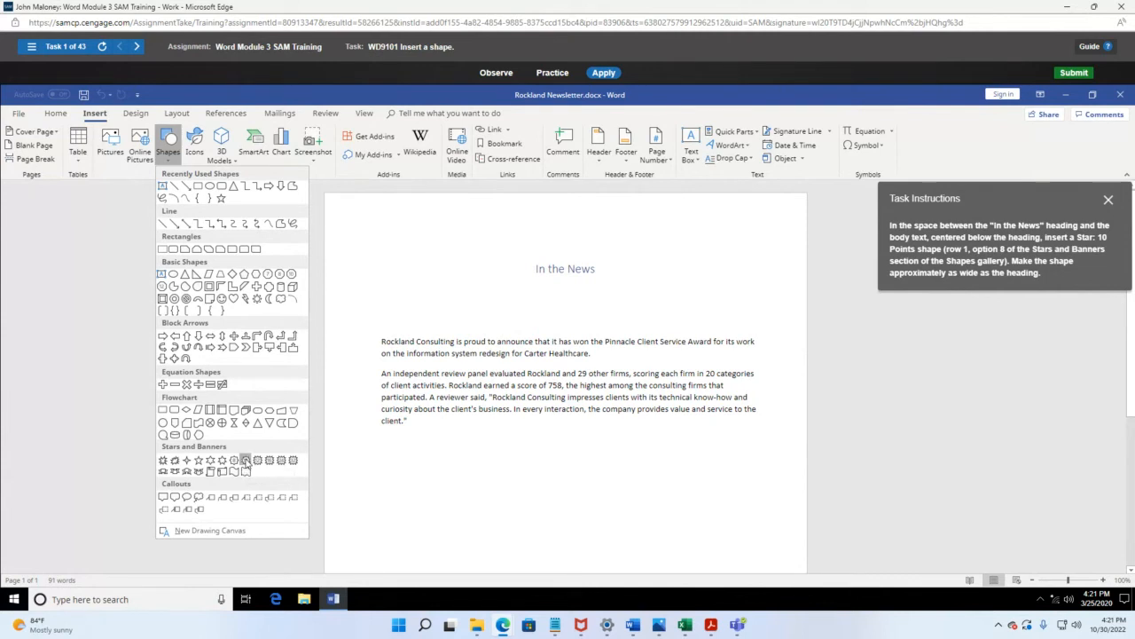
left_click(246, 461)
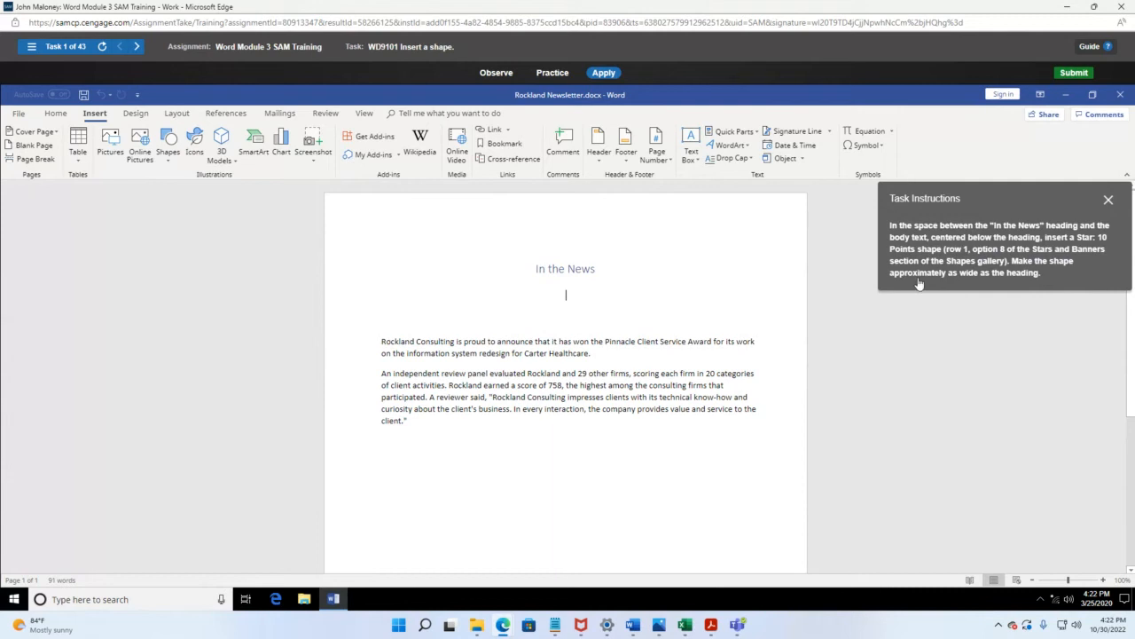
left_click(169, 153)
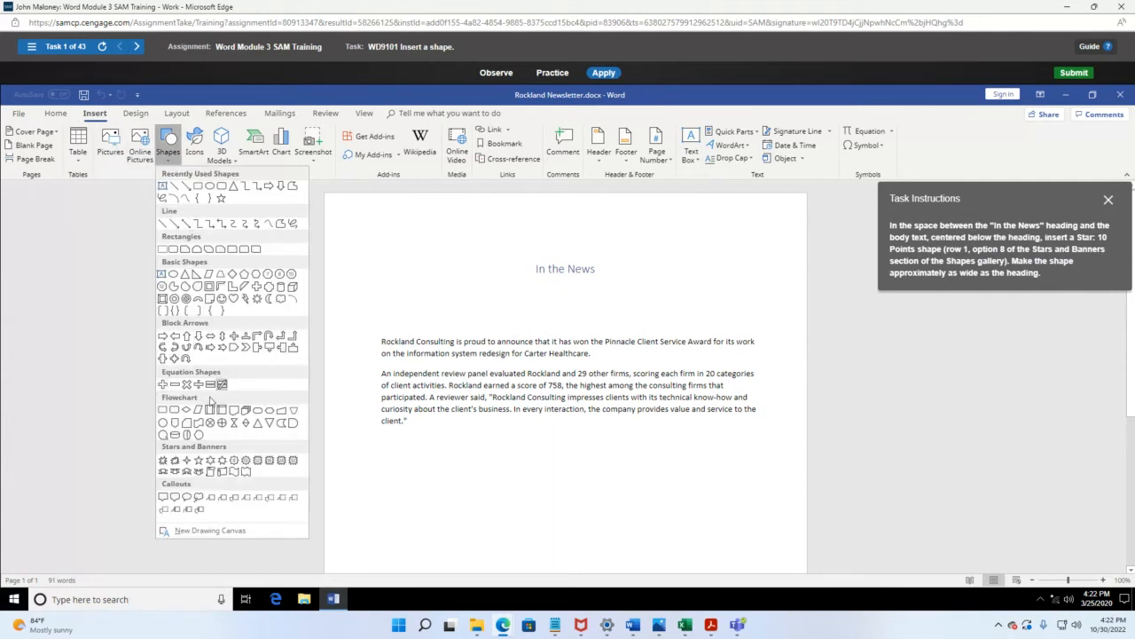
Step: Insert a Star: 10 Points shape centered below the "In the News" heading, about as wide as the heading
left_click(246, 462)
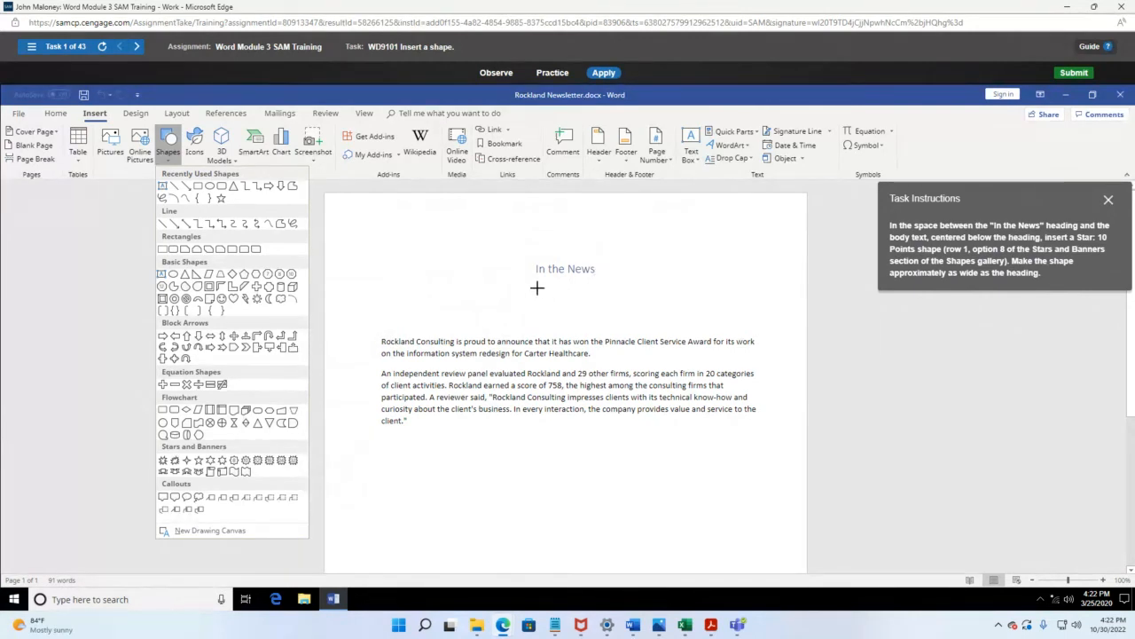
left_click_drag(537, 288, 597, 305)
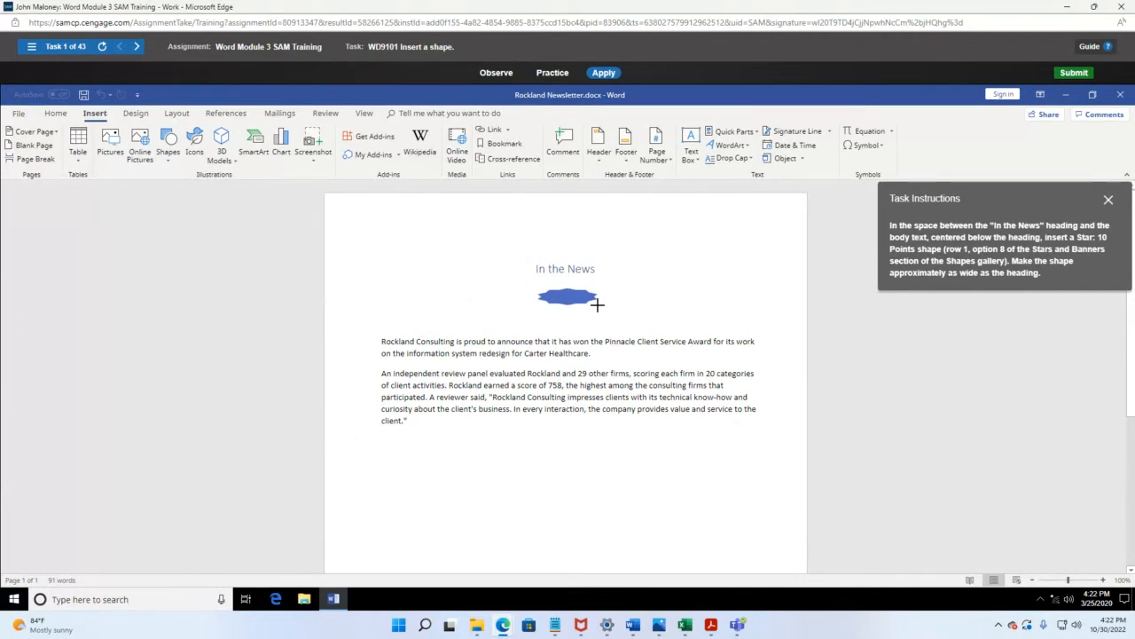
left_click_drag(597, 304, 598, 306)
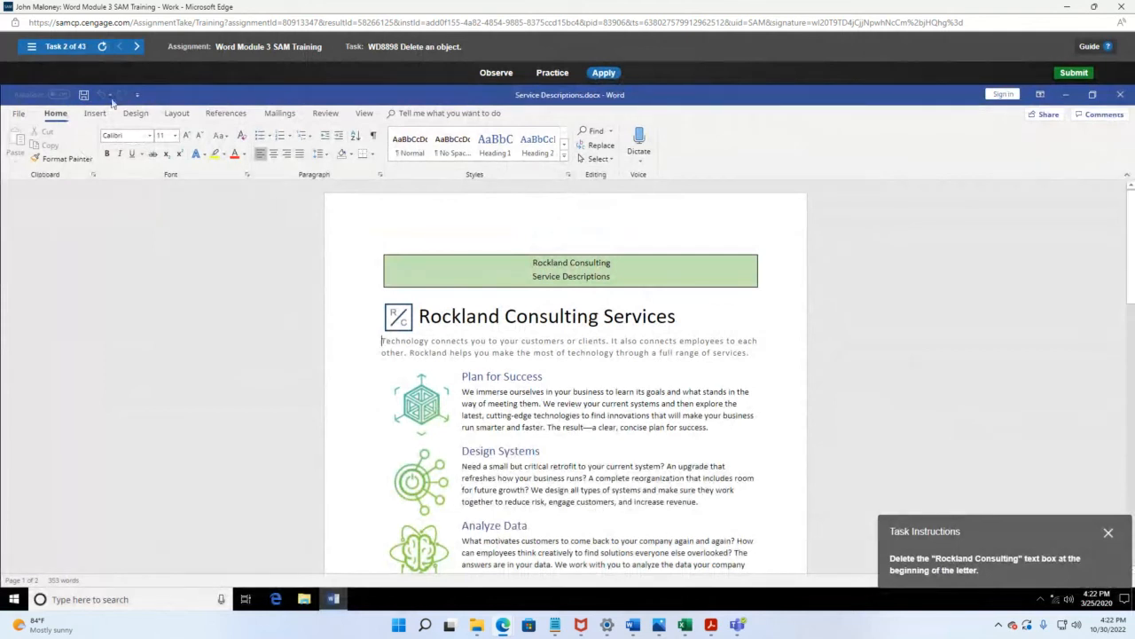
Step: Try to delete the two lines of text inside the green "Rockland Consulting" text box
left_click_drag(1036, 533, 187, 249)
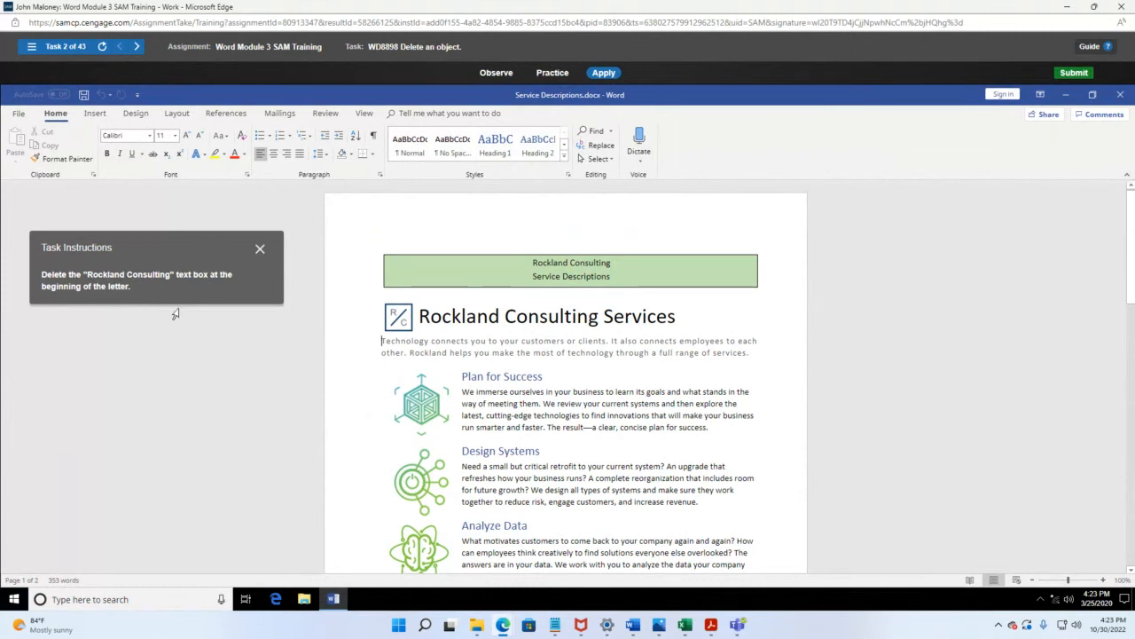
left_click(594, 258)
mouse_move(427, 624)
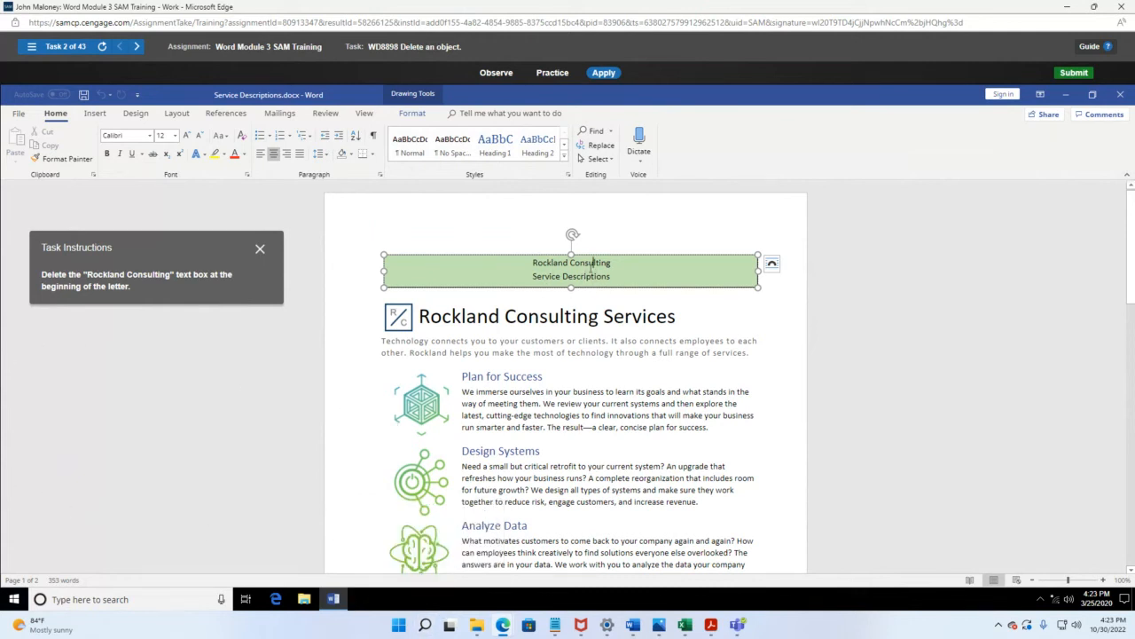
left_click_drag(533, 263, 612, 277)
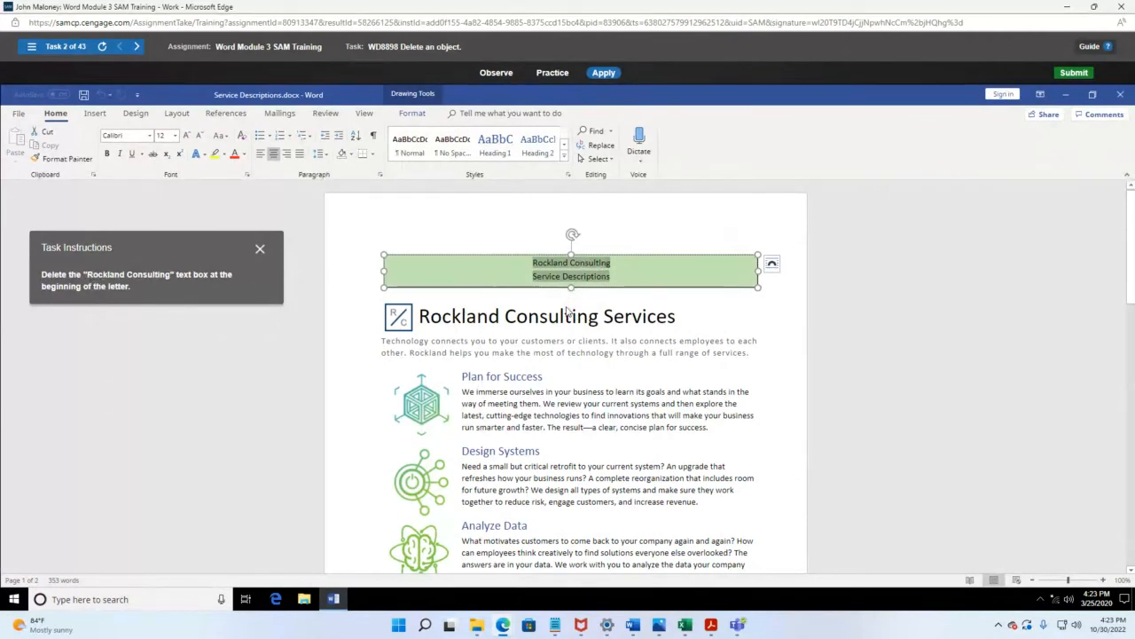
key("Delete")
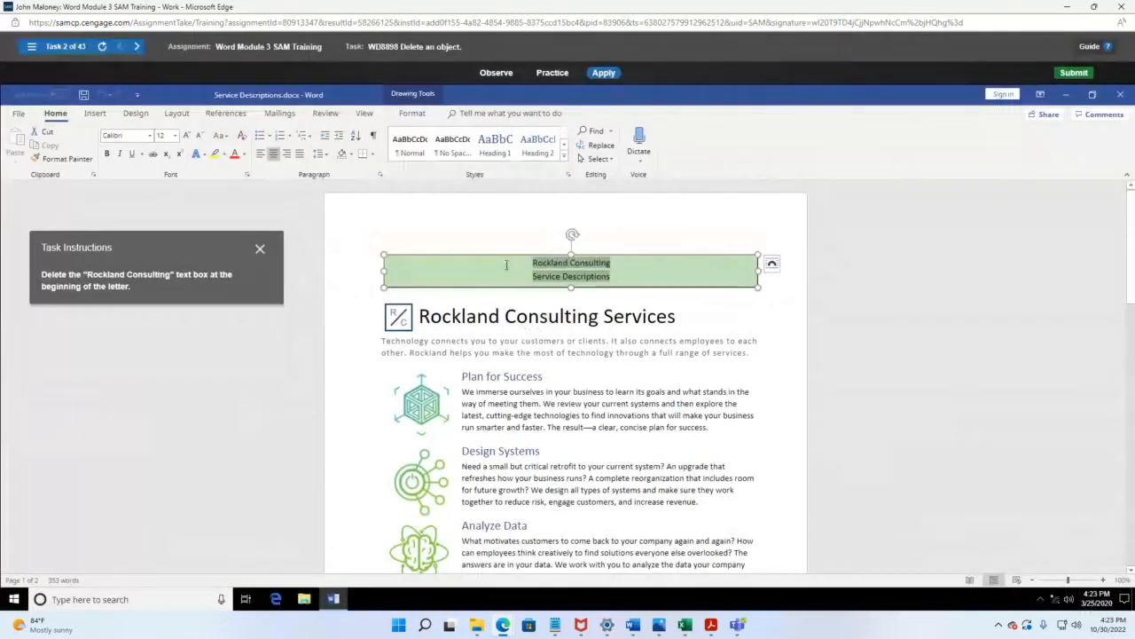
Step: Delete the whole green "Rockland Consulting" text box at the beginning of the document
left_click(506, 263)
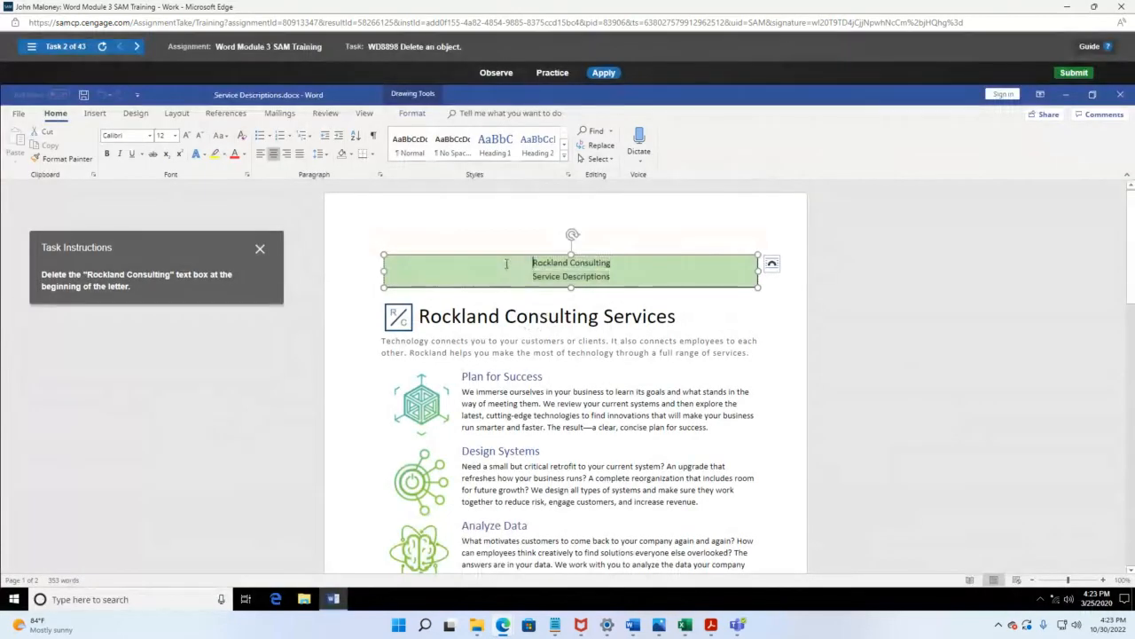
left_click(475, 256)
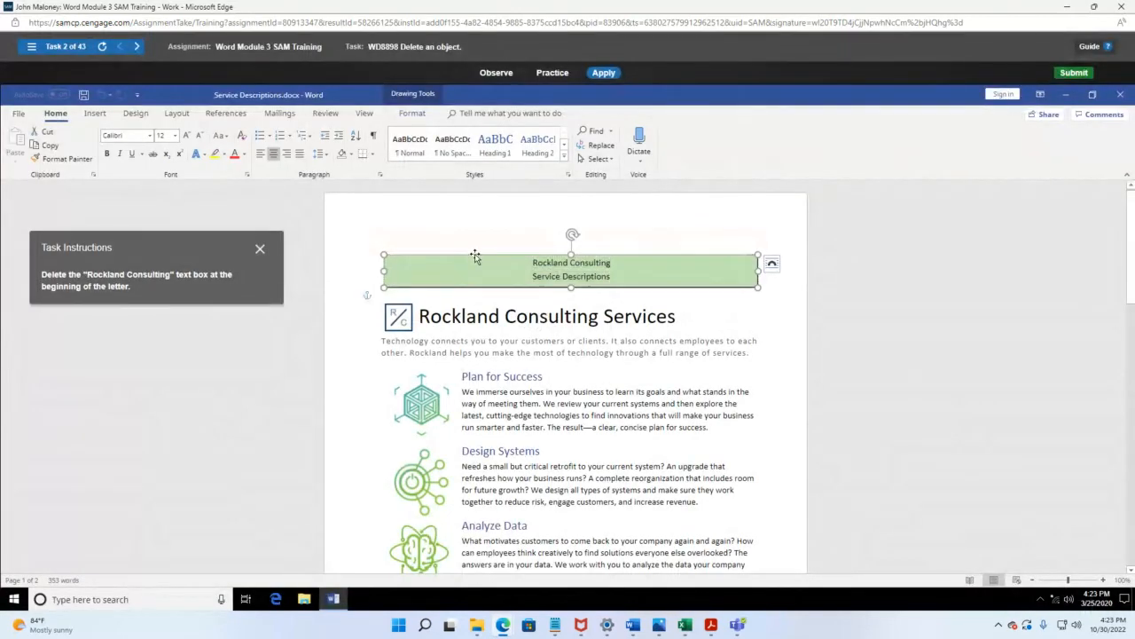
left_click(476, 306)
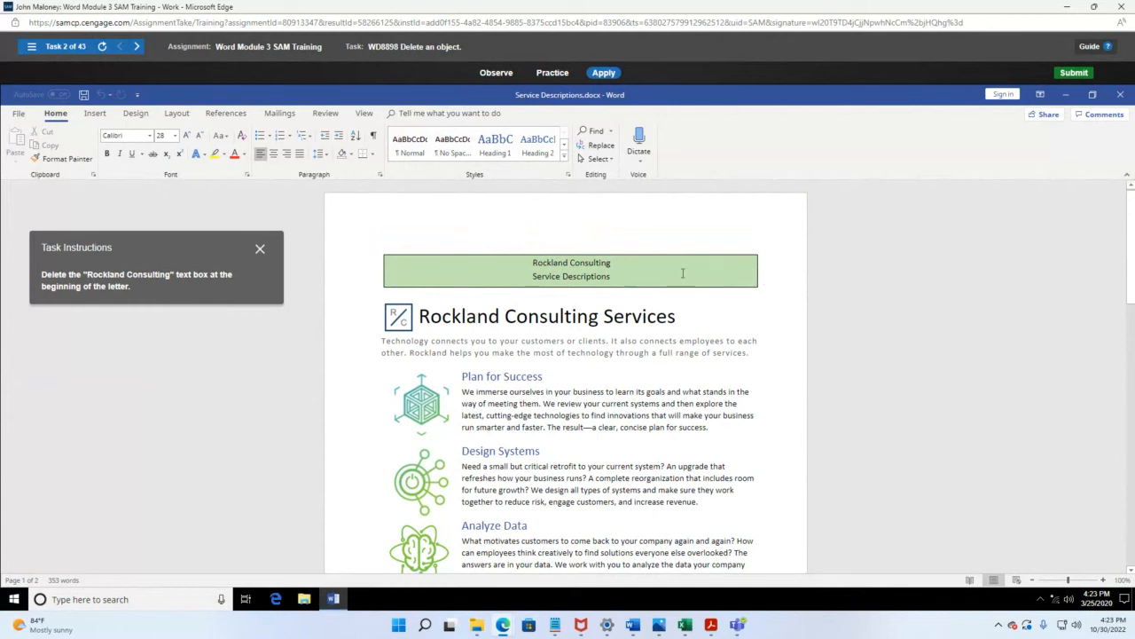
left_click(756, 268)
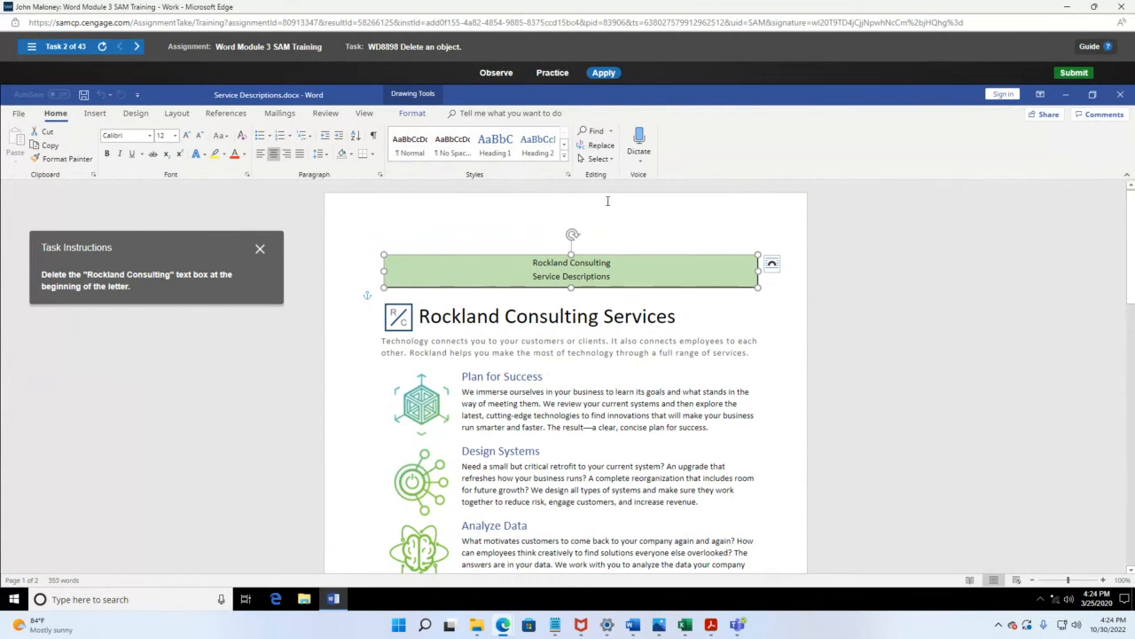
key("Delete")
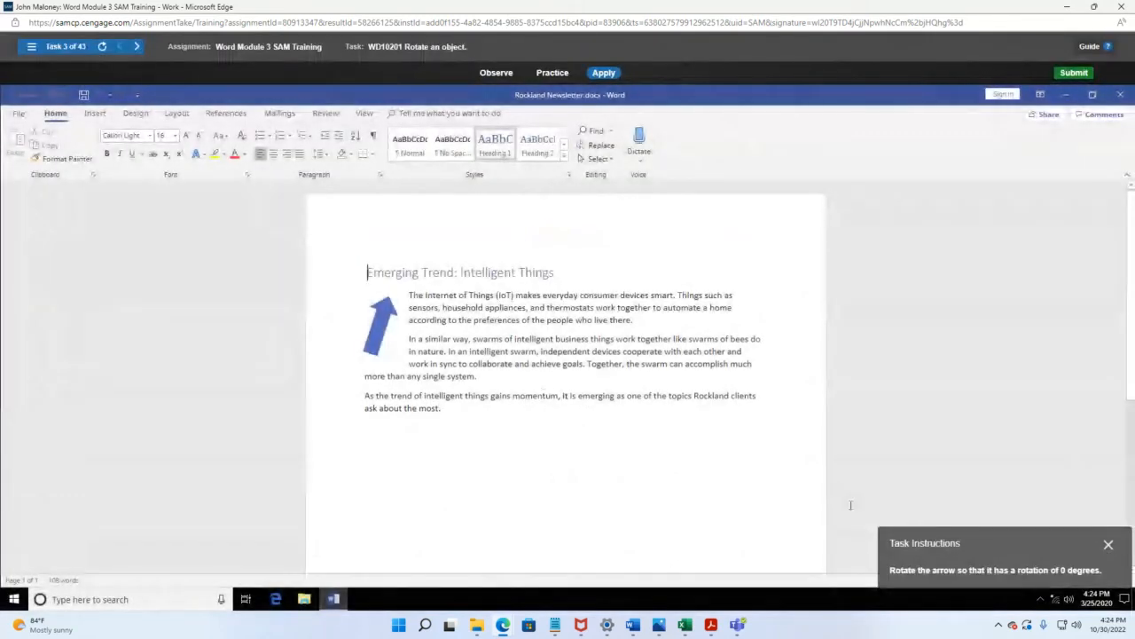
Step: Select the blue arrow below the "Emerging Trend: Intelligent Things" heading and bring up its shape formatting options
left_click_drag(1009, 545, 194, 246)
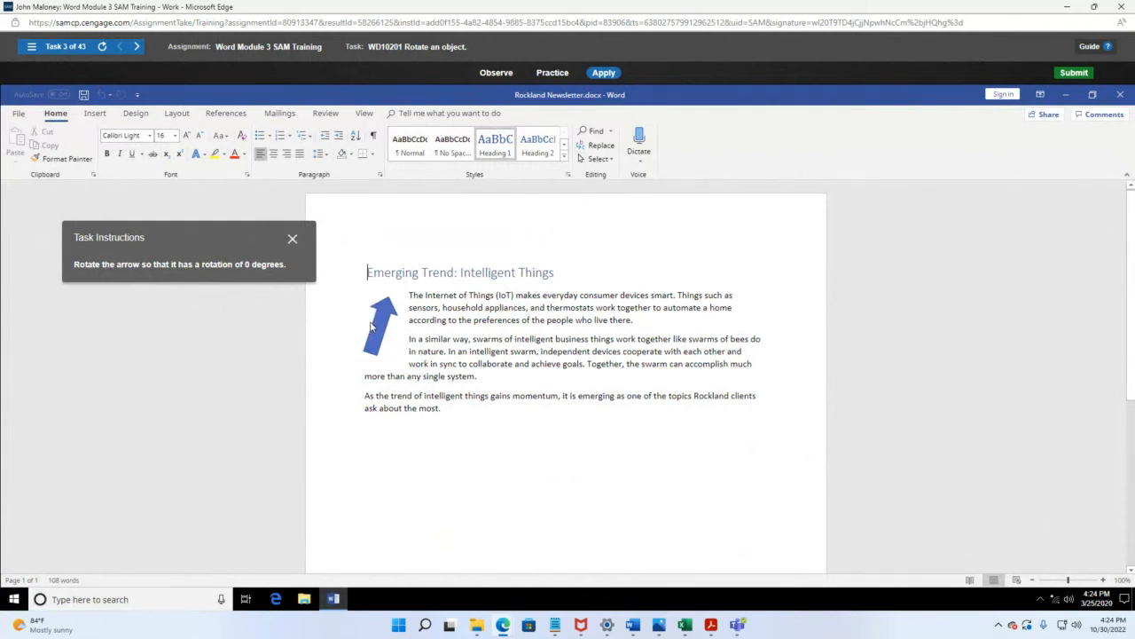
left_click(387, 333)
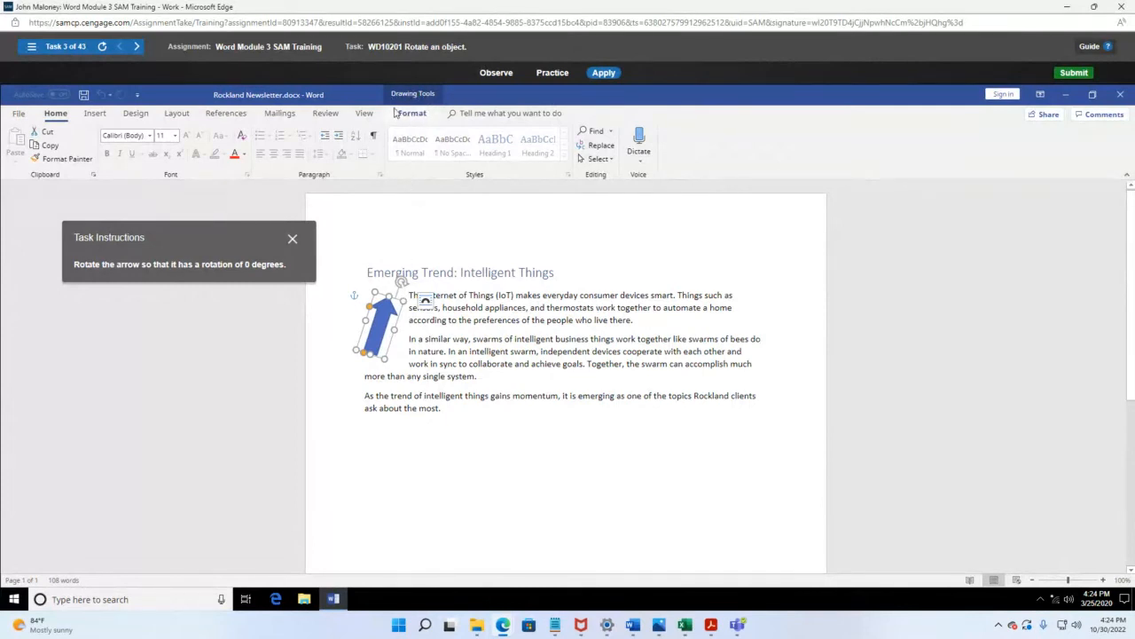
left_click(653, 236)
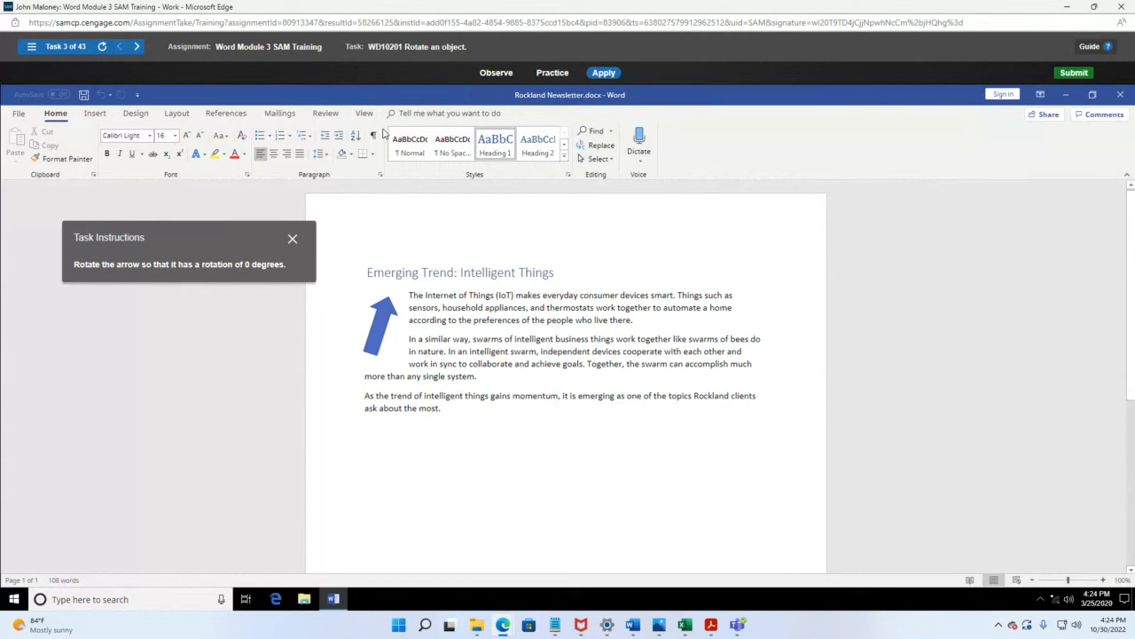
left_click(387, 329)
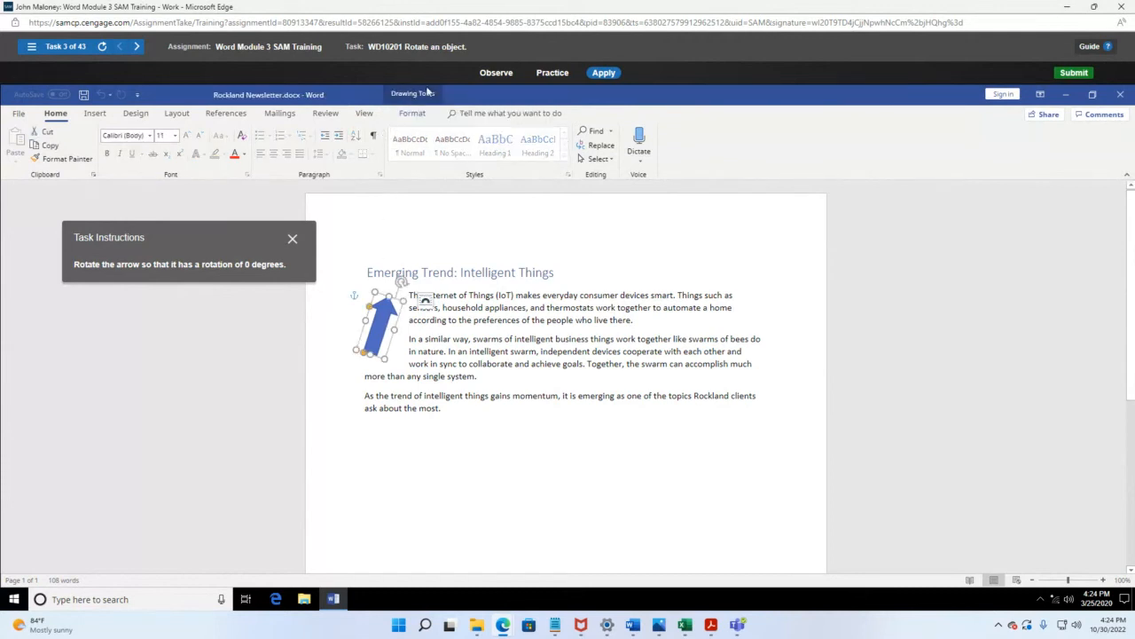
left_click(413, 113)
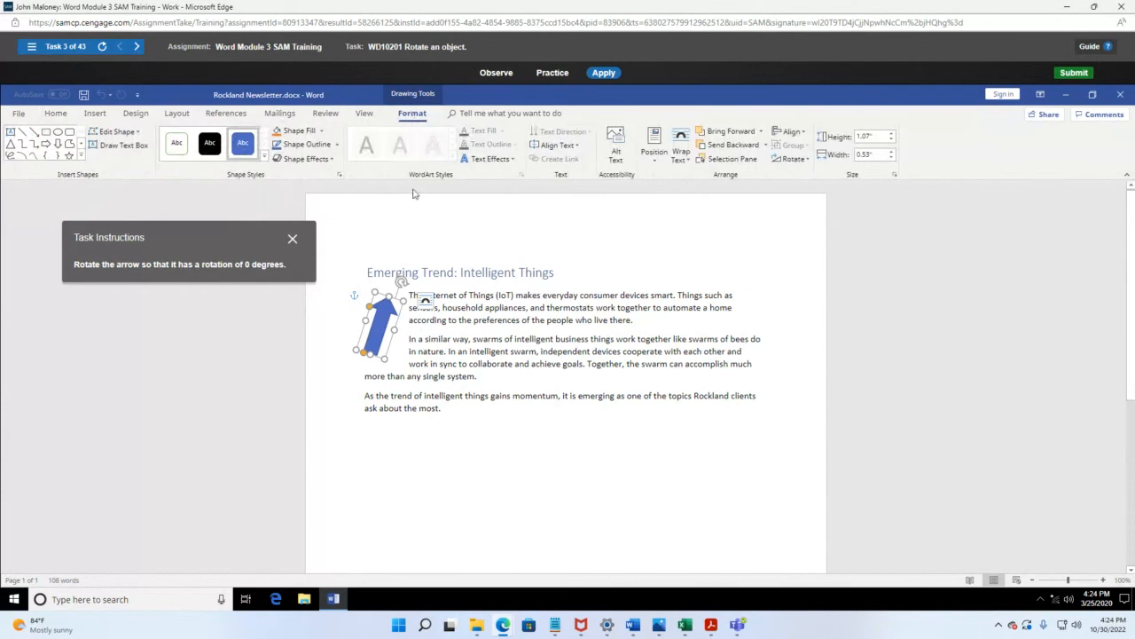
left_click_drag(175, 228, 869, 258)
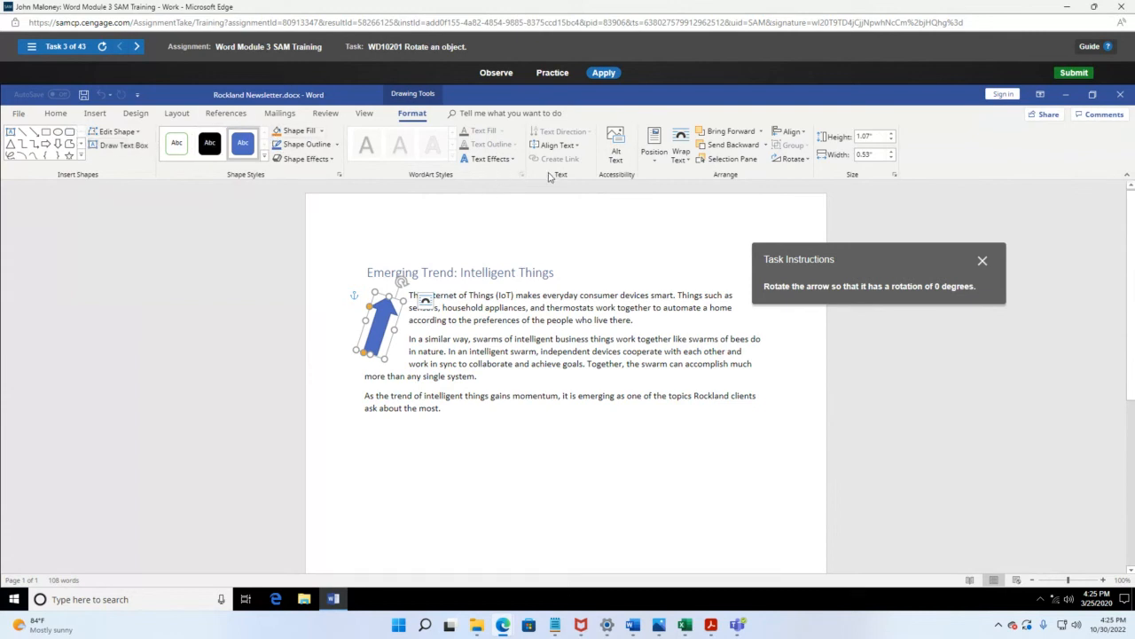
left_click(654, 160)
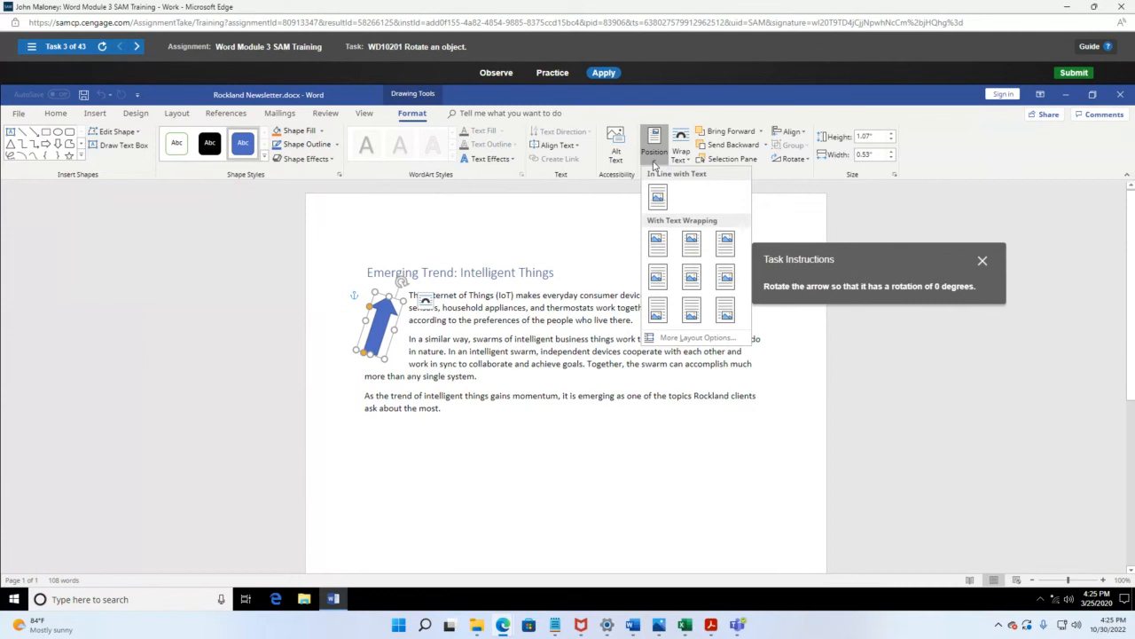
left_click(758, 111)
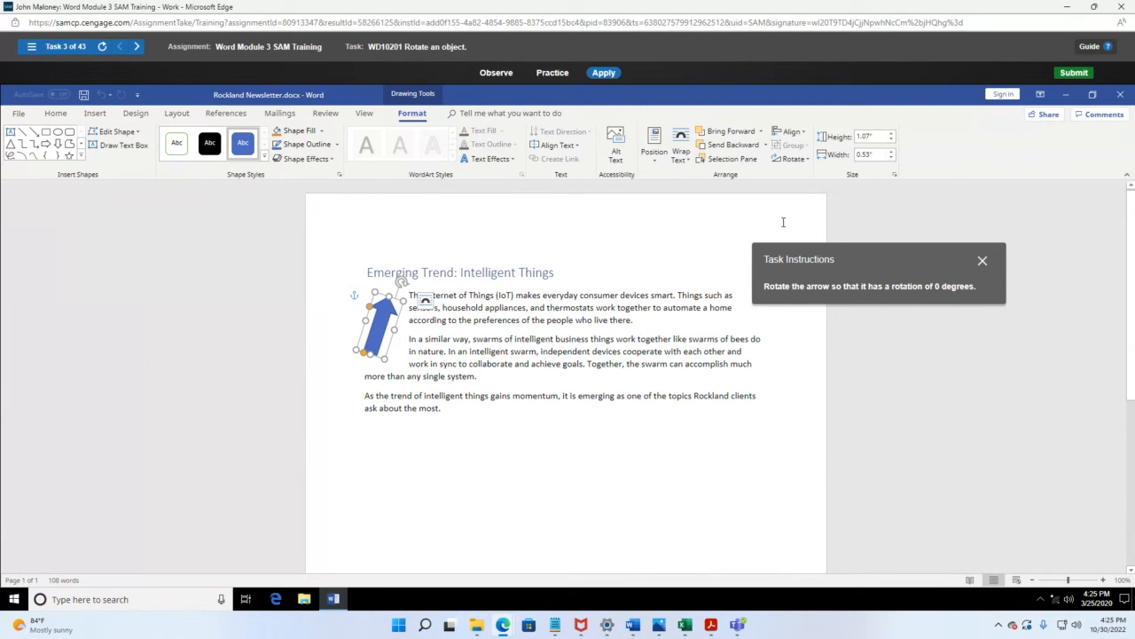
left_click(805, 161)
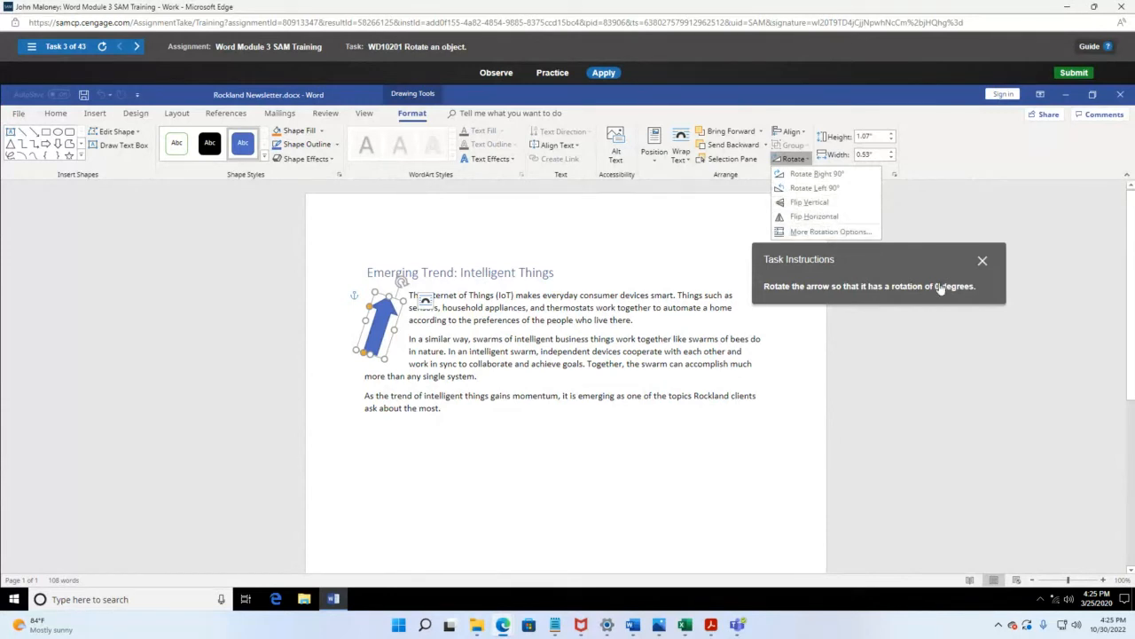
left_click(821, 219)
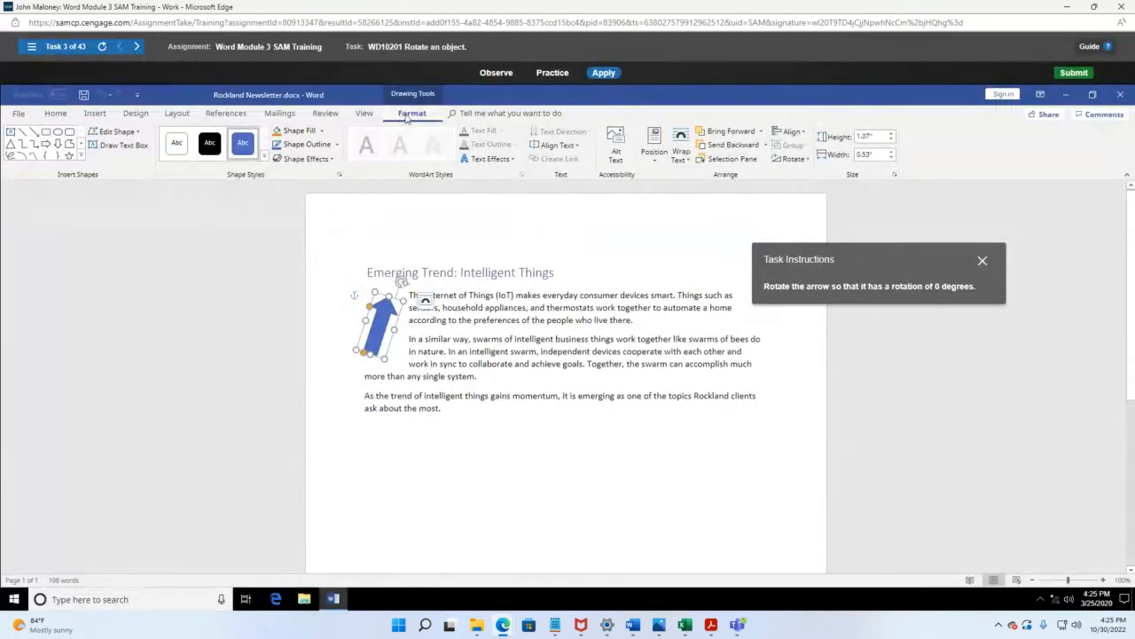
Step: Set the blue arrow's rotation to 0 degrees in its layout settings
left_click(809, 158)
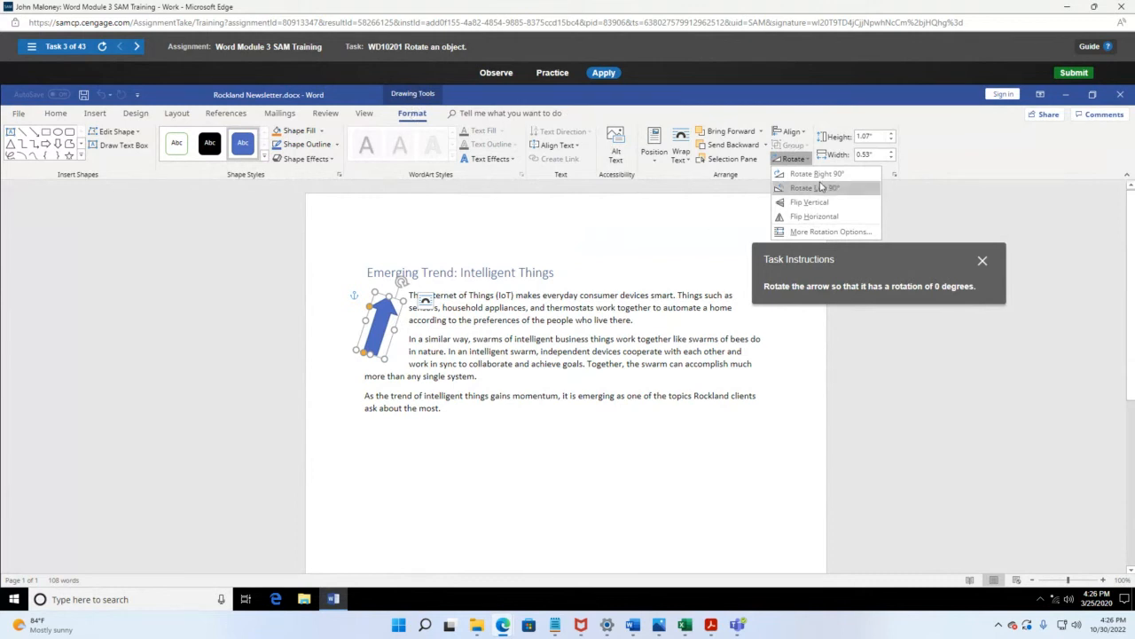
left_click(830, 231)
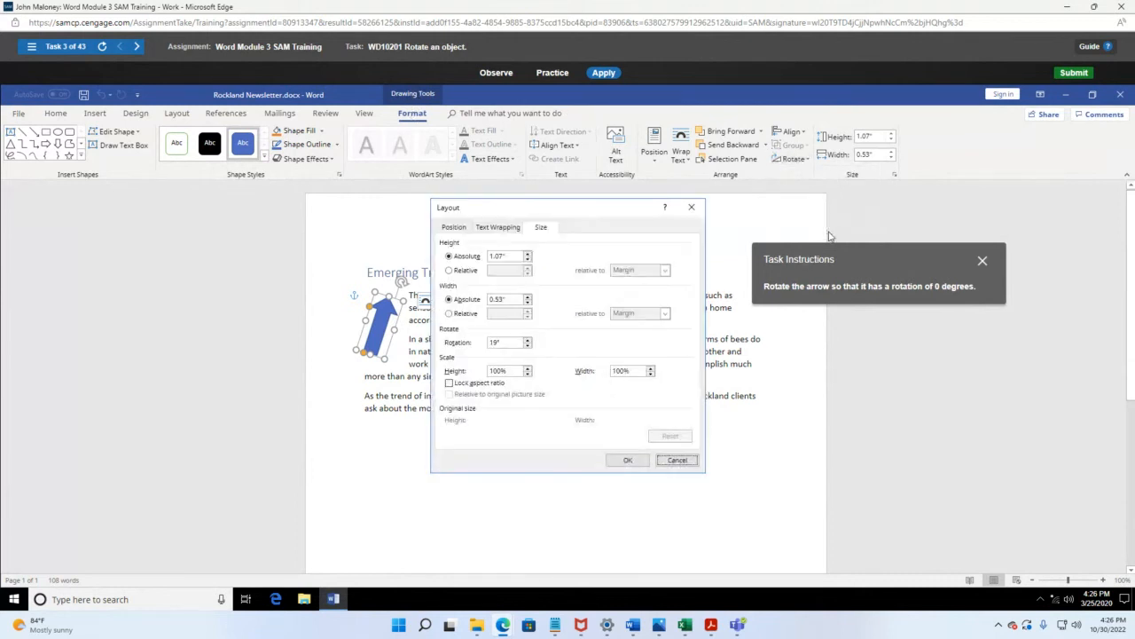
left_click_drag(595, 209, 185, 206)
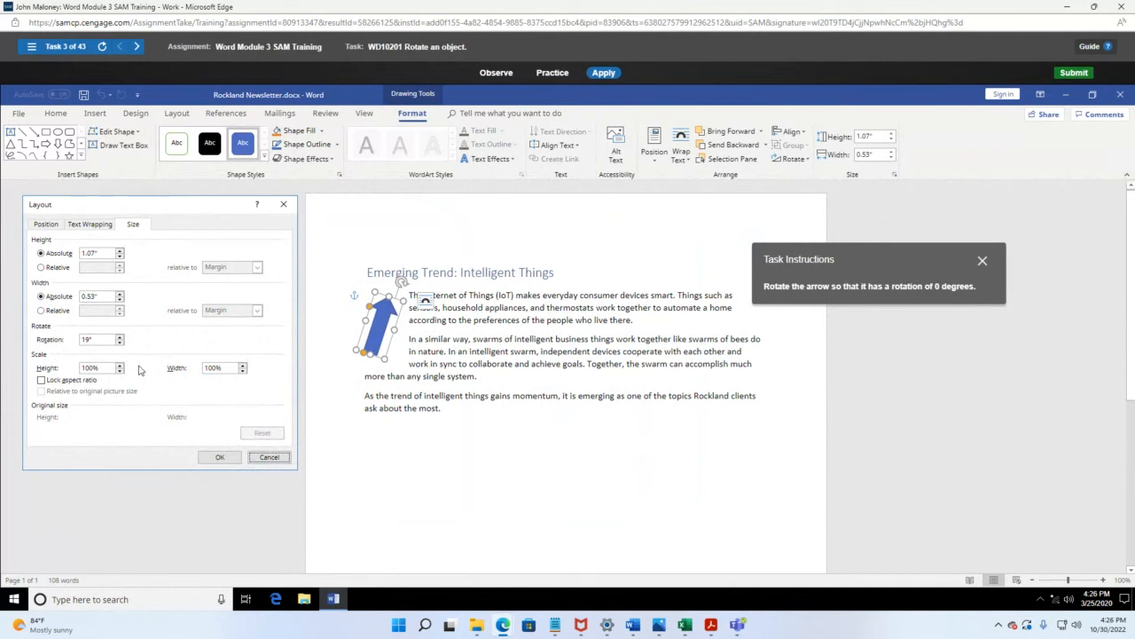
left_click_drag(100, 340, 33, 341)
type("0")
left_click(215, 457)
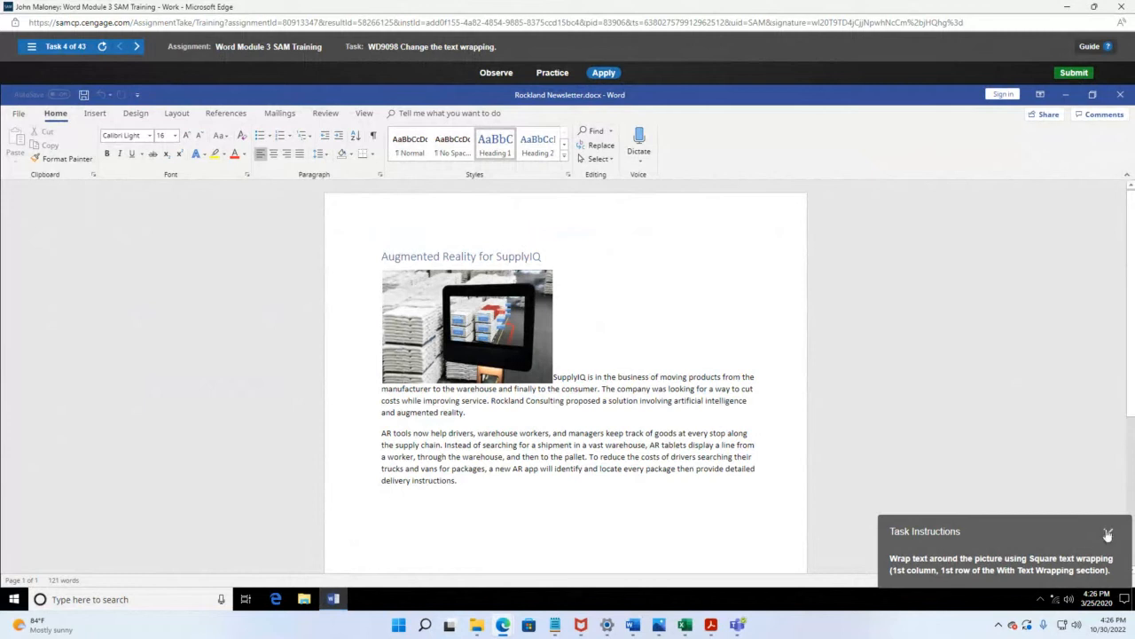
Step: Apply Square text wrapping to the picture under the "Augmented Reality for SupplyIQ" heading
left_click_drag(1016, 532, 229, 249)
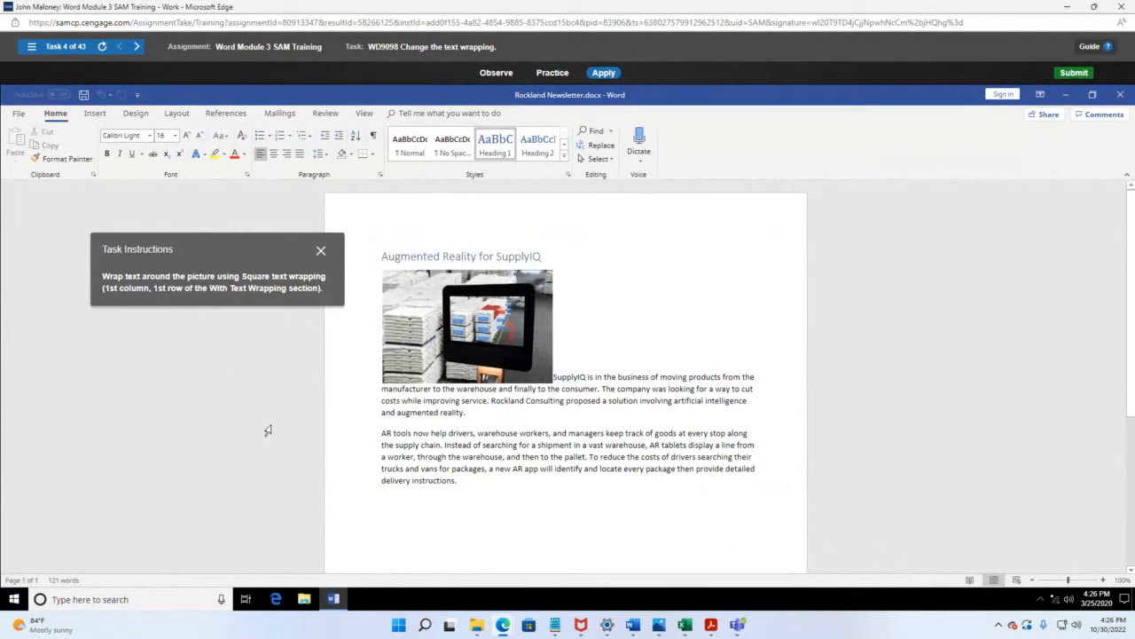
left_click(410, 290)
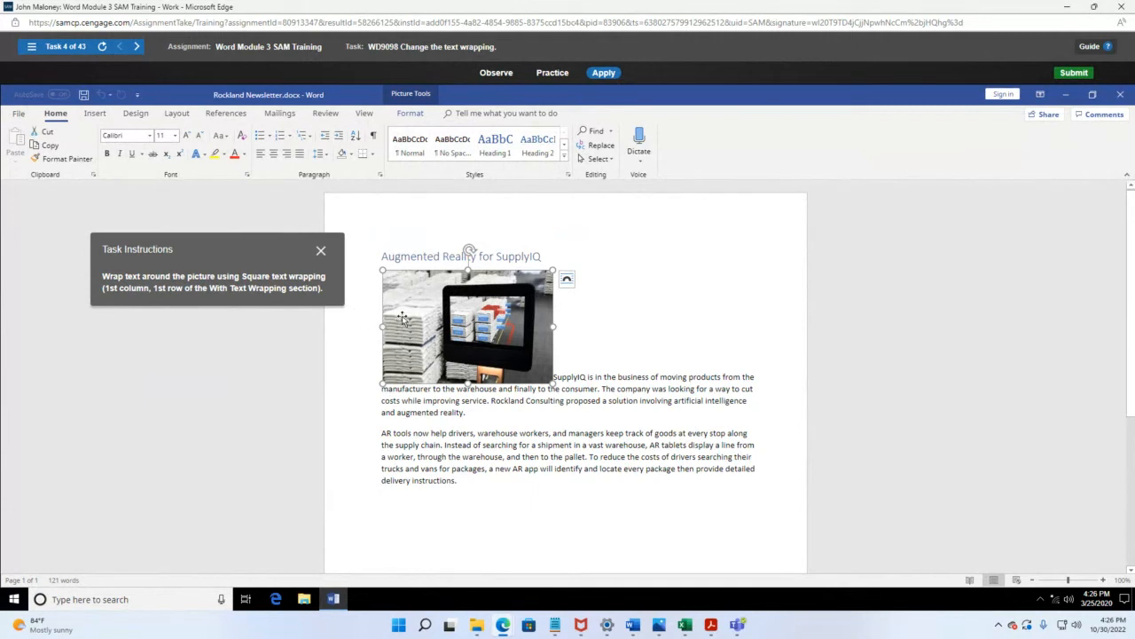
left_click(566, 282)
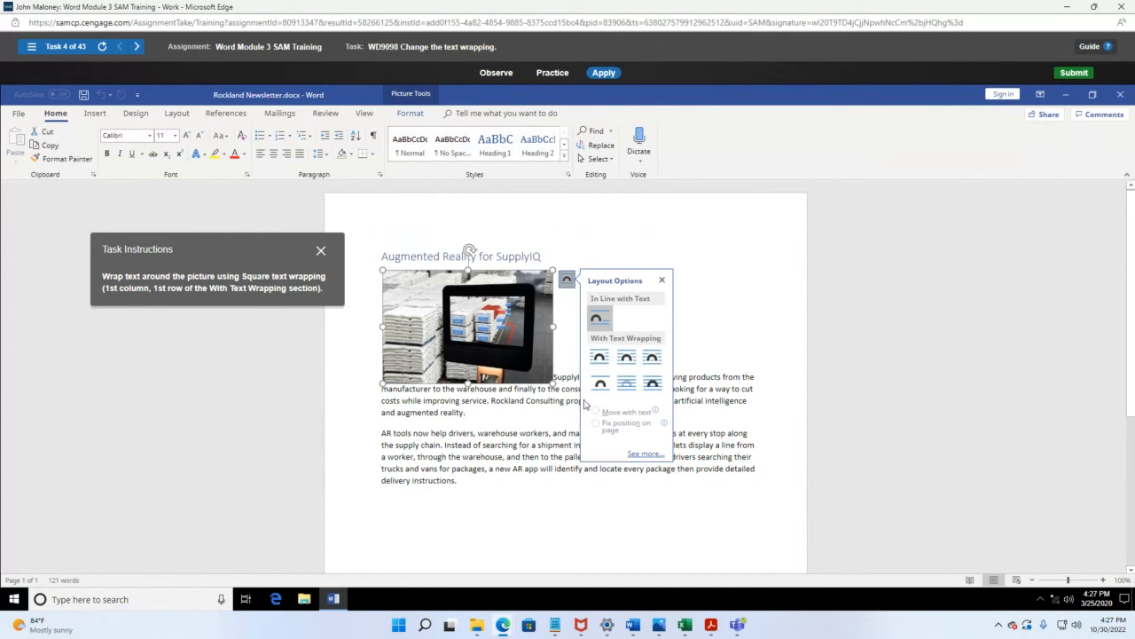
left_click(598, 358)
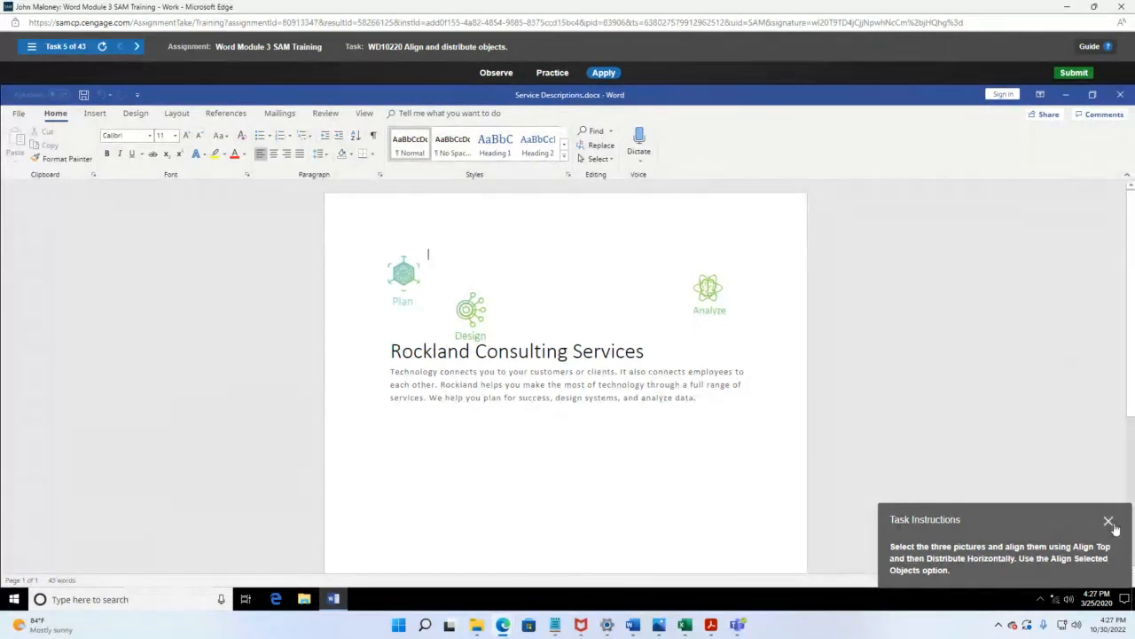
Step: Select the Plan, Design and Analyze pictures together and set their alignment reference to Align Selected Objects
left_click_drag(1001, 524, 239, 230)
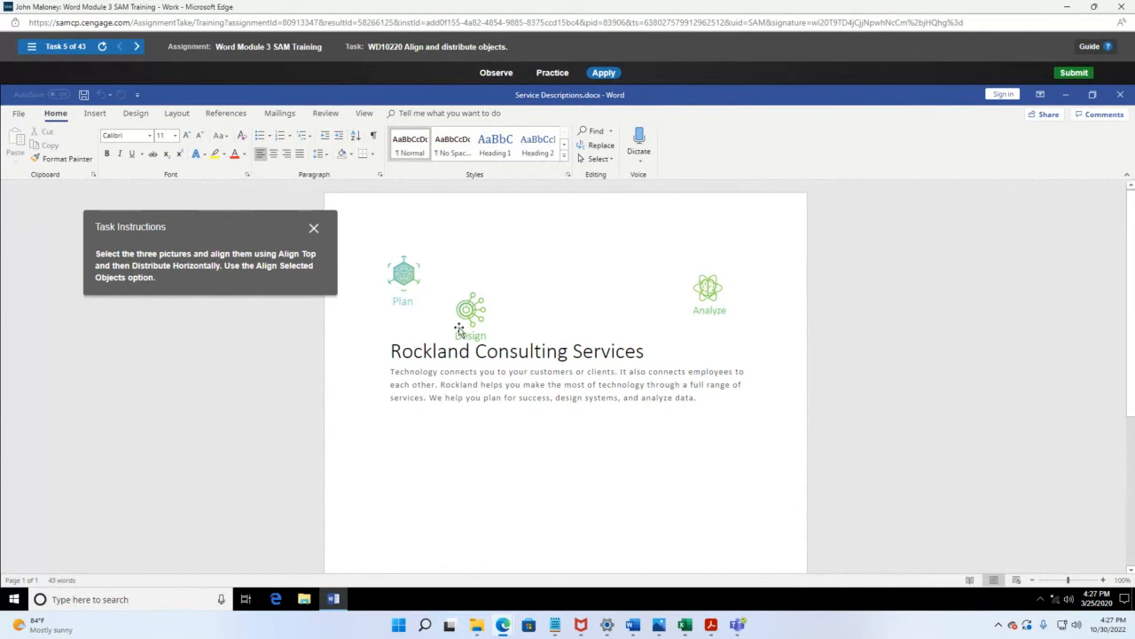
left_click(413, 276)
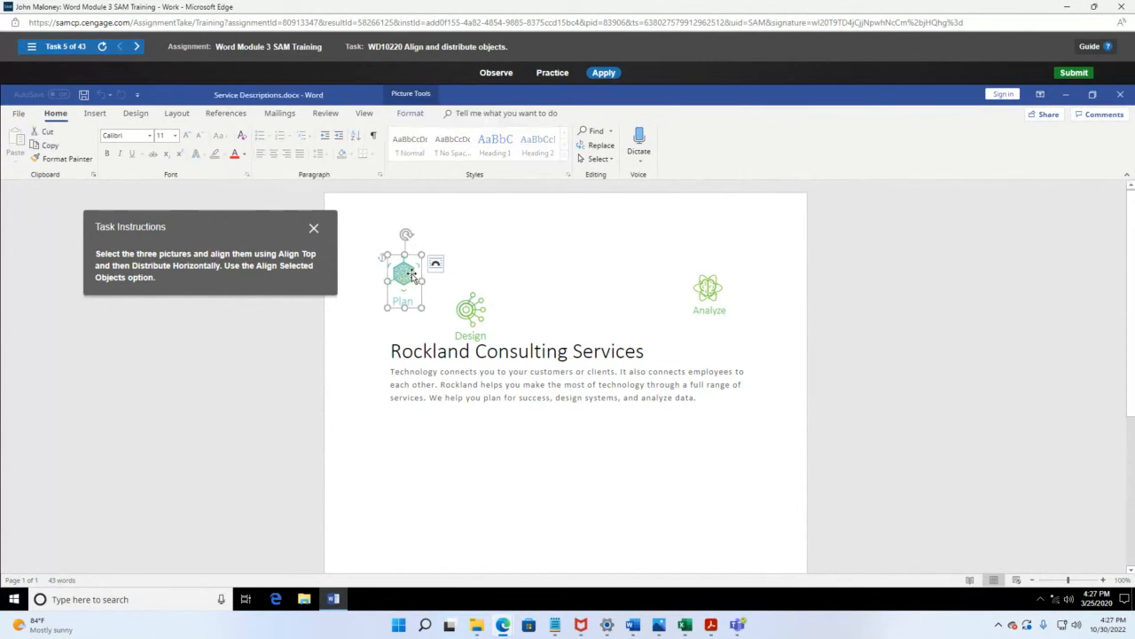
left_click(471, 310, "shift")
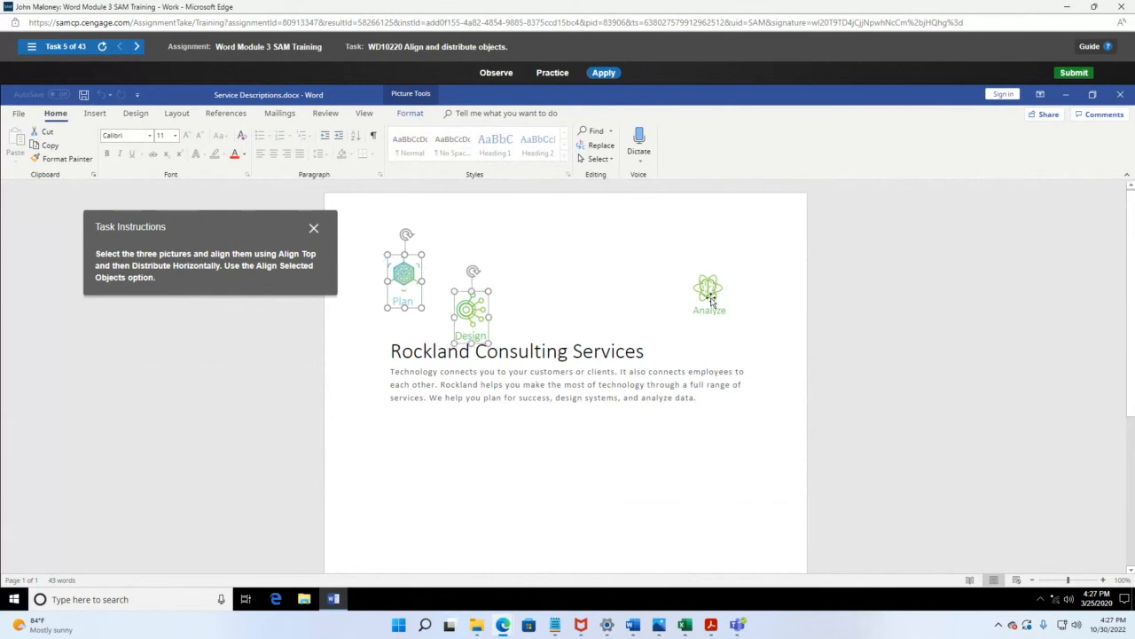
left_click(711, 302, "shift")
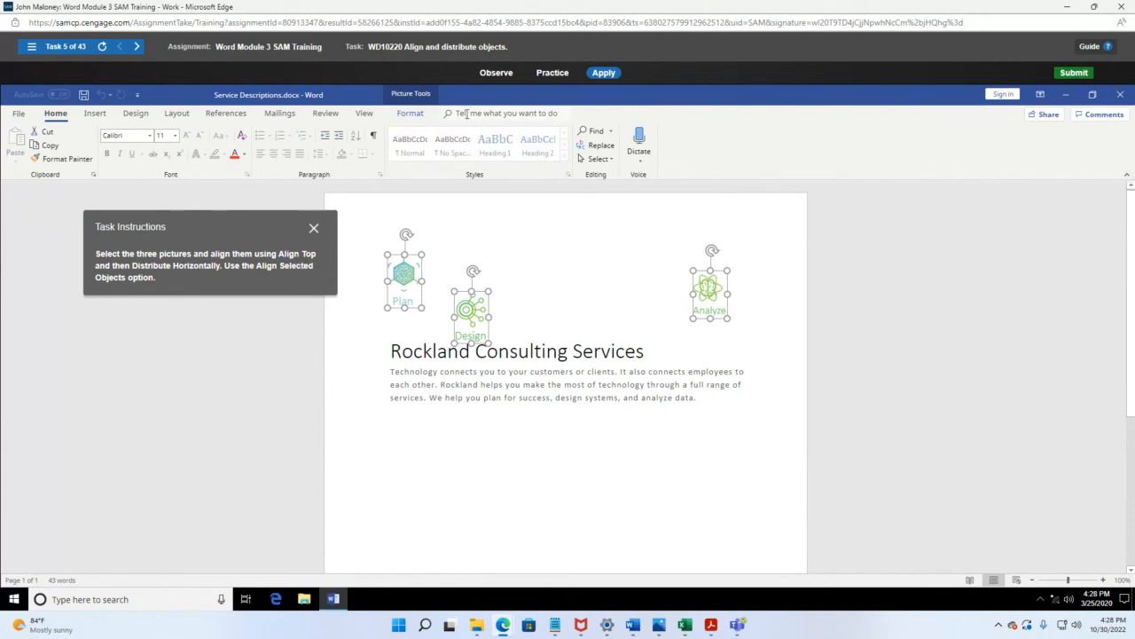
left_click(412, 113)
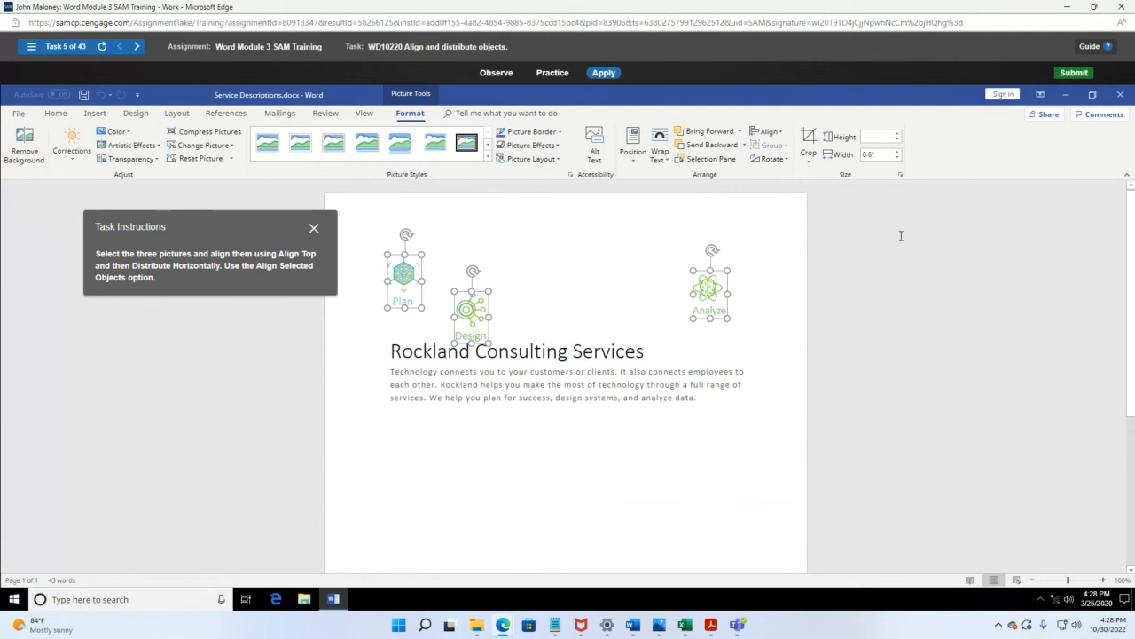
left_click(778, 134)
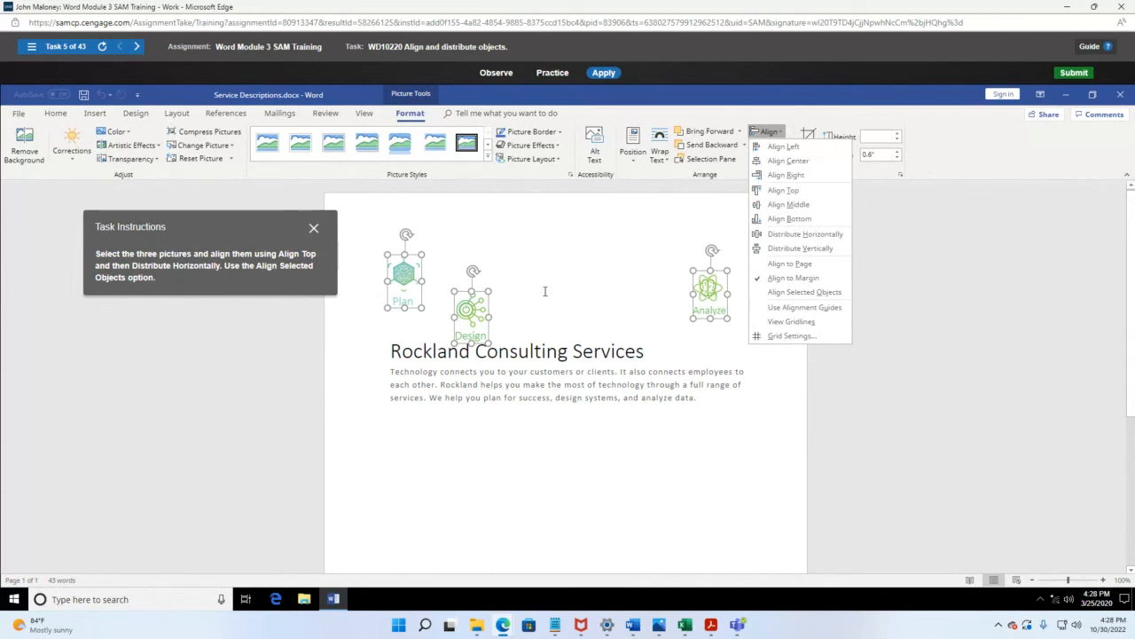
left_click(817, 296)
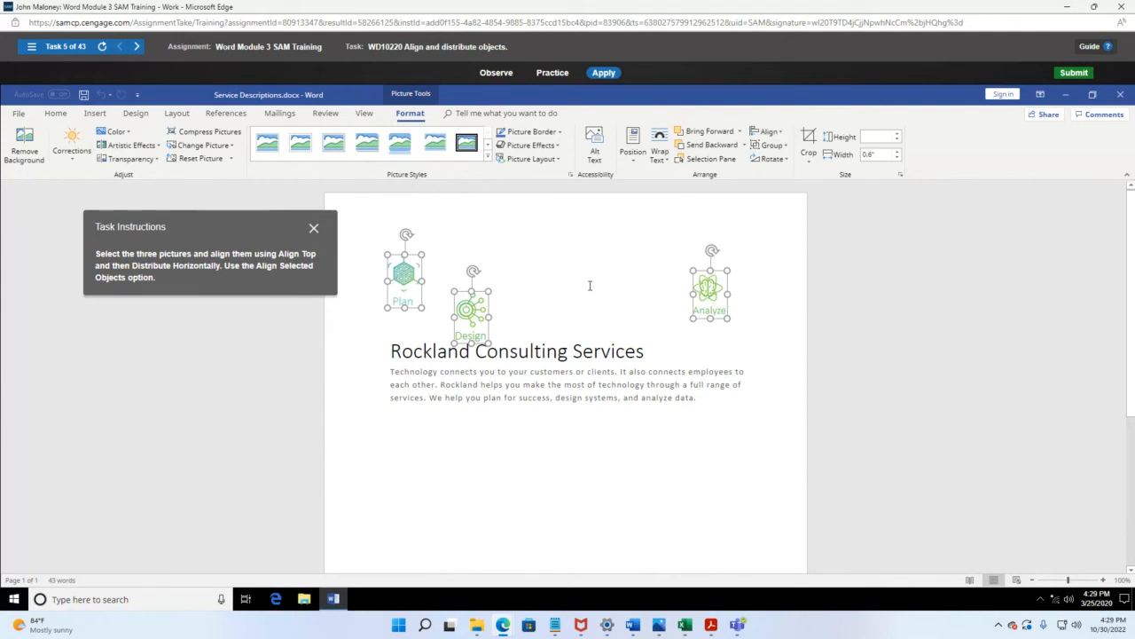
Step: Align the three selected pictures with Align Top and distribute them horizontally
left_click(768, 131)
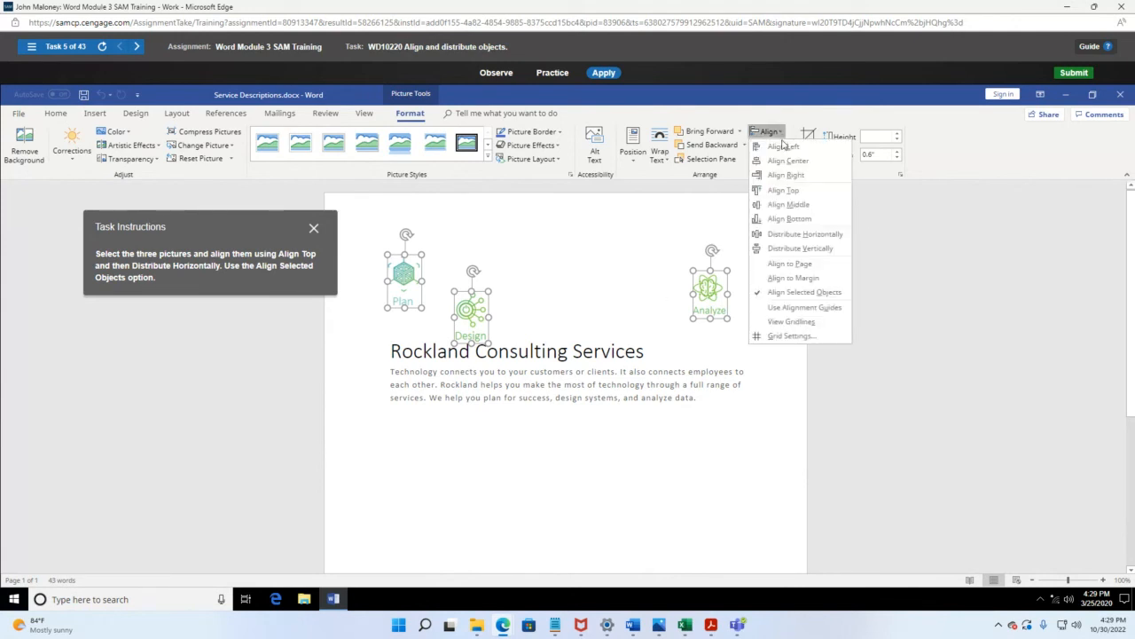
left_click(793, 192)
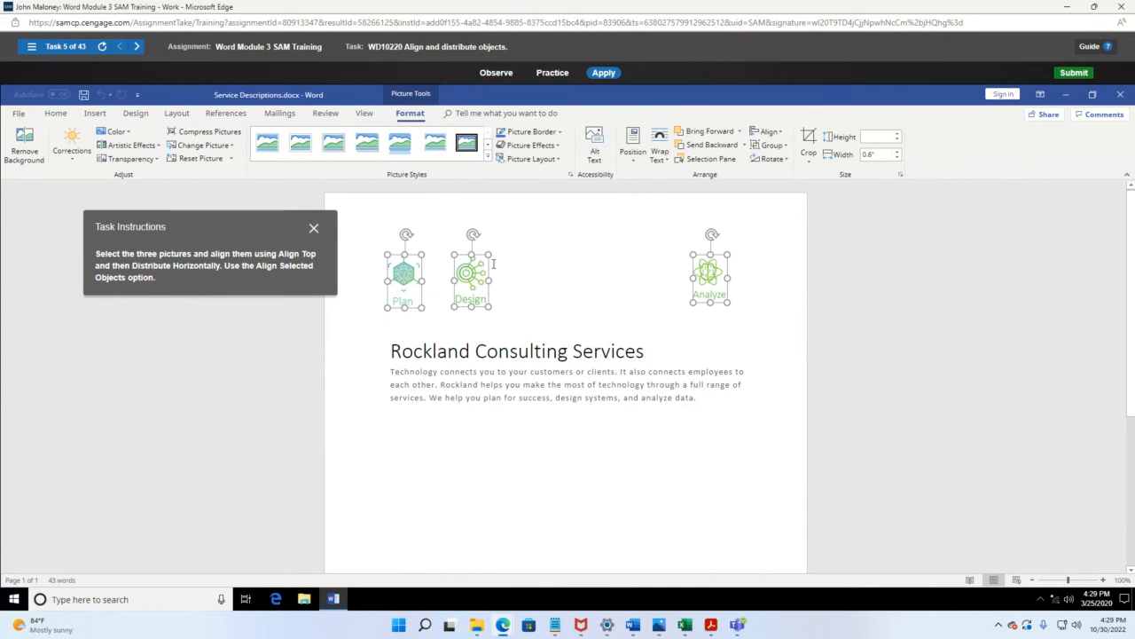
left_click(768, 131)
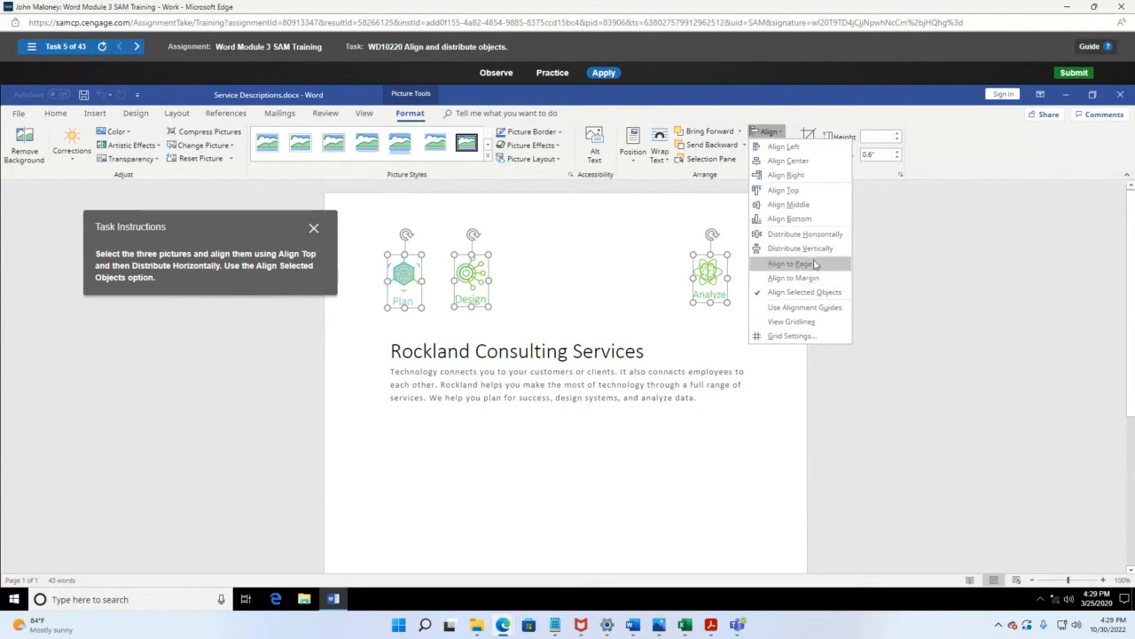
left_click(806, 234)
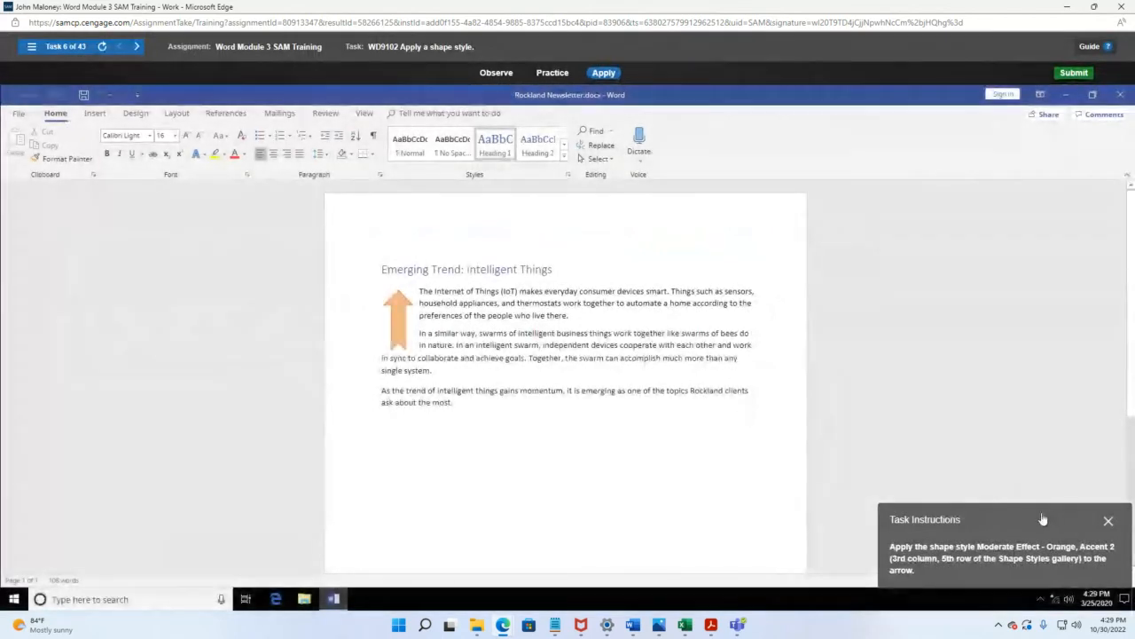
left_click_drag(1043, 520, 238, 226)
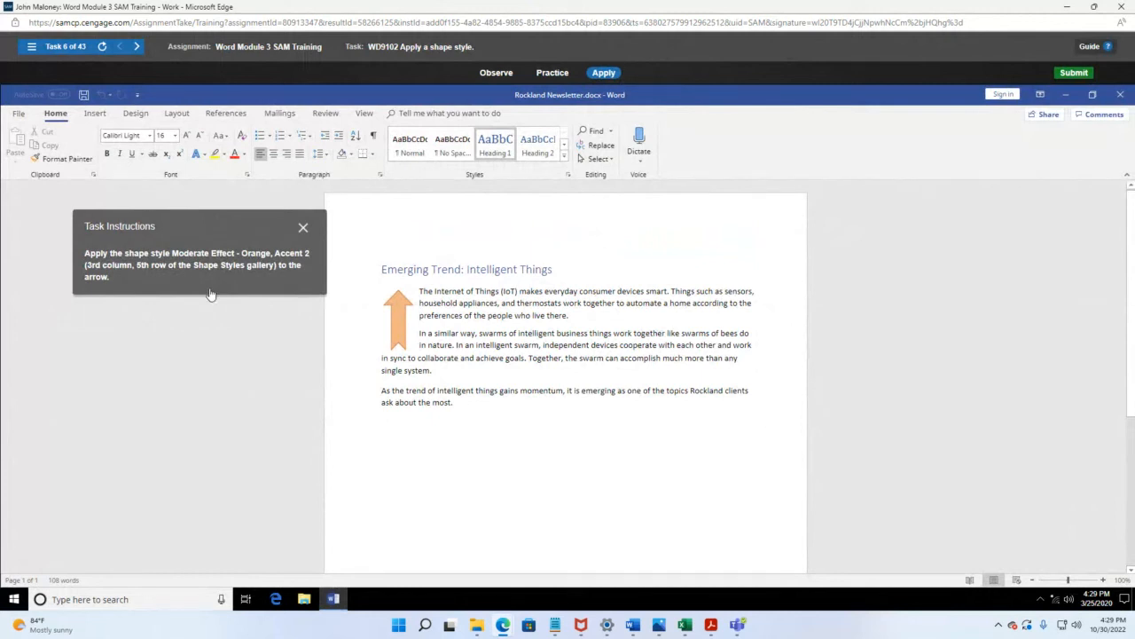
left_click(396, 318)
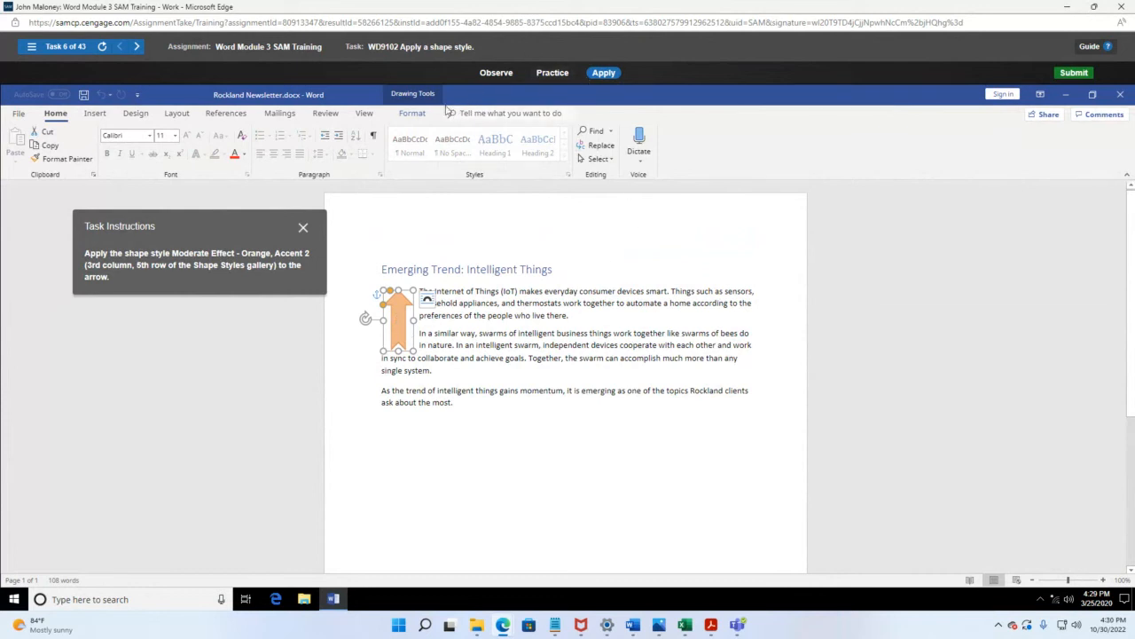
left_click(412, 112)
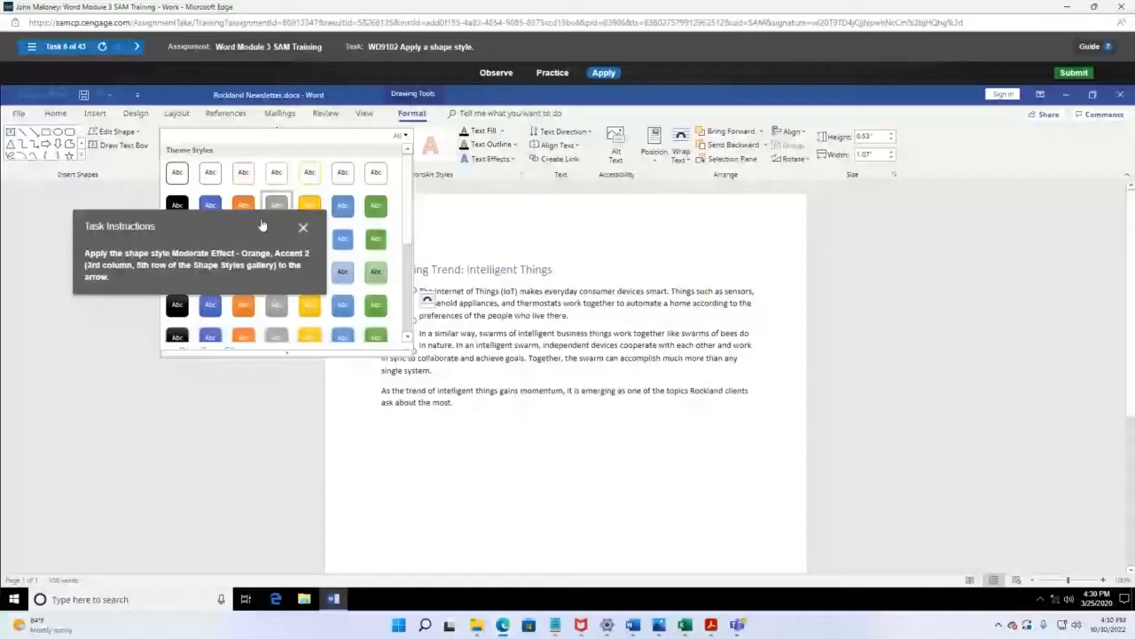
left_click_drag(262, 228, 659, 222)
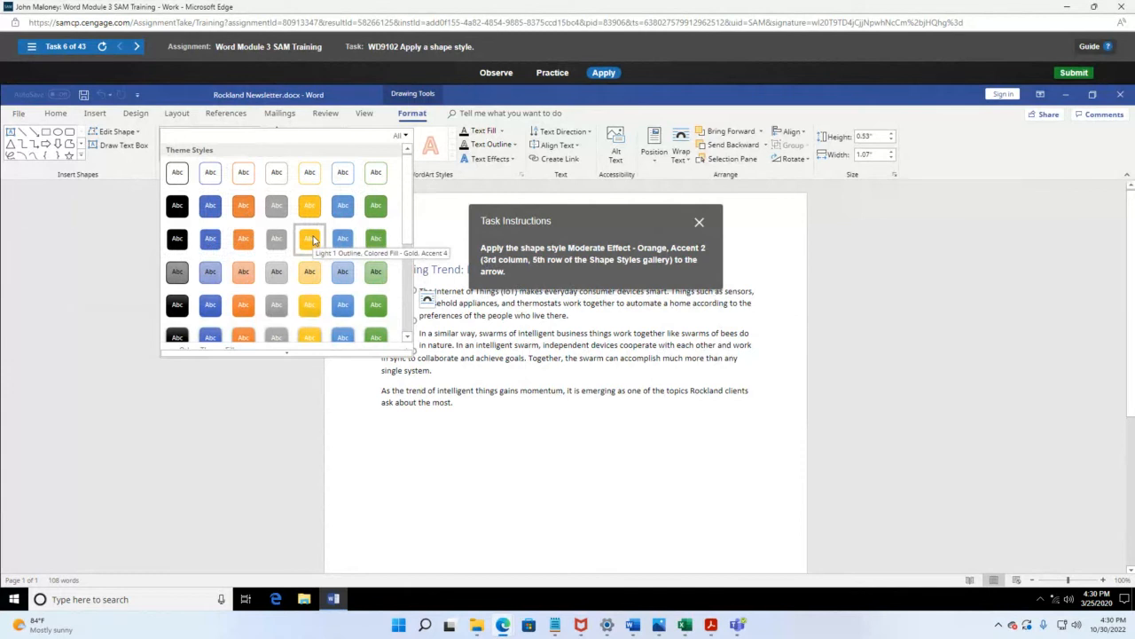
left_click(756, 356)
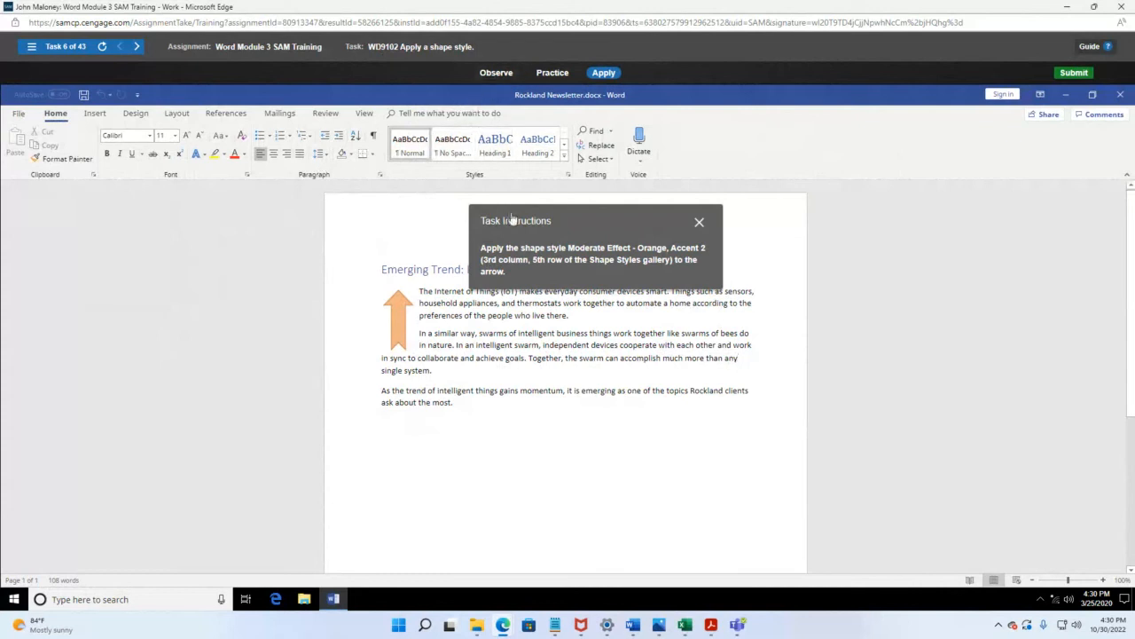
left_click(402, 319)
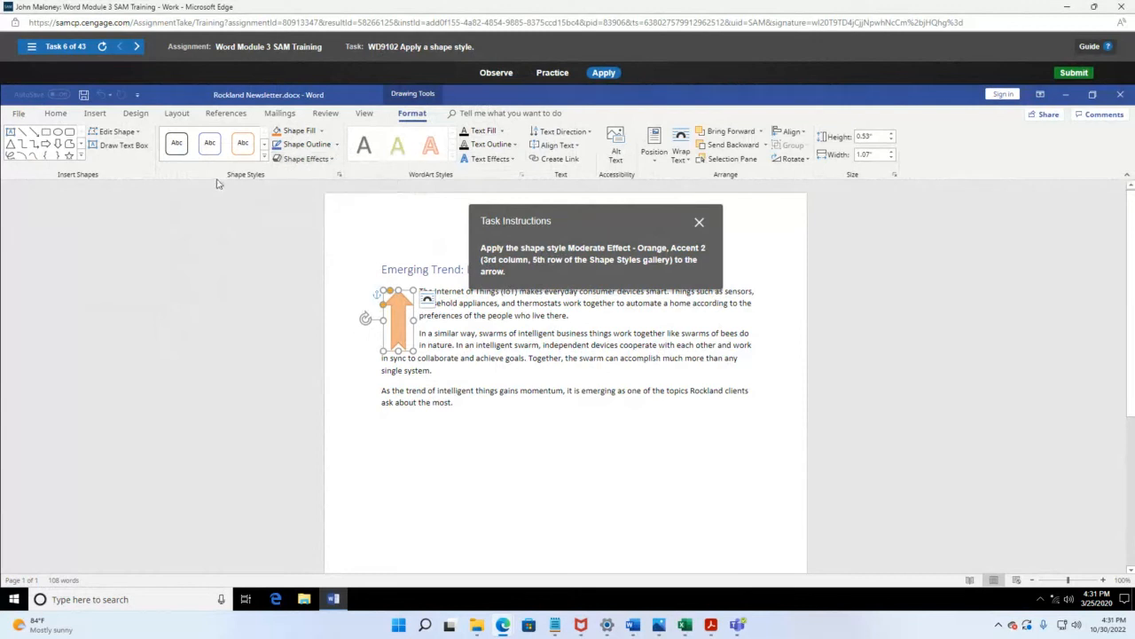
left_click(338, 174)
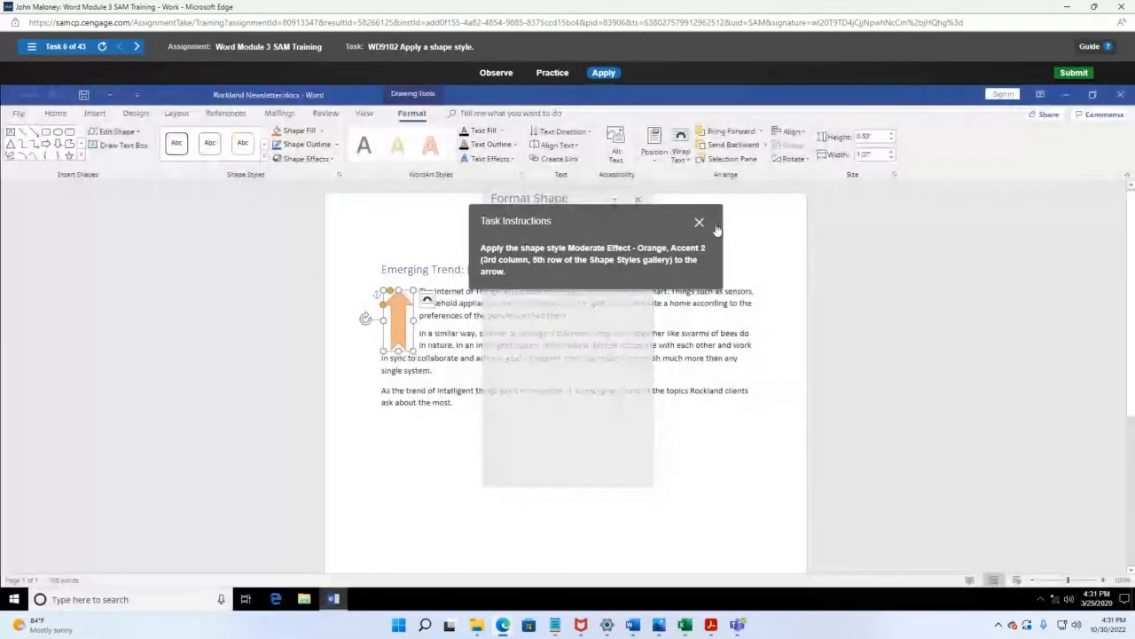
left_click(699, 223)
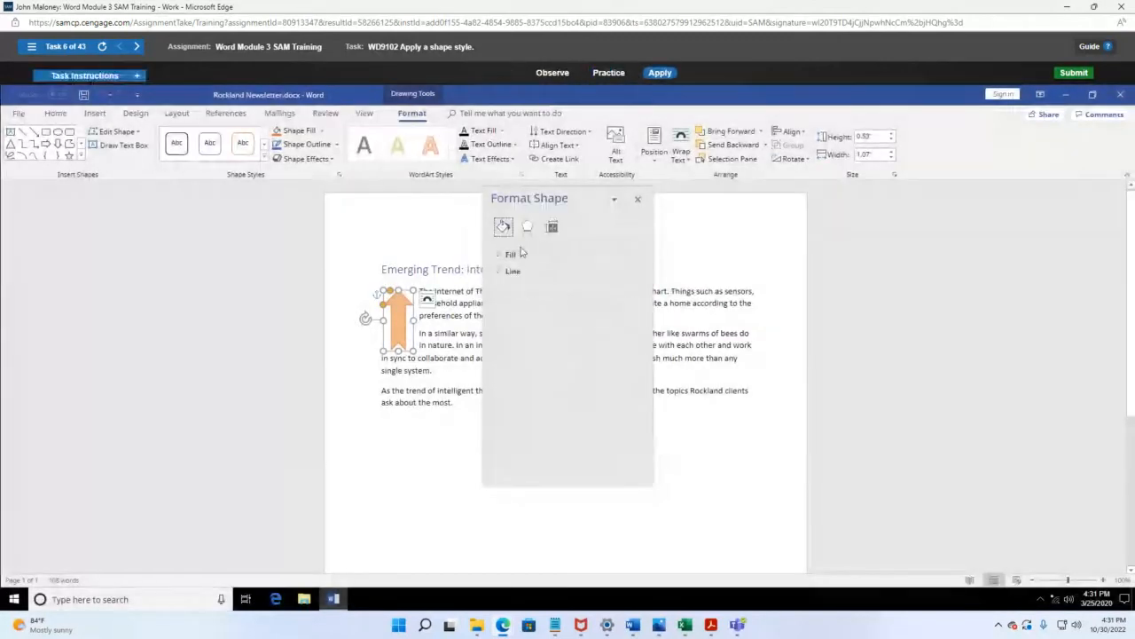
left_click(638, 199)
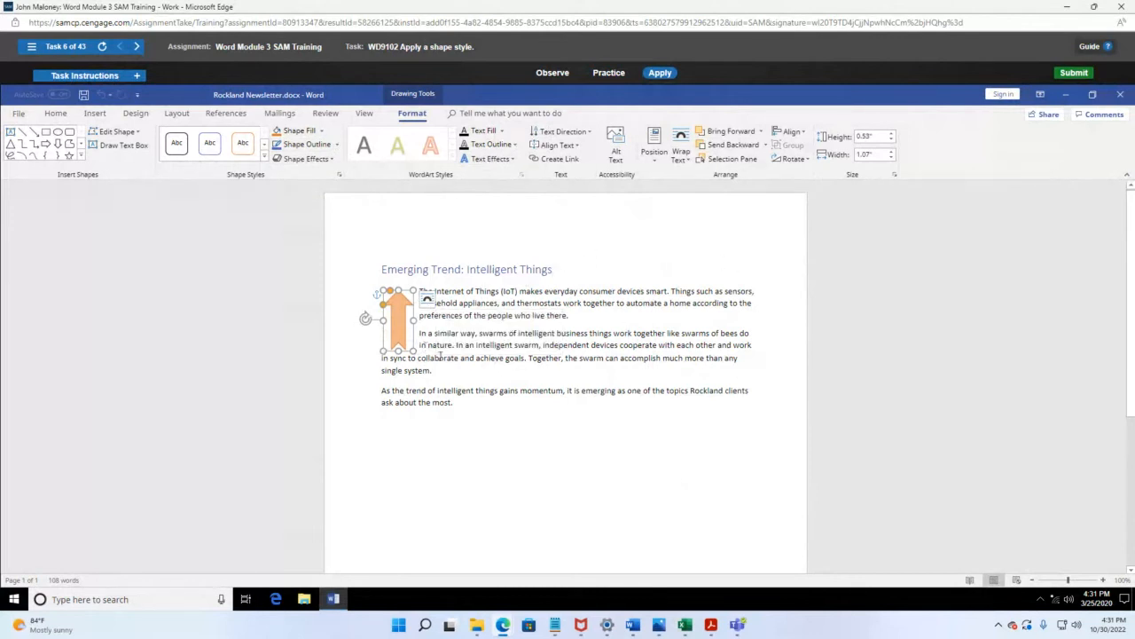
left_click(1128, 98)
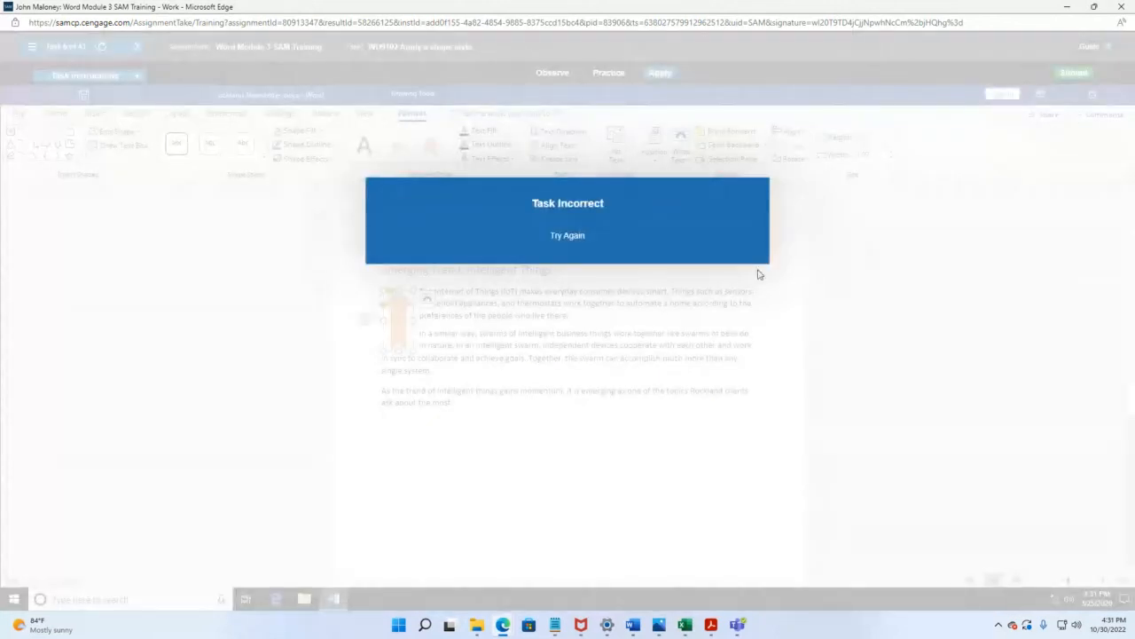
left_click(610, 238)
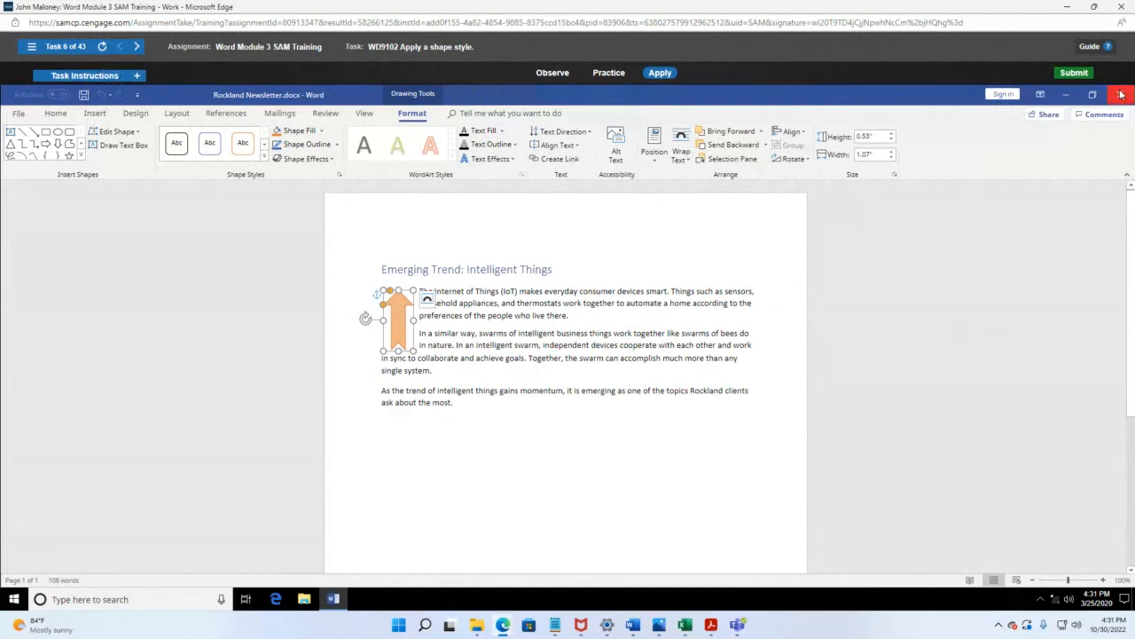
Step: Close the training window and relaunch Word Module 3 SAM Training in a maximized window
left_click(1123, 7)
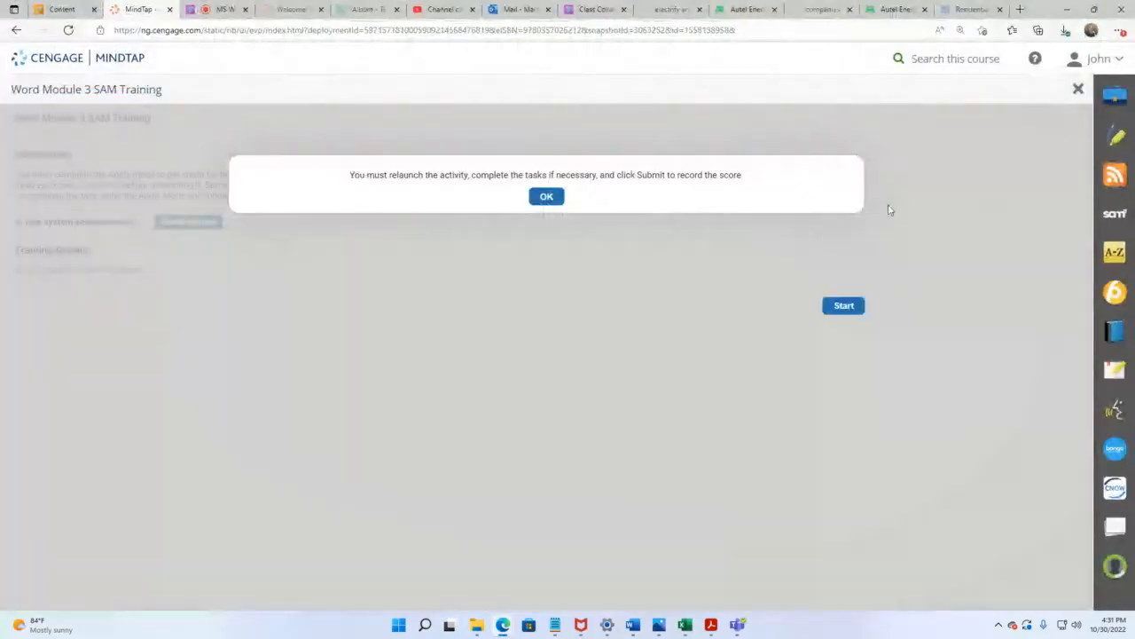
left_click(535, 196)
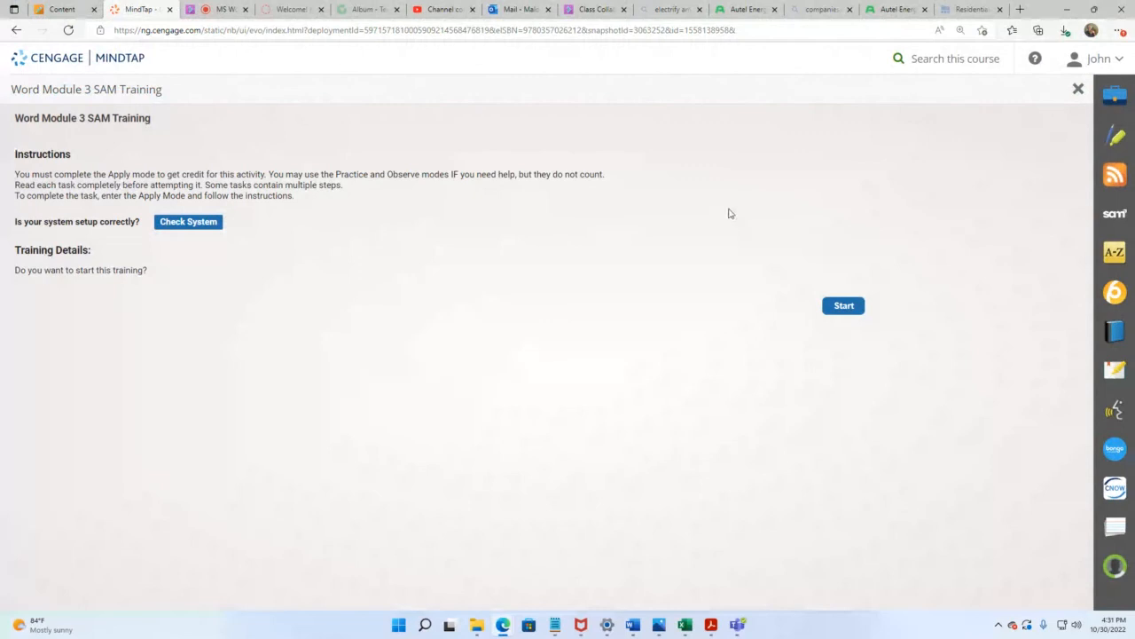
left_click(834, 308)
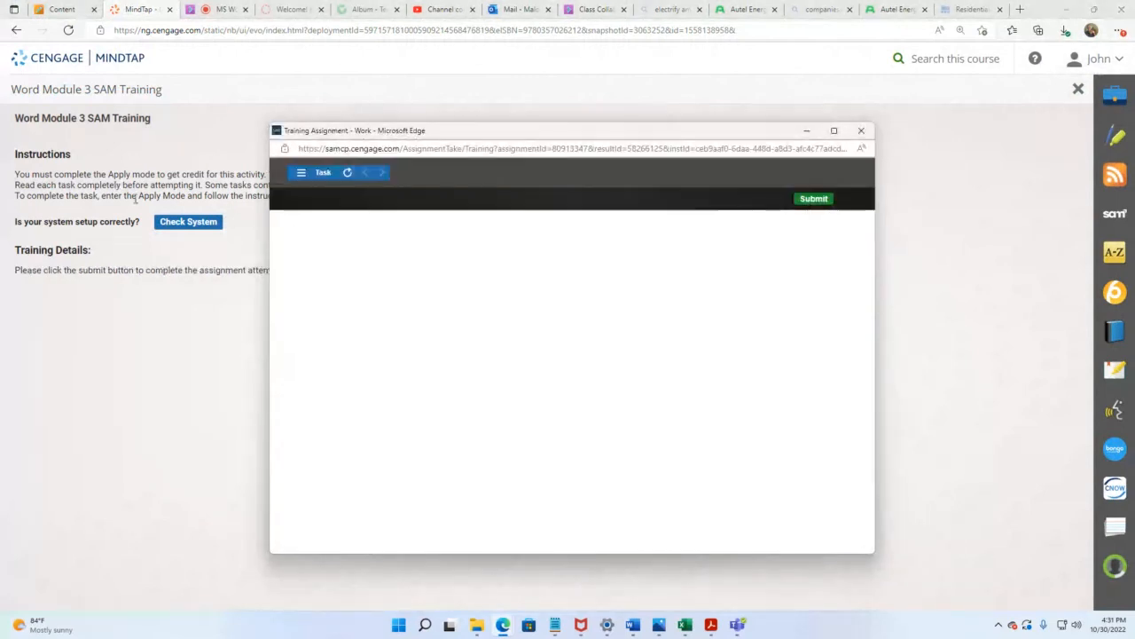
left_click(835, 132)
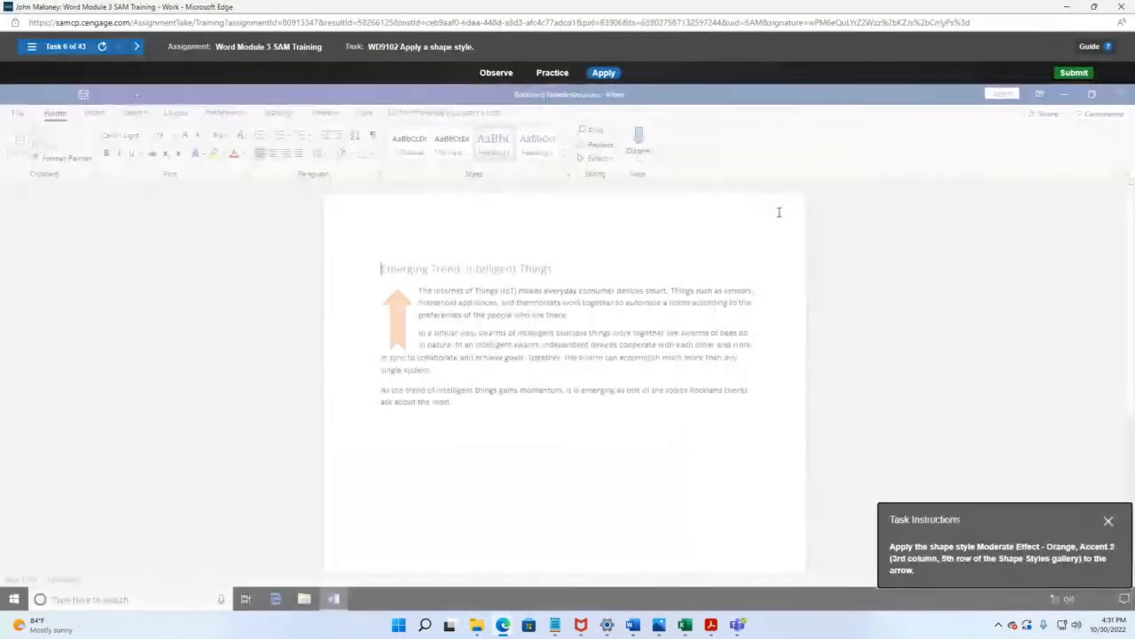
Step: Check the task list for completed tasks and move the task instructions away from the arrow
left_click_drag(1031, 517, 838, 304)
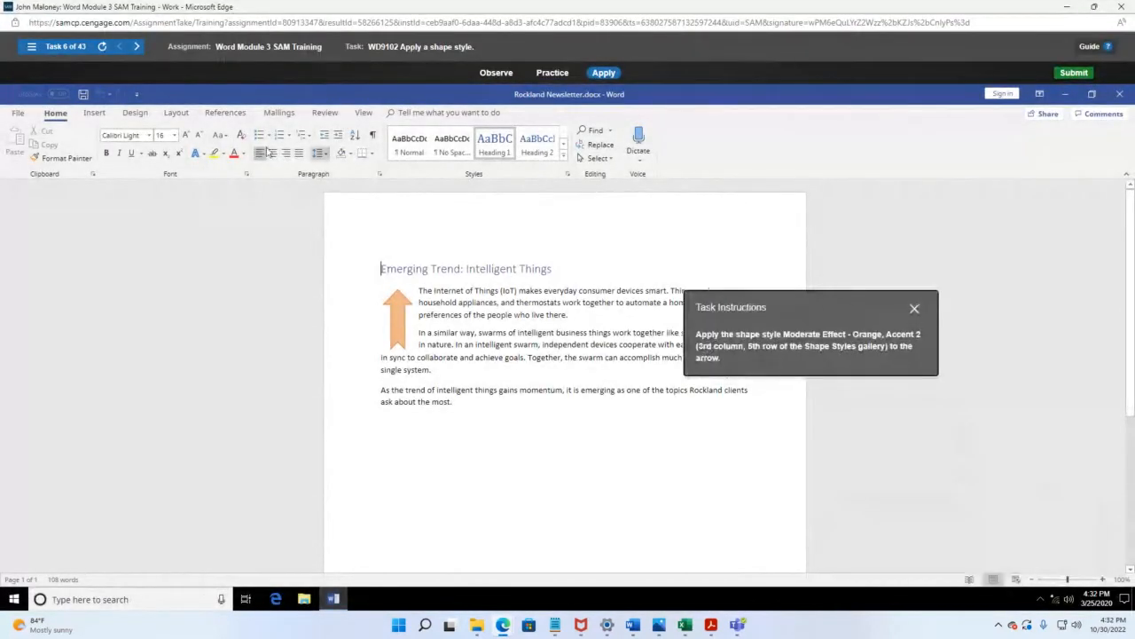
left_click(32, 48)
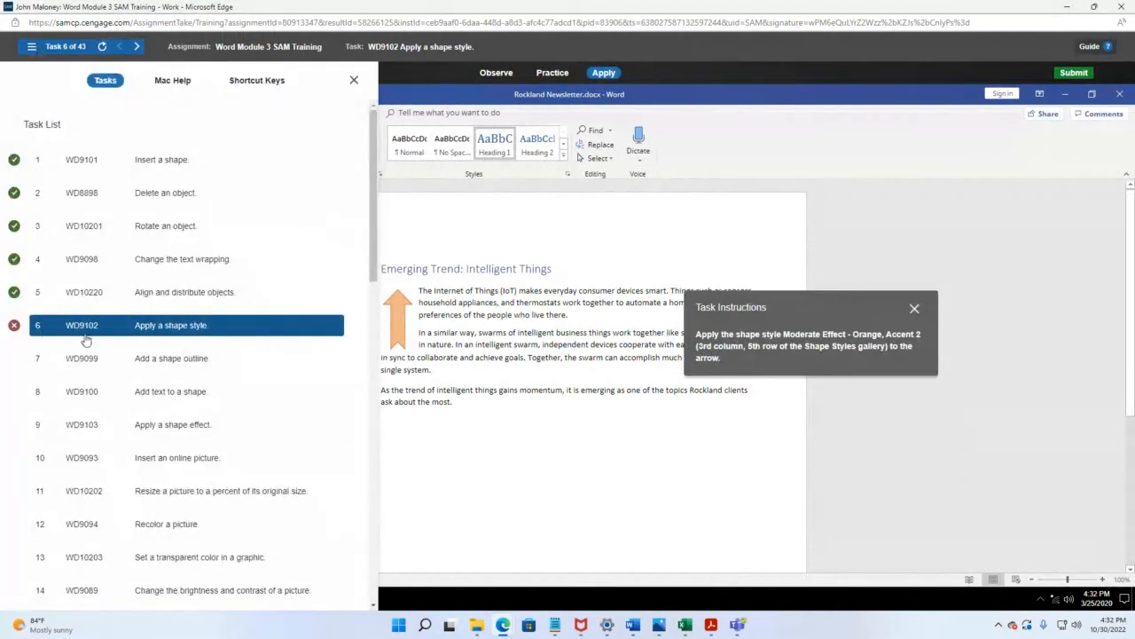
left_click(820, 321)
left_click_drag(823, 310, 844, 269)
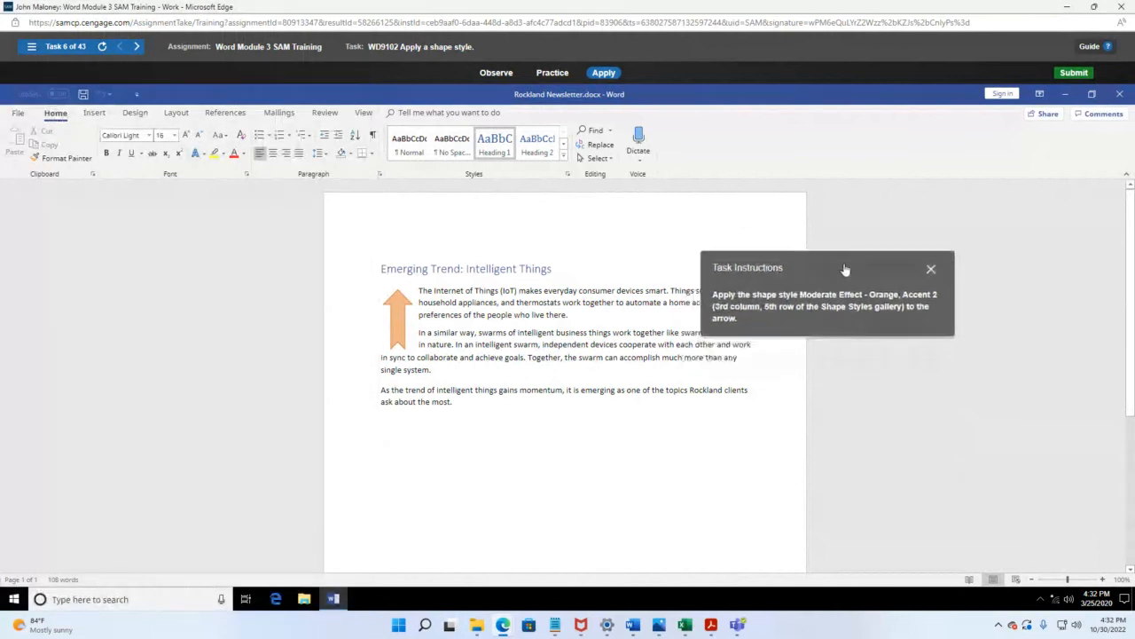
left_click(402, 318)
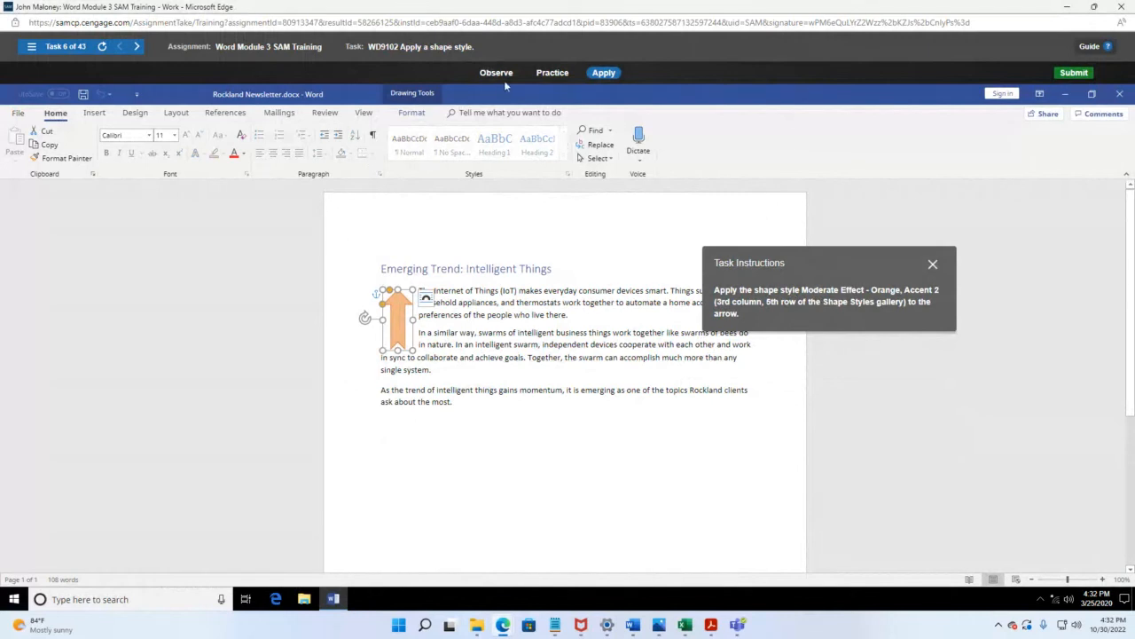
left_click(412, 113)
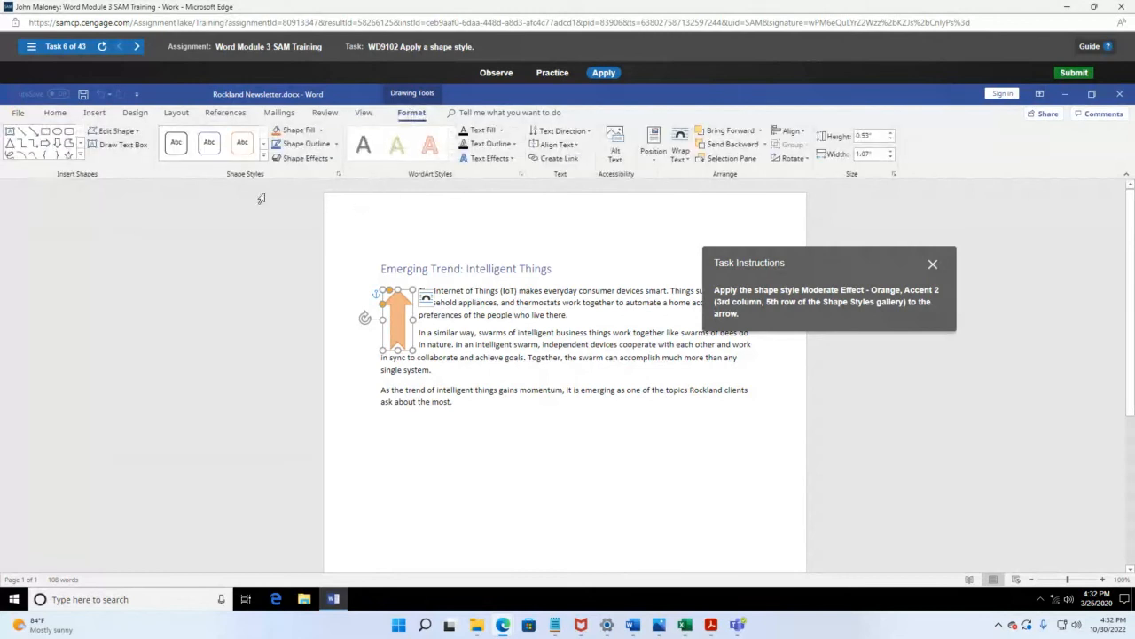
left_click(330, 158)
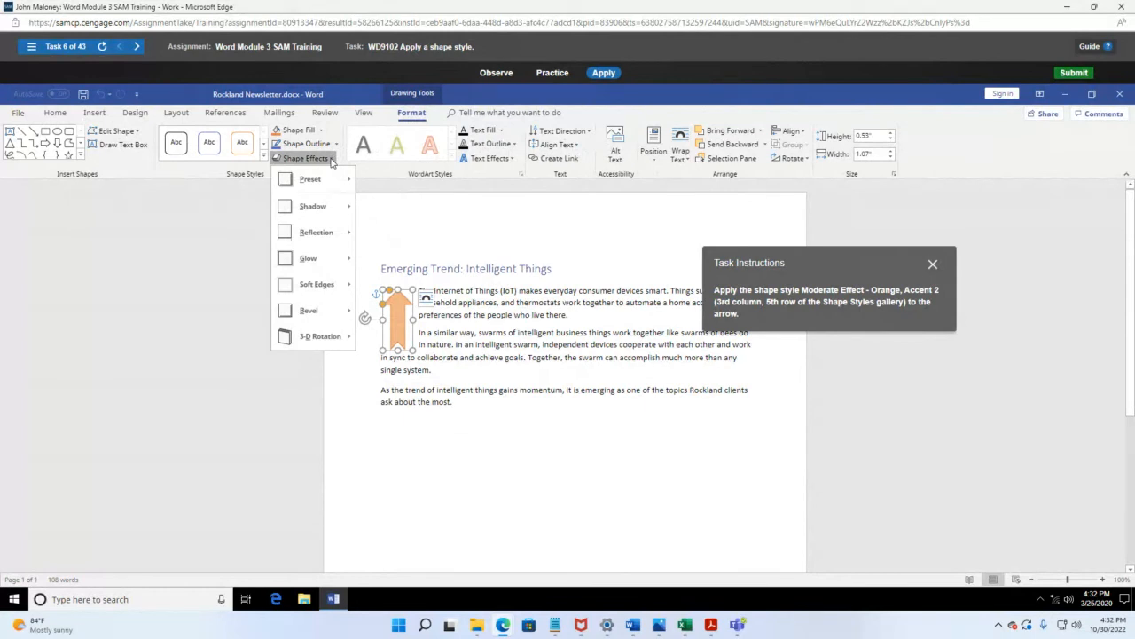
left_click(331, 159)
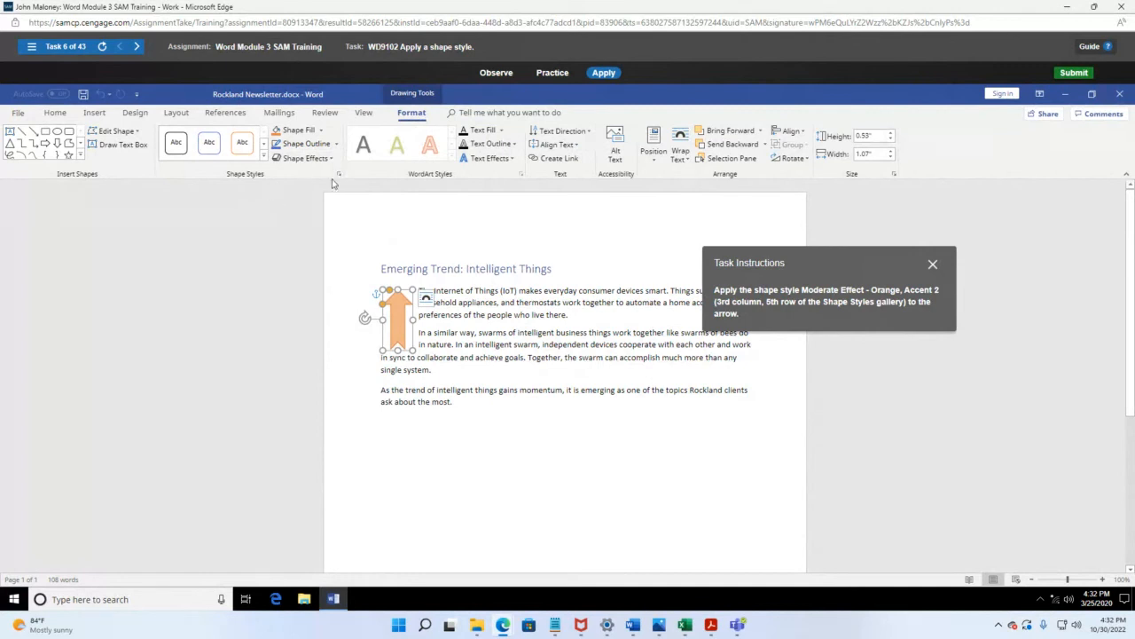
left_click(339, 174)
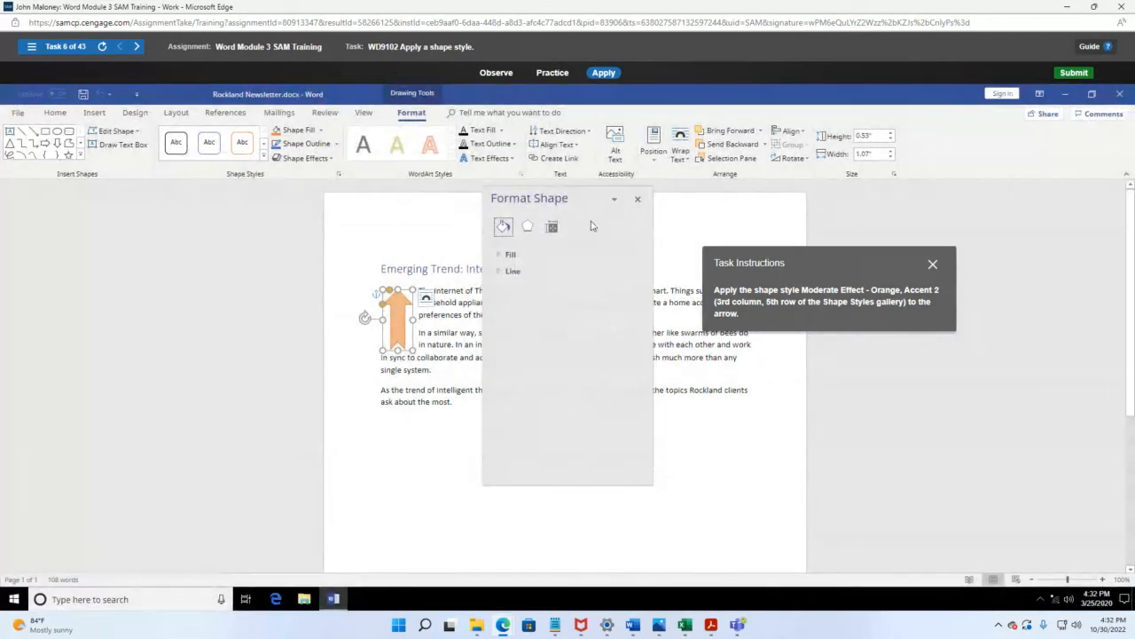
left_click(637, 198)
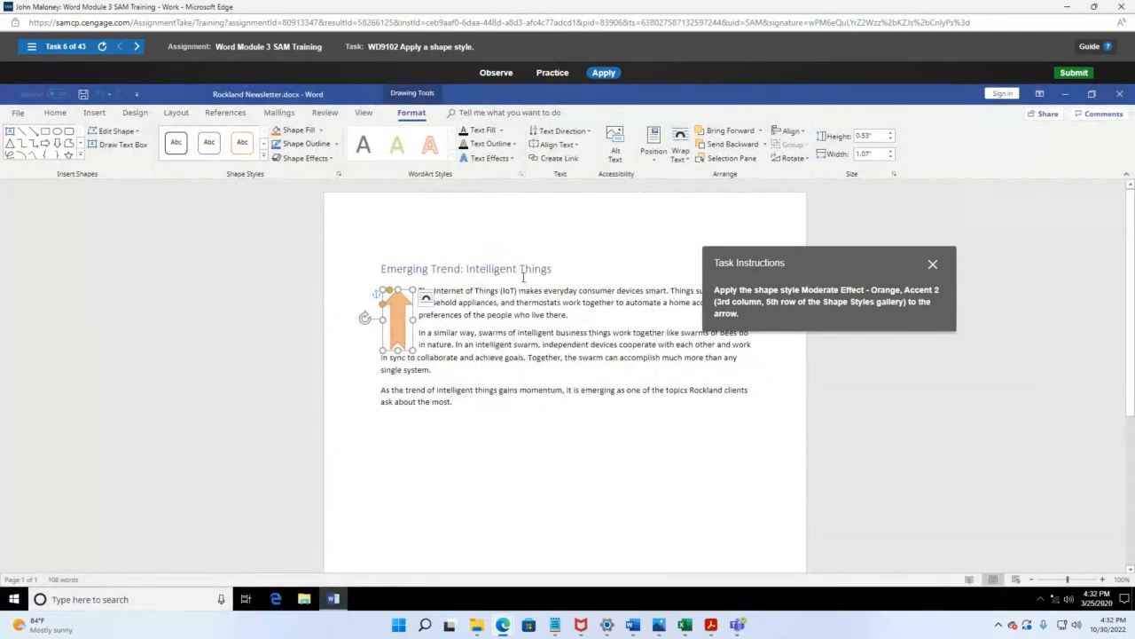
Step: Start the shape style task in Practice mode and apply Moderate Effect - Orange, Accent 2 to the arrow
left_click(551, 75)
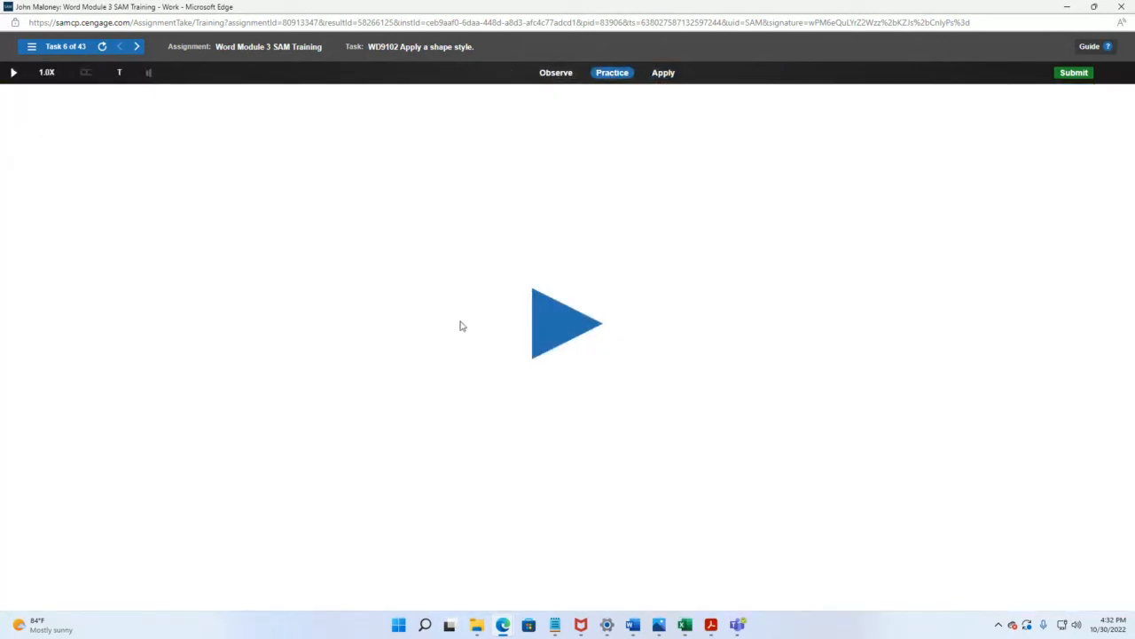
left_click(550, 315)
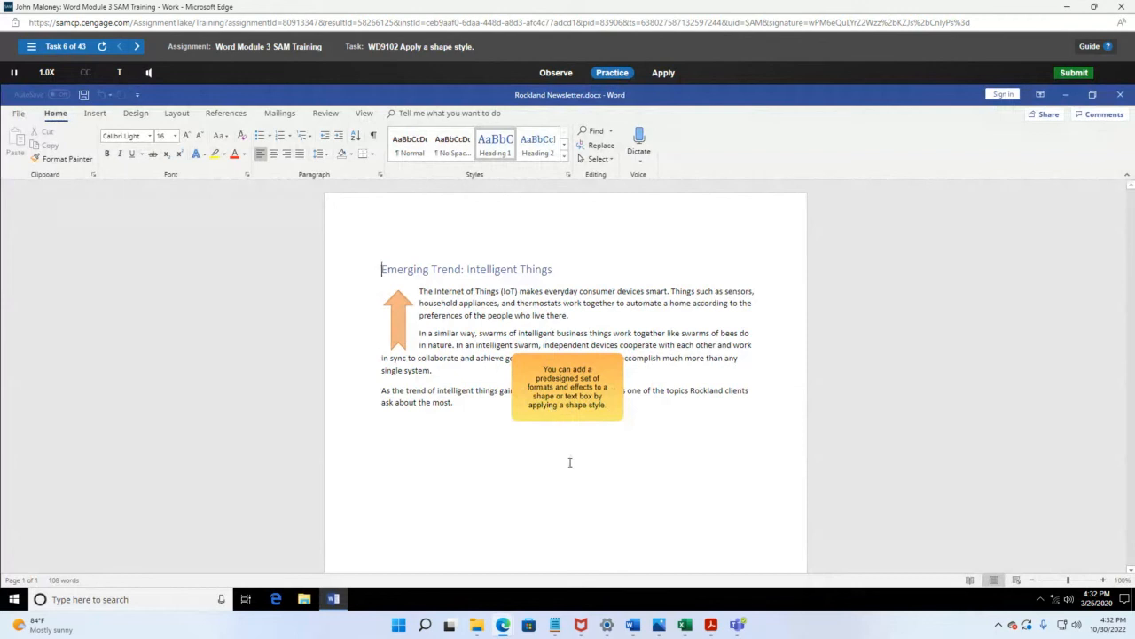
left_click(568, 411)
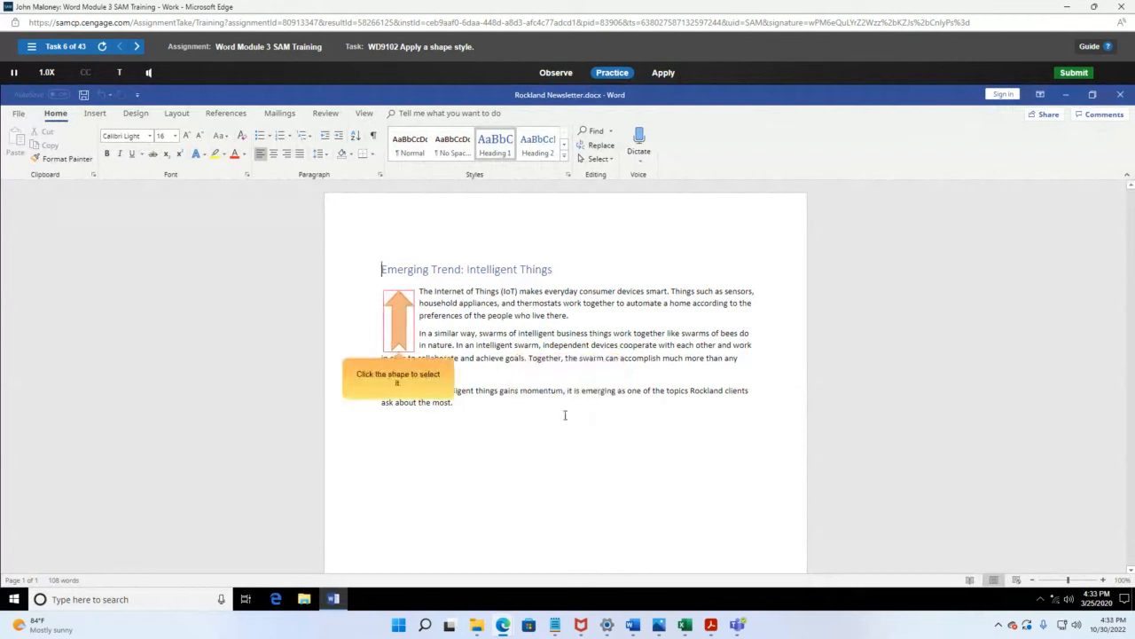
left_click(399, 314)
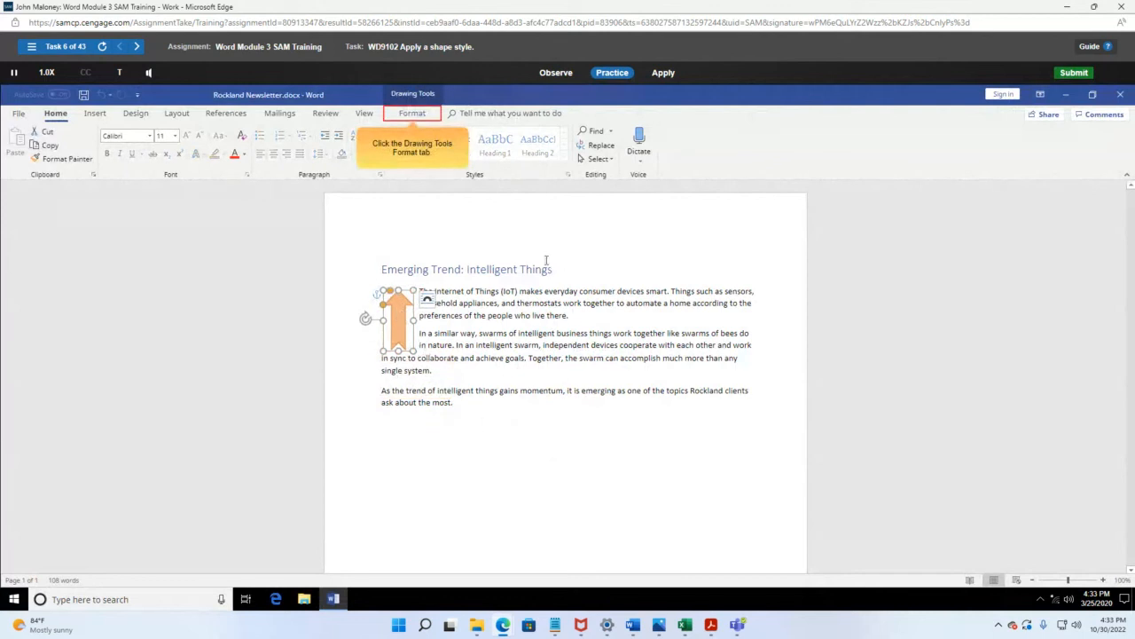
left_click(413, 114)
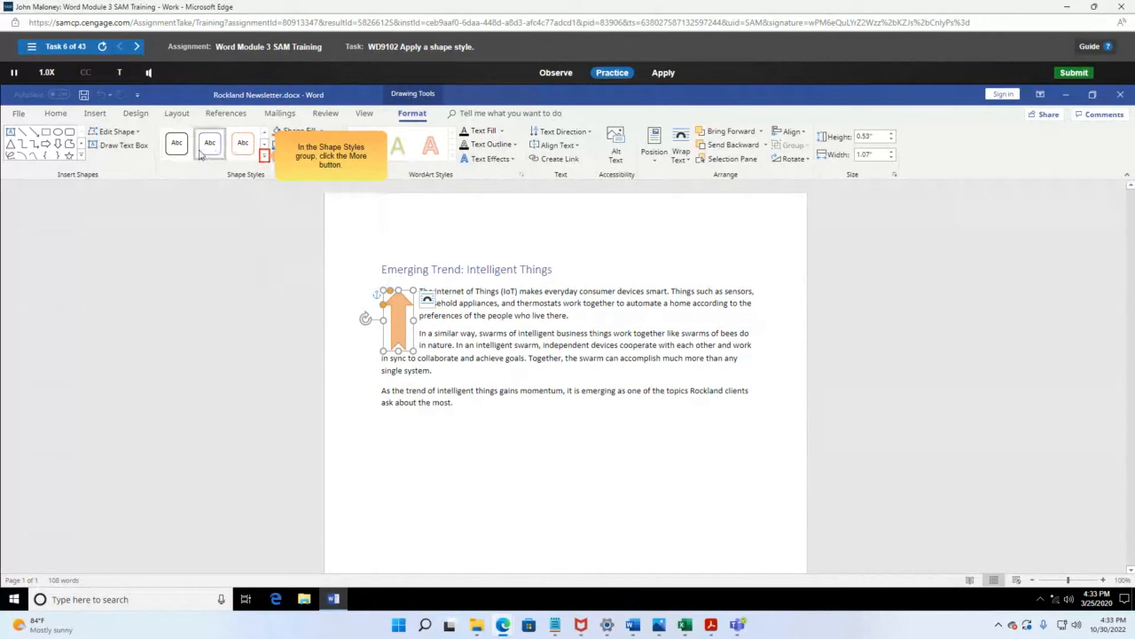
left_click(263, 158)
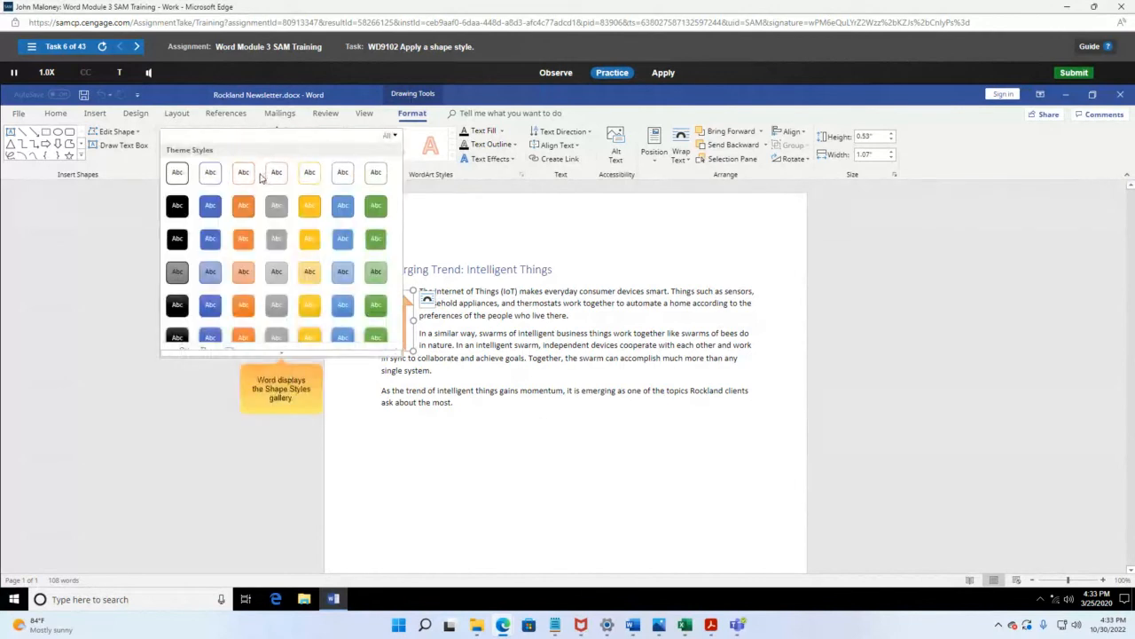
left_click(244, 305)
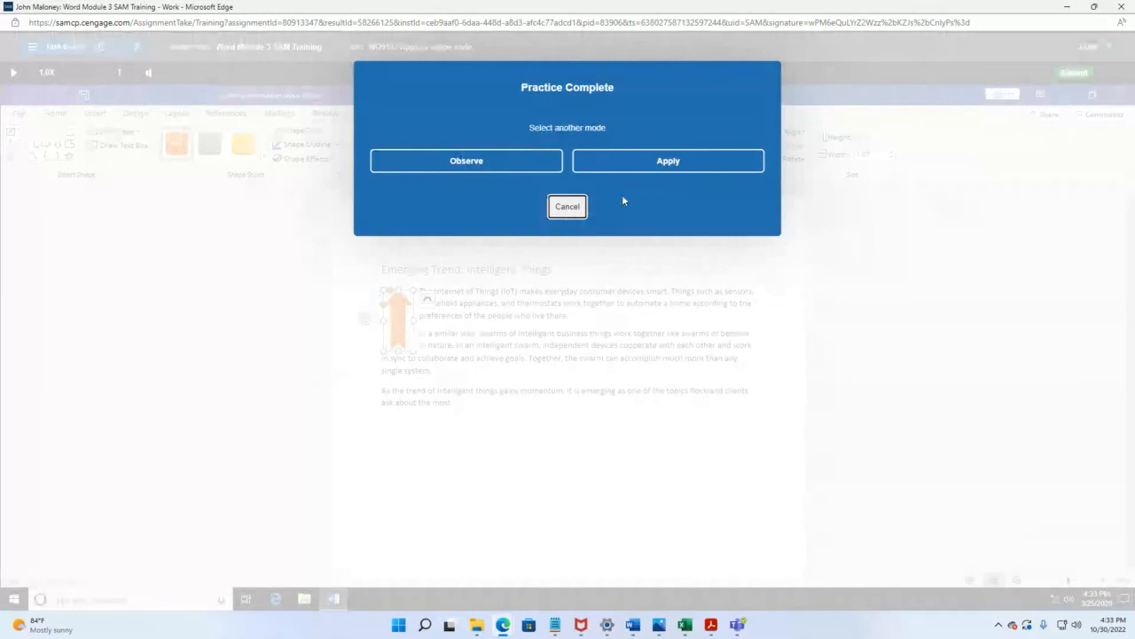
Step: Switch the task to Apply mode and give the arrow the Moderate Effect - Orange, Accent 2 shape style
left_click(670, 170)
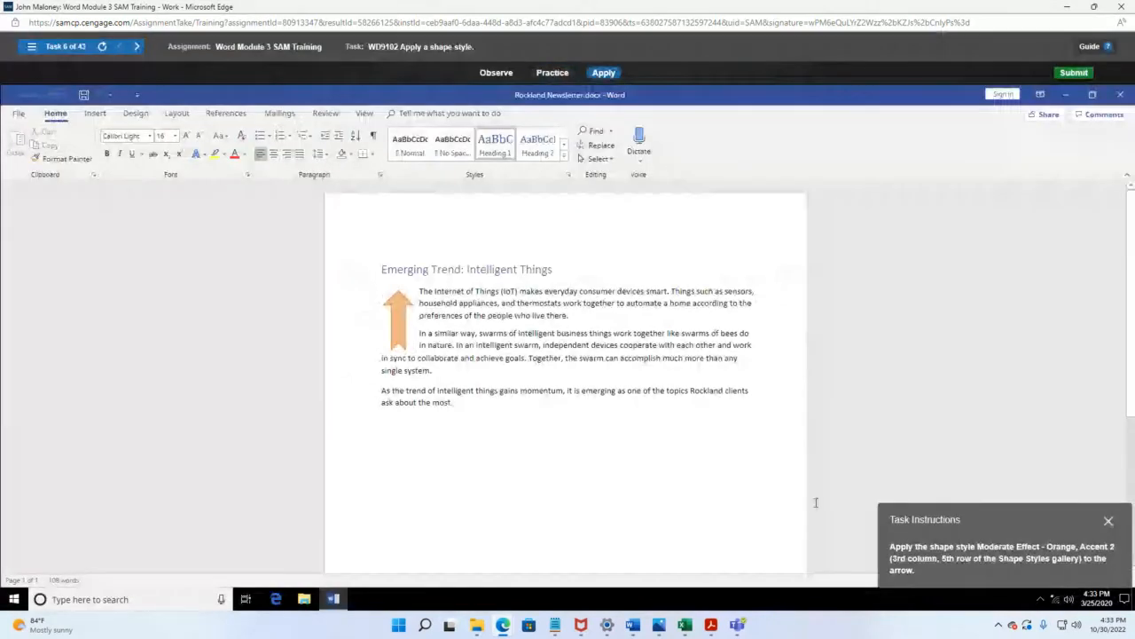
left_click_drag(1011, 521, 174, 244)
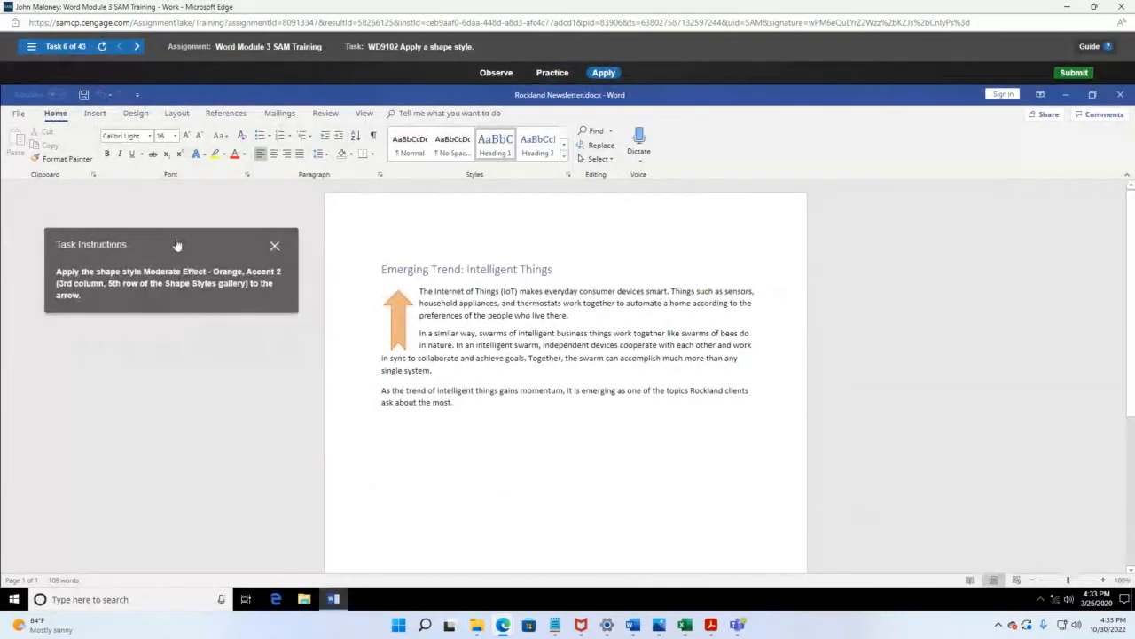
left_click(392, 304)
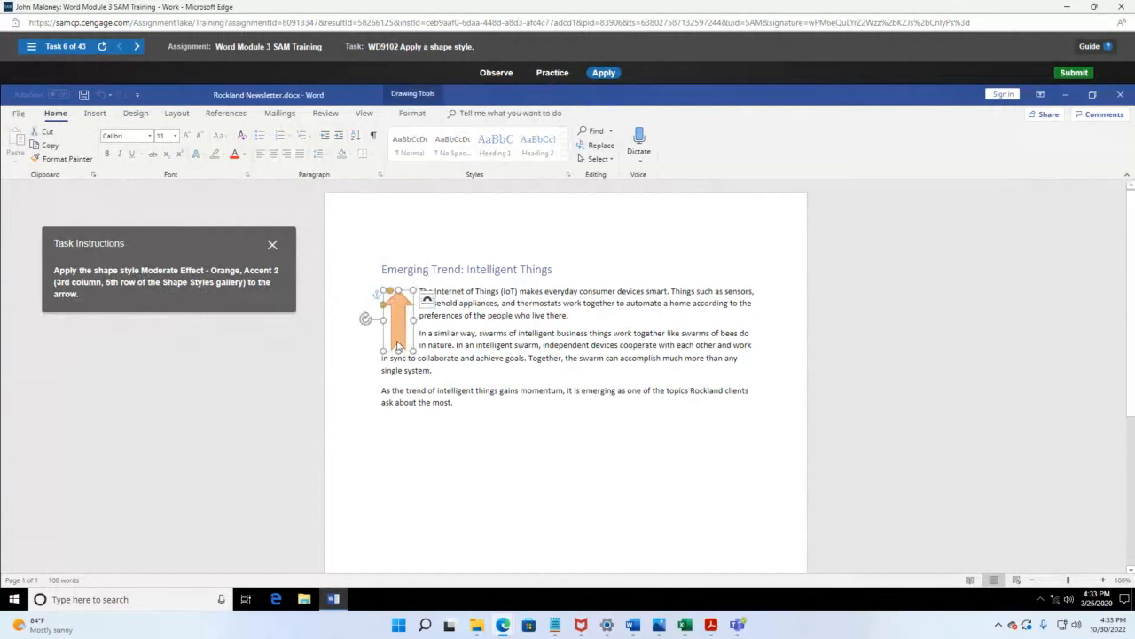
left_click(413, 114)
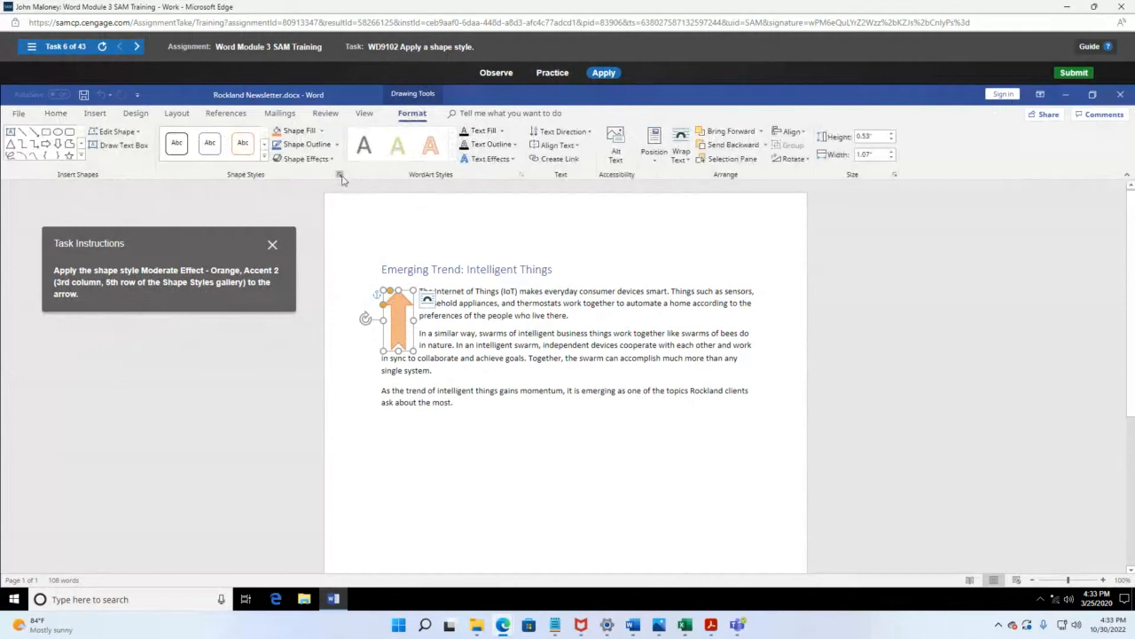
left_click(263, 157)
left_click_drag(209, 266, 587, 206)
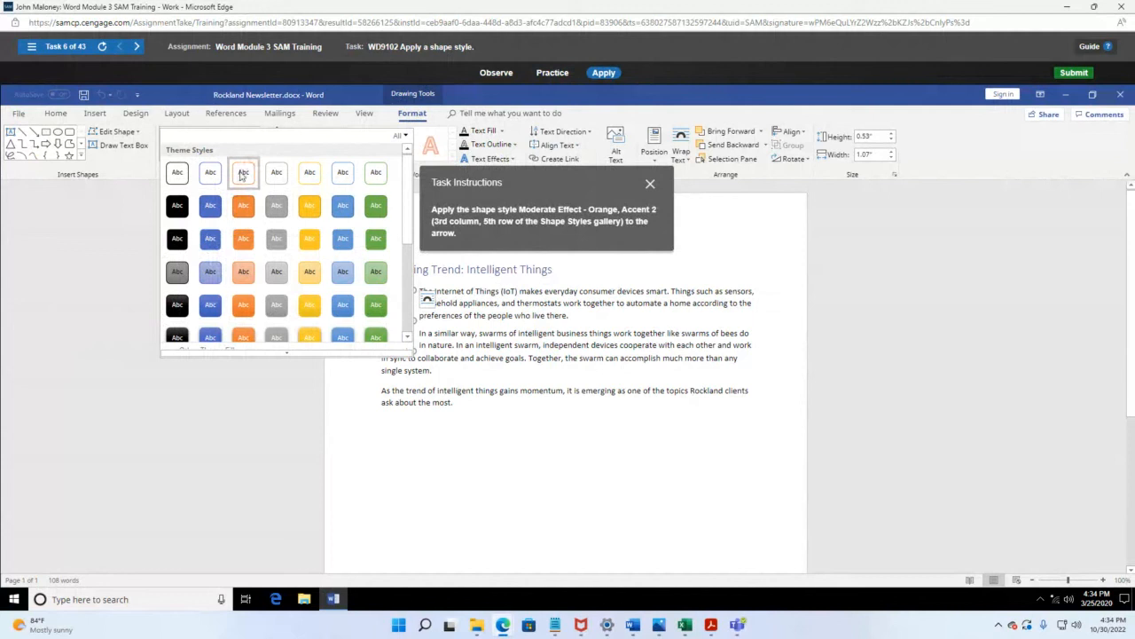
left_click(245, 306)
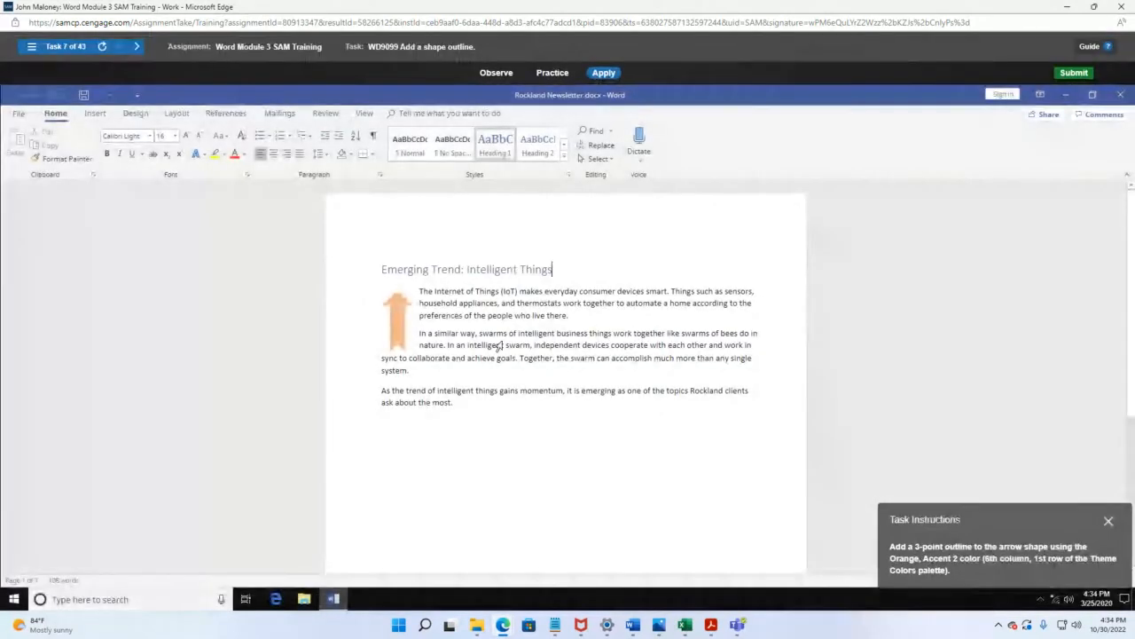
Step: Try to outline the arrow with a 3 pt Orange, Accent 2 Text Outline
left_click_drag(1021, 521, 180, 227)
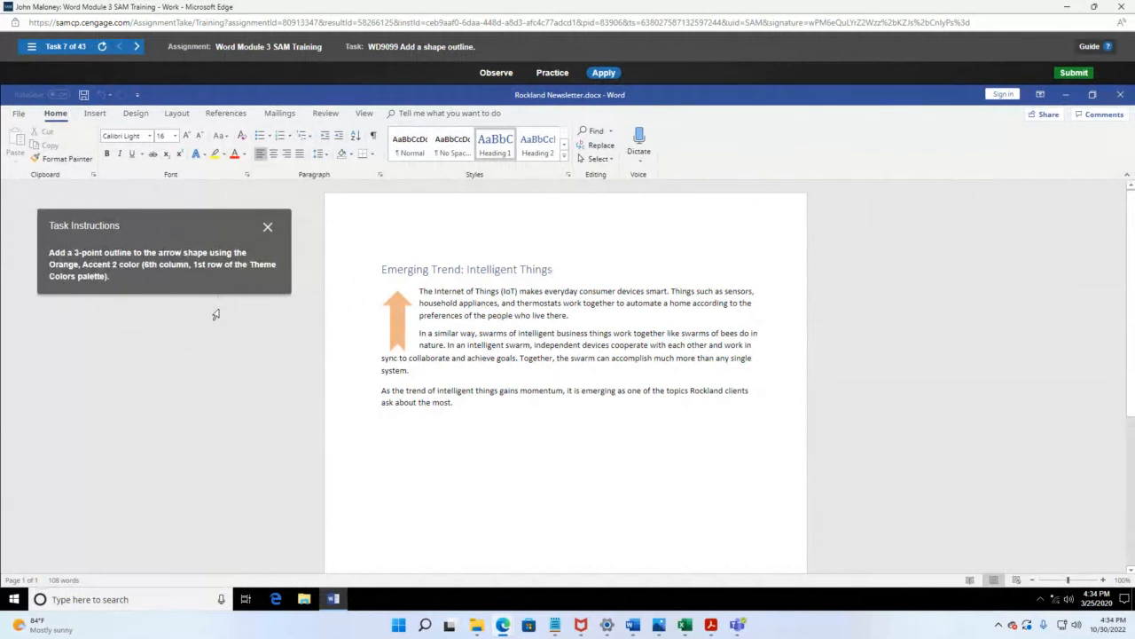
left_click(397, 322)
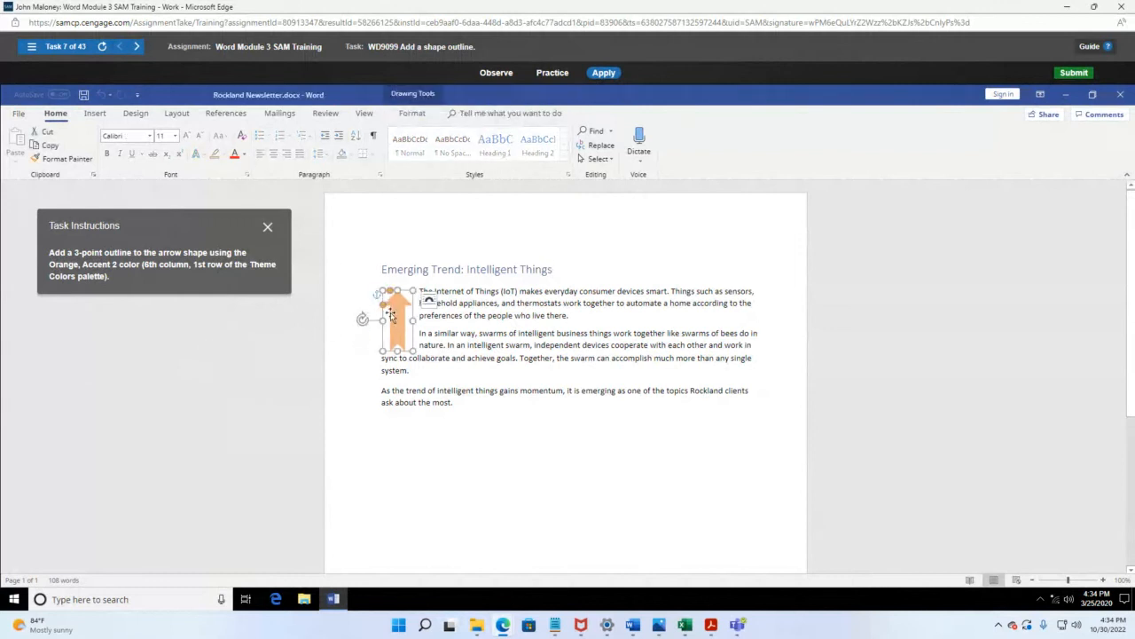
left_click(411, 113)
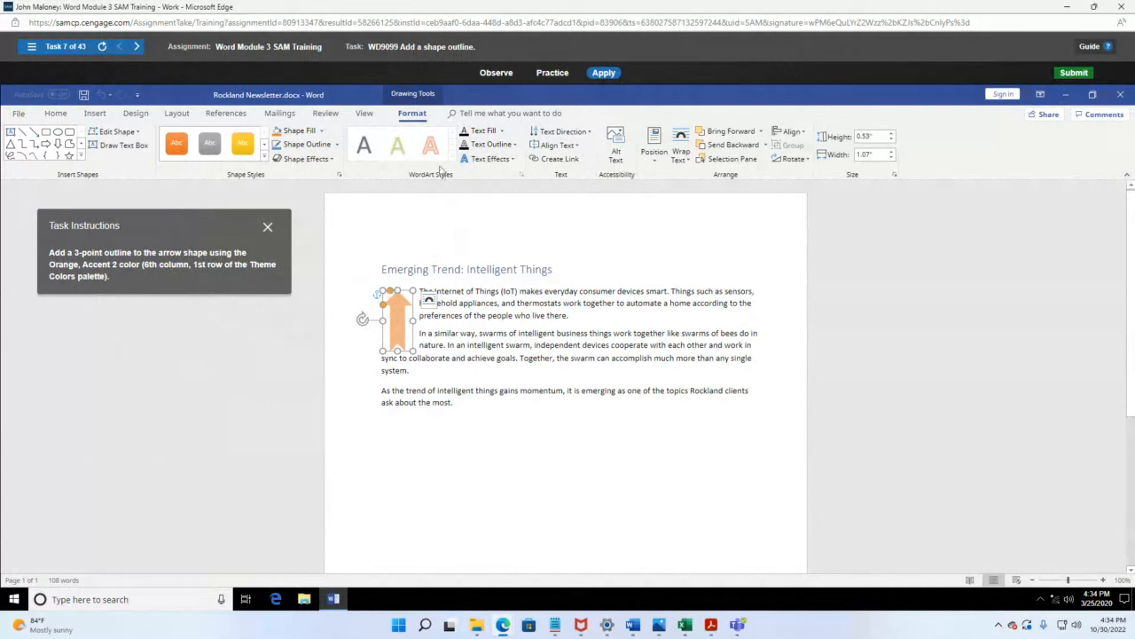
left_click(513, 145)
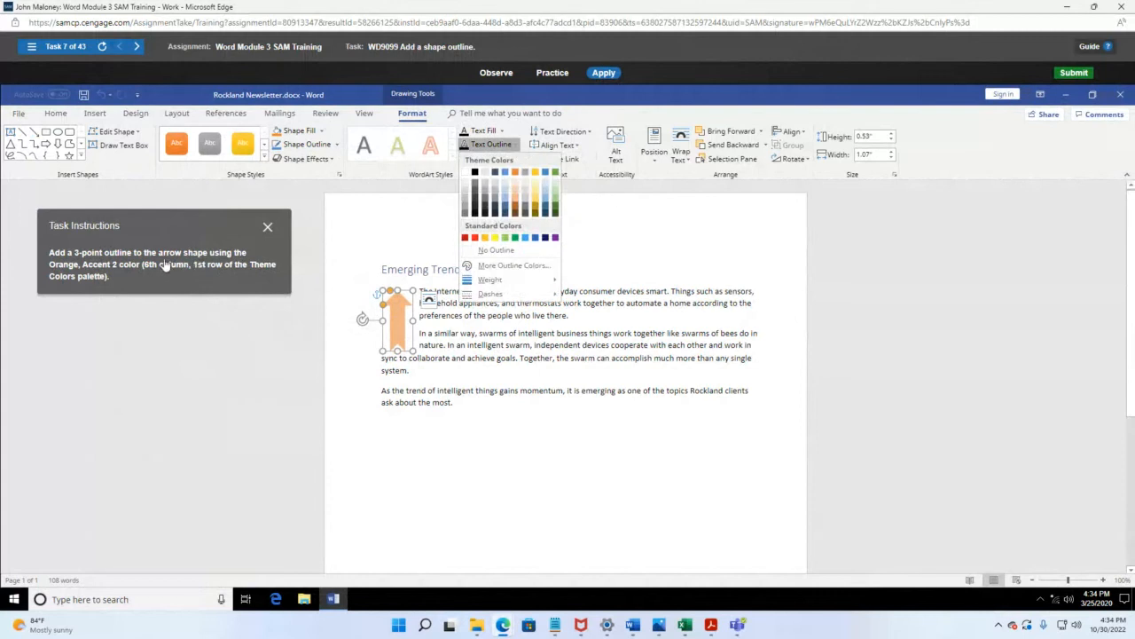
mouse_move(493, 283)
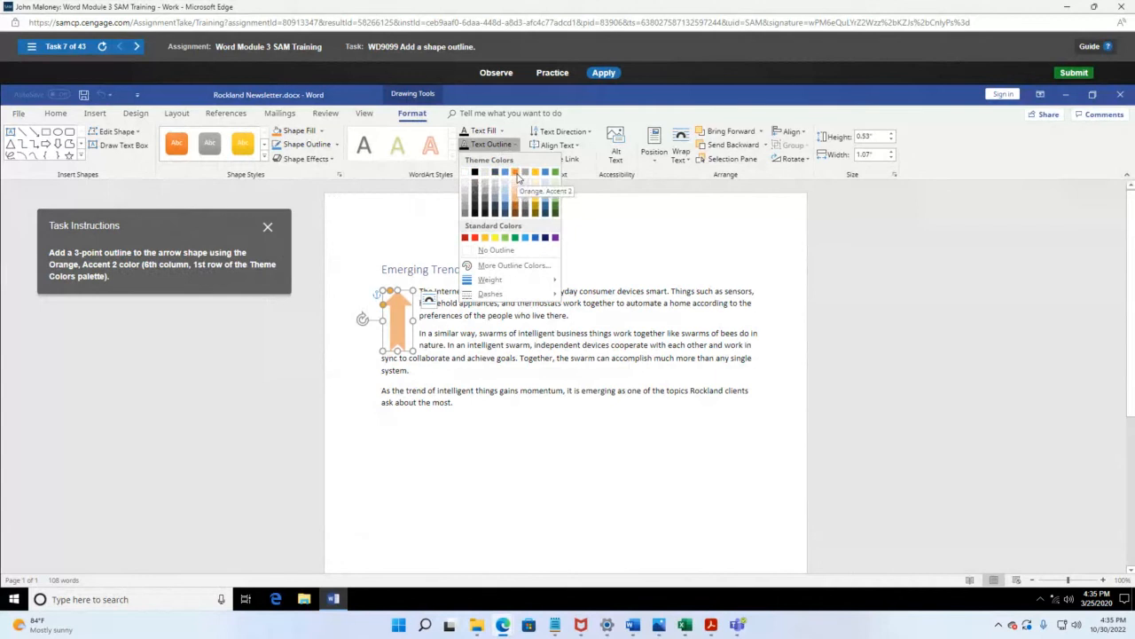
left_click(517, 176)
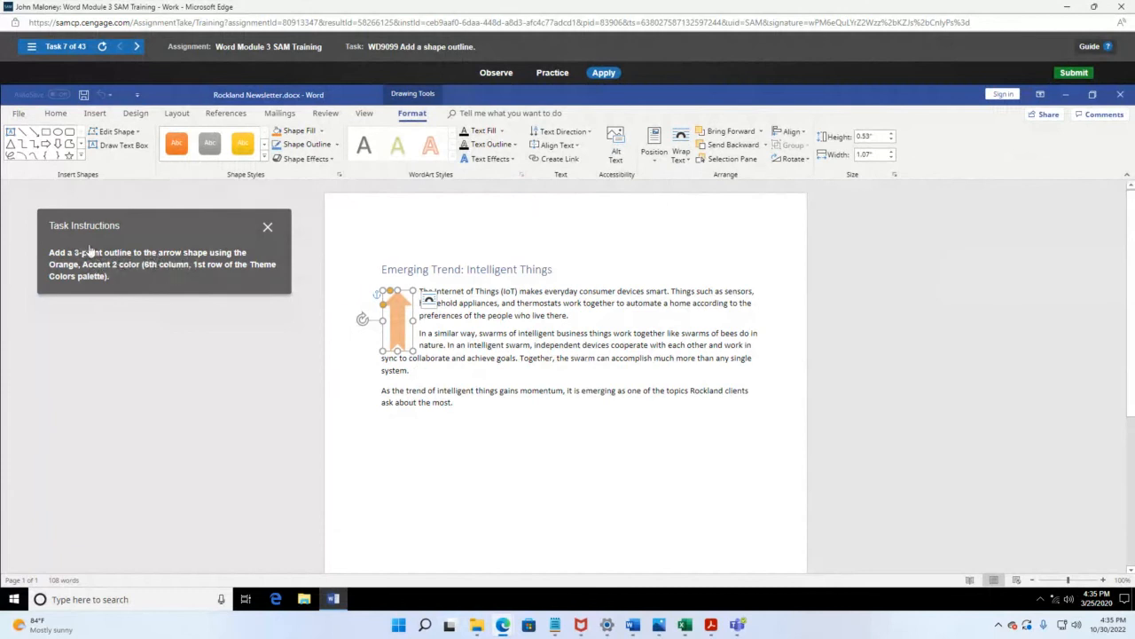
left_click(514, 146)
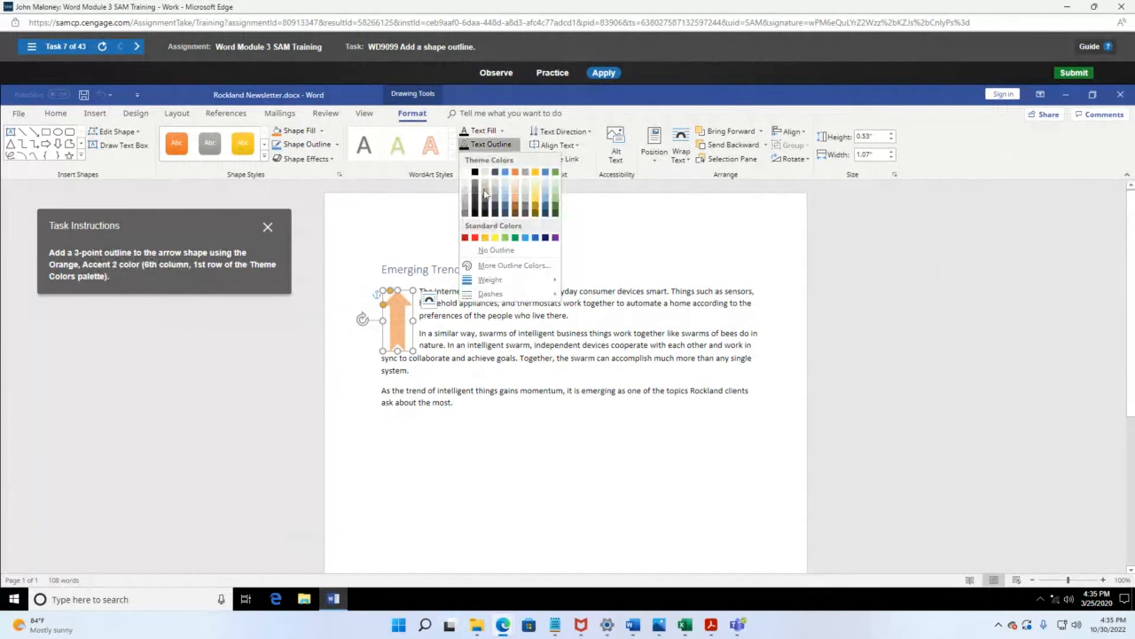
mouse_move(499, 281)
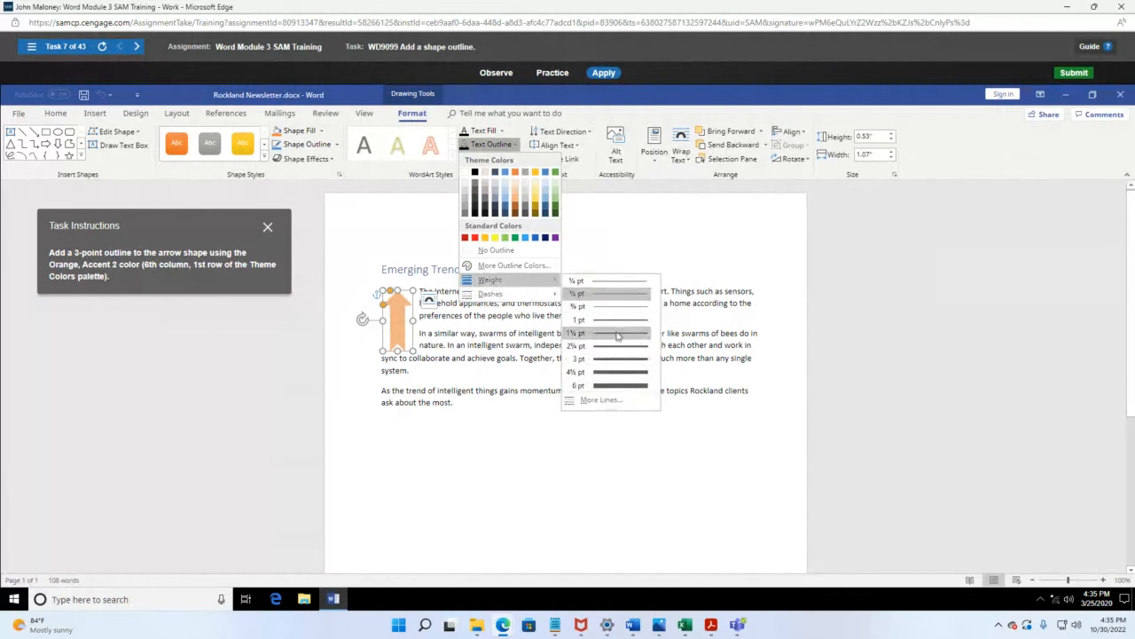
left_click(618, 360)
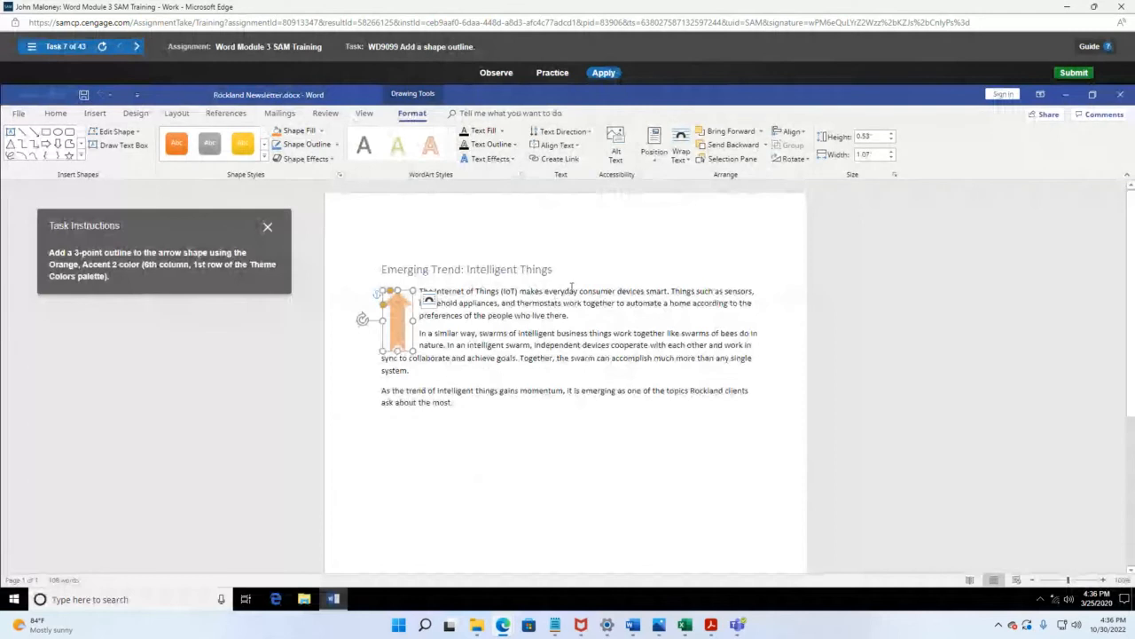
left_click(265, 162)
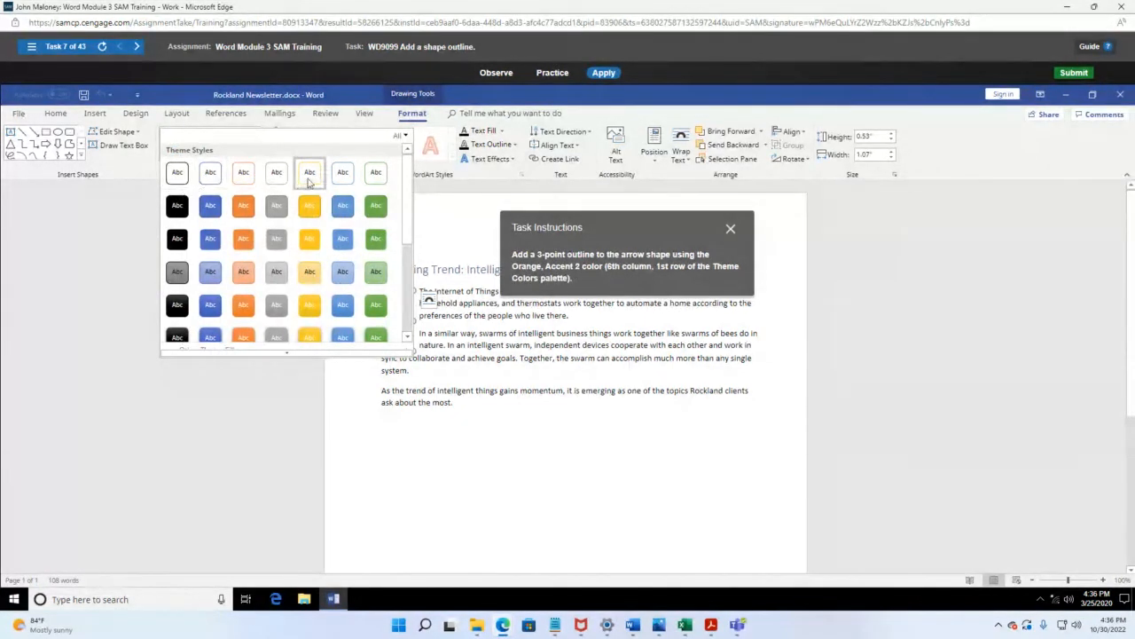
left_click(429, 209)
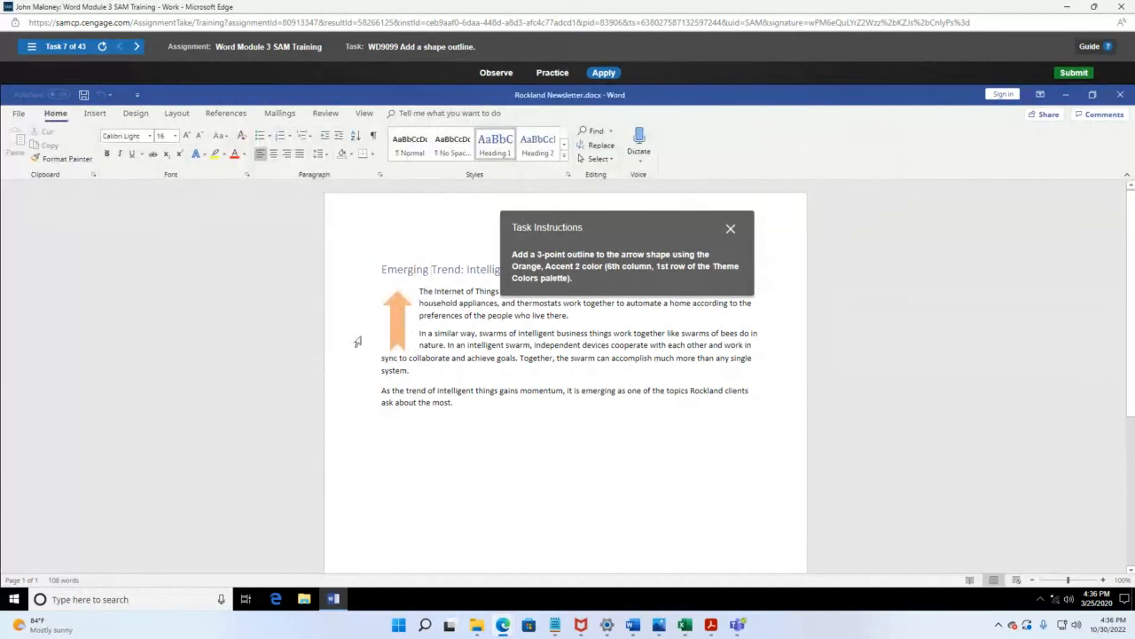
left_click(398, 326)
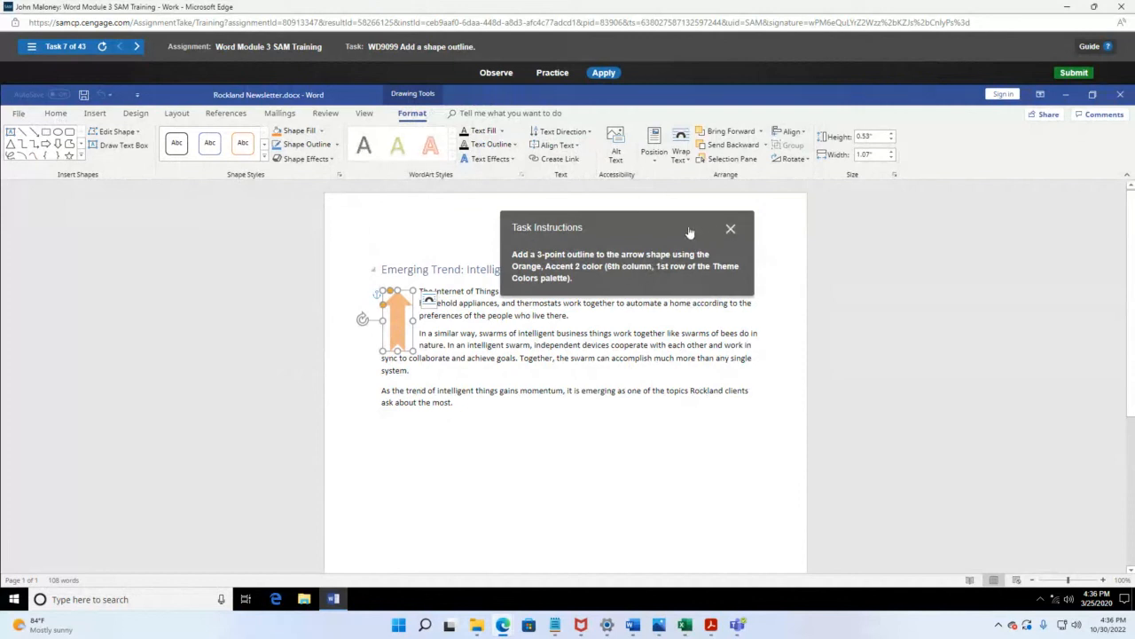
left_click_drag(688, 232, 320, 322)
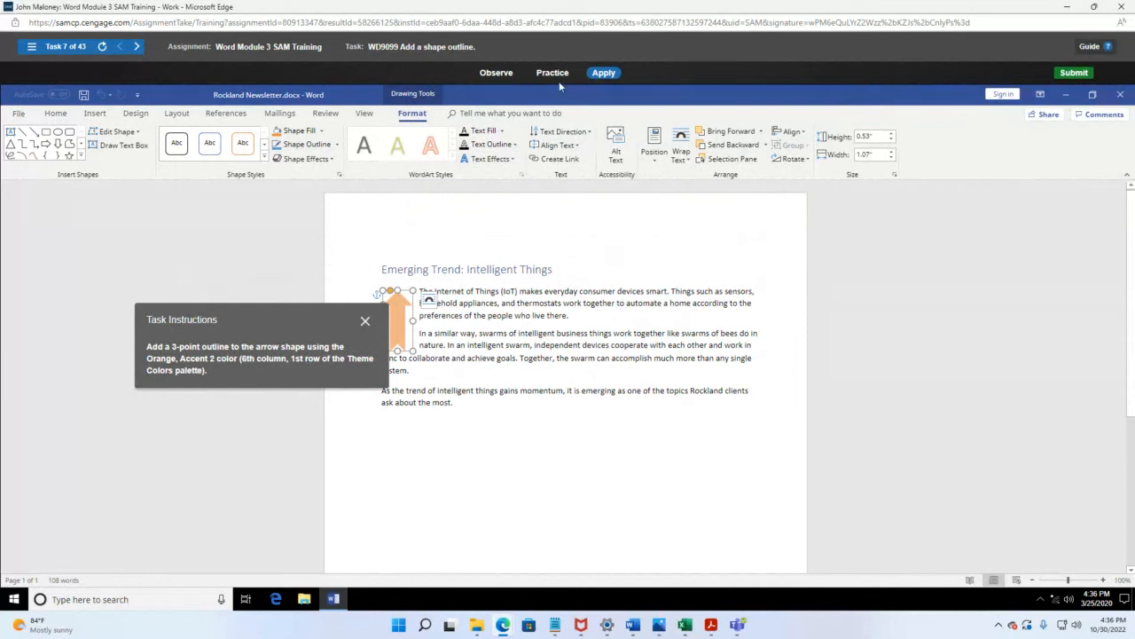
Step: Follow the shape outline task in Observe mode, covering the Orange, Accent 2 color and the 3 pt weight
left_click(501, 75)
left_click(552, 342)
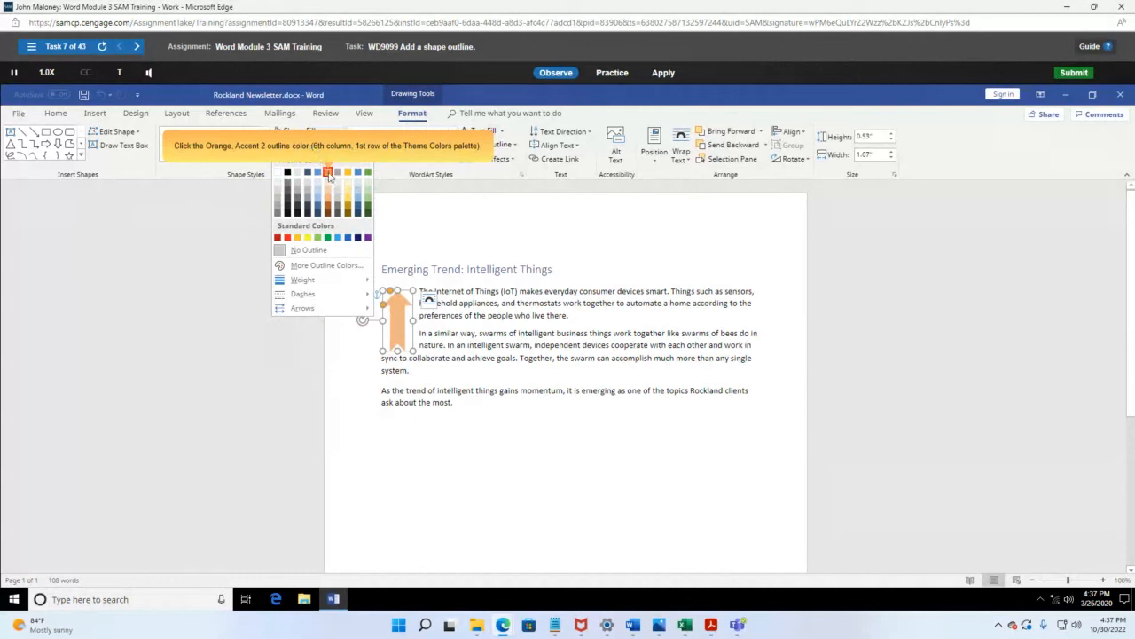
left_click(327, 172)
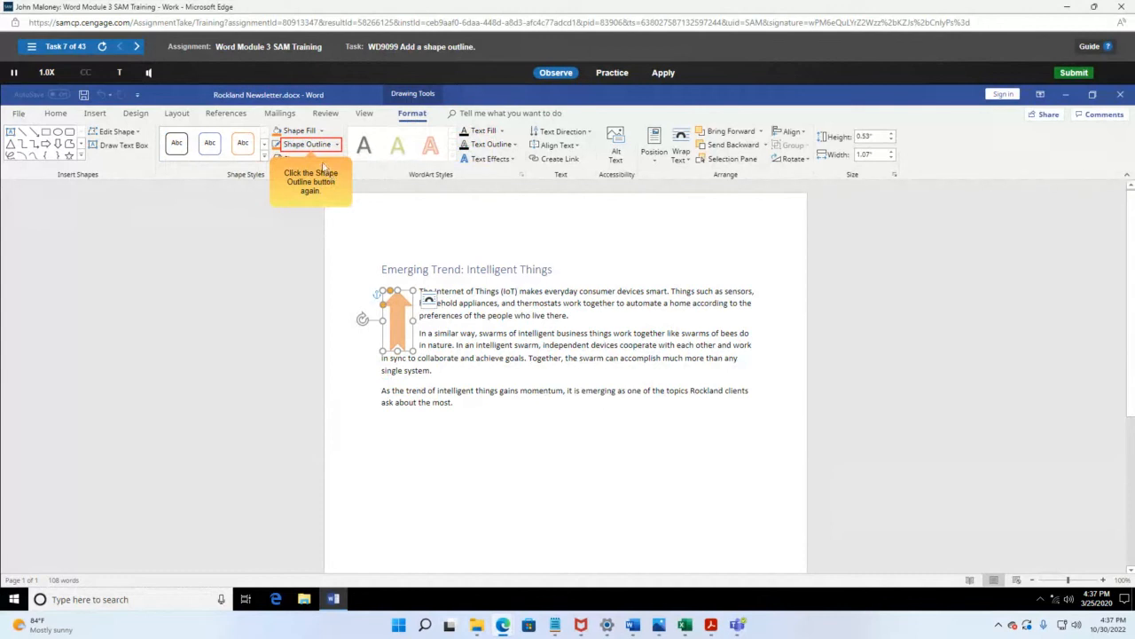
left_click(311, 147)
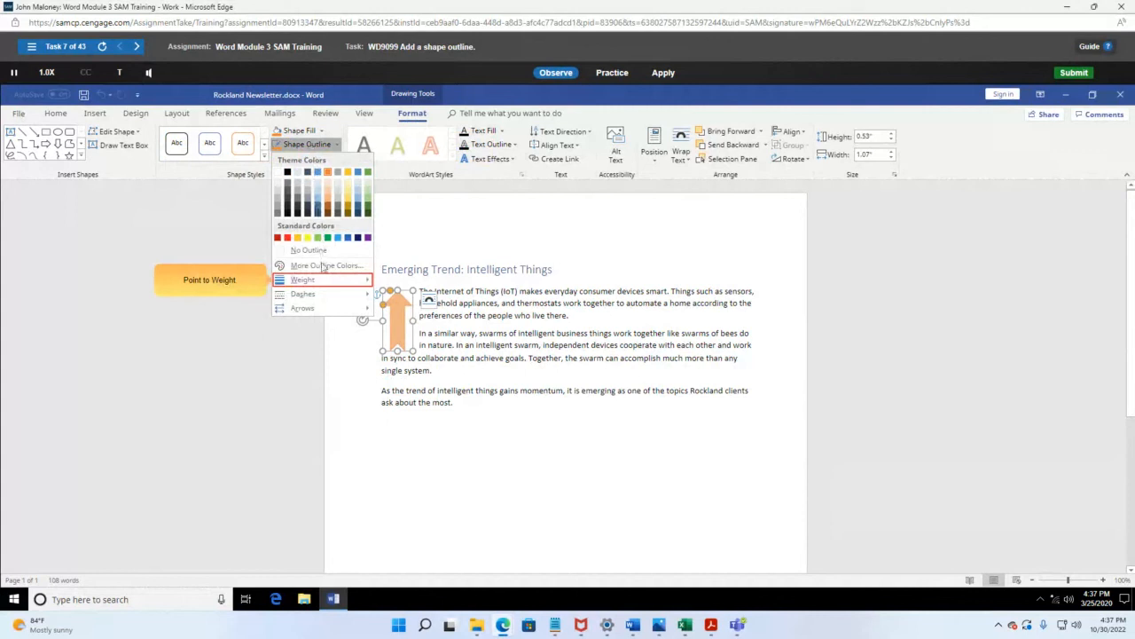
mouse_move(325, 284)
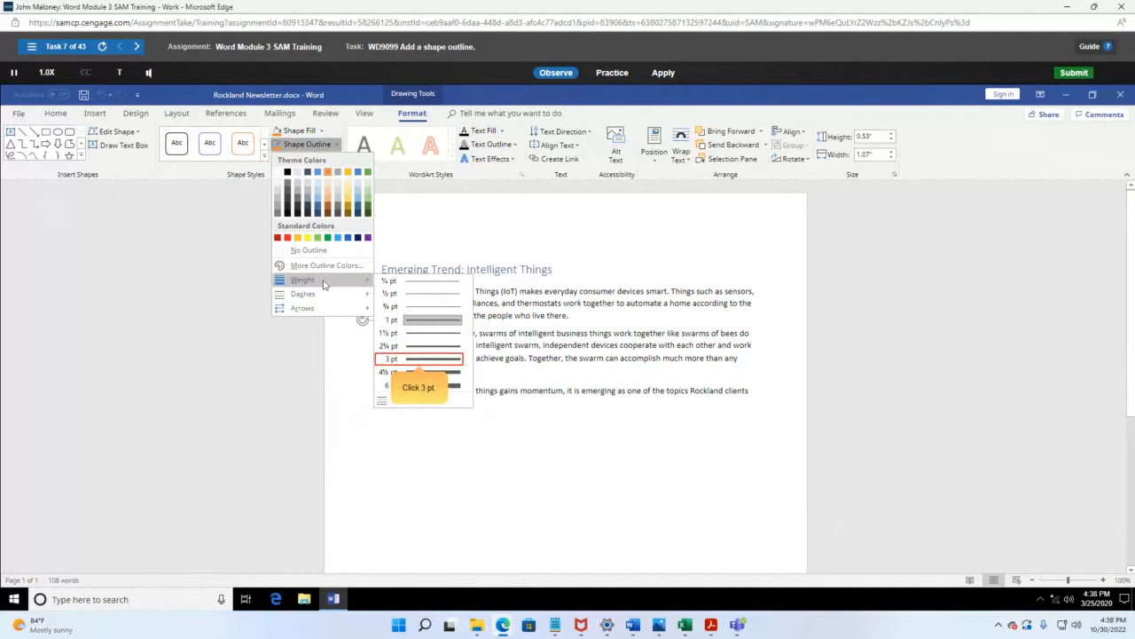
left_click(420, 359)
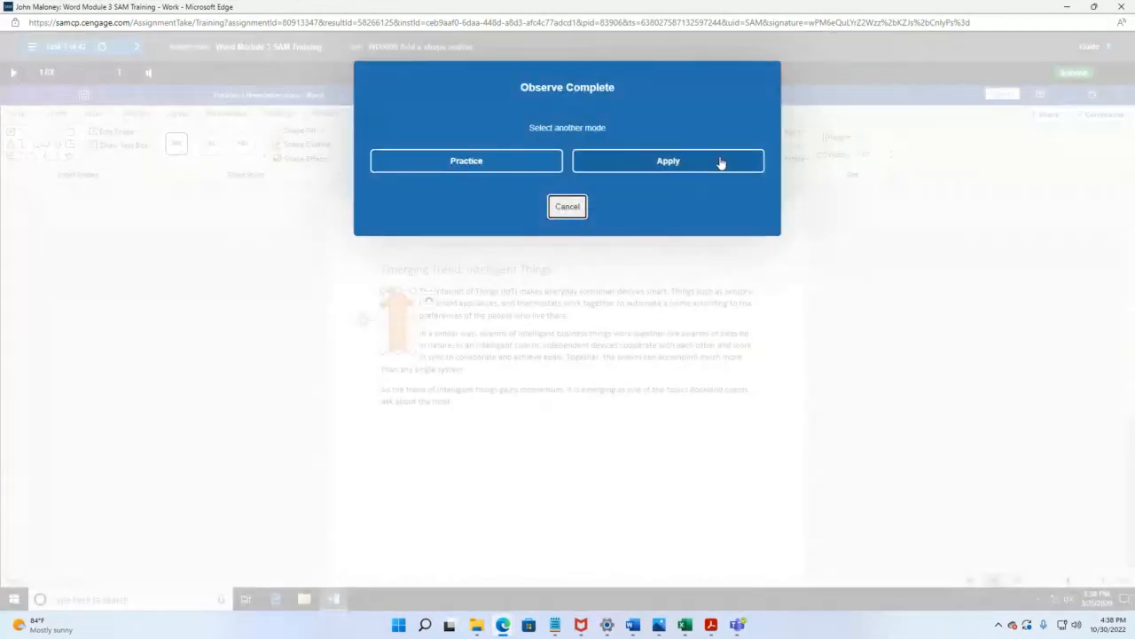
Step: Switch the task to Apply mode and give the arrow an Orange, Accent 2 shape outline
left_click(722, 165)
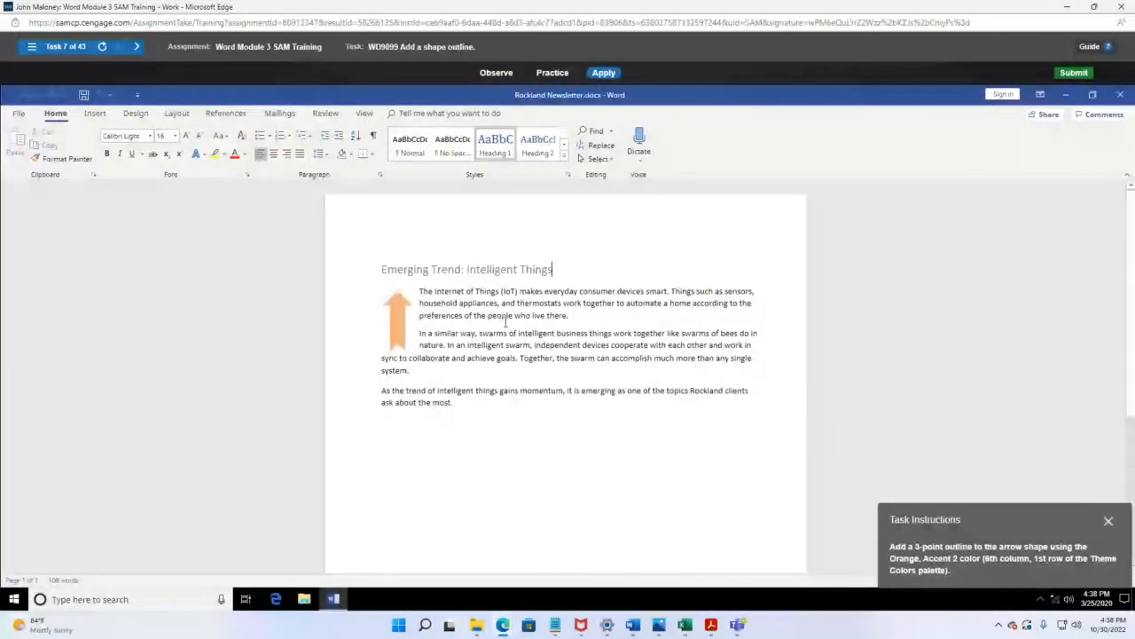
left_click(397, 319)
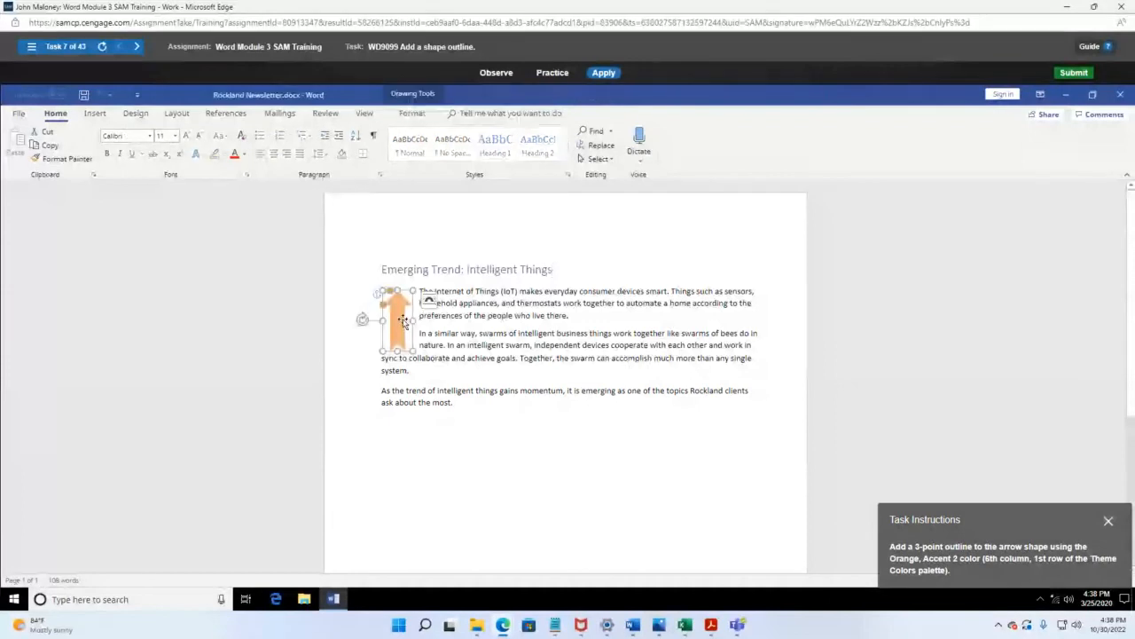
left_click(412, 113)
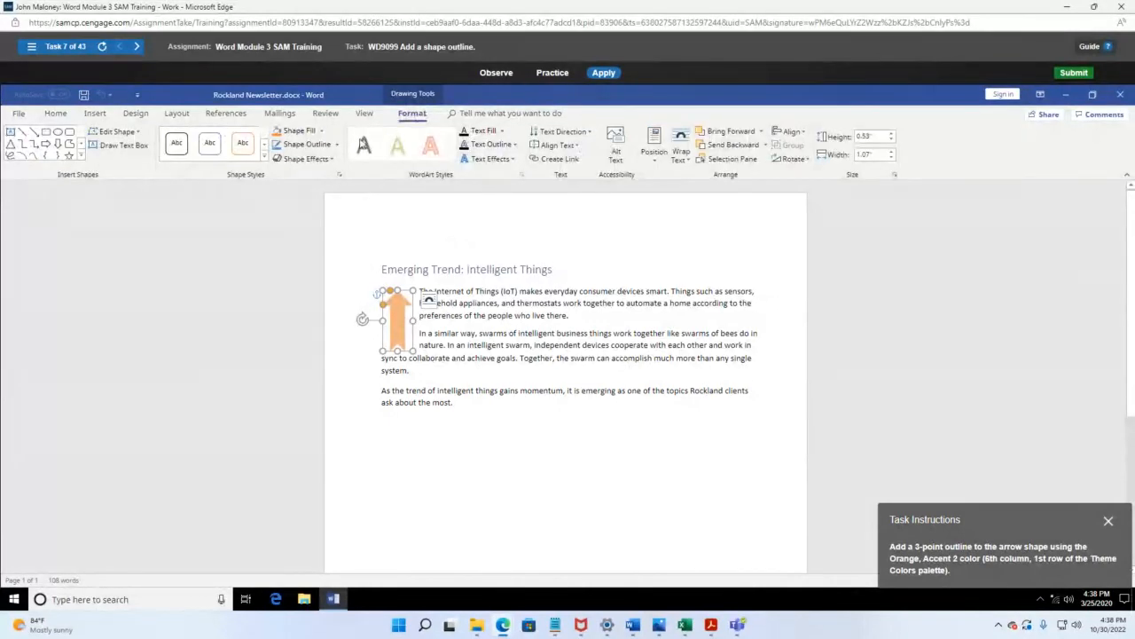
left_click(333, 145)
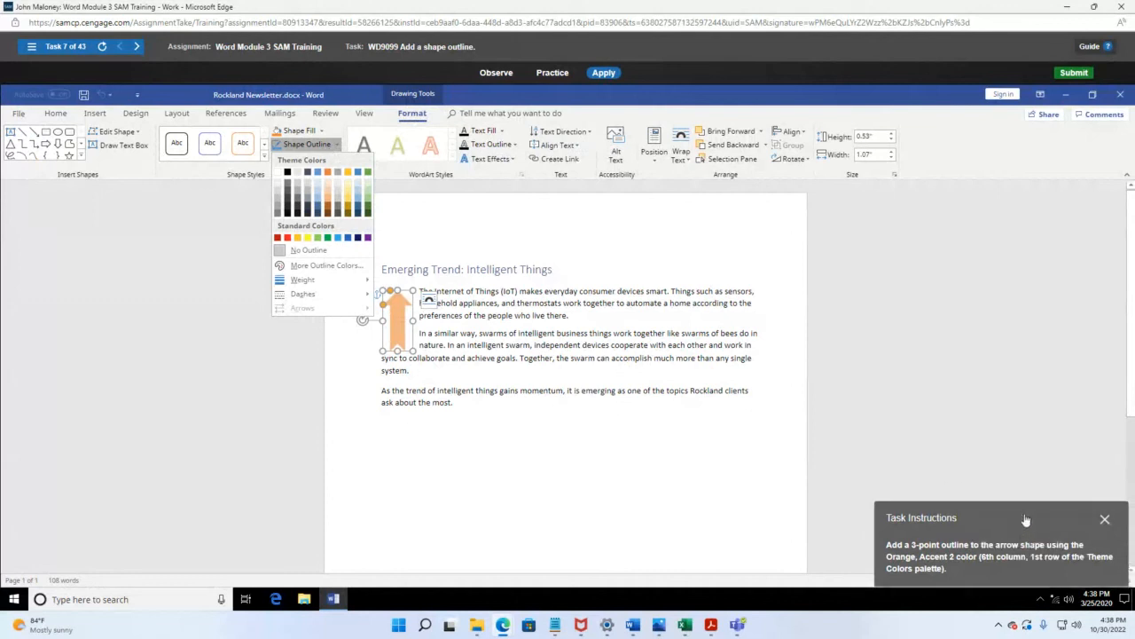
left_click_drag(1026, 518, 227, 344)
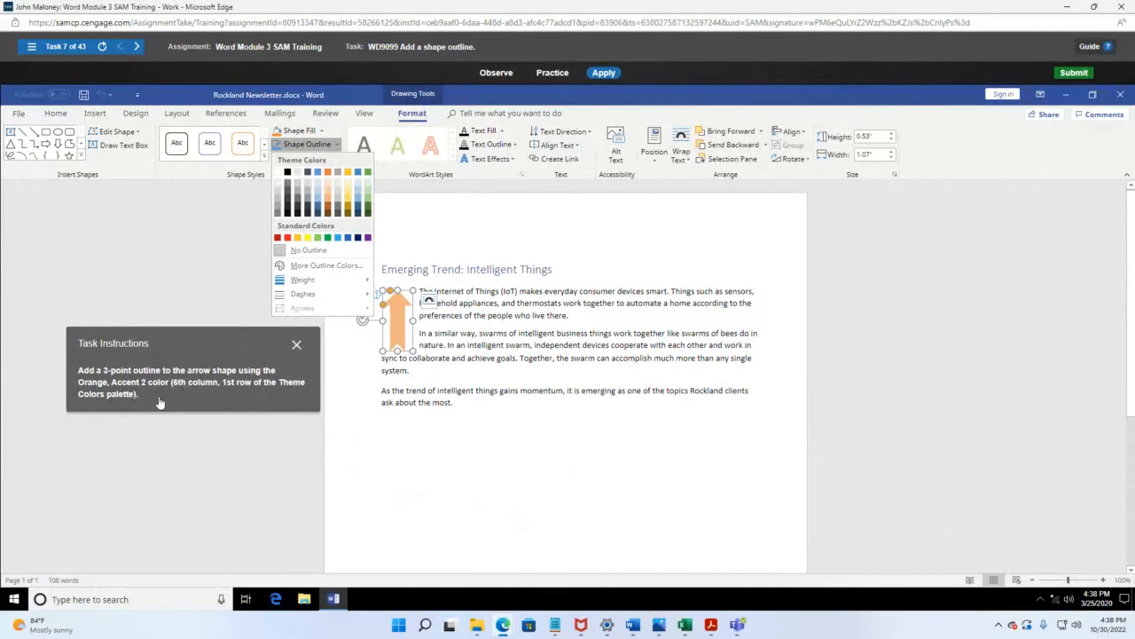
left_click(327, 172)
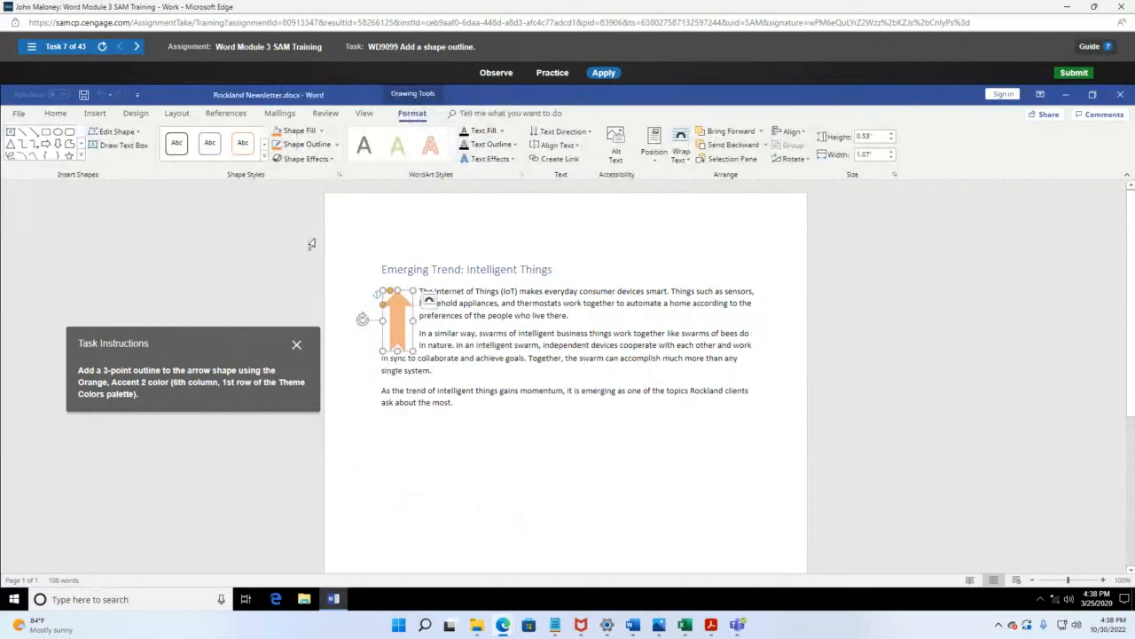
Step: Set the weight of the arrow's shape outline to 3 pt
left_click(314, 146)
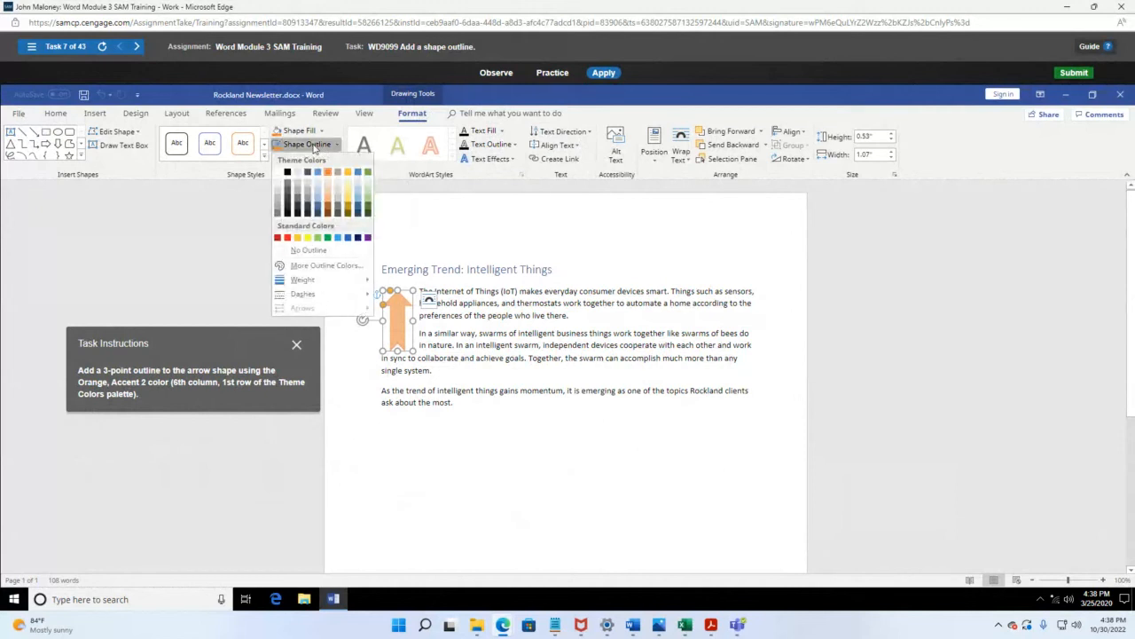
left_click(306, 280)
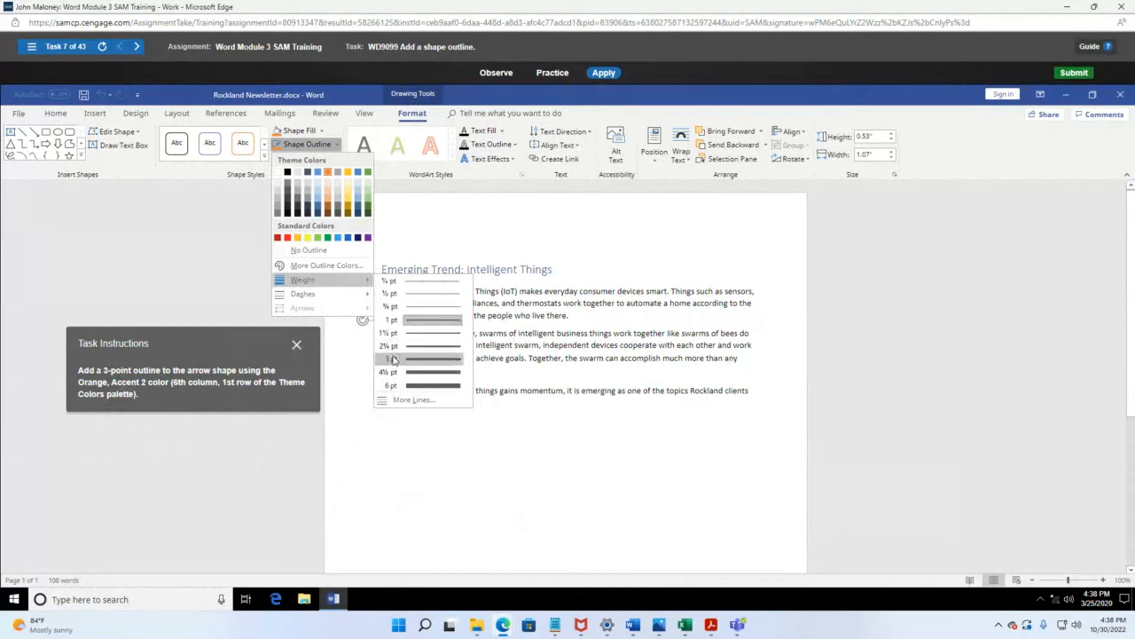
left_click(446, 366)
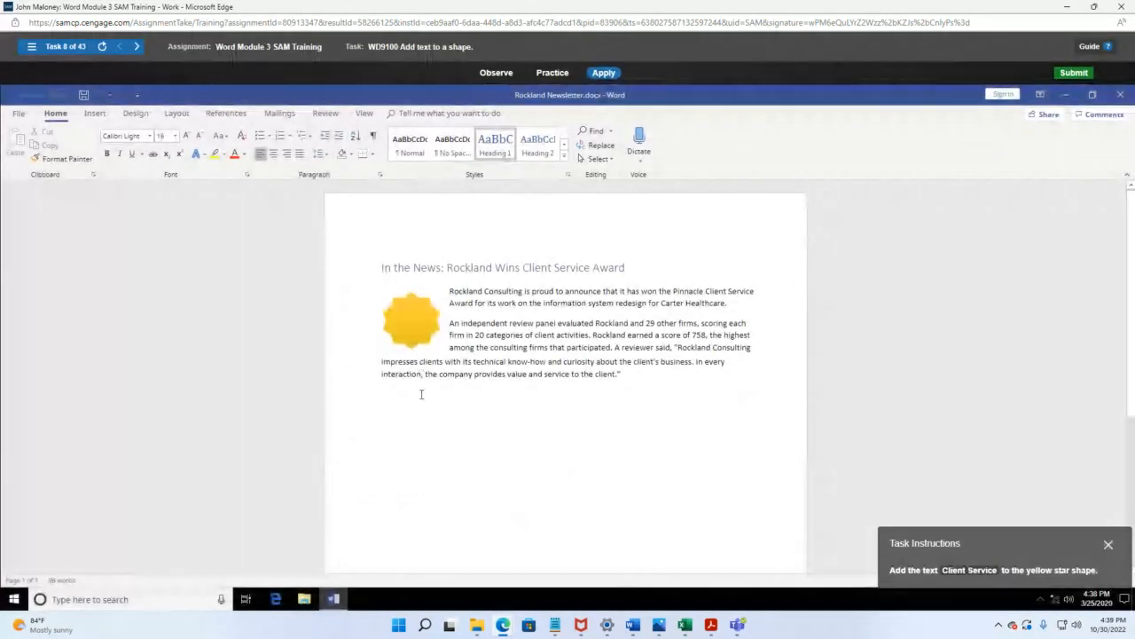
Step: Move the task instructions aside and add the text Client Service to the yellow star shape
left_click_drag(1009, 547, 195, 276)
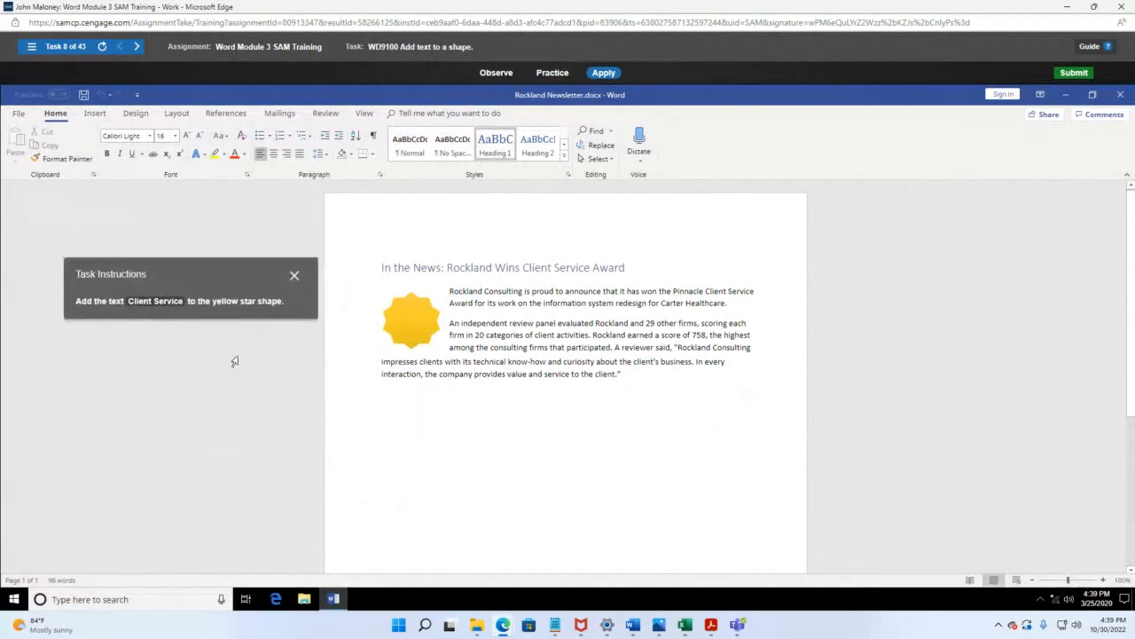
left_click(410, 325)
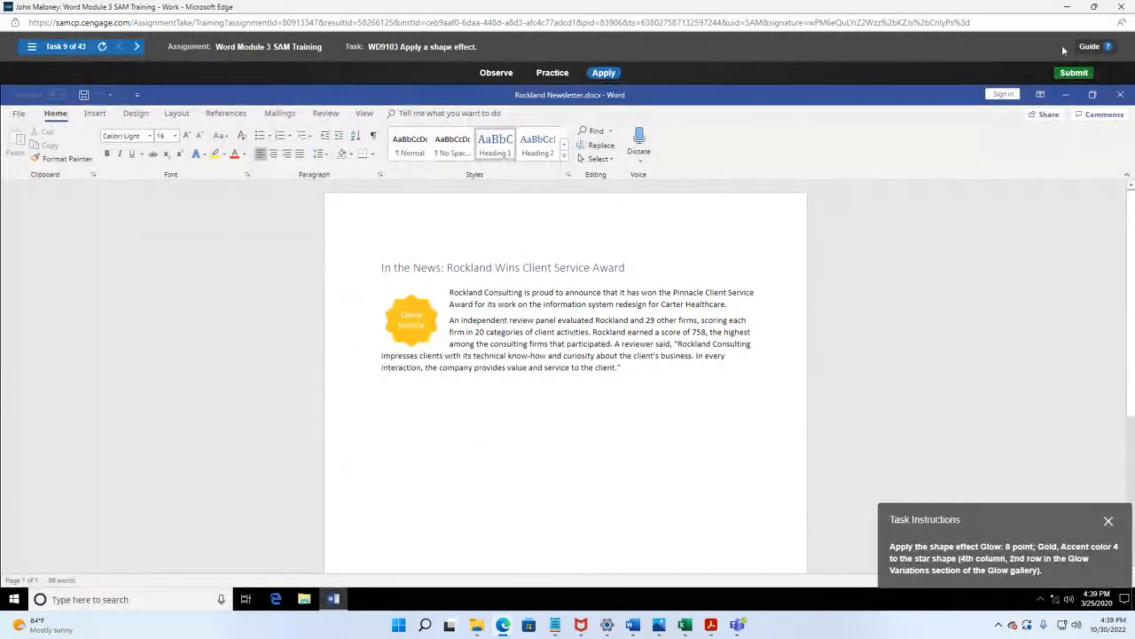
Step: Close the Word Module 3 SAM Training and start the Word Module 4 SAM Training in a maximized window
left_click(1124, 7)
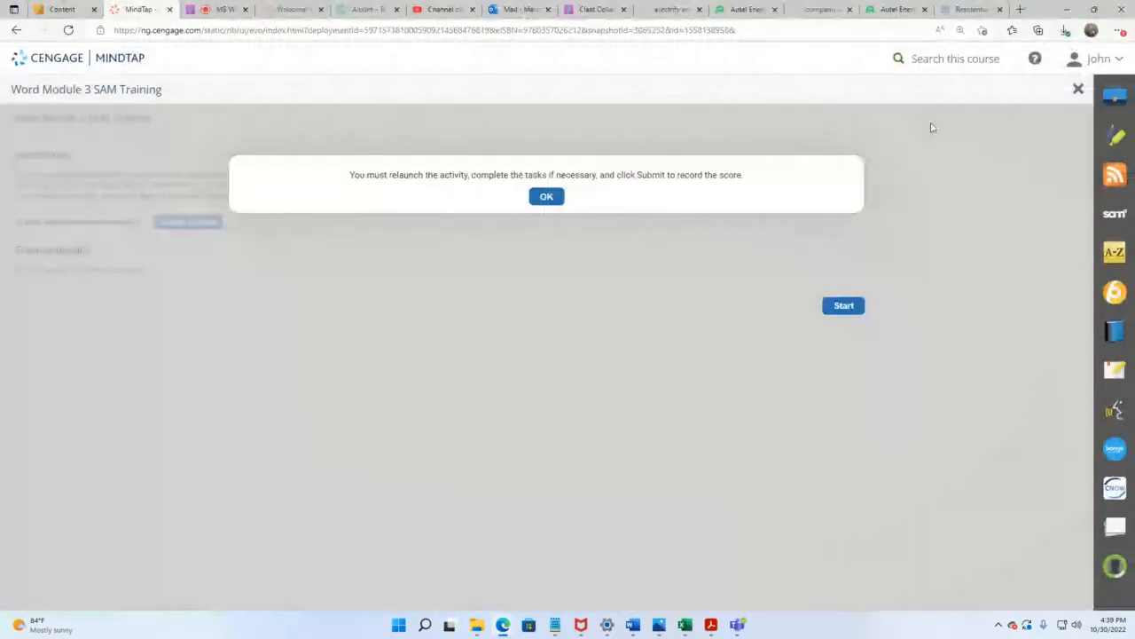
left_click(1078, 91)
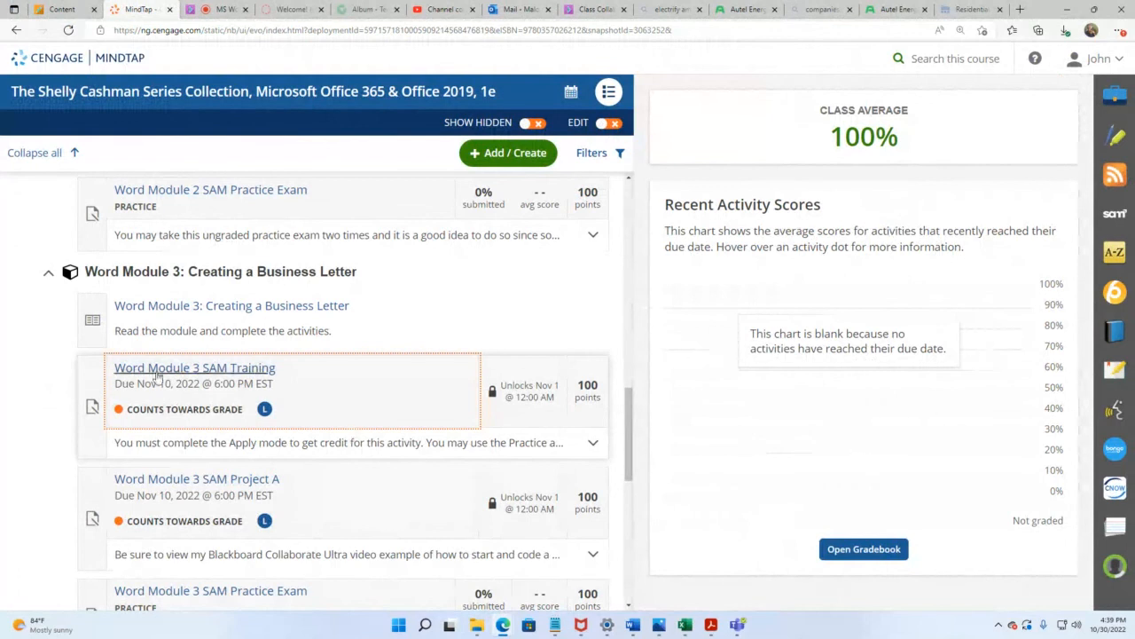
scroll(197, 395, "down", 1)
scroll(197, 394, "down", 2)
scroll(197, 395, "down", 1)
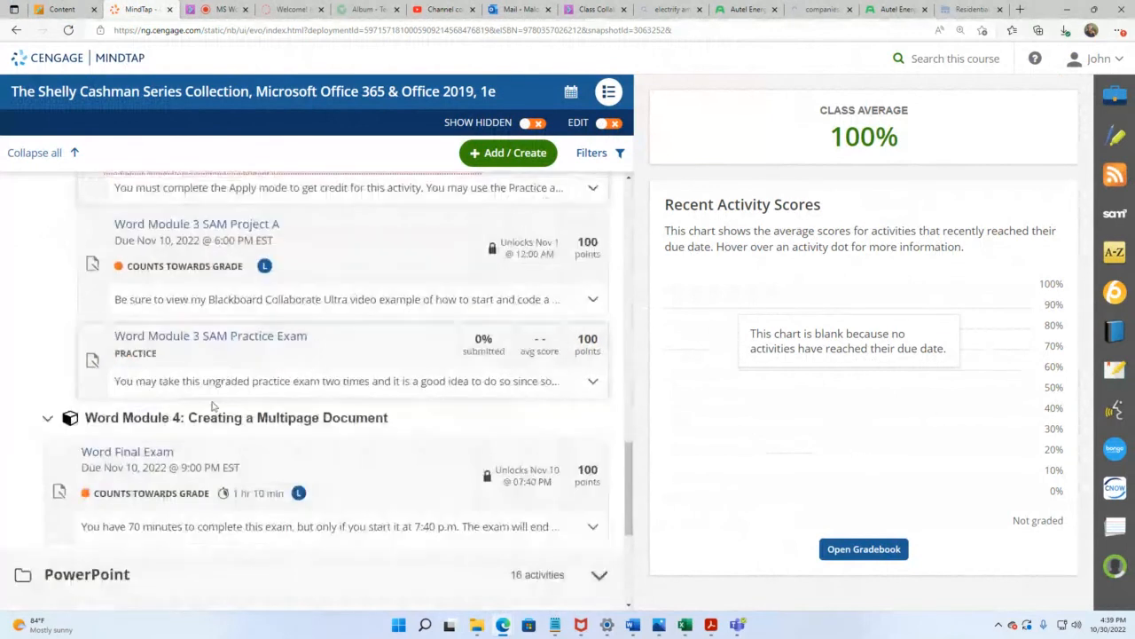
left_click(218, 414)
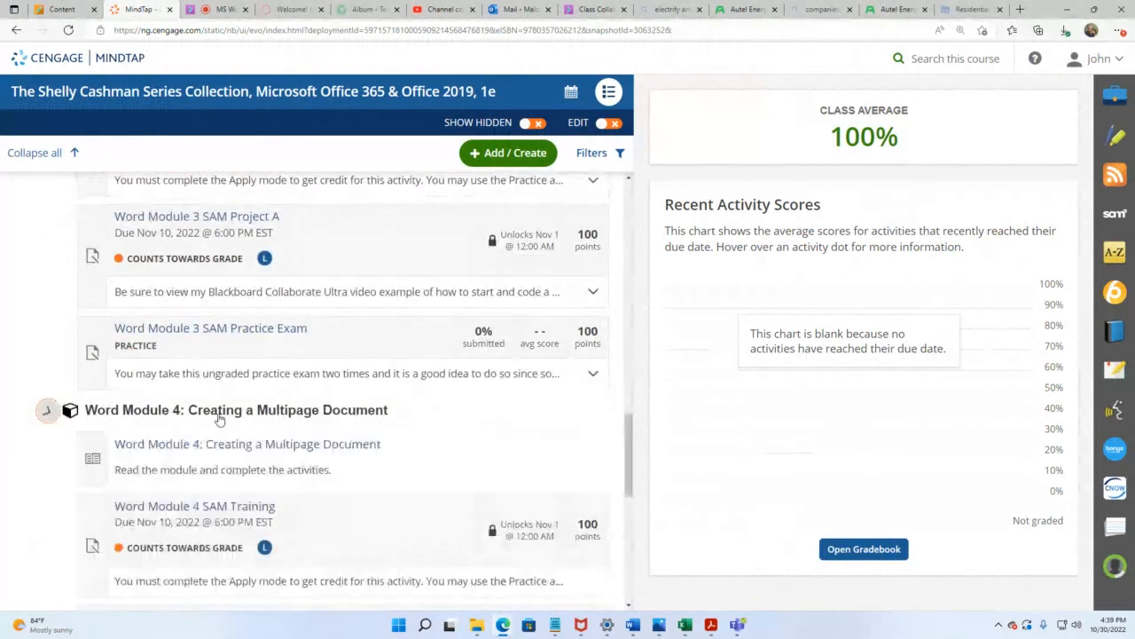
left_click(226, 510)
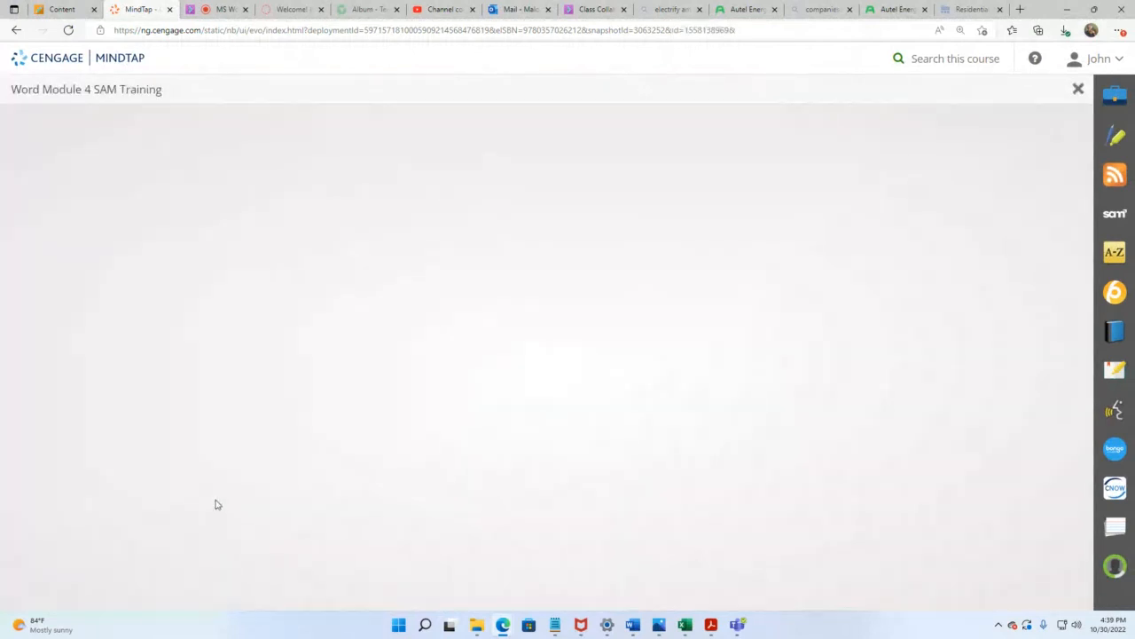
left_click(849, 311)
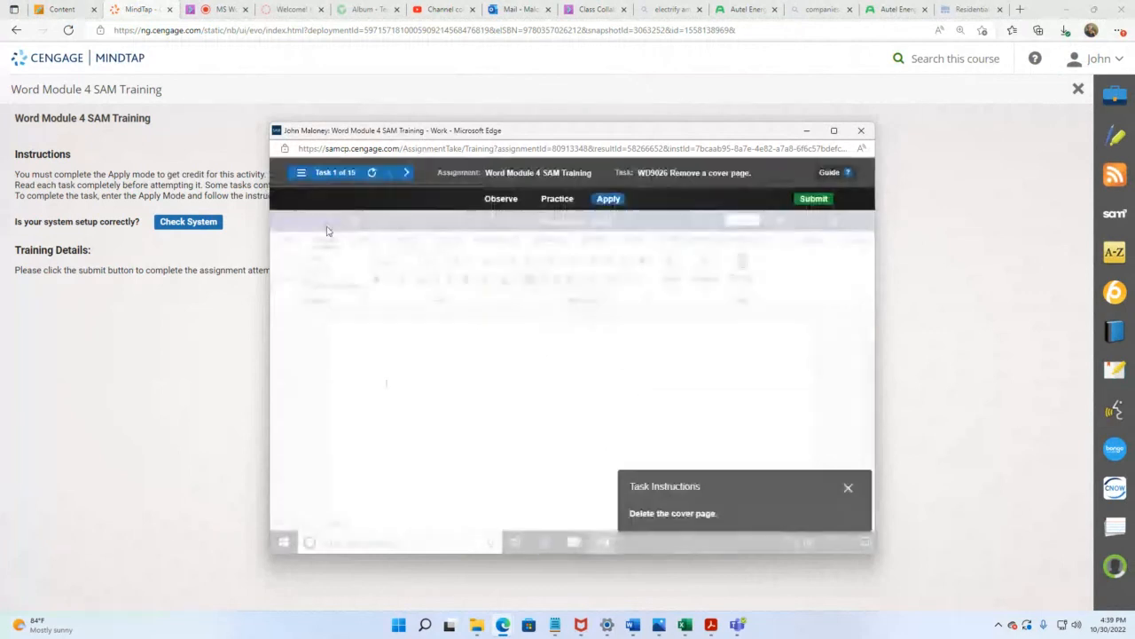
left_click(835, 131)
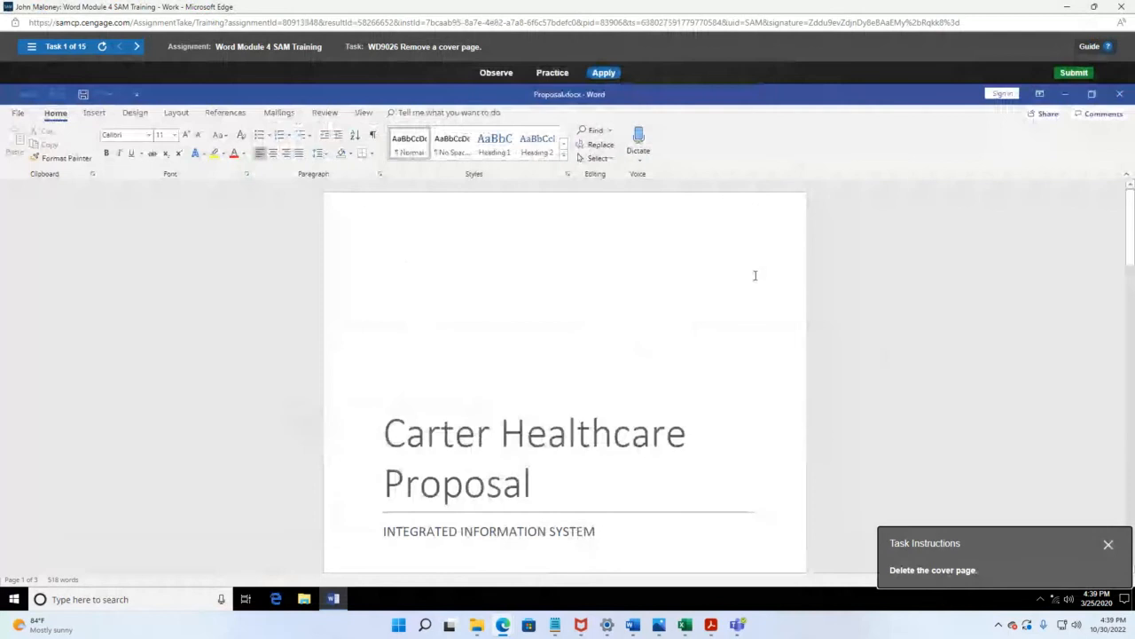
Step: Remove the current cover page from the Carter Healthcare proposal, keeping the task instructions out of the way
left_click_drag(1051, 544, 231, 314)
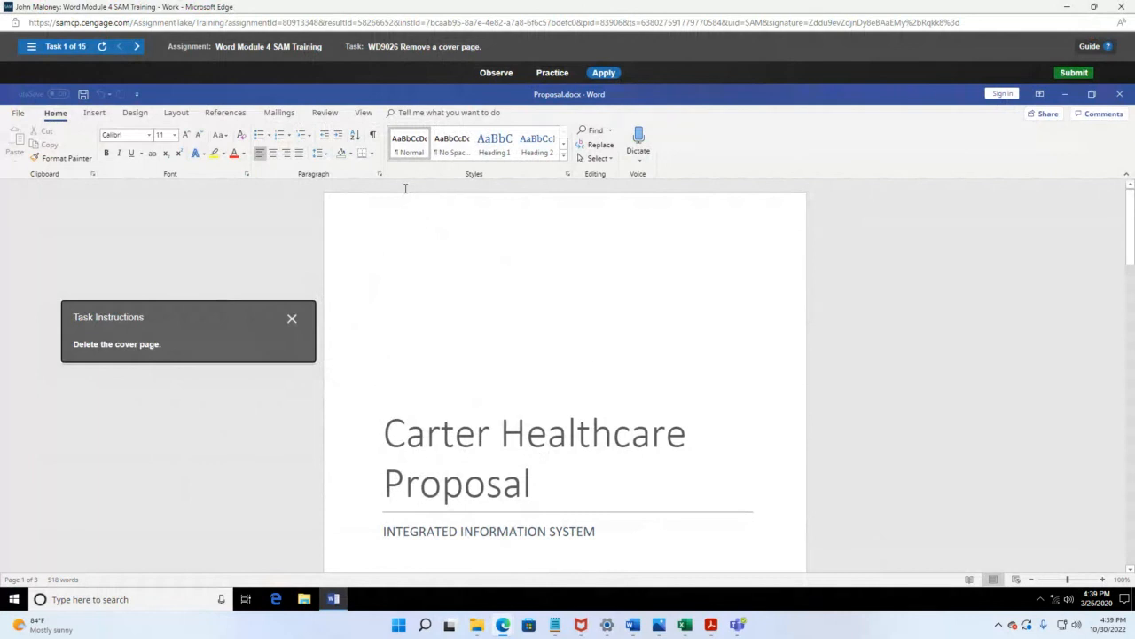
left_click(104, 115)
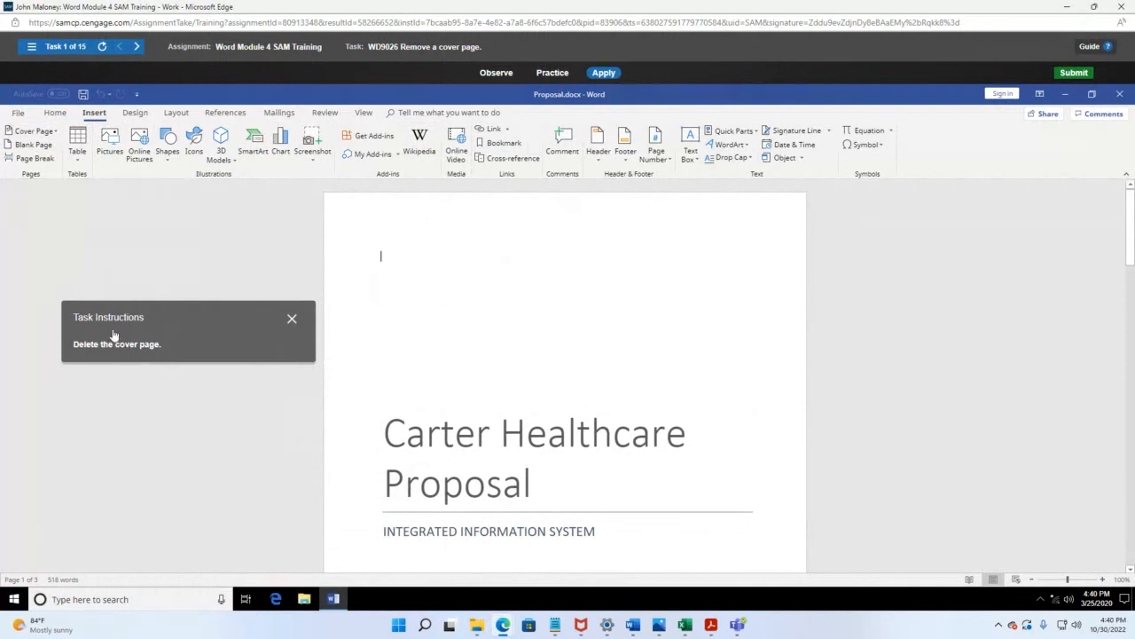
left_click(34, 131)
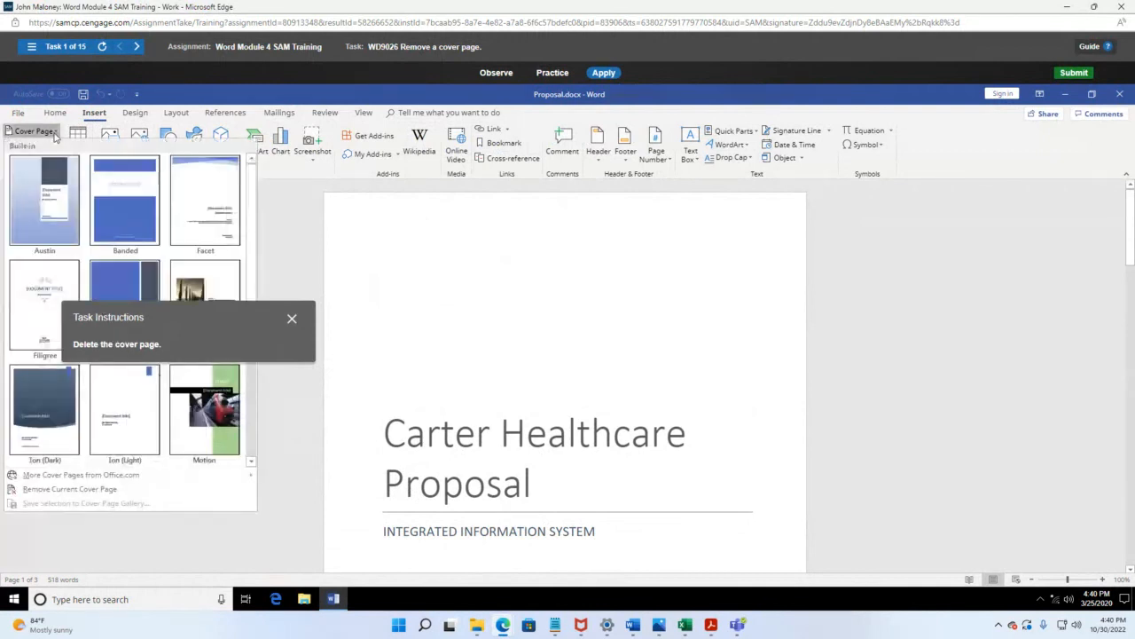
left_click_drag(163, 325, 616, 274)
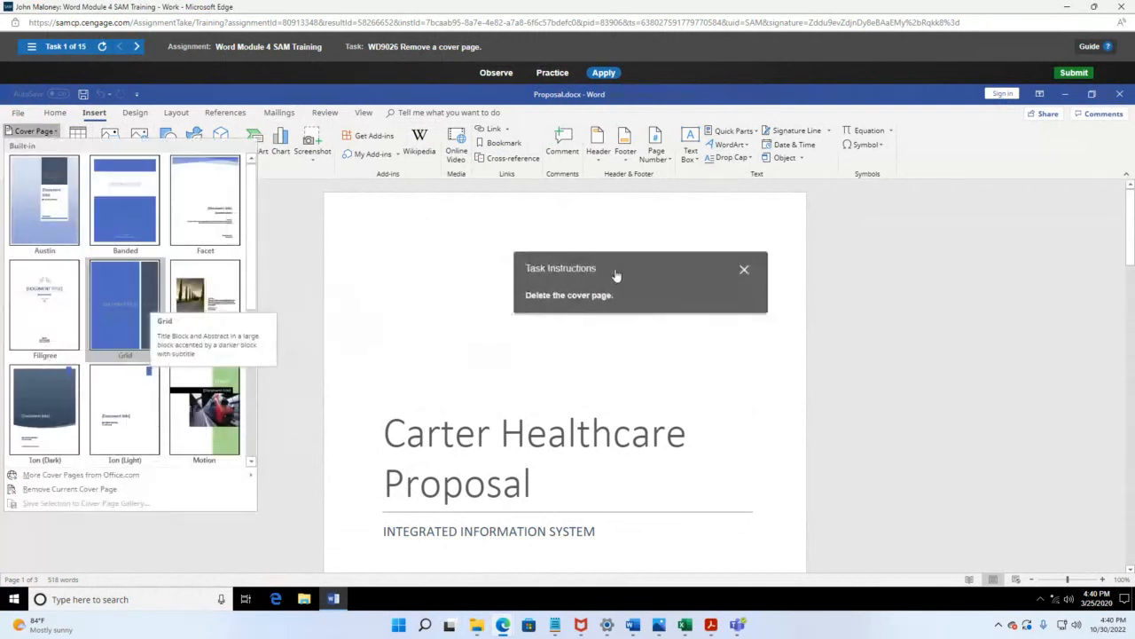
left_click(65, 490)
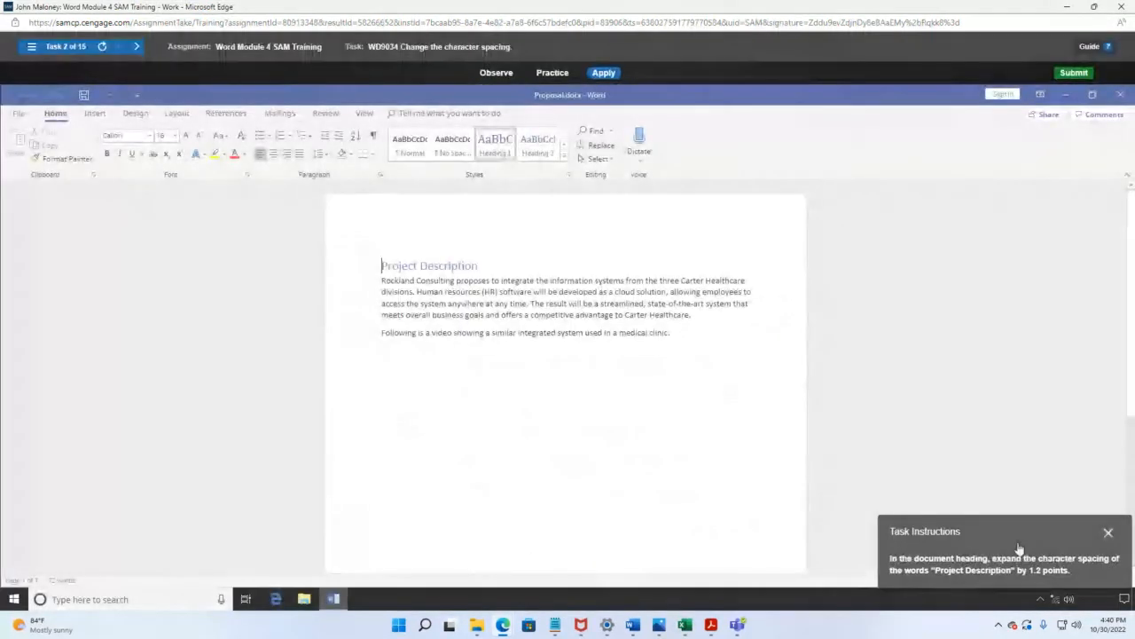
Step: Expand the character spacing of the heading Project Description by 1.2 pt, keeping the task instructions out of the way
left_click_drag(1020, 548, 236, 243)
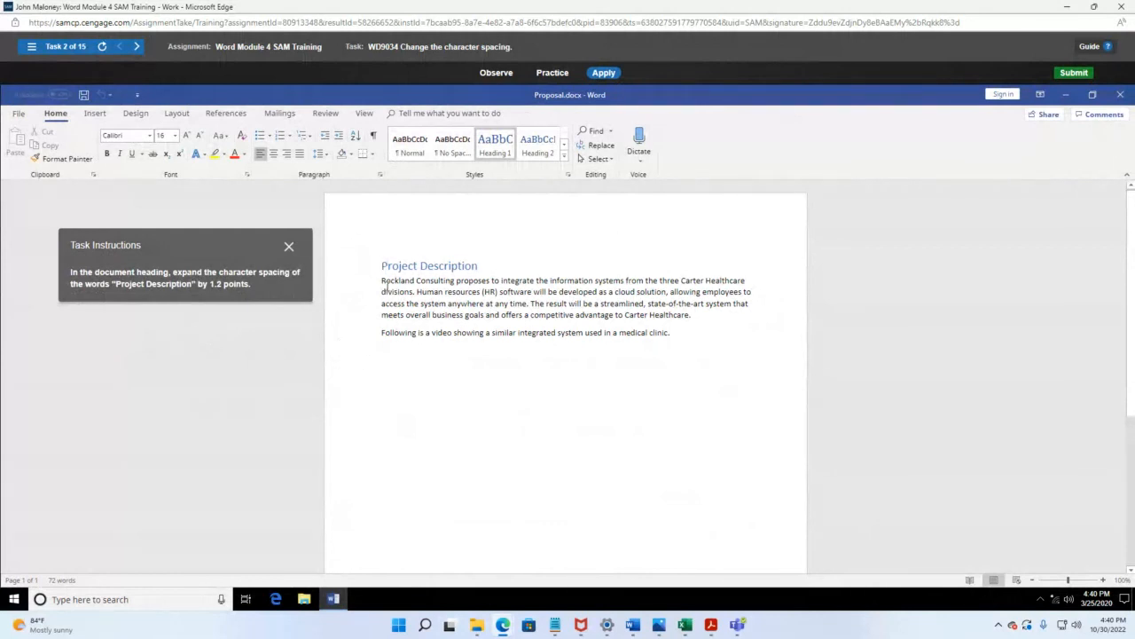
left_click_drag(378, 269, 486, 269)
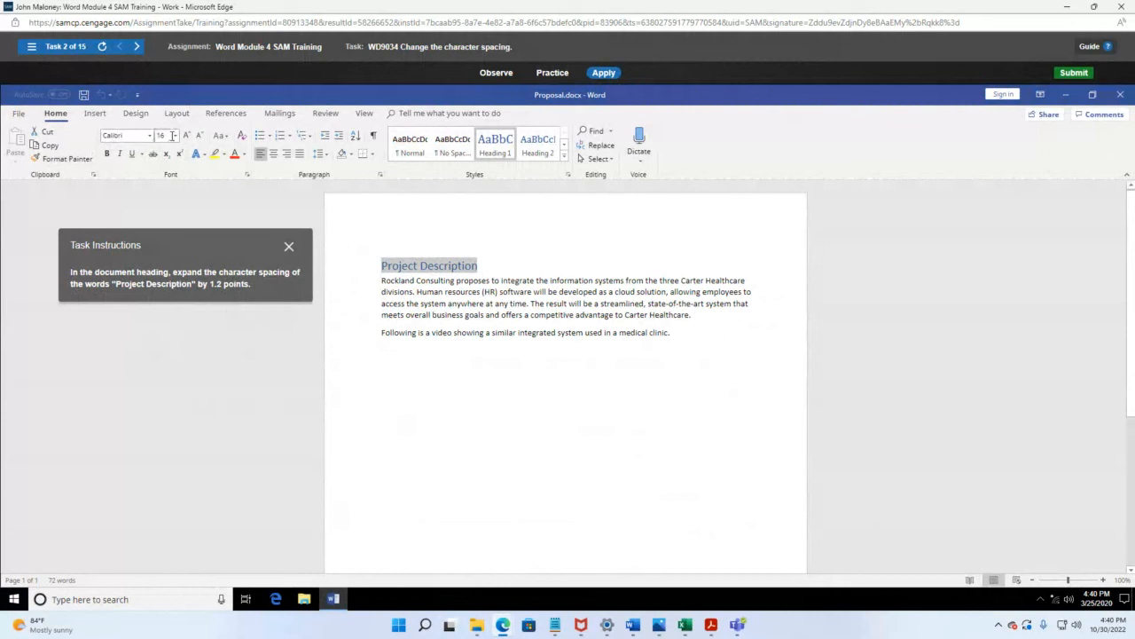
left_click(248, 178)
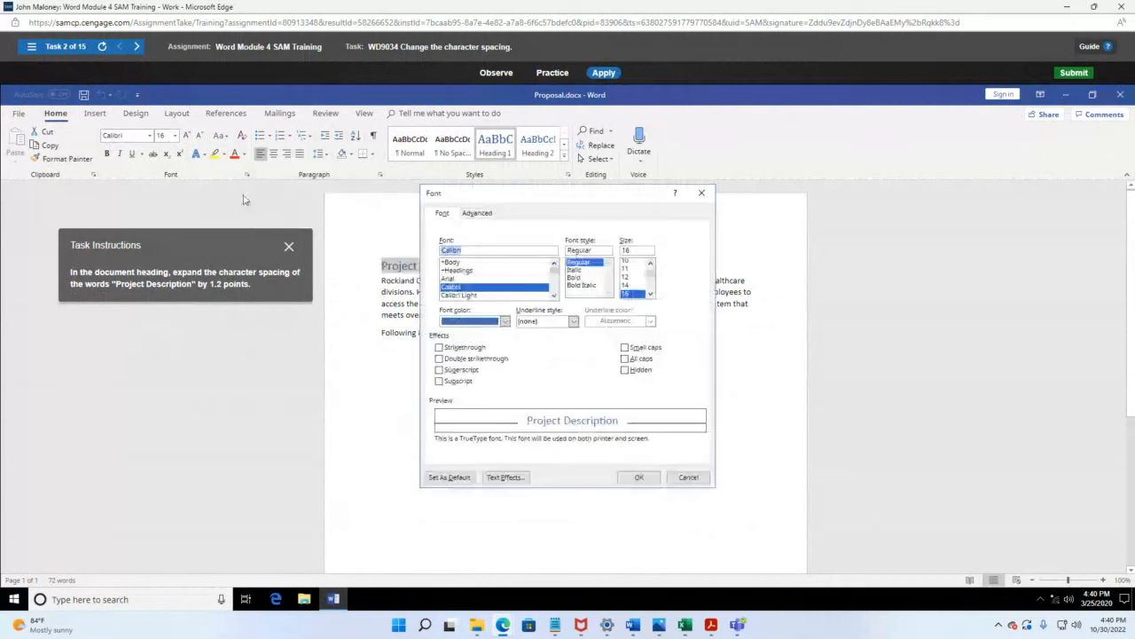
left_click_drag(233, 251, 203, 362)
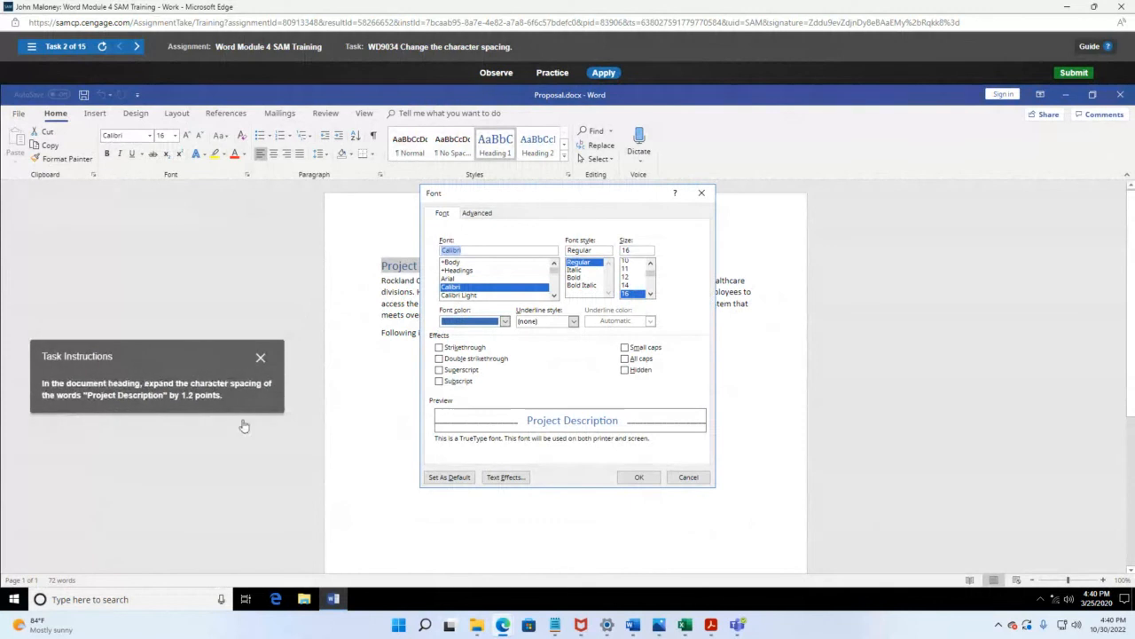
left_click(472, 214)
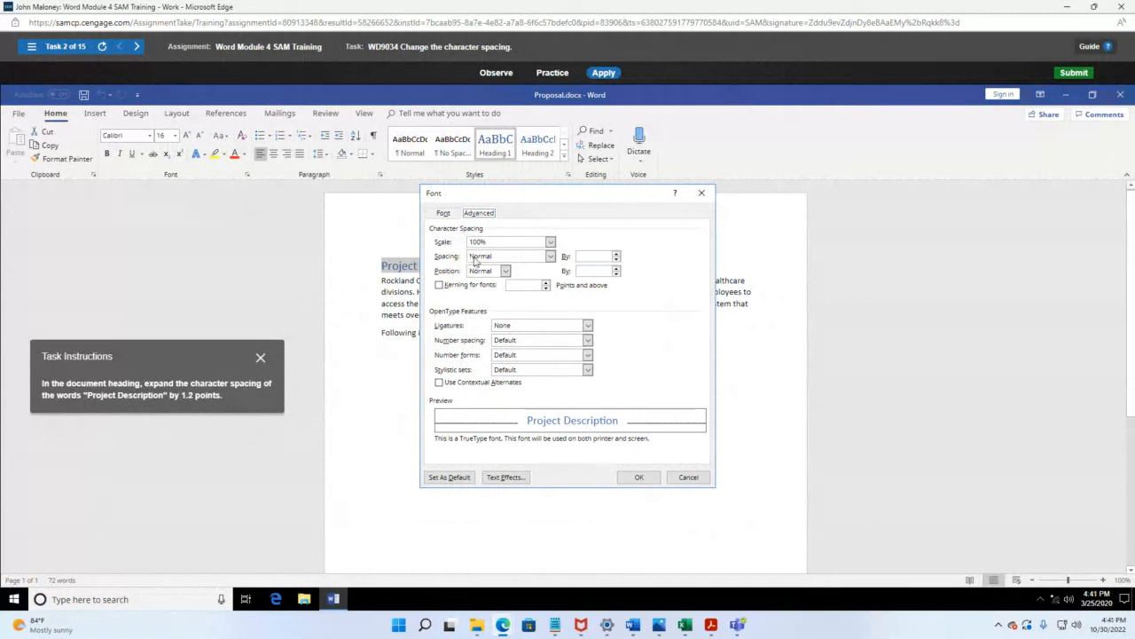
left_click(521, 256)
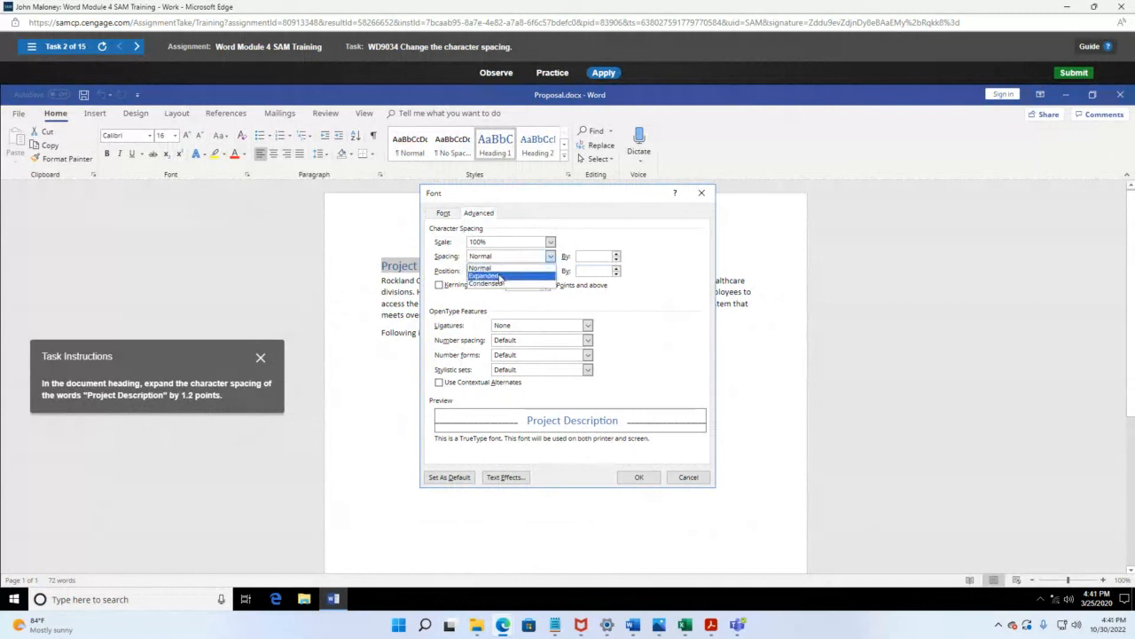
left_click(496, 276)
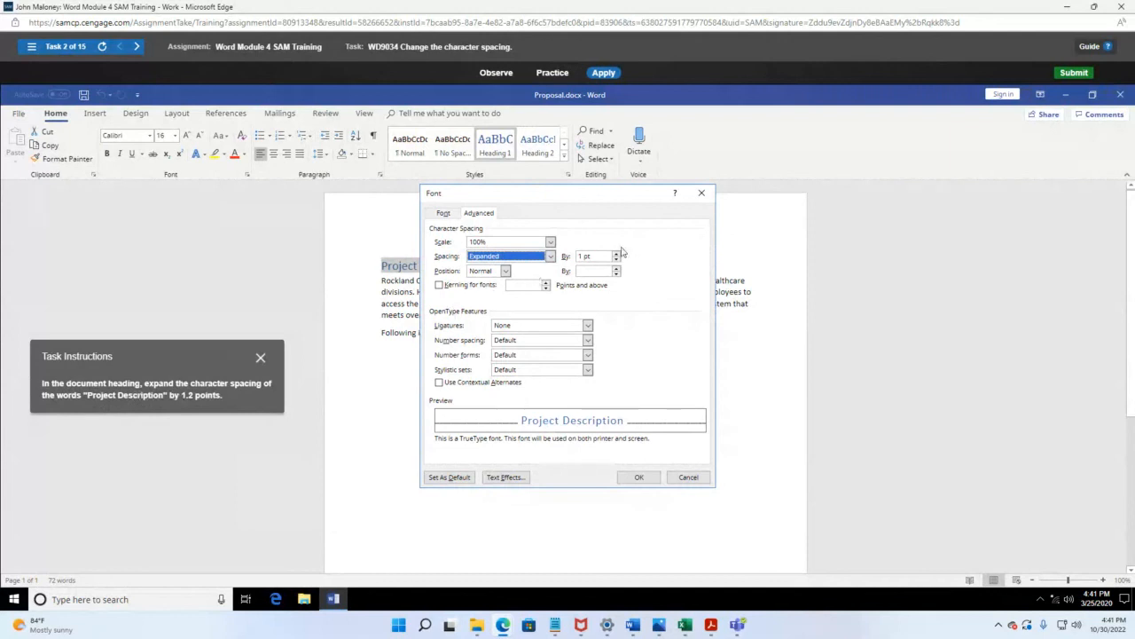
left_click(584, 256)
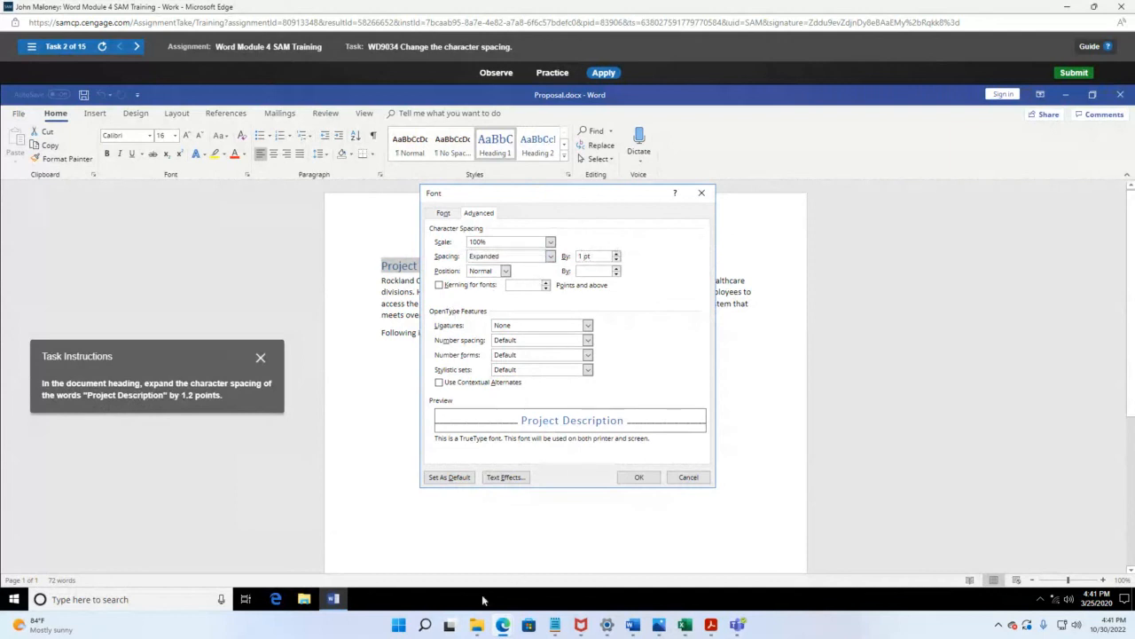
type(".2")
left_click(645, 478)
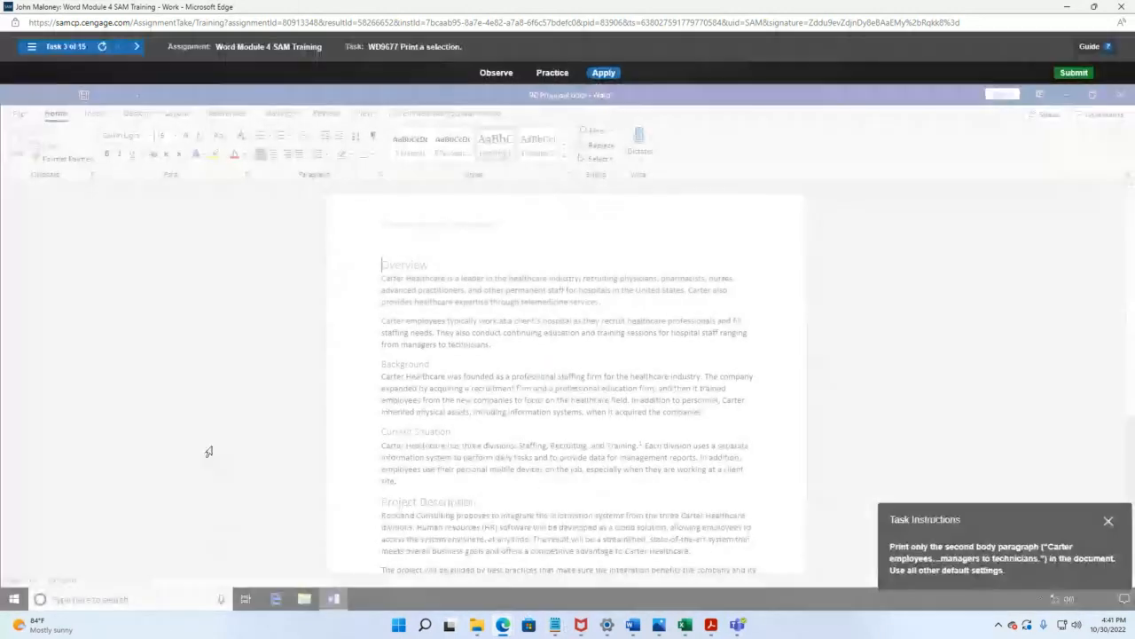
Step: Move the task instructions aside and select the second body paragraph, from "Carter employees" to "managers to technicians."
left_click_drag(1001, 522, 146, 254)
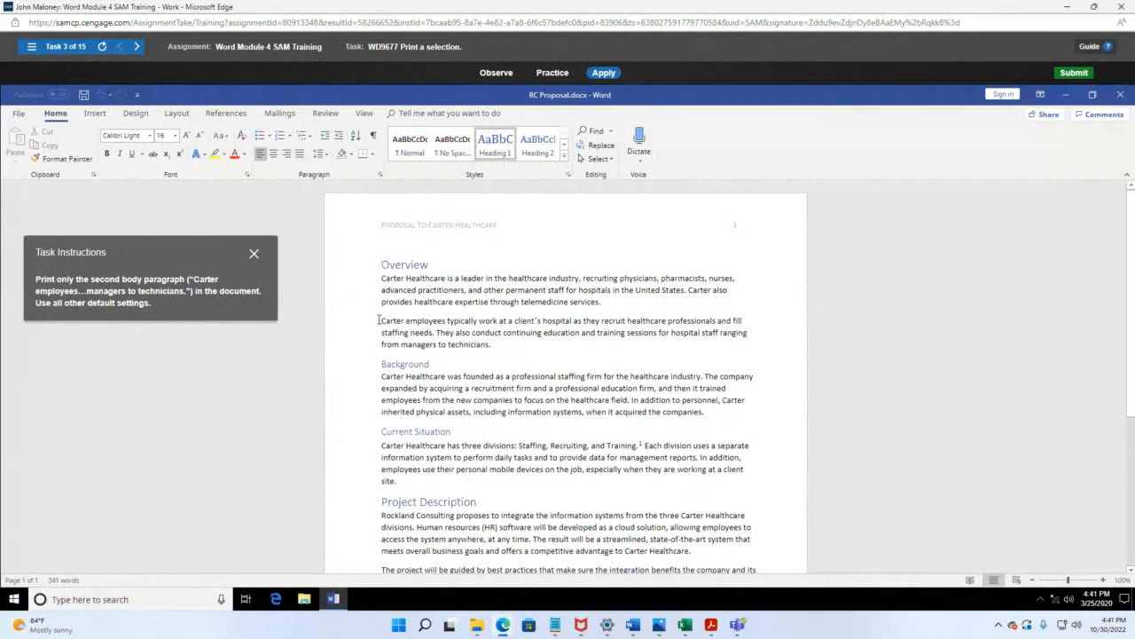
left_click_drag(381, 321, 449, 326)
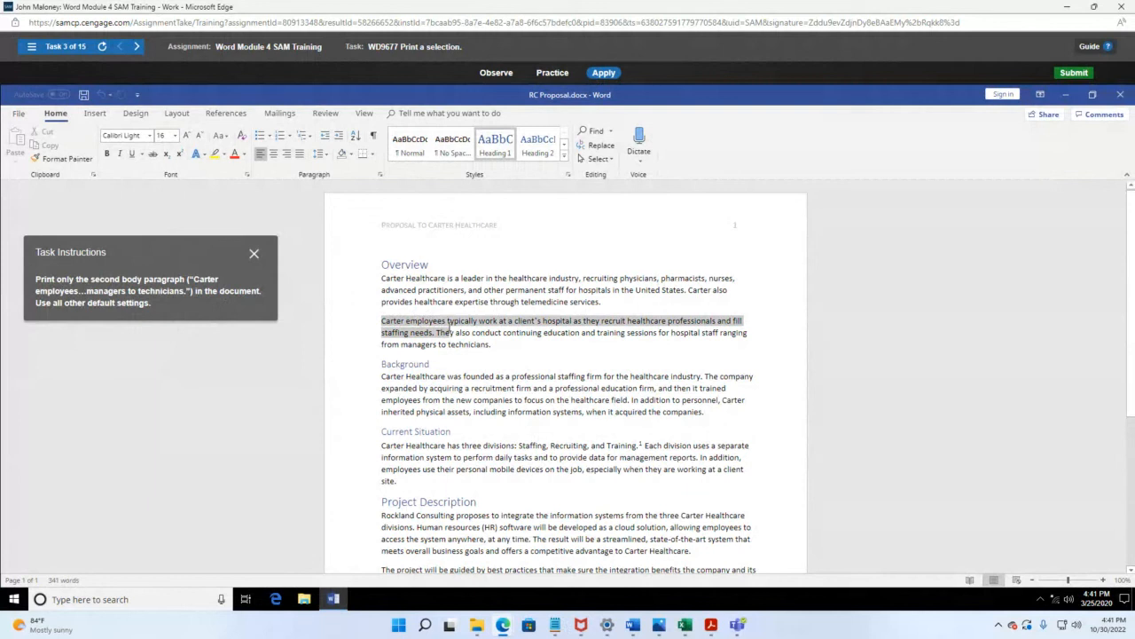
left_click_drag(449, 326, 508, 346)
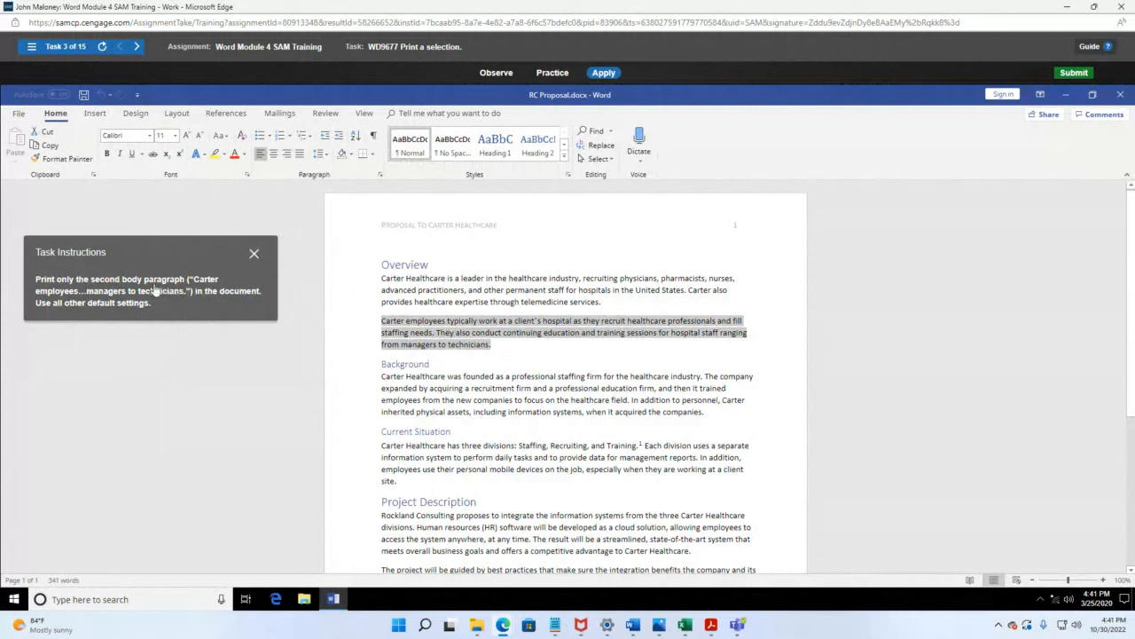
left_click(463, 277)
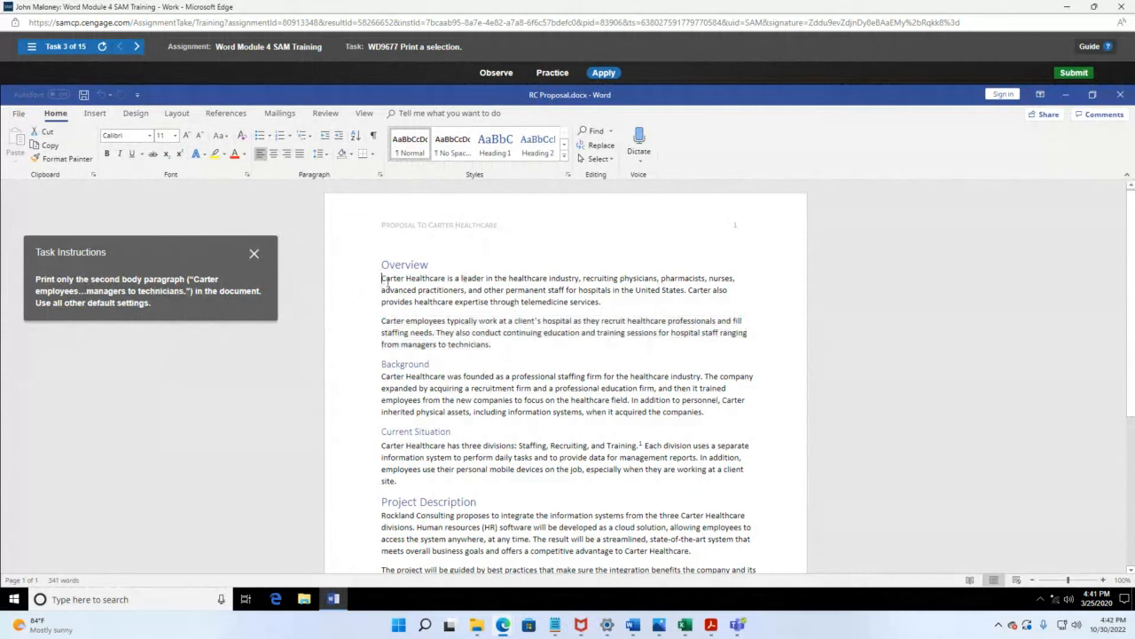
left_click_drag(384, 281, 620, 307)
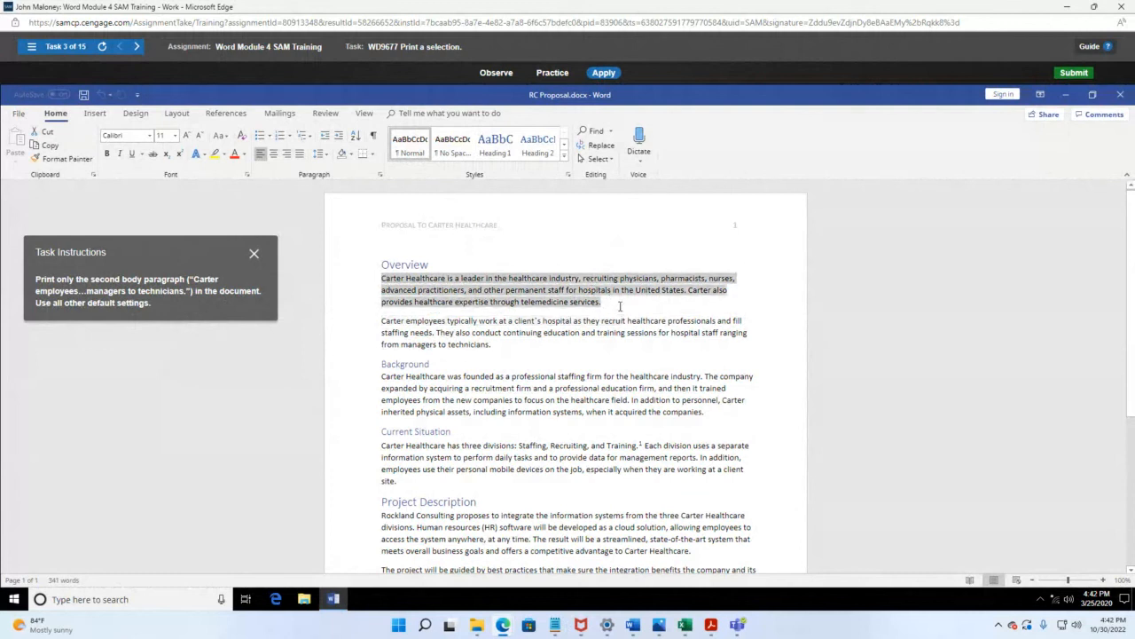
left_click(460, 335)
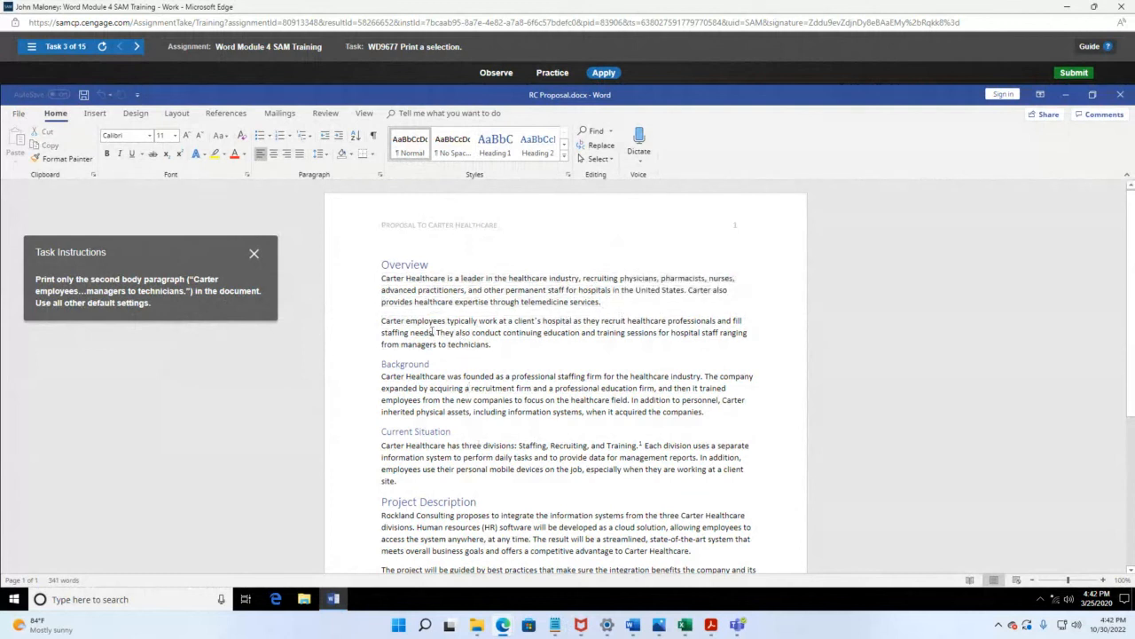
left_click_drag(381, 321, 493, 345)
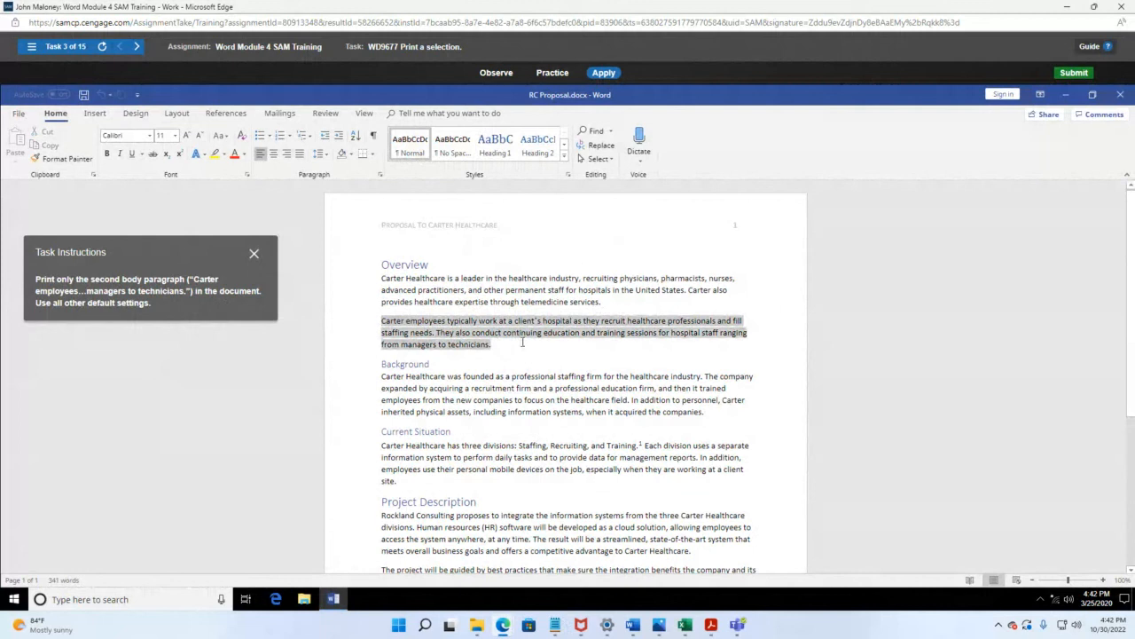
Step: Print only the selected paragraph of RC Proposal, using Print Selection and all other default settings
left_click(18, 113)
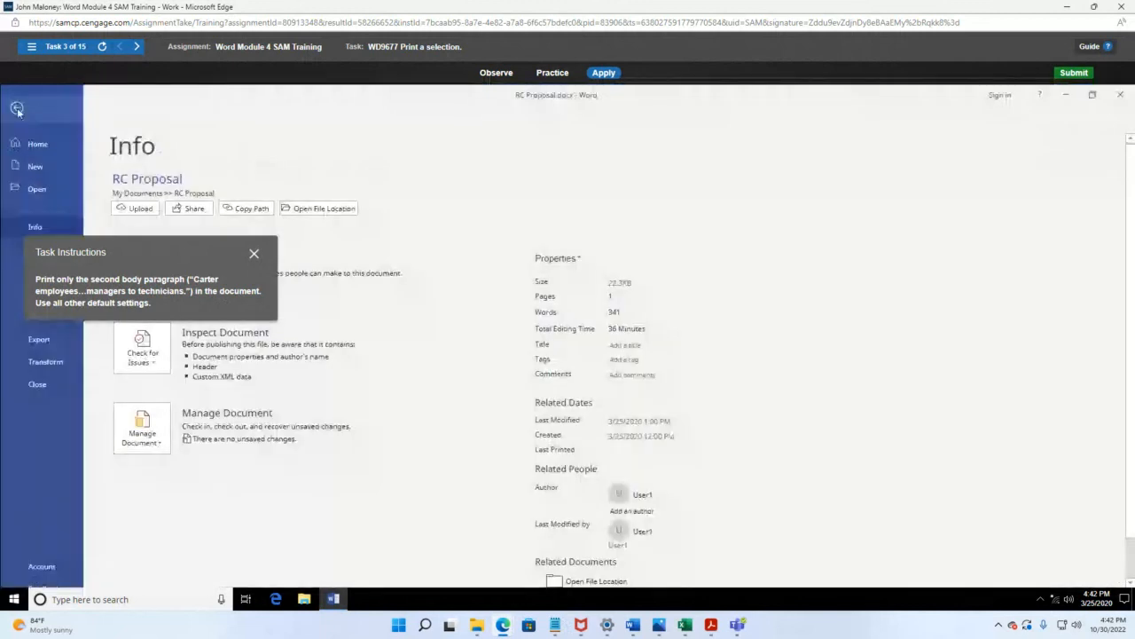
left_click_drag(157, 249, 780, 224)
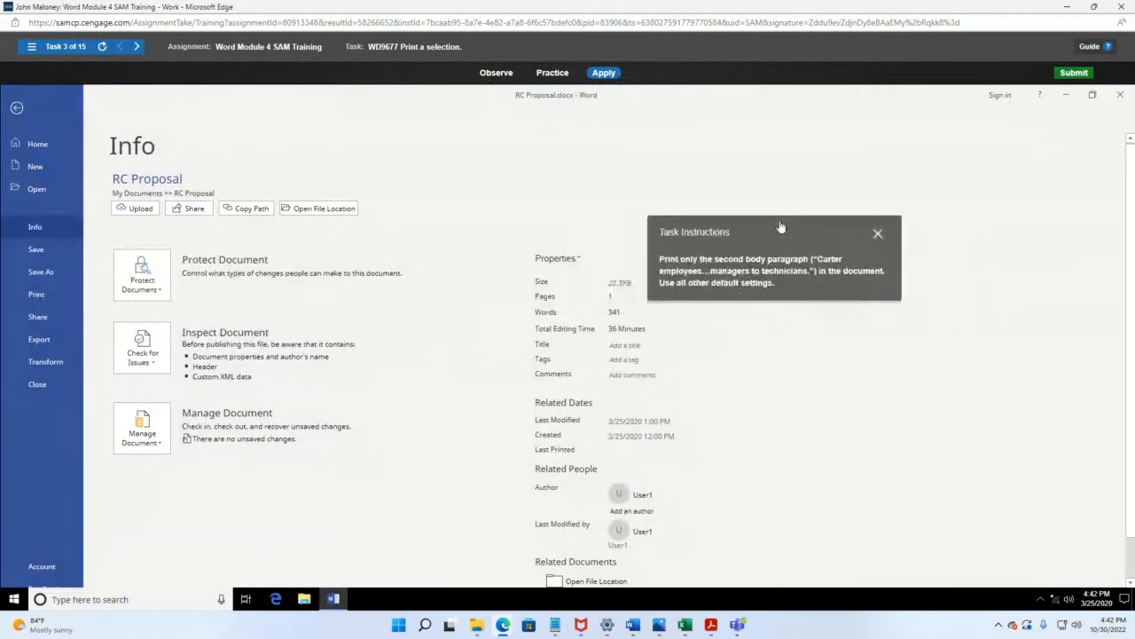
left_click(36, 294)
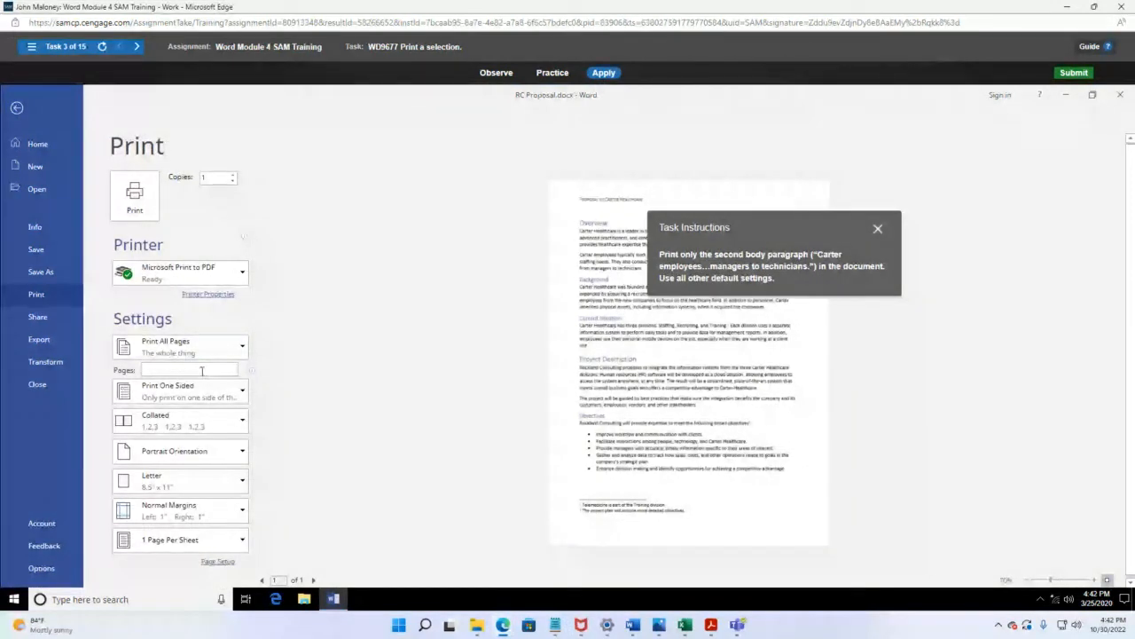
left_click(181, 346)
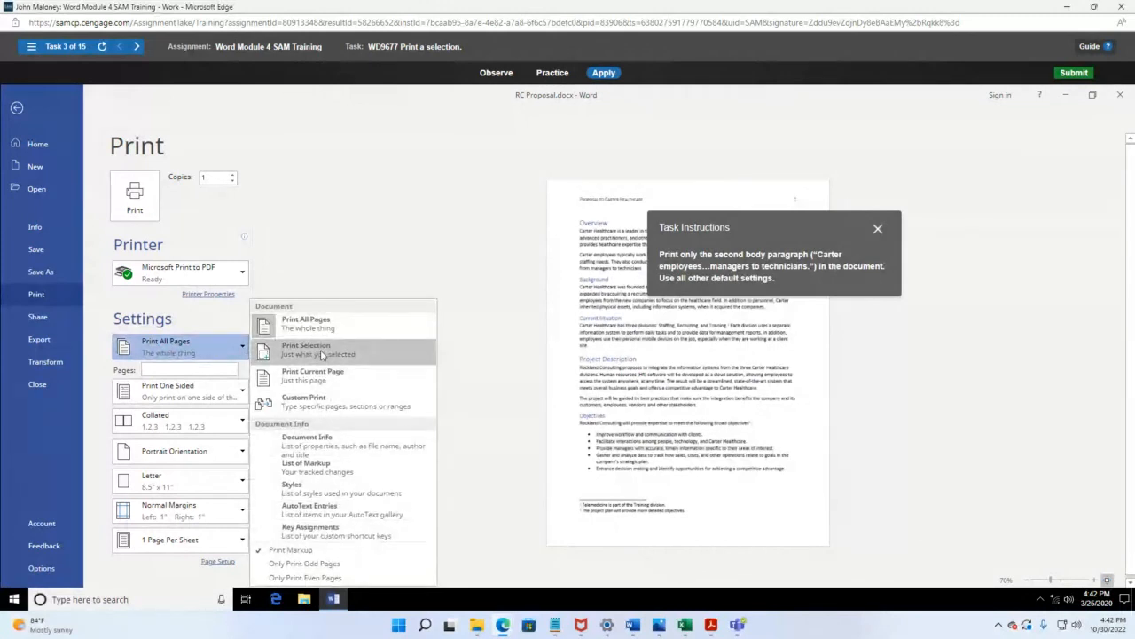
left_click(321, 353)
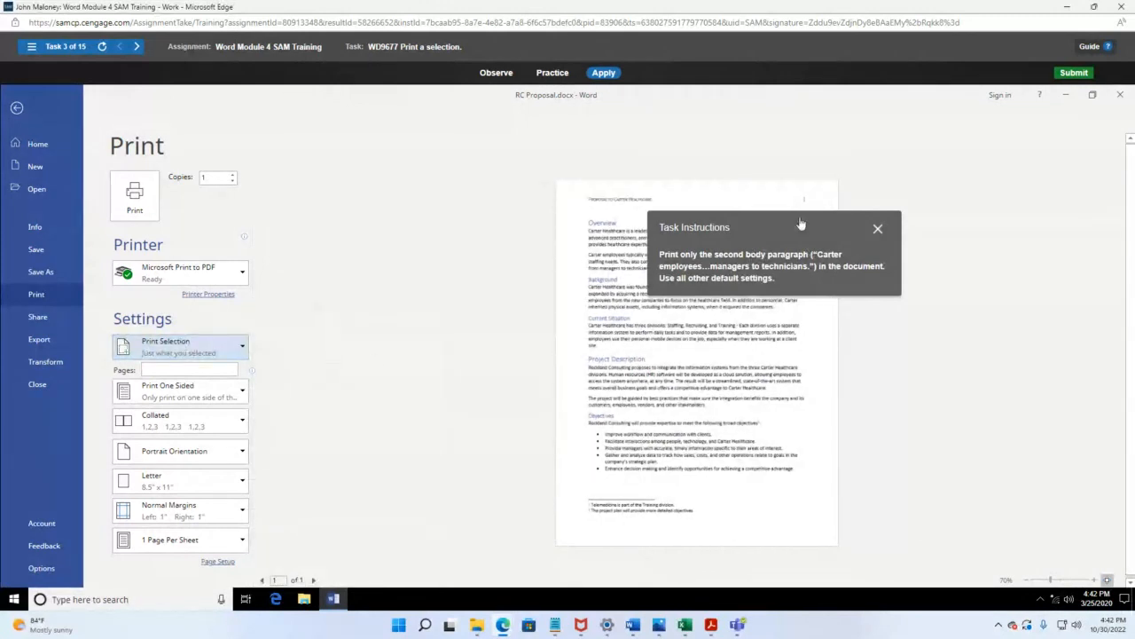
left_click_drag(799, 222, 517, 149)
left_click_drag(483, 138, 468, 130)
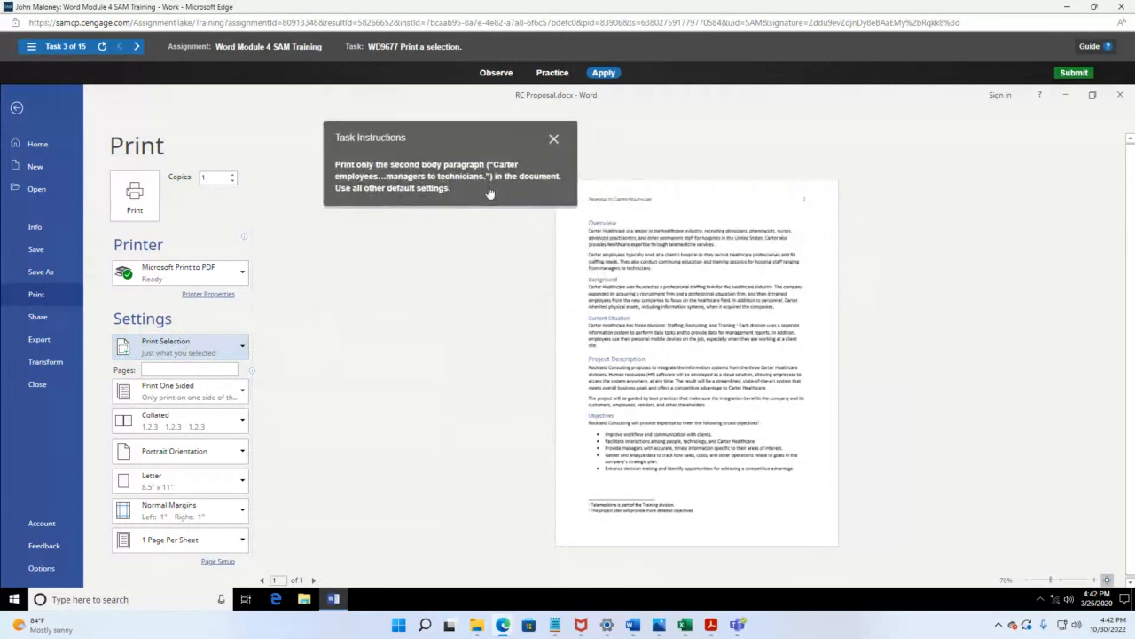
left_click(136, 210)
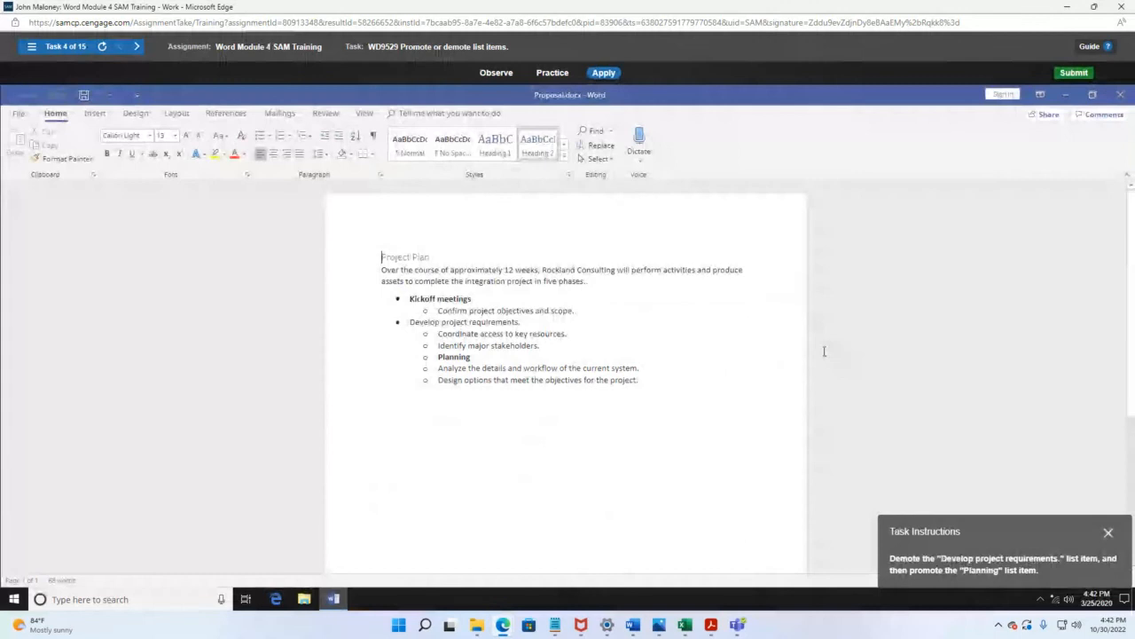
Step: Demote the "Develop project requirements." list item and promote the "Planning" list item in the Project Plan list
left_click_drag(1027, 538, 260, 251)
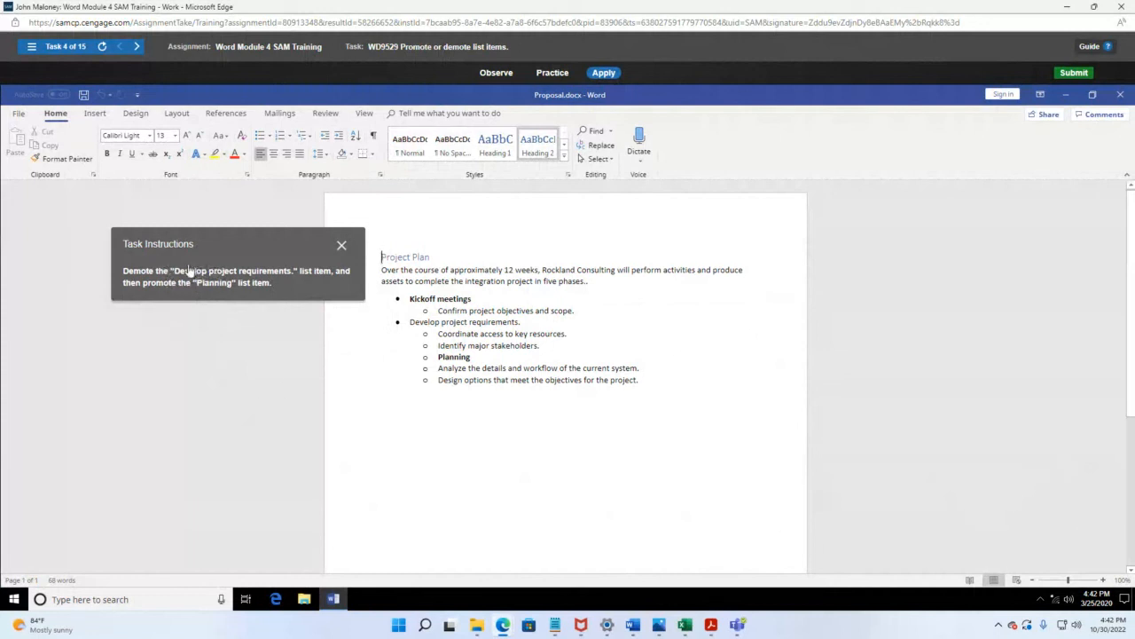
left_click(410, 321)
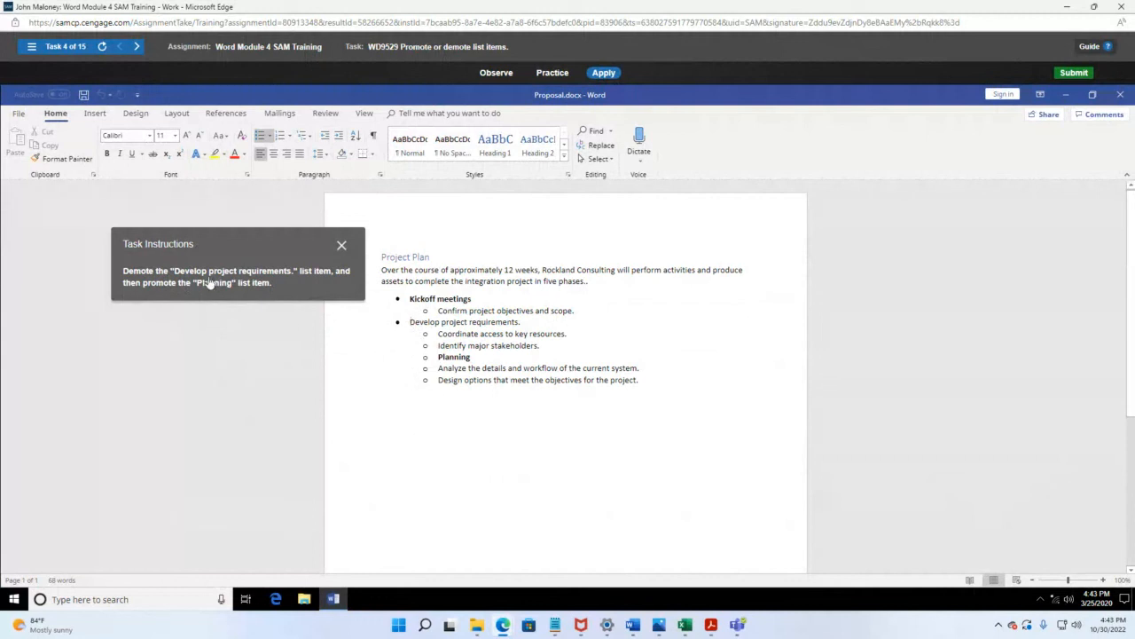
left_click(342, 136)
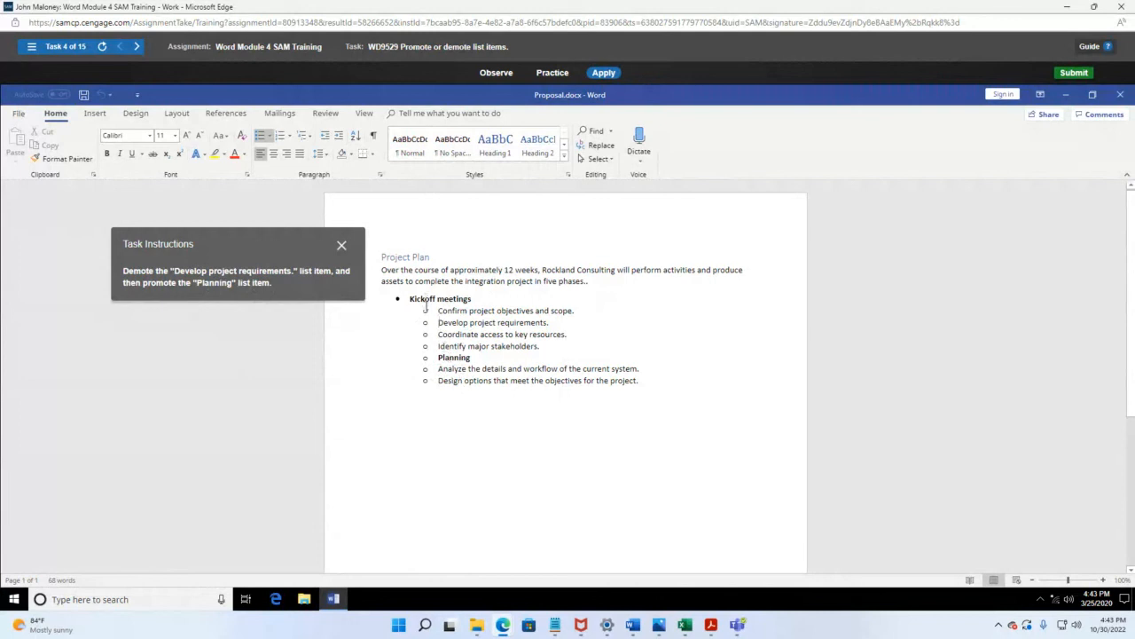
left_click(439, 356)
left_click(326, 138)
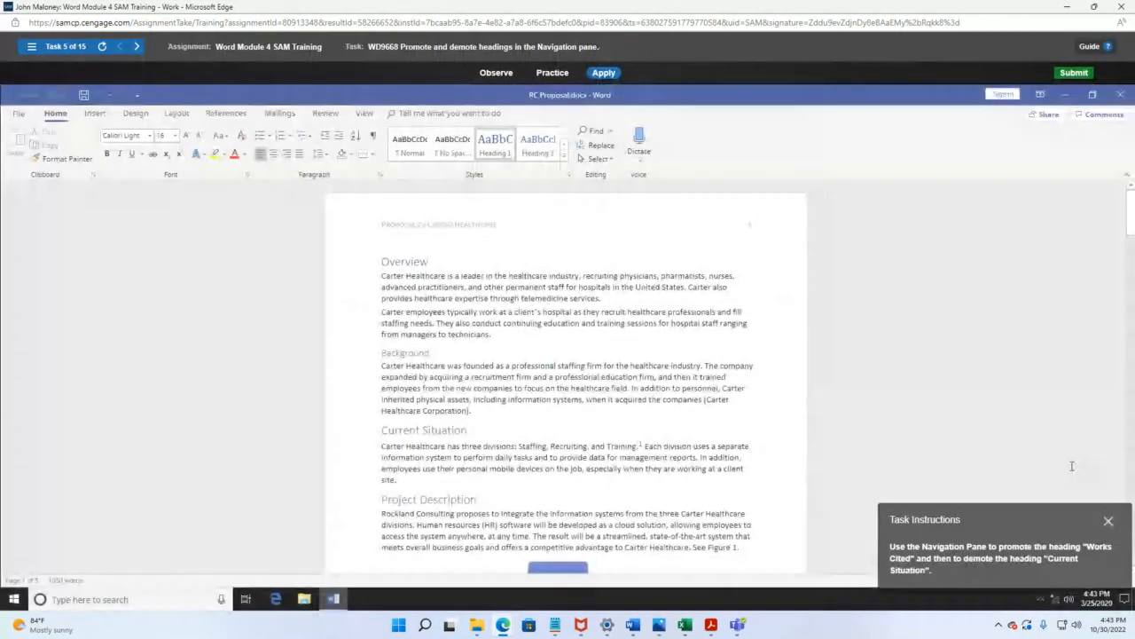
Step: Move the task instructions away from the document's left margin and show the Navigation Pane with its heading list
left_click_drag(1034, 519, 235, 221)
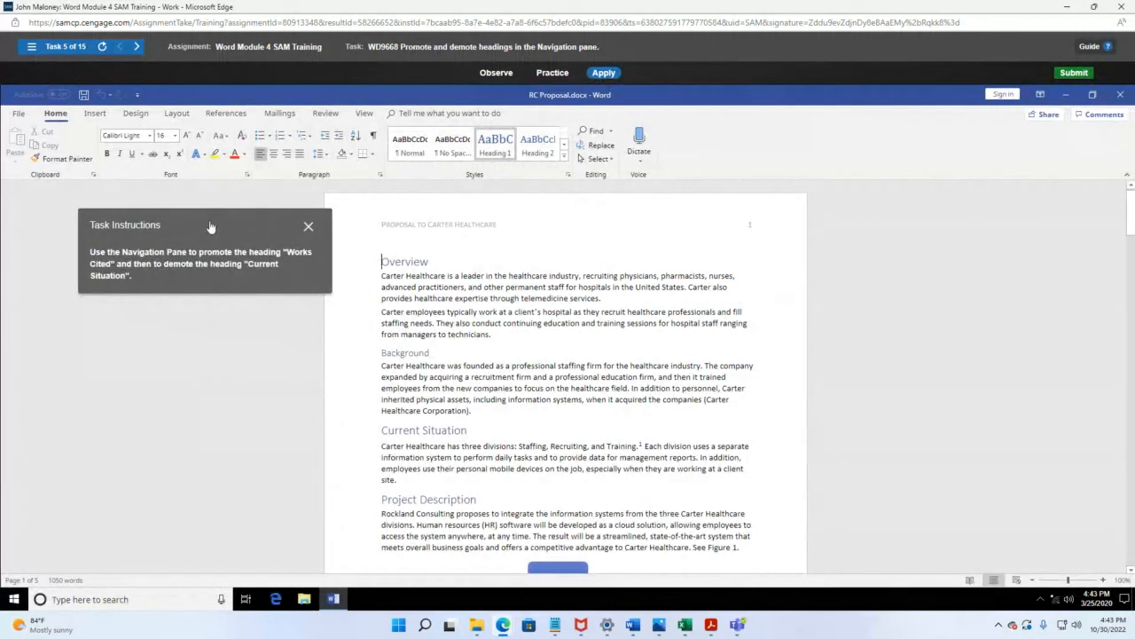
left_click_drag(211, 225, 705, 232)
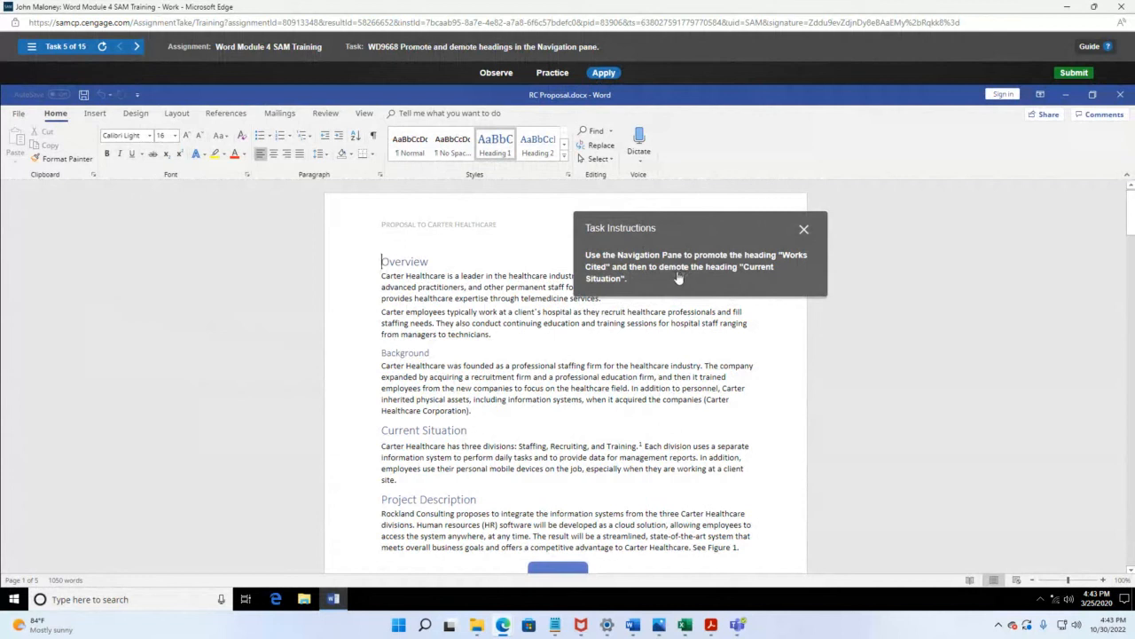
left_click(366, 114)
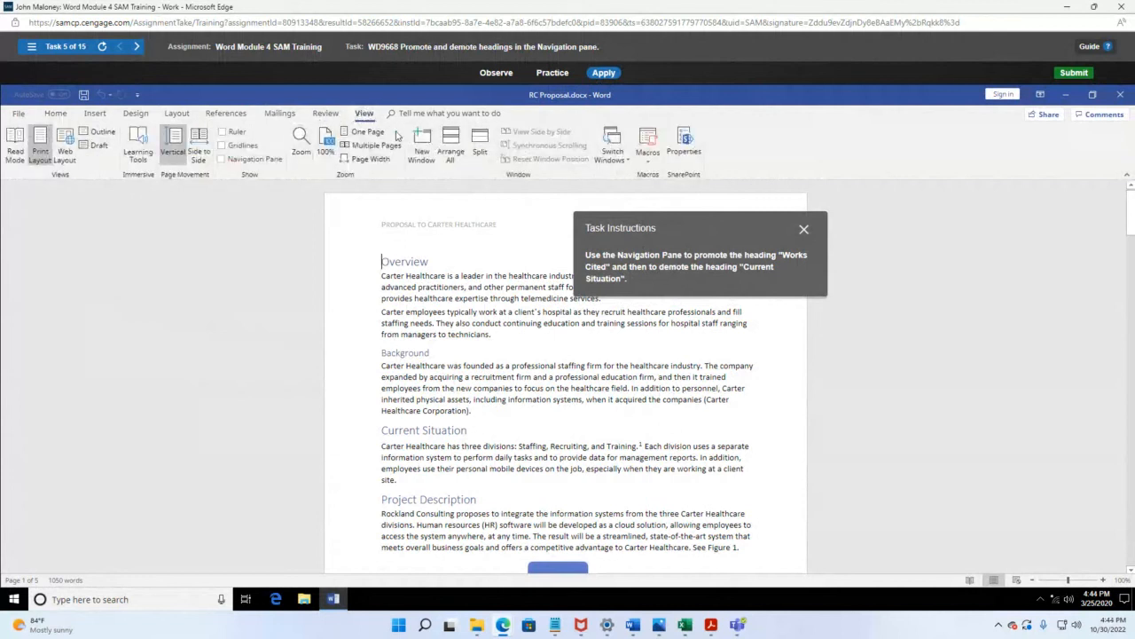
left_click(222, 160)
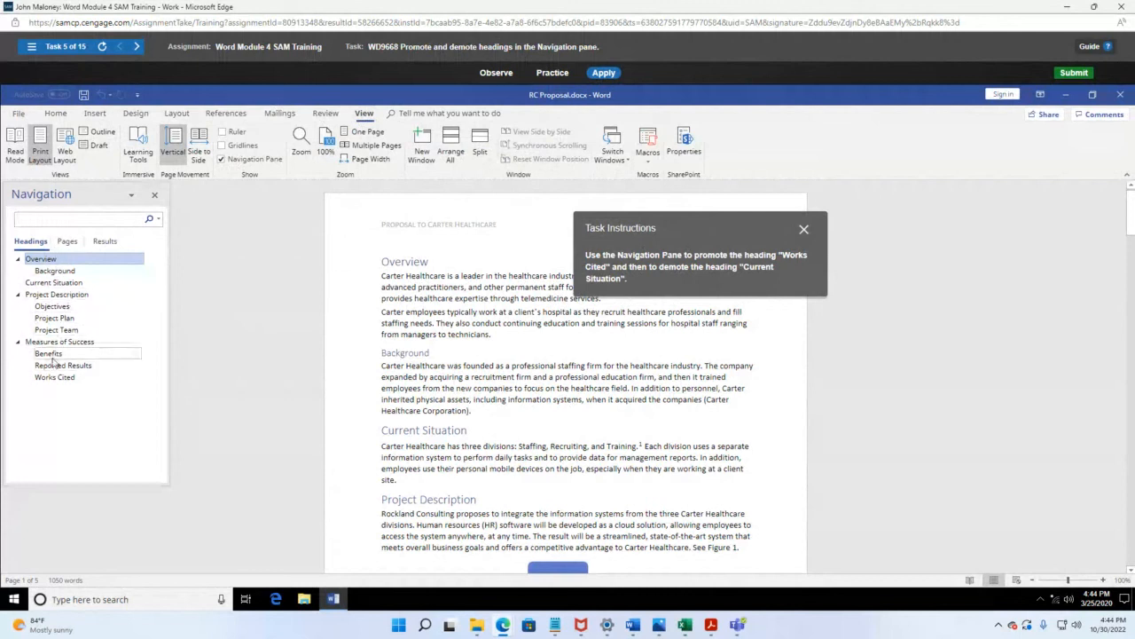
Step: Promote the "Works Cited" heading and demote the "Current Situation" heading using the Navigation Pane
left_click_drag(747, 232, 514, 131)
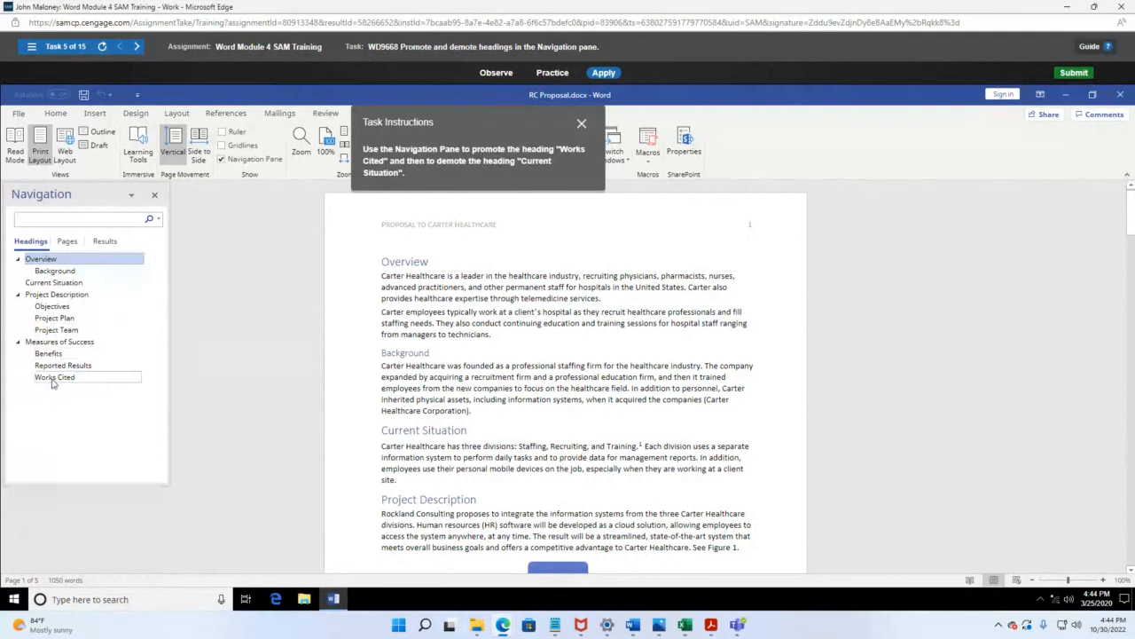
right_click(54, 378)
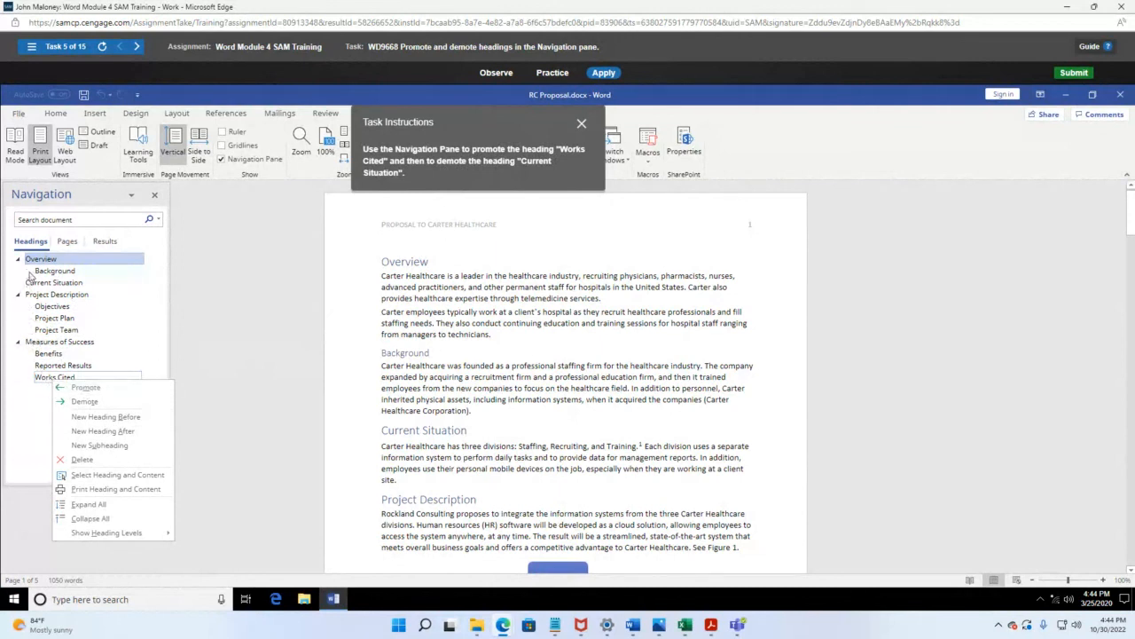
left_click(86, 388)
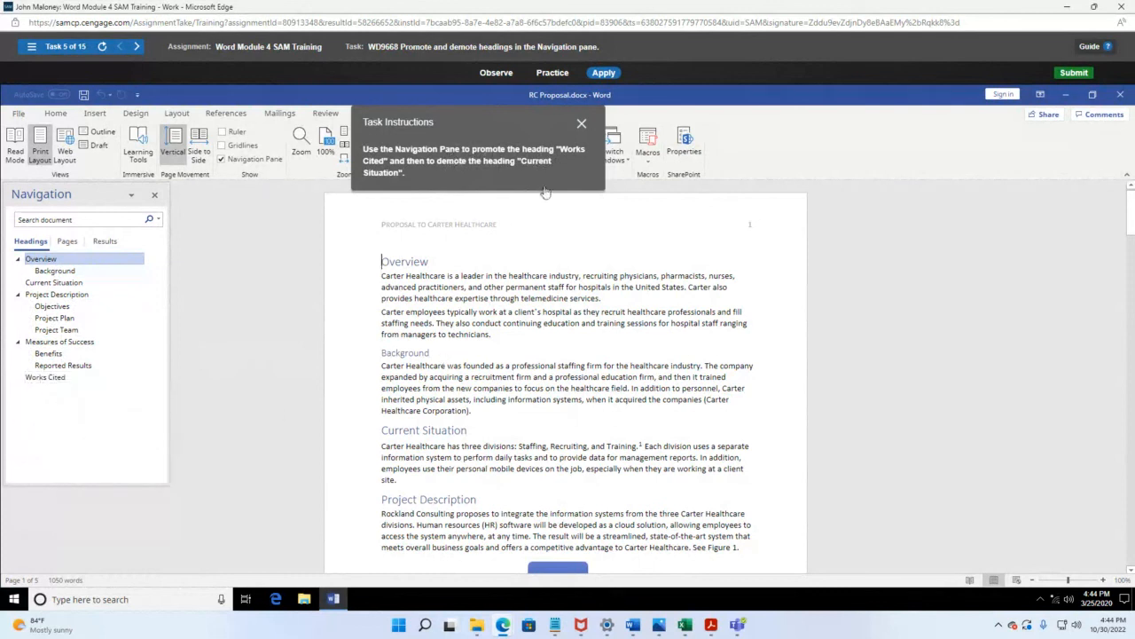
right_click(36, 283)
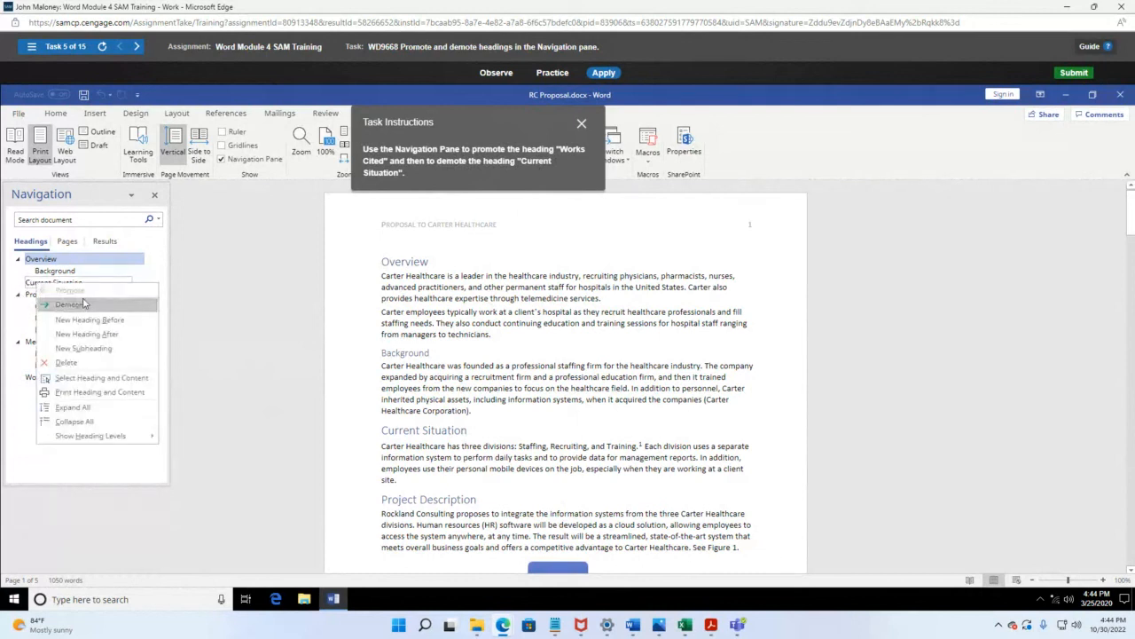
left_click(69, 305)
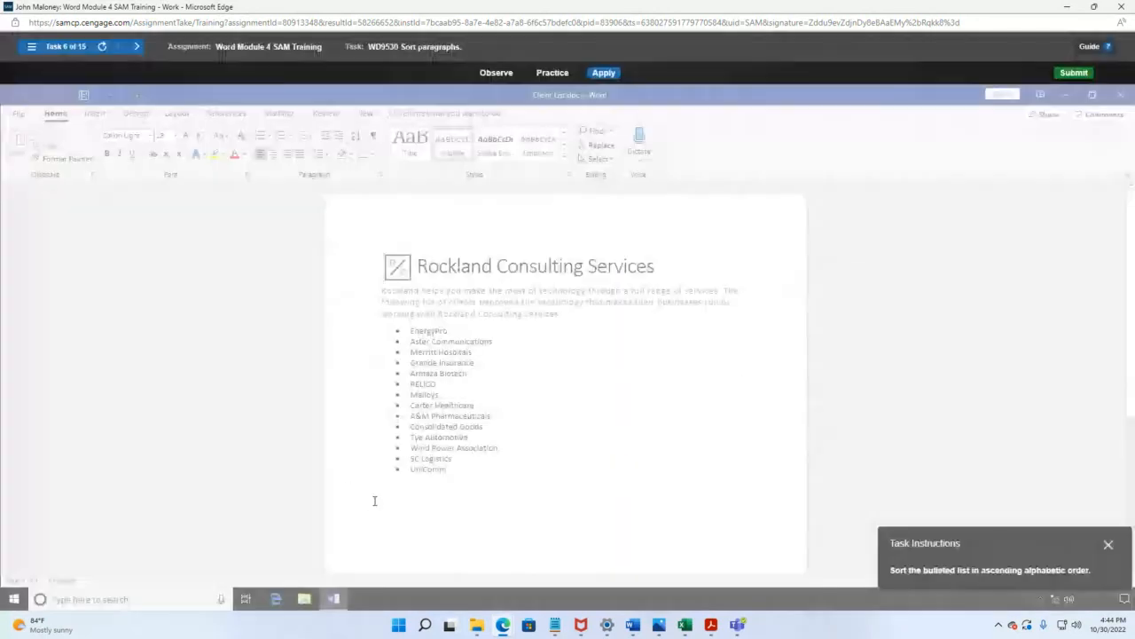
Step: Sort the whole bulleted client list, from EnergyPro to UniComm, by paragraph text in ascending order
left_click_drag(1015, 553, 205, 269)
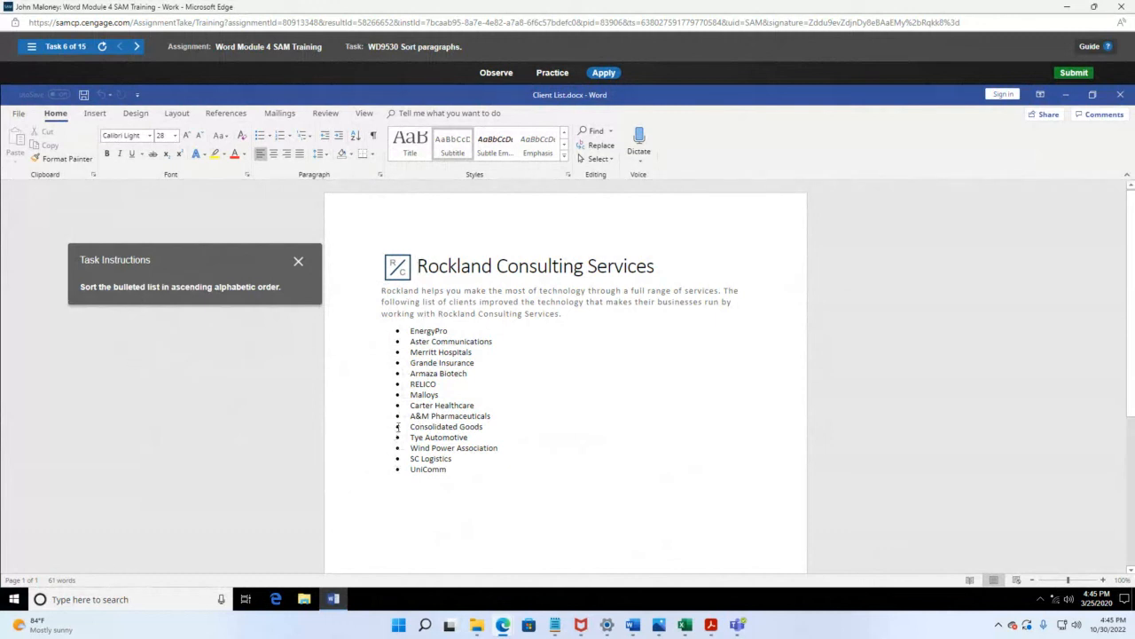
left_click_drag(410, 330, 510, 463)
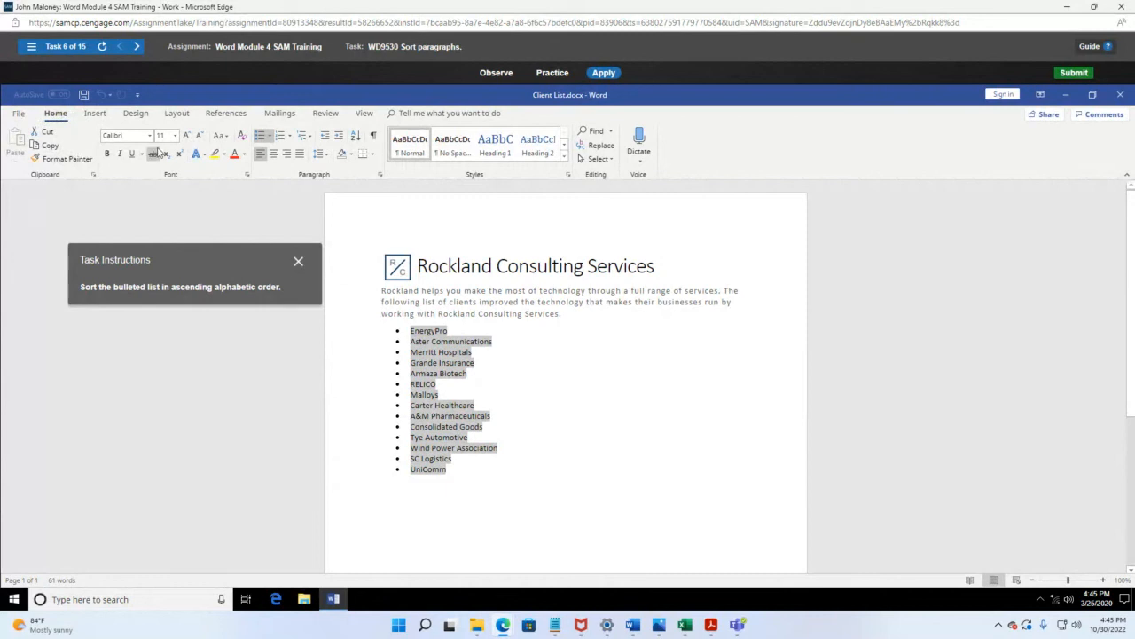
left_click(355, 138)
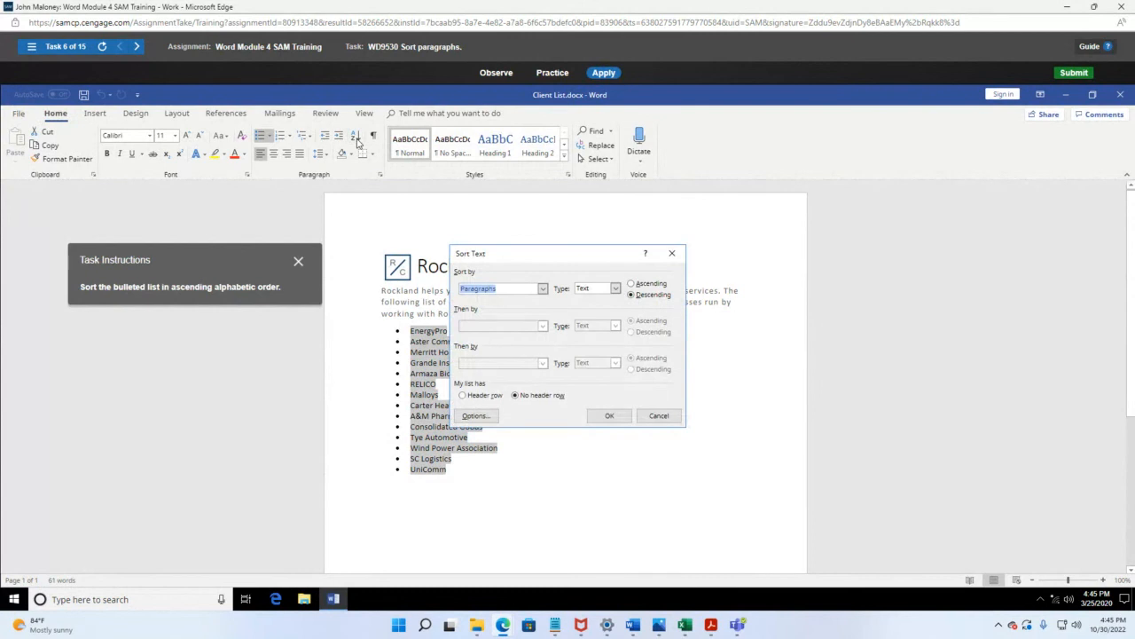
left_click_drag(573, 253, 820, 217)
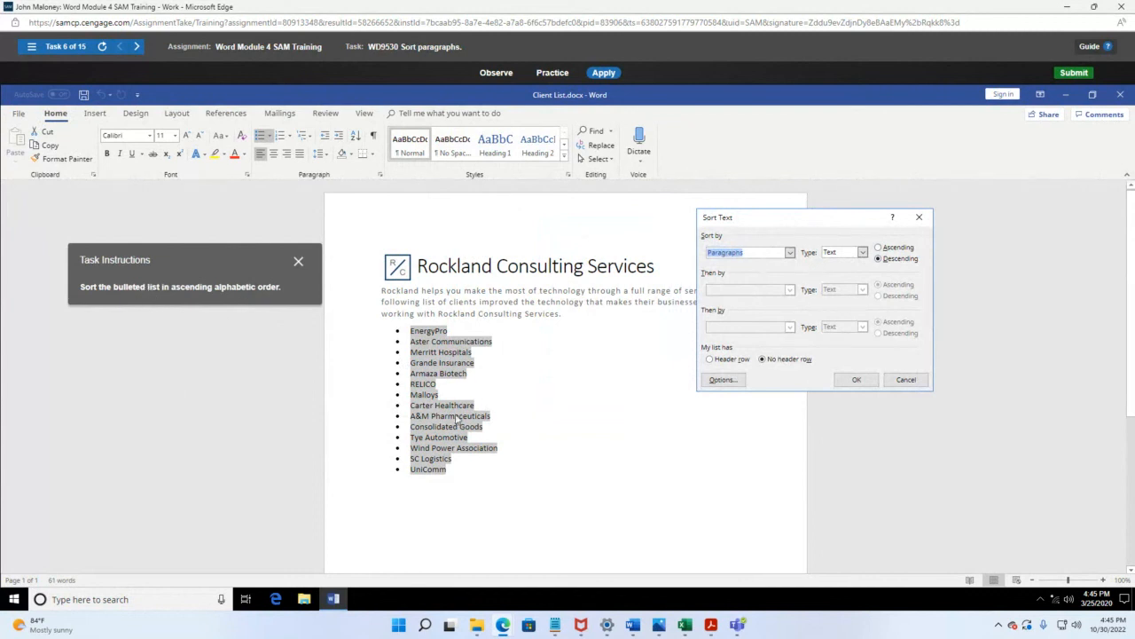
left_click(790, 253)
left_click(878, 248)
left_click(859, 379)
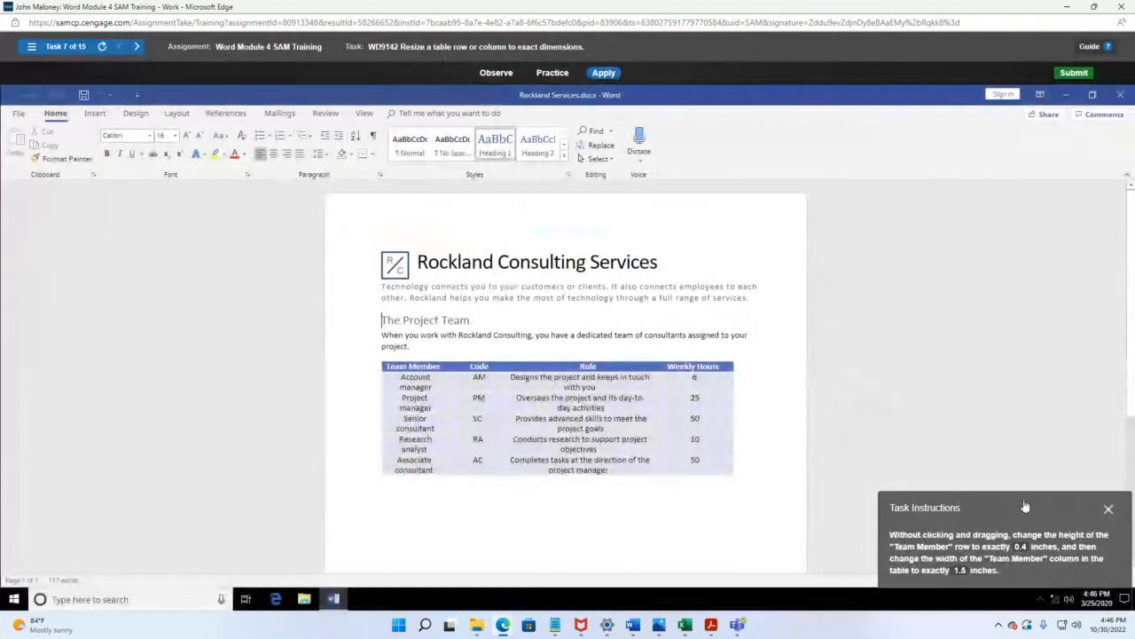
Step: Move the task instructions off the document and set the height of the "Team Member" table row to 0.4 inches
left_click_drag(1025, 506, 194, 223)
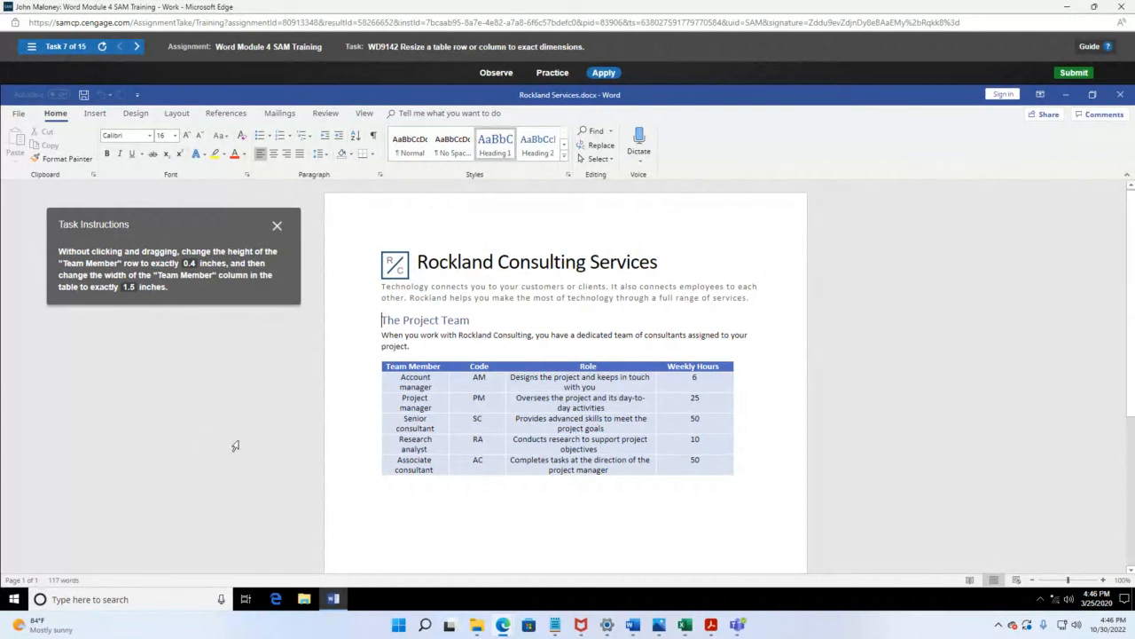
left_click(435, 365)
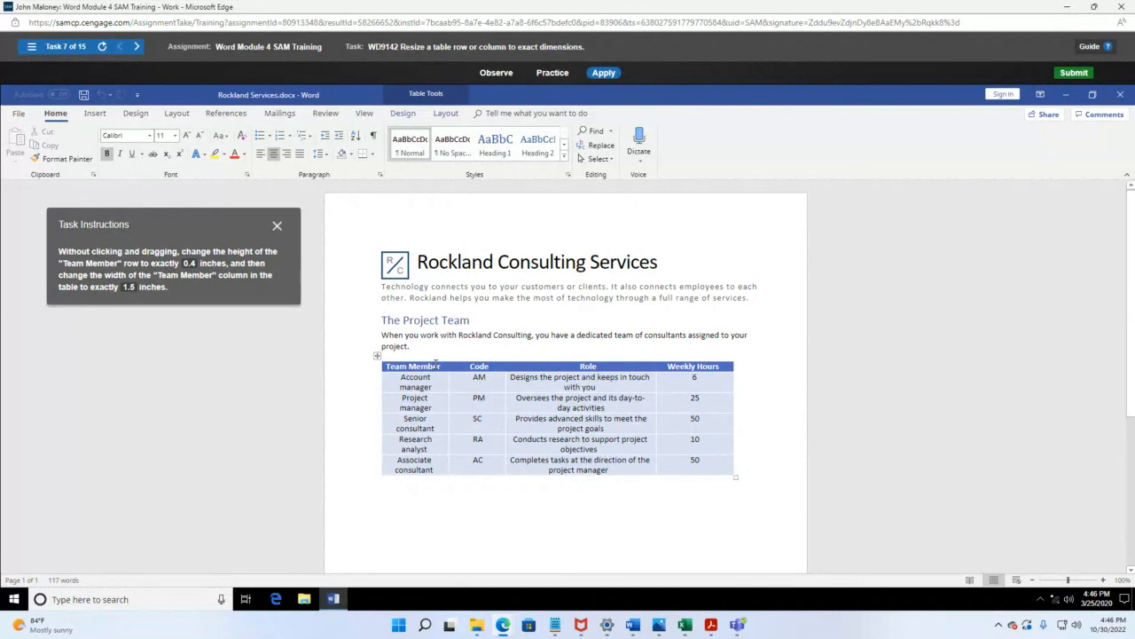
left_click(581, 358)
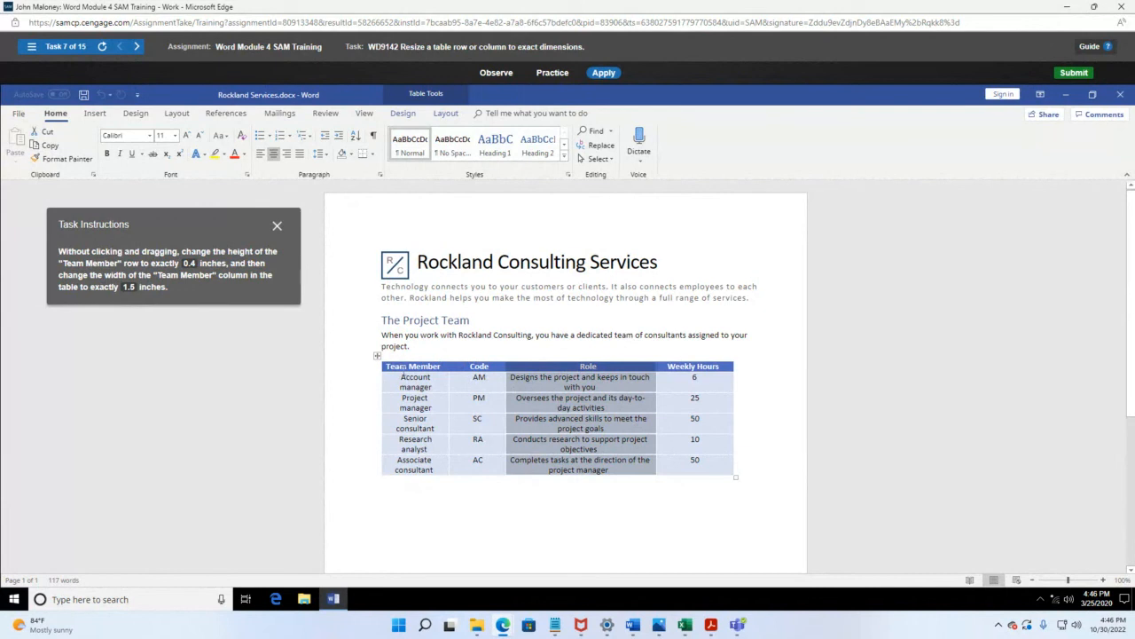
left_click(403, 372)
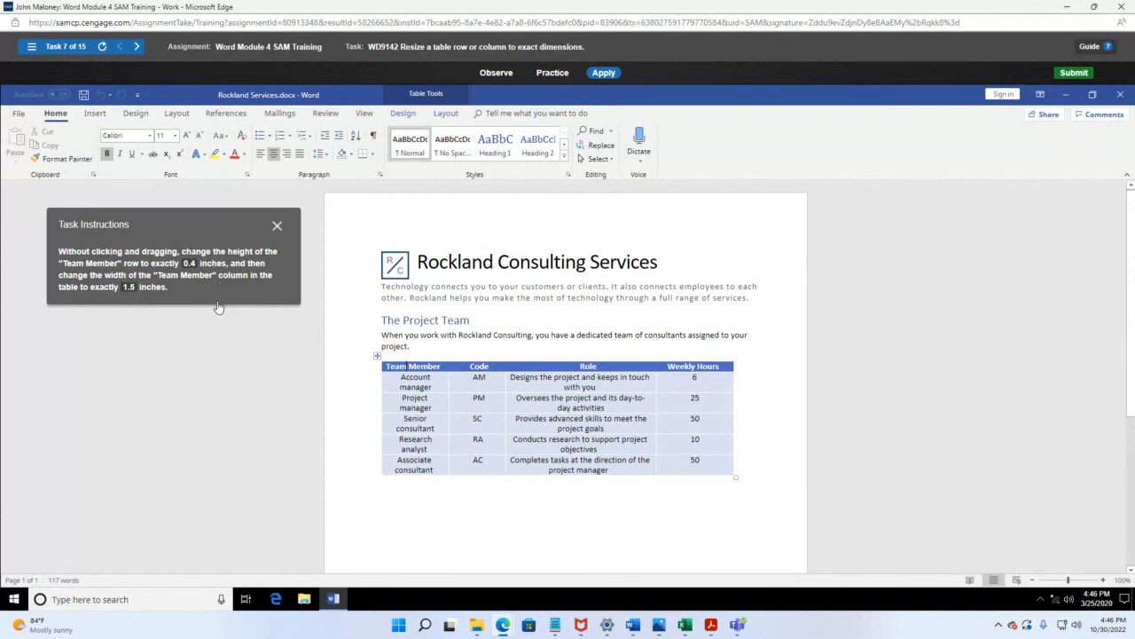
left_click(447, 115)
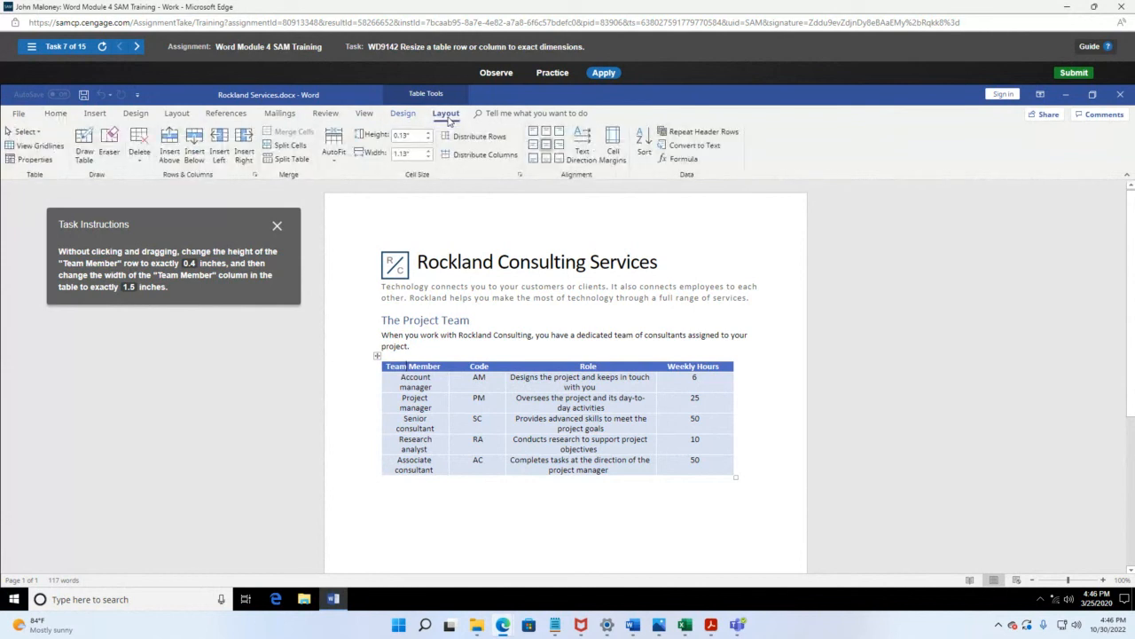
left_click(401, 135)
left_click(416, 134)
key("BackSpace")
key("Return")
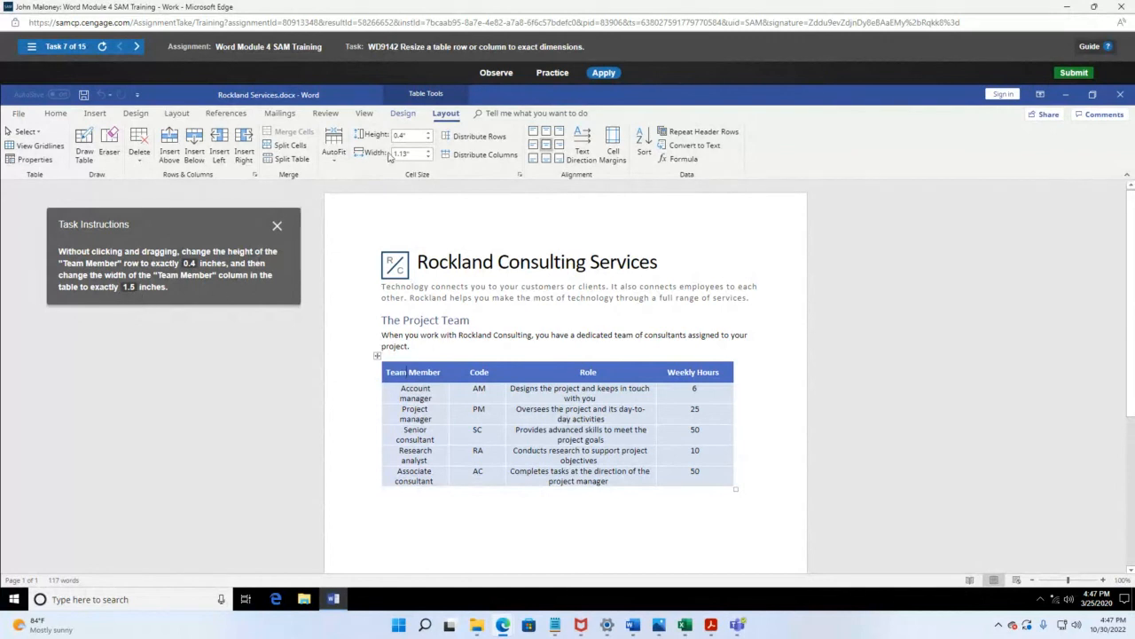
Step: Try to change the width of the "Team Member" column and return to the document for another attempt
left_click(420, 153)
type("1")
key("Return")
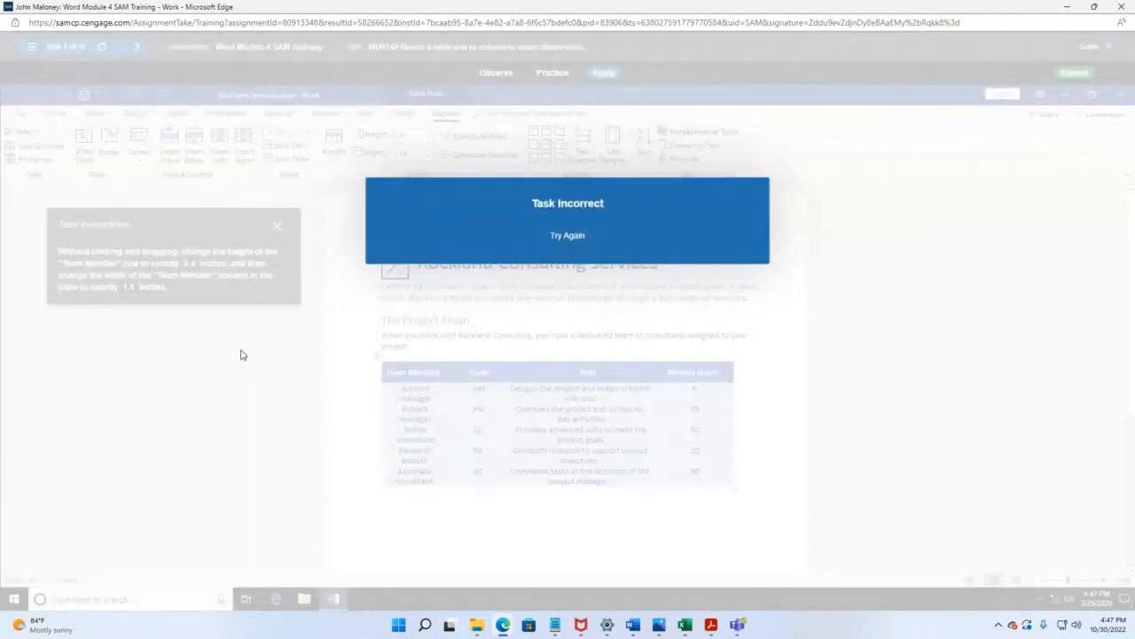
left_click(504, 229)
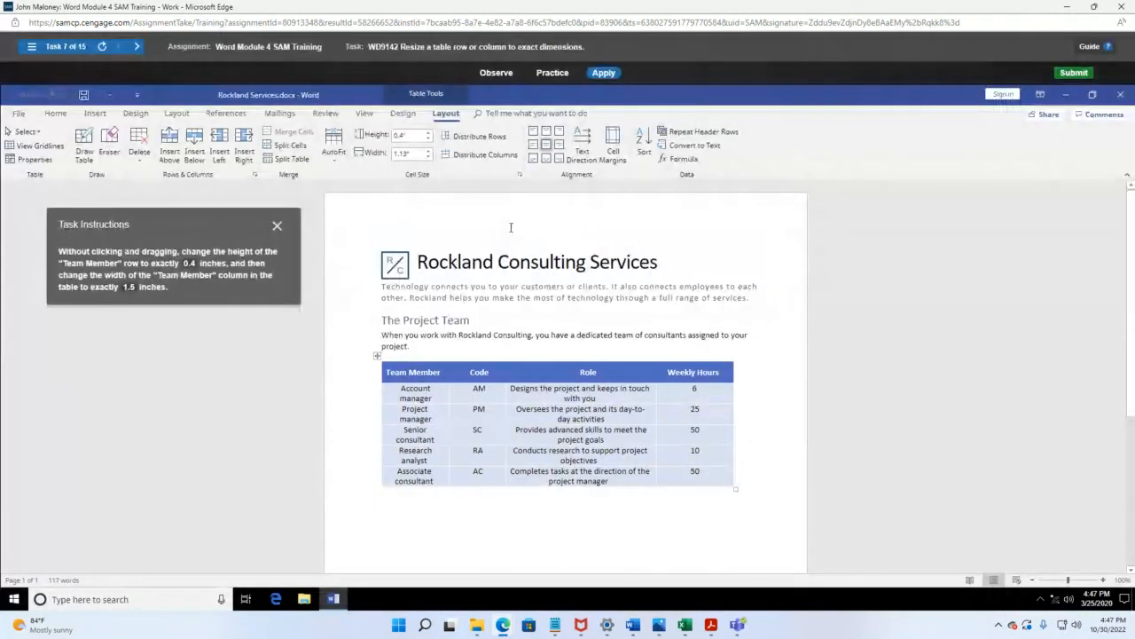
left_click(510, 227)
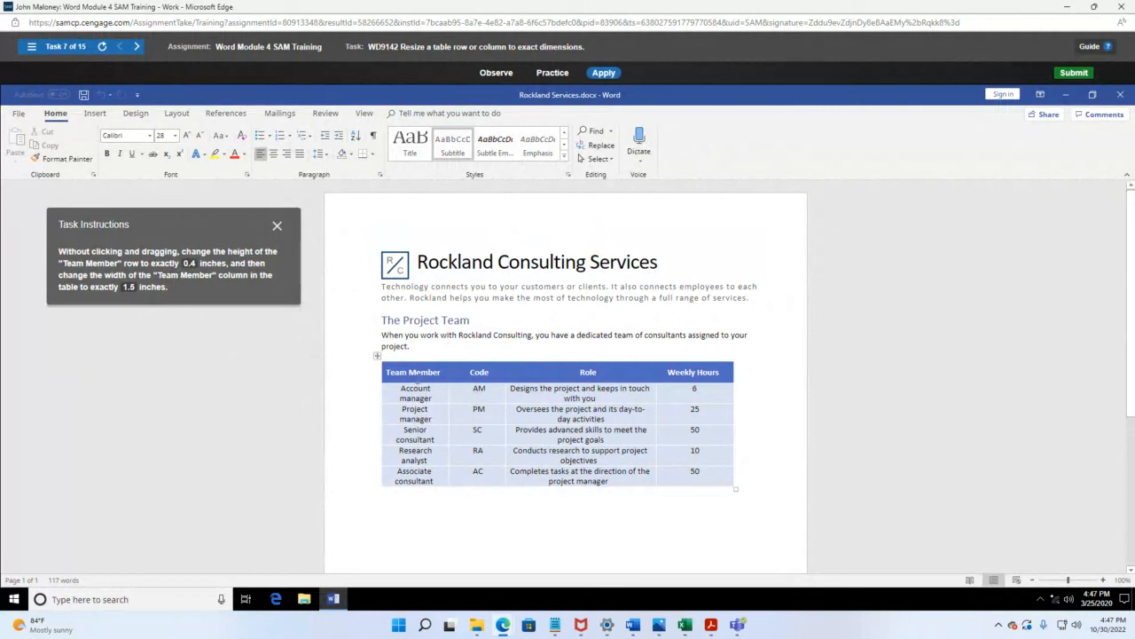
Step: Select the table's entire header row, try to change its cell width, and return to the task
left_click(416, 376)
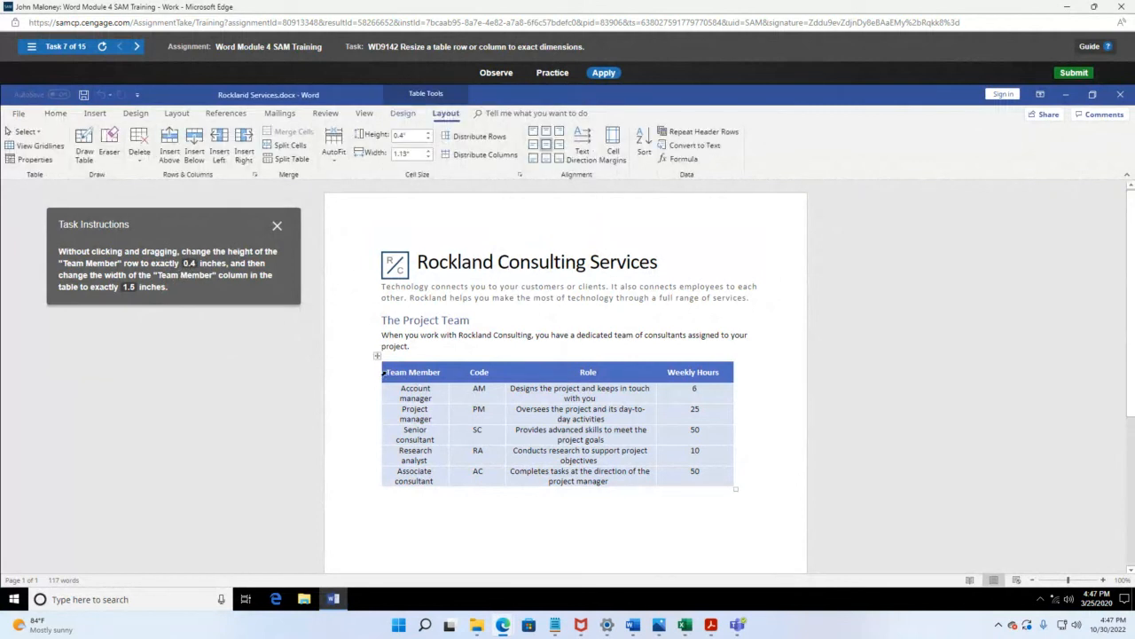
left_click_drag(386, 371, 723, 379)
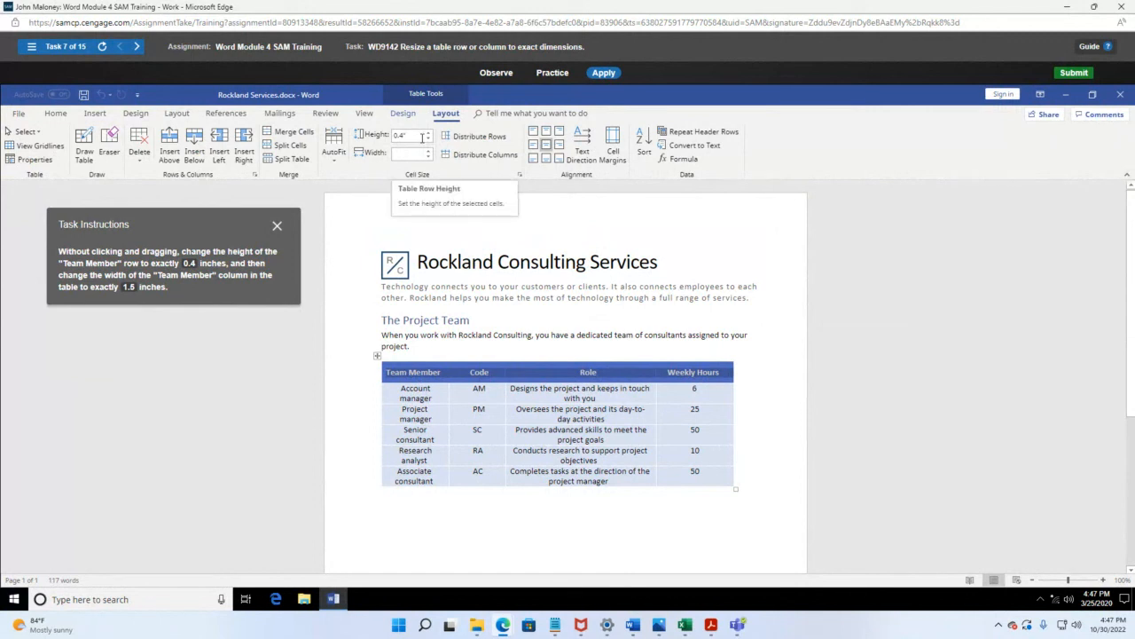
left_click(412, 152)
key("BackSpace")
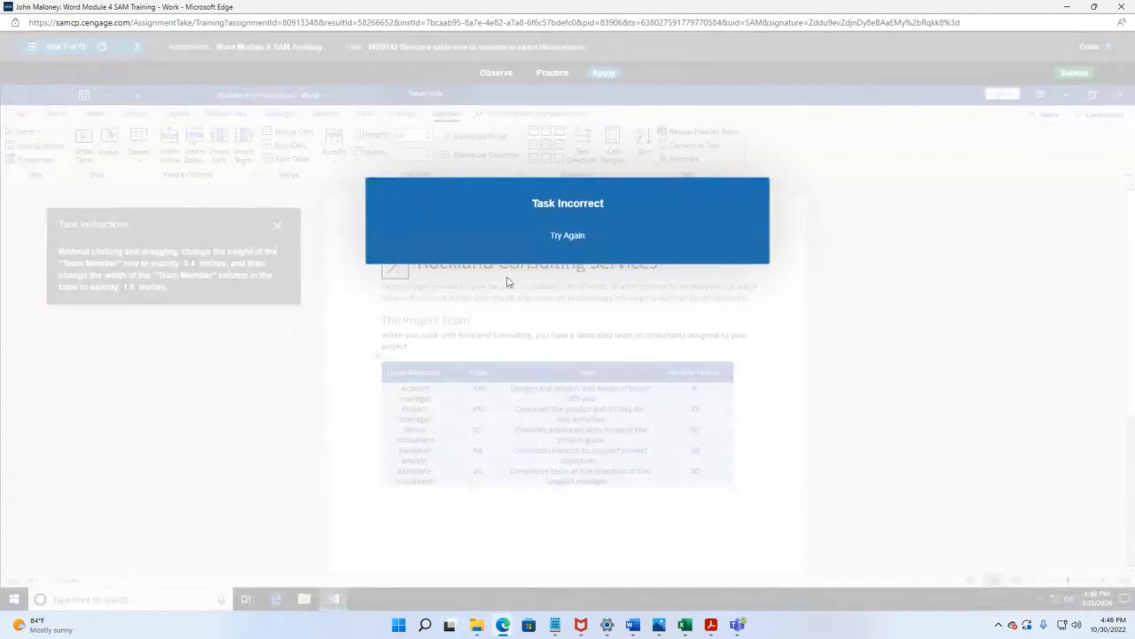
left_click(563, 253)
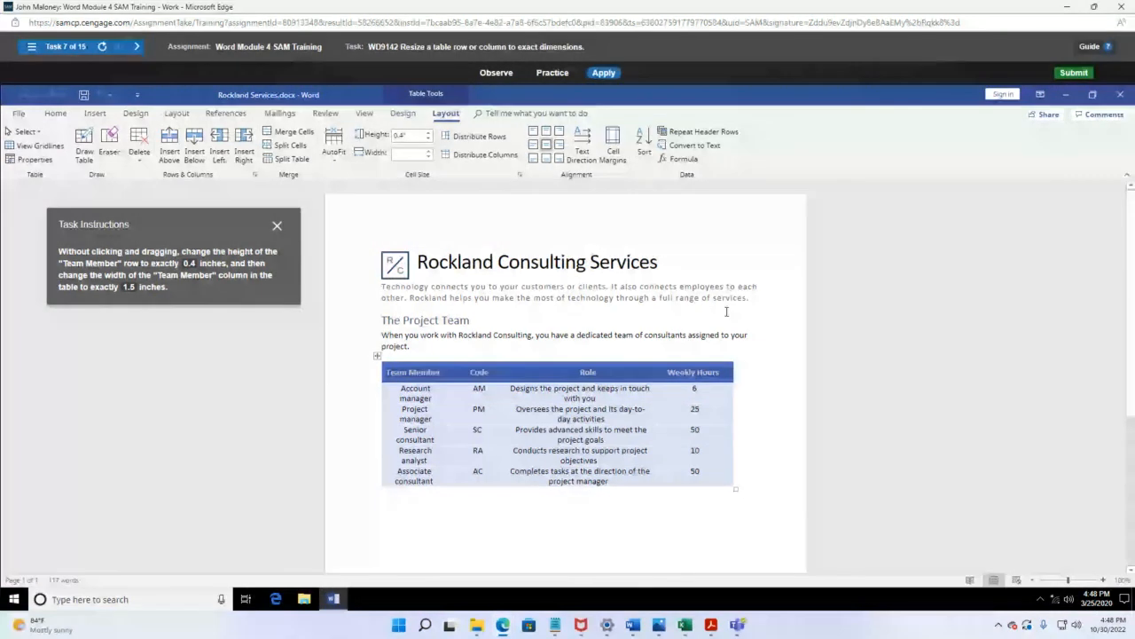
Step: Reselect the table's header row and try to re-enter its row height and cell width
left_click(418, 370)
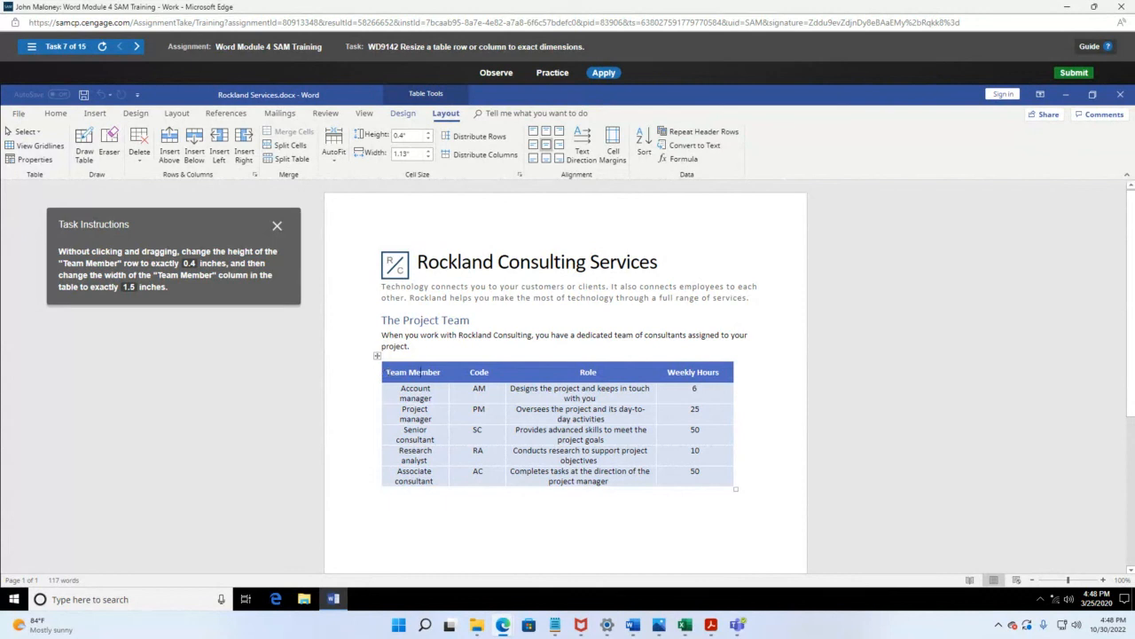
left_click_drag(387, 372, 732, 377)
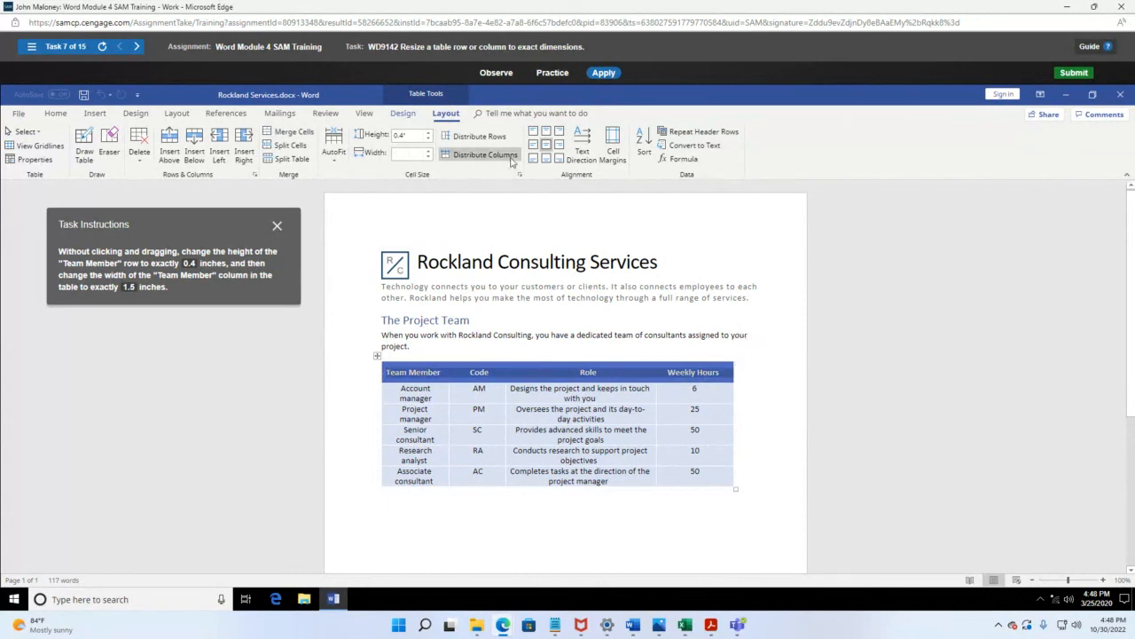
left_click(421, 136)
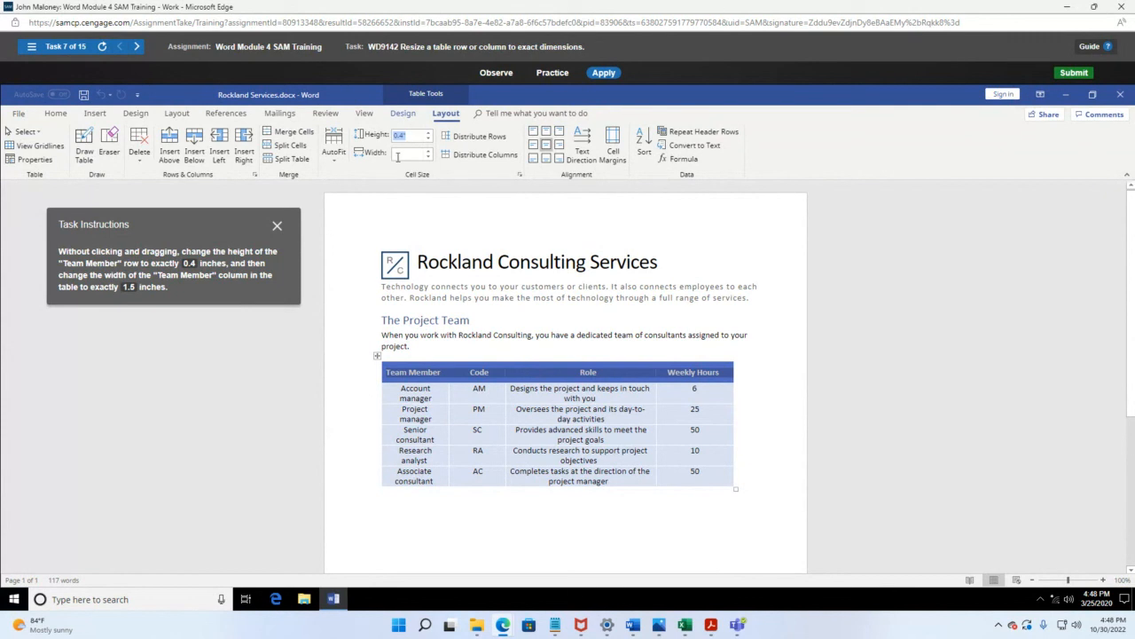
type("0")
left_click(397, 158)
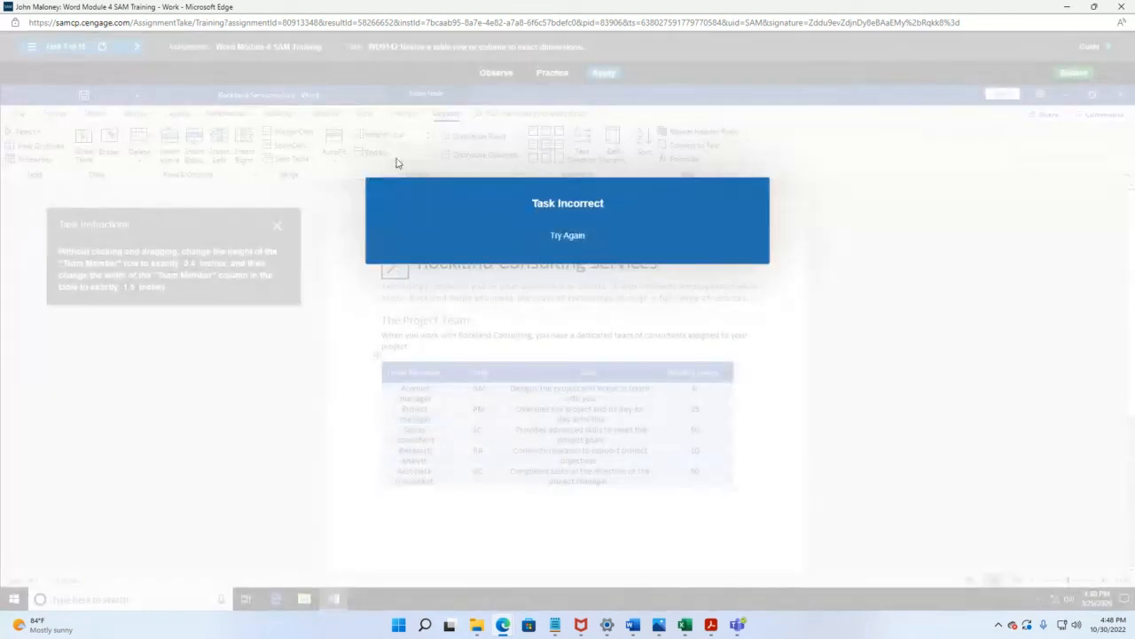
left_click(674, 245)
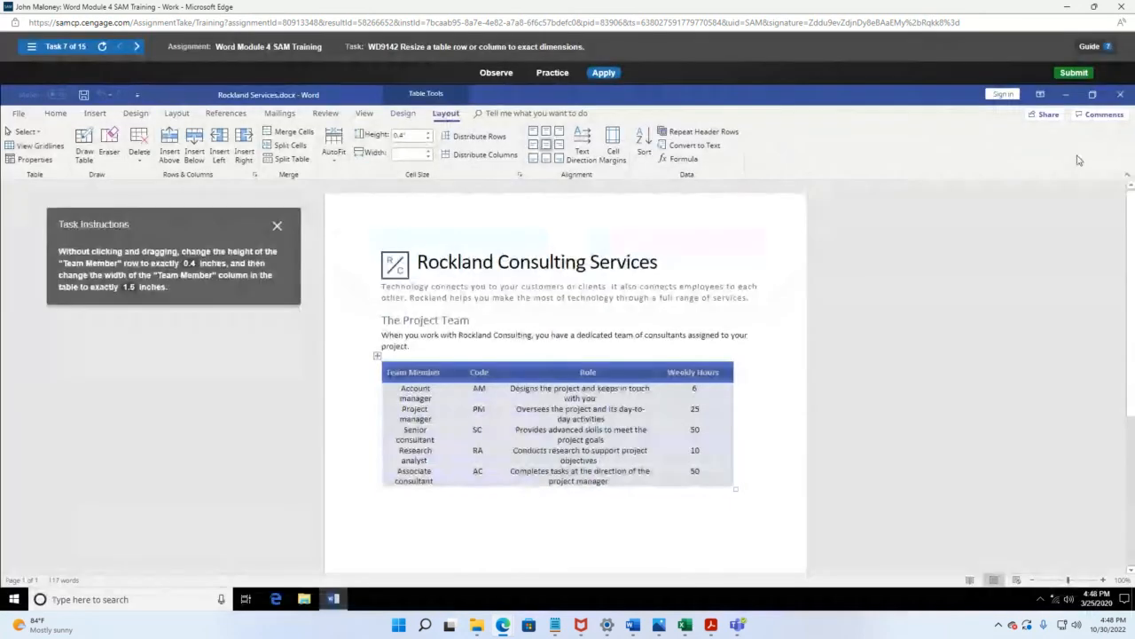
Step: Reload the table resizing task by switching to the "Sort paragraphs" task and back to task 7
left_click(30, 49)
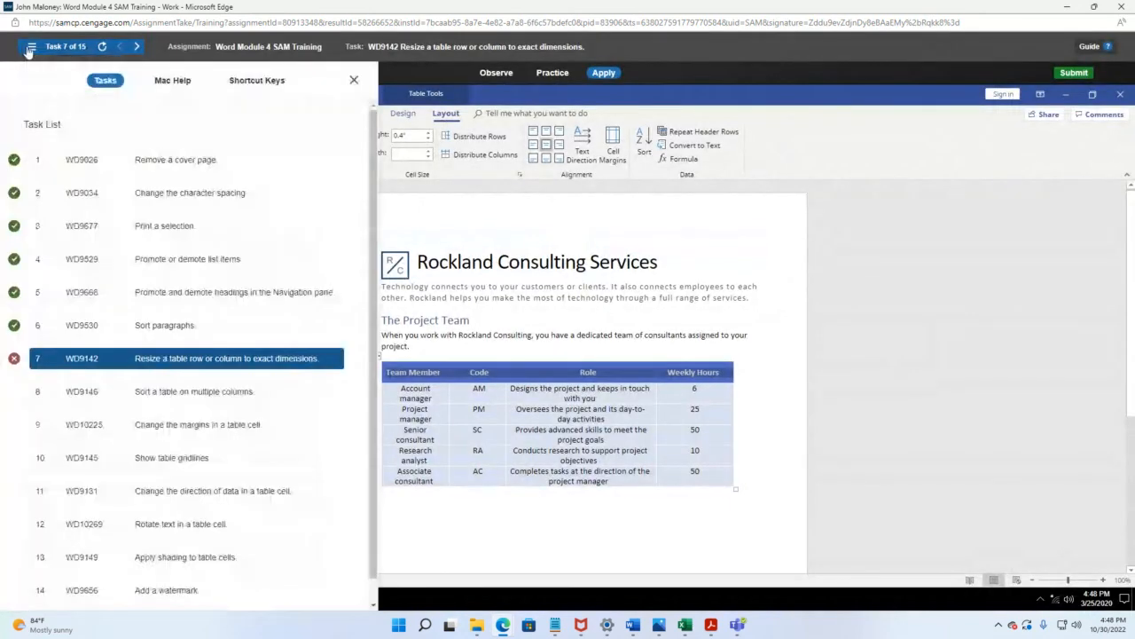
left_click(165, 324)
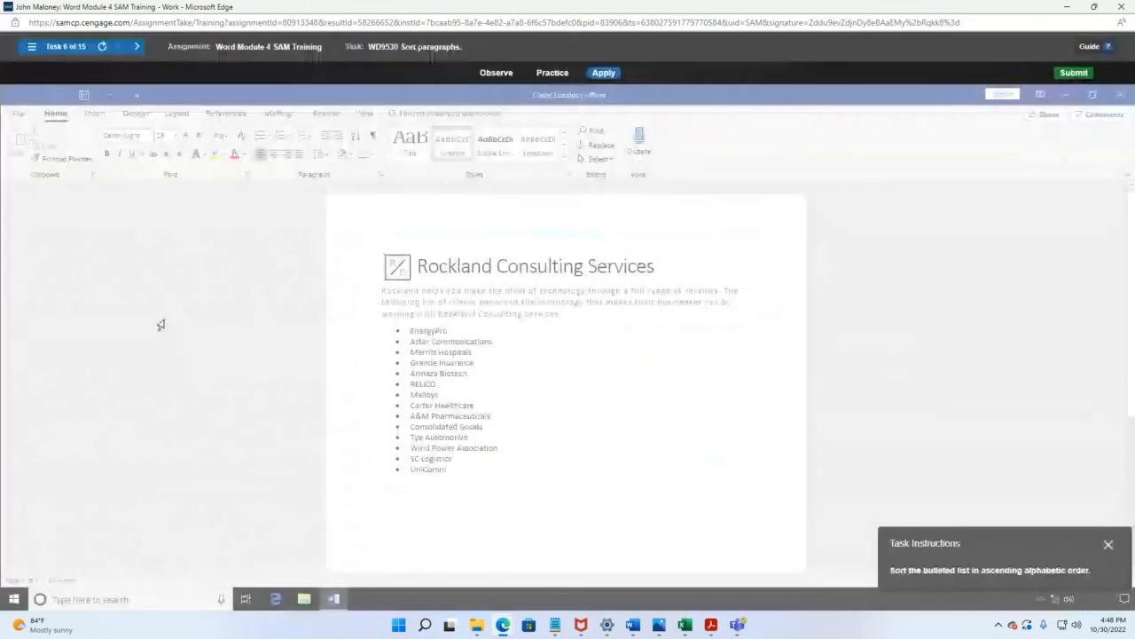
left_click(33, 49)
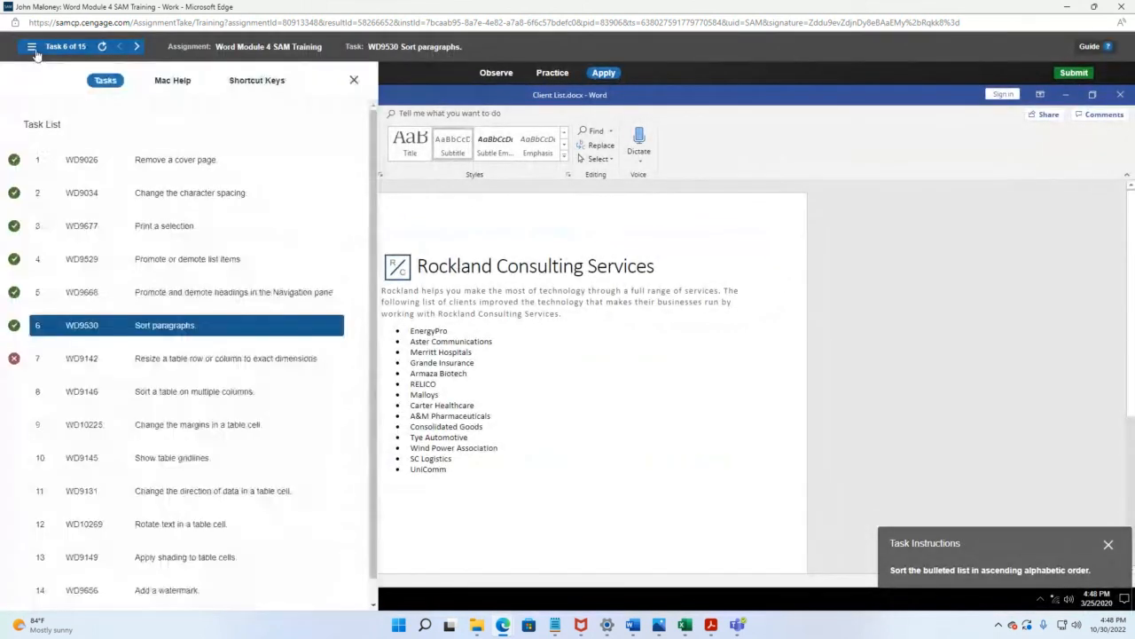
left_click(170, 360)
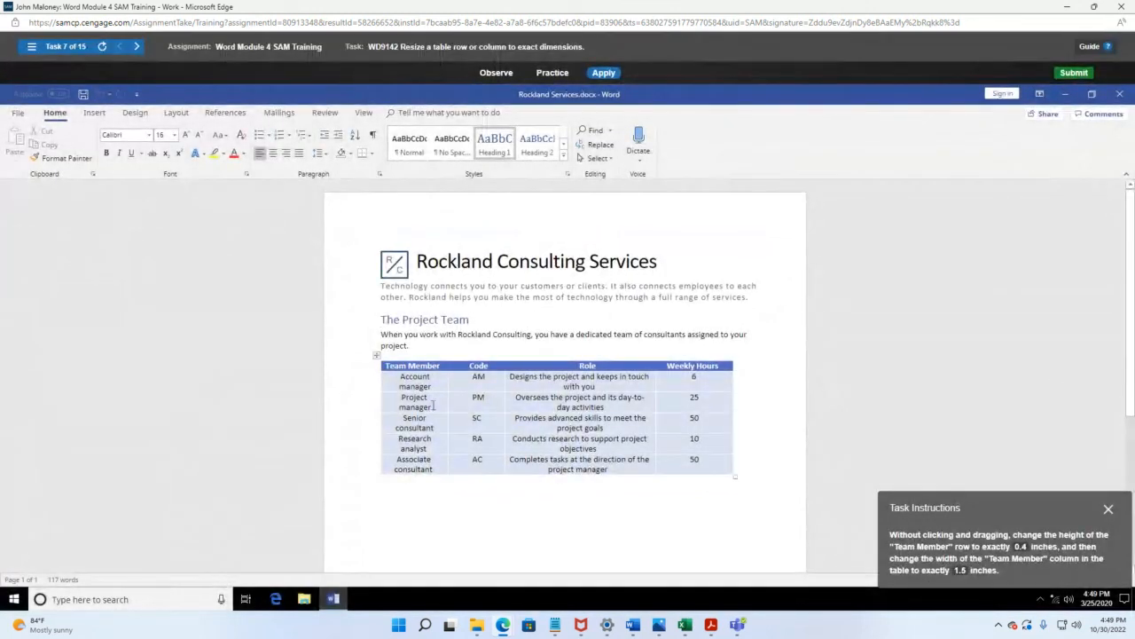
Step: Set the height of the table's "Team Member" header row to exactly 0.4 inches
left_click(429, 367)
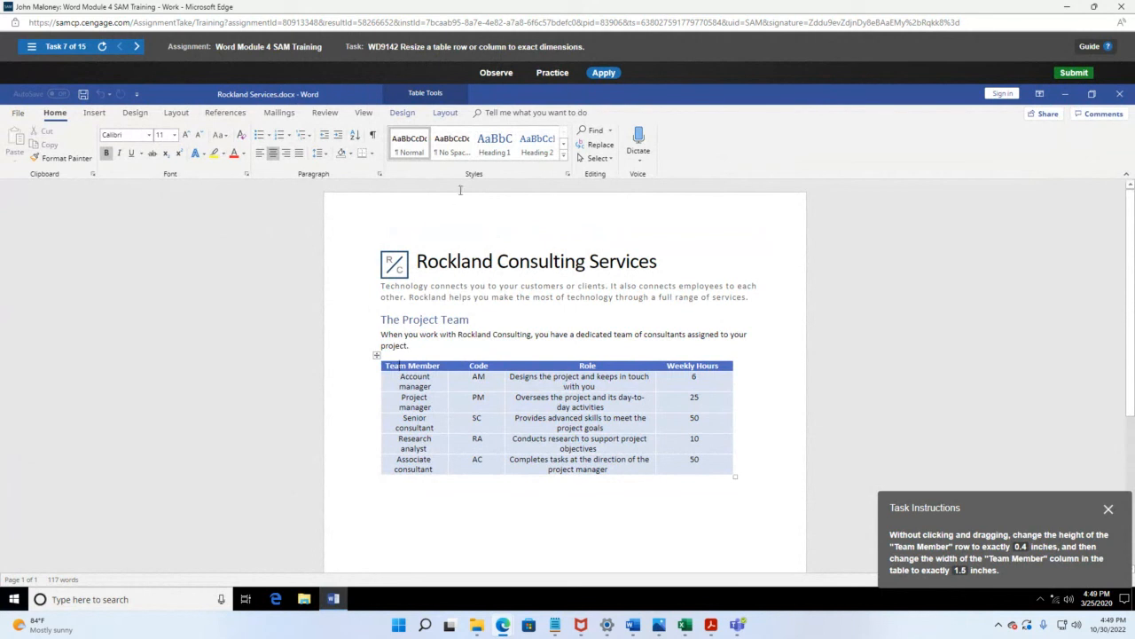
left_click(402, 113)
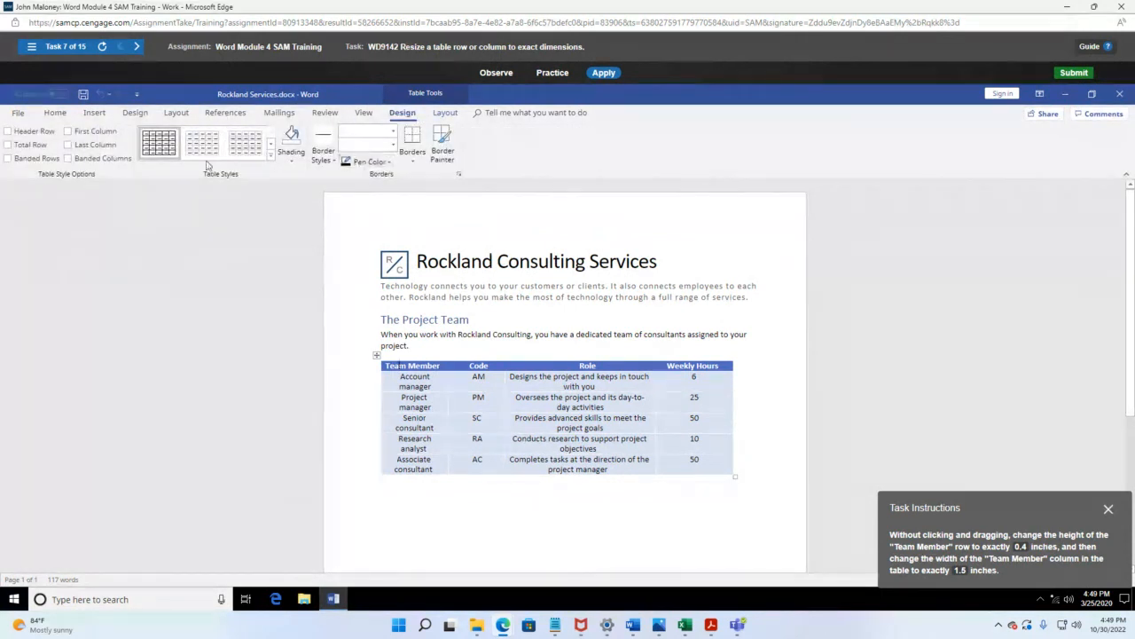
left_click(443, 113)
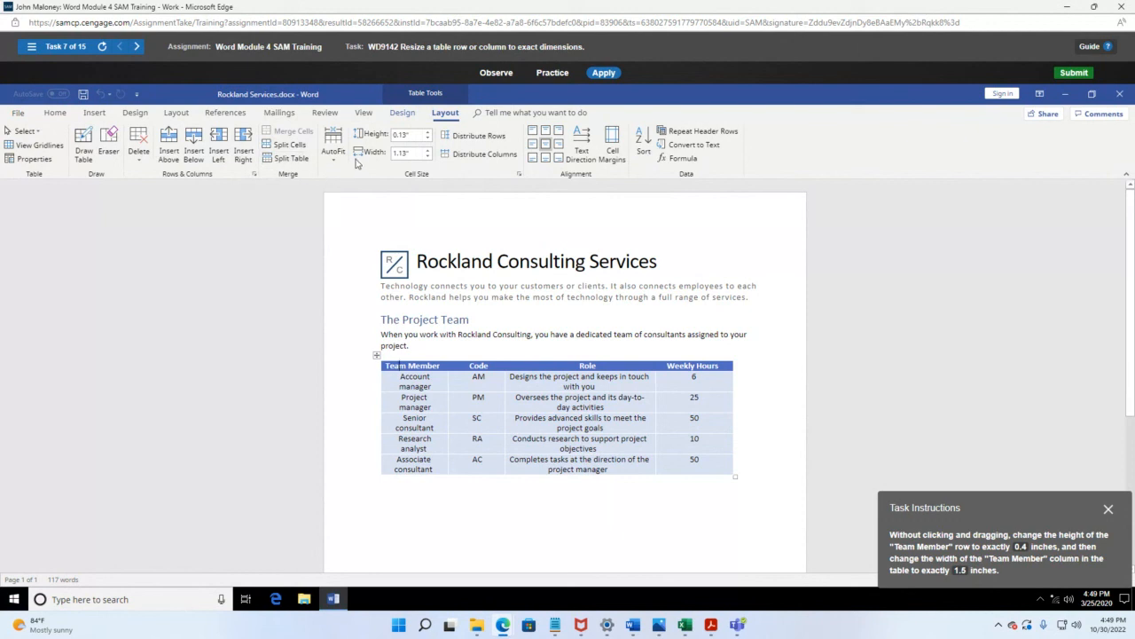
left_click(412, 139)
type(".4")
key("Return")
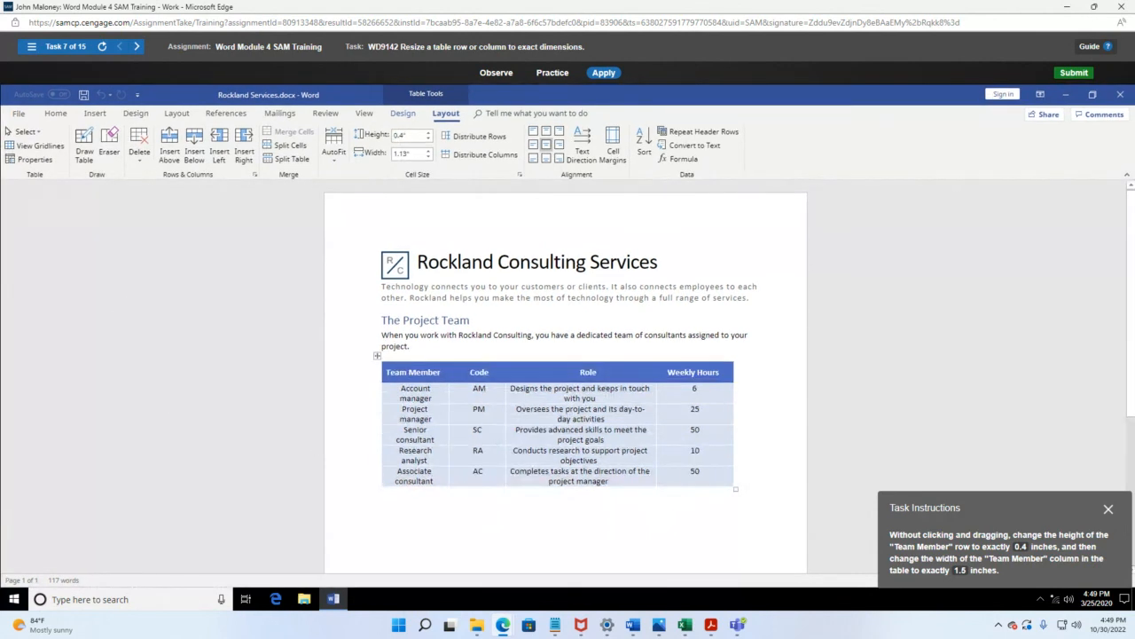
Step: Set the width of the "Team Member" column to exactly 1.5 inches and move the task instructions beside the document
left_click(412, 155)
type("1.5")
left_click_drag(1003, 503, 216, 261)
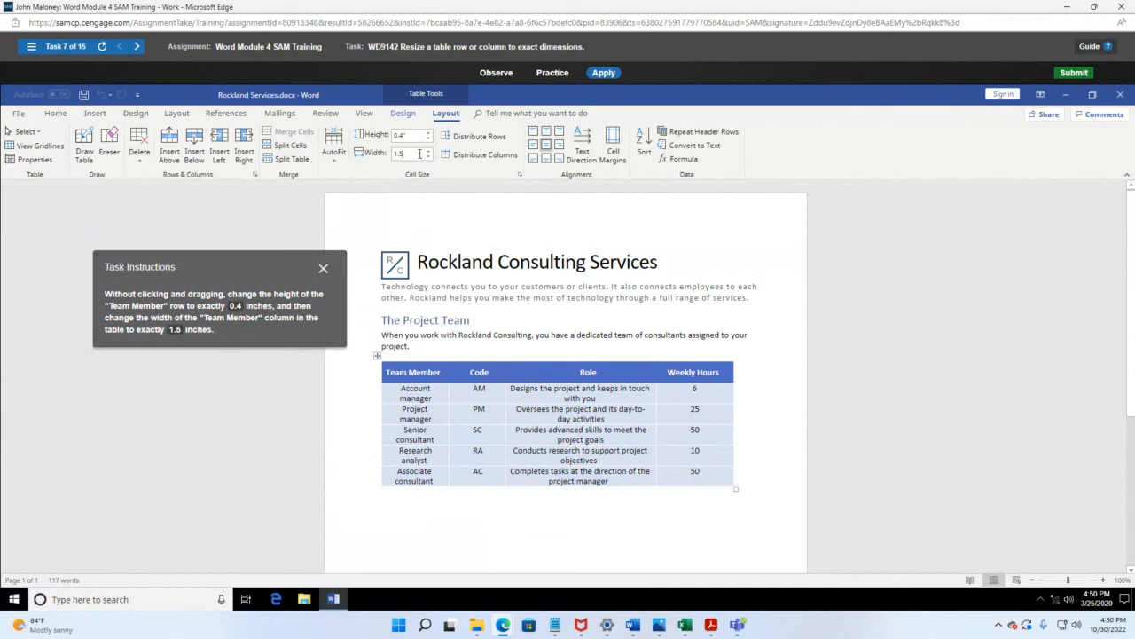
key("Return")
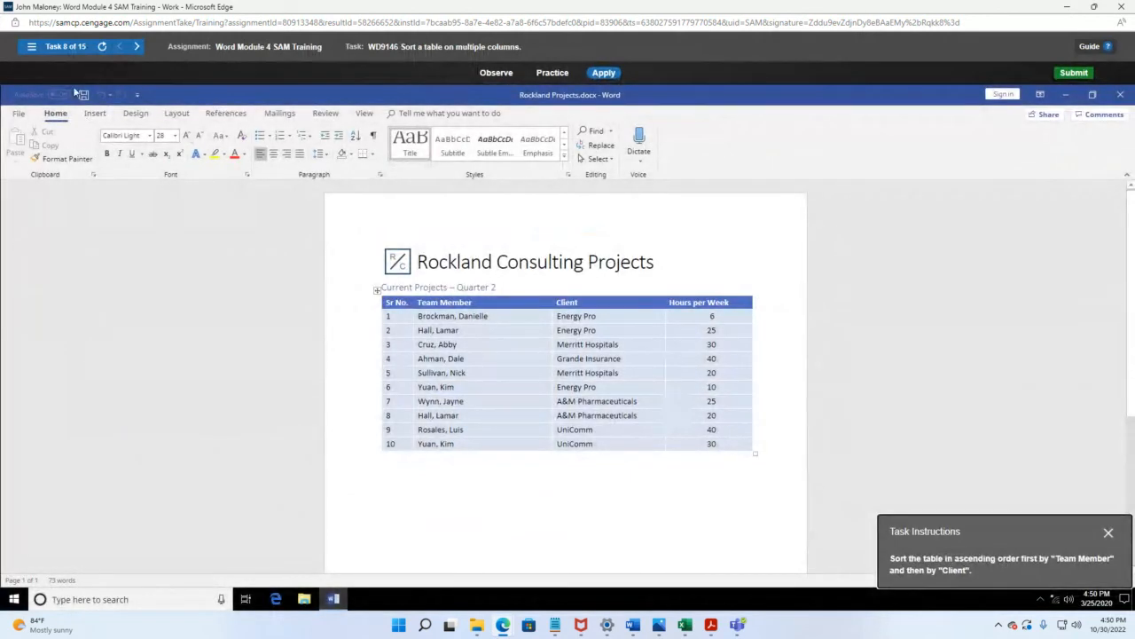
Step: Reopen task 7 from the task list and set the "Team Member" row height to 0.4 inches again
left_click(31, 46)
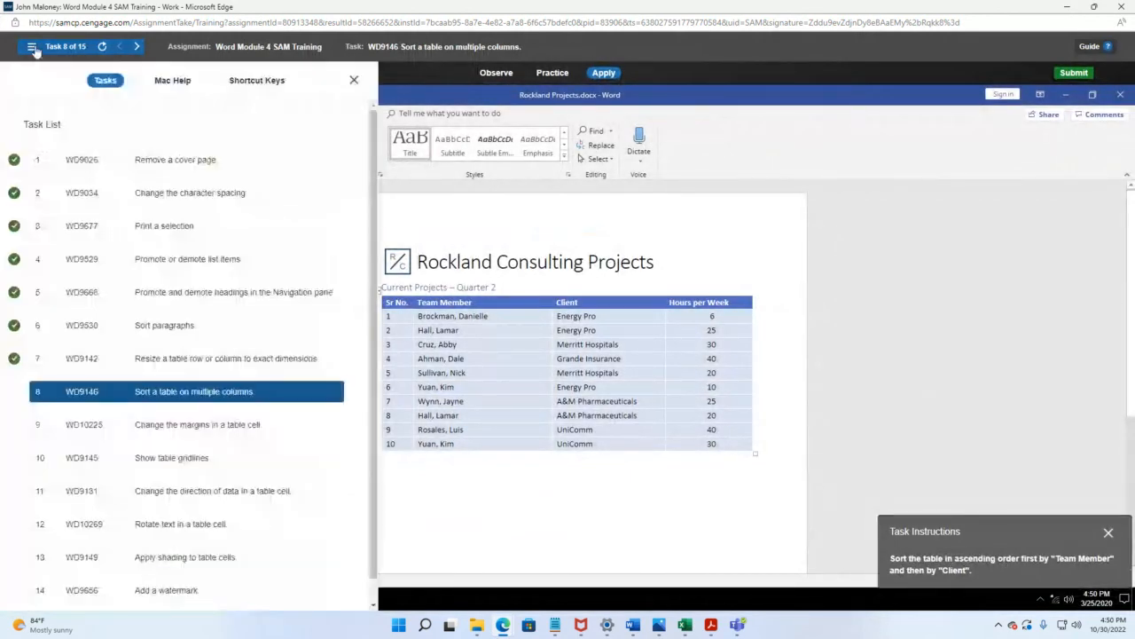
left_click(128, 359)
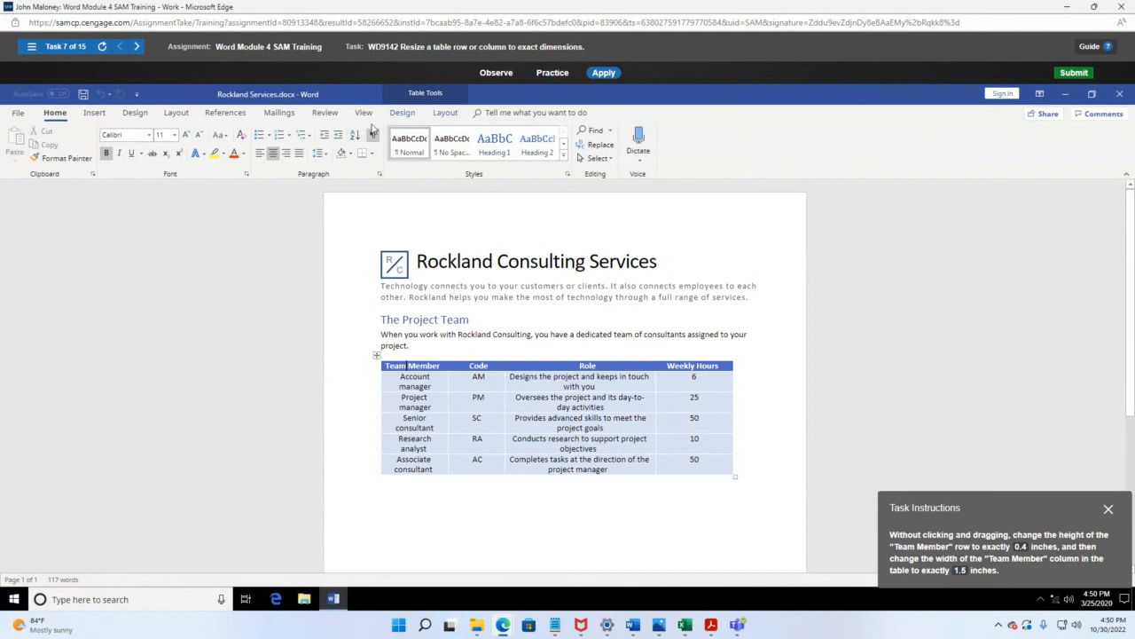
left_click(446, 115)
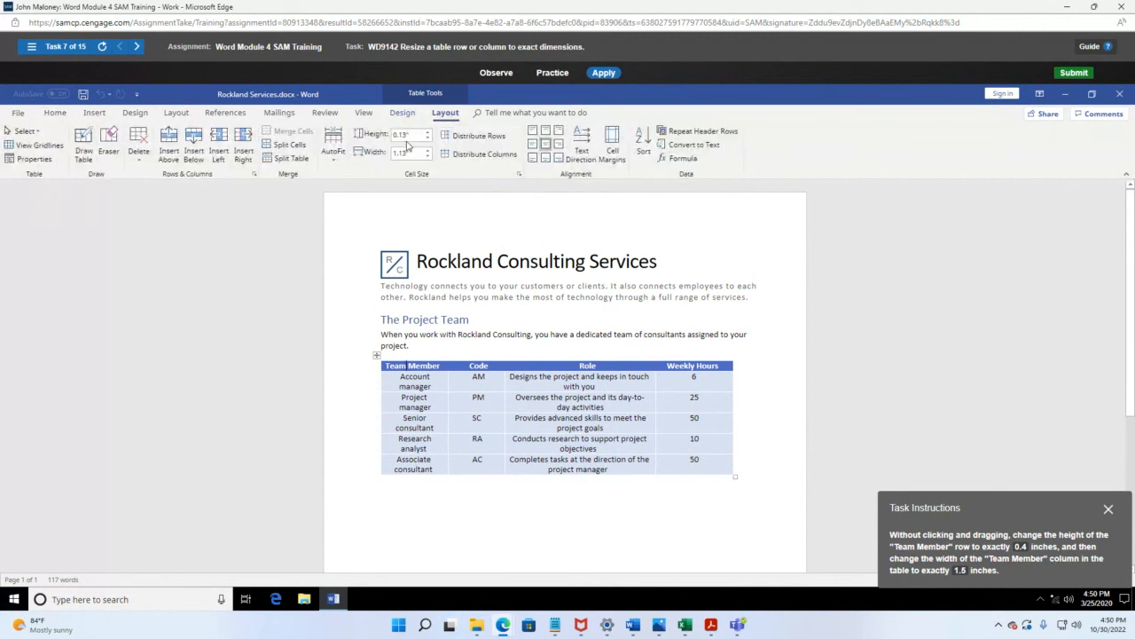
left_click(410, 135)
key("BackSpace")
key("Return")
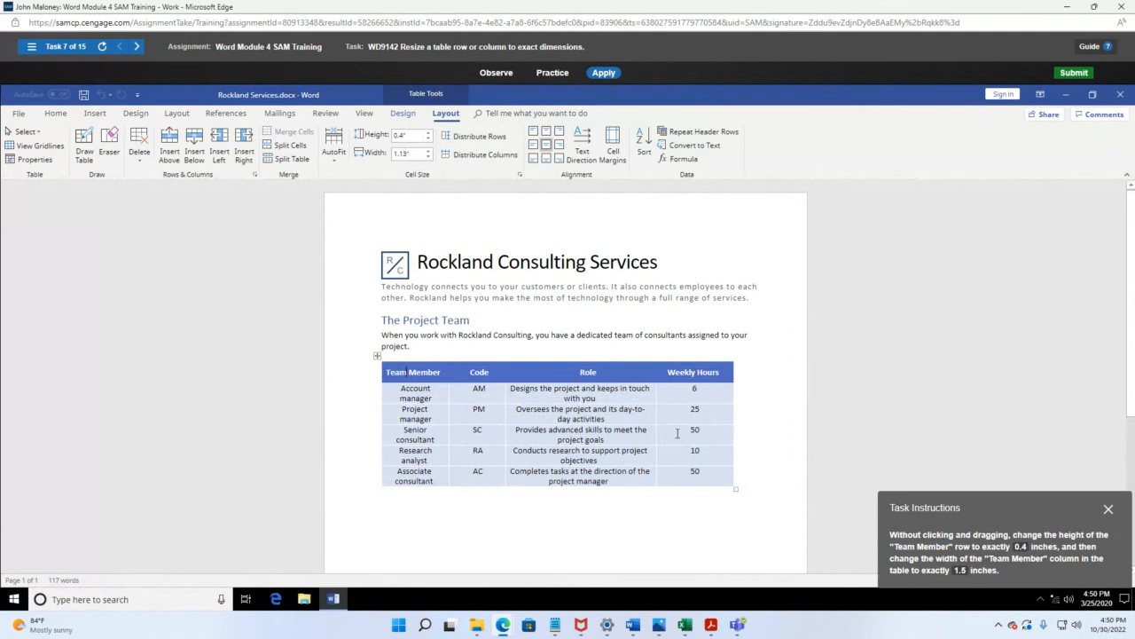
Step: Move the task instructions aside and set the "Team Member" column width to 1.5 inches again
left_click_drag(1028, 506, 232, 274)
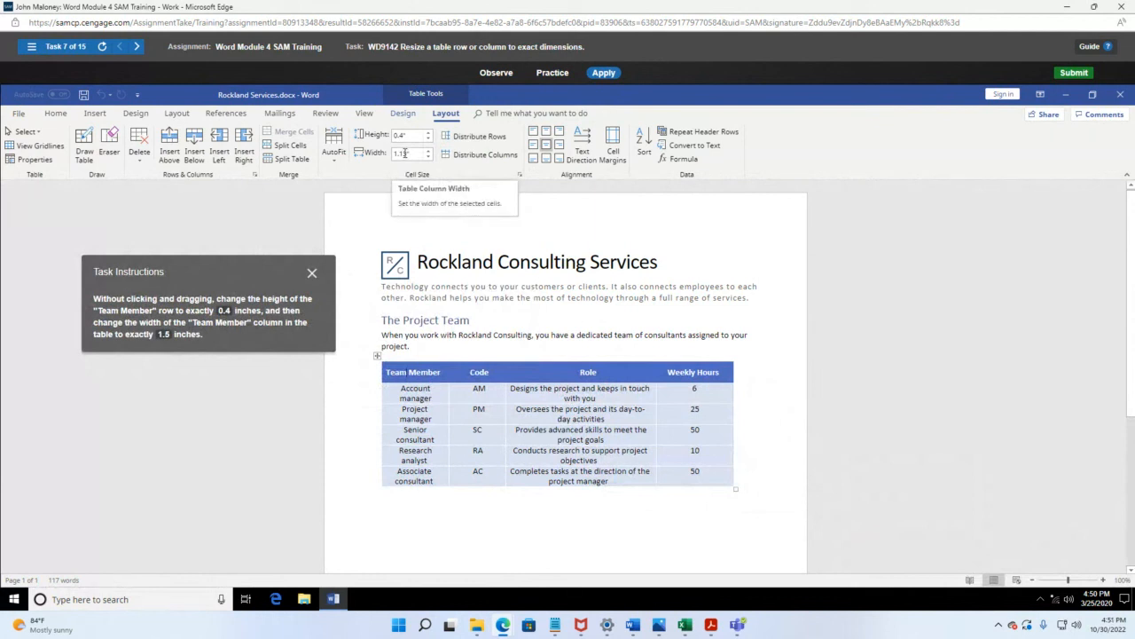
left_click(409, 155)
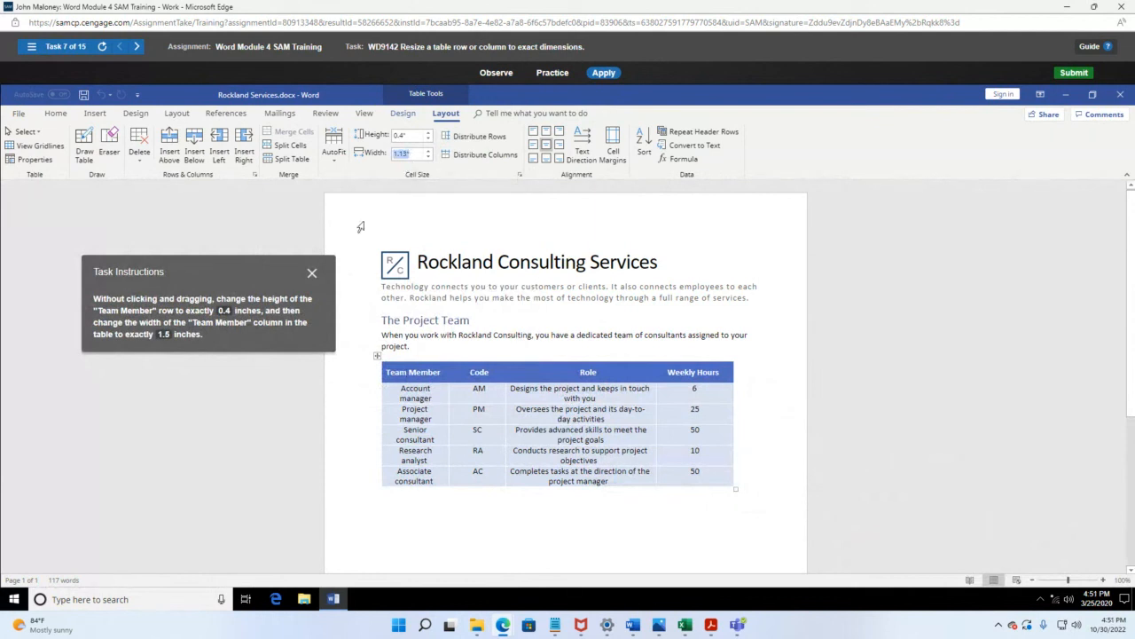
type("1.5")
key("Return")
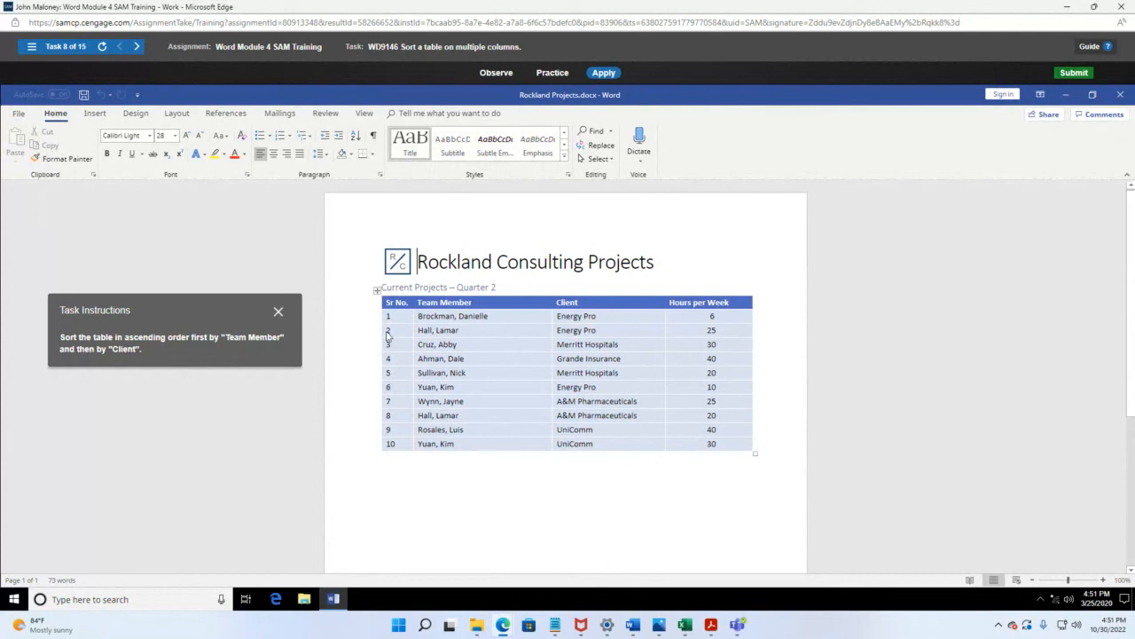
Step: Sort the entire Rockland Consulting Projects table in ascending order by "Team Member" and then by "Client"
left_click(377, 290)
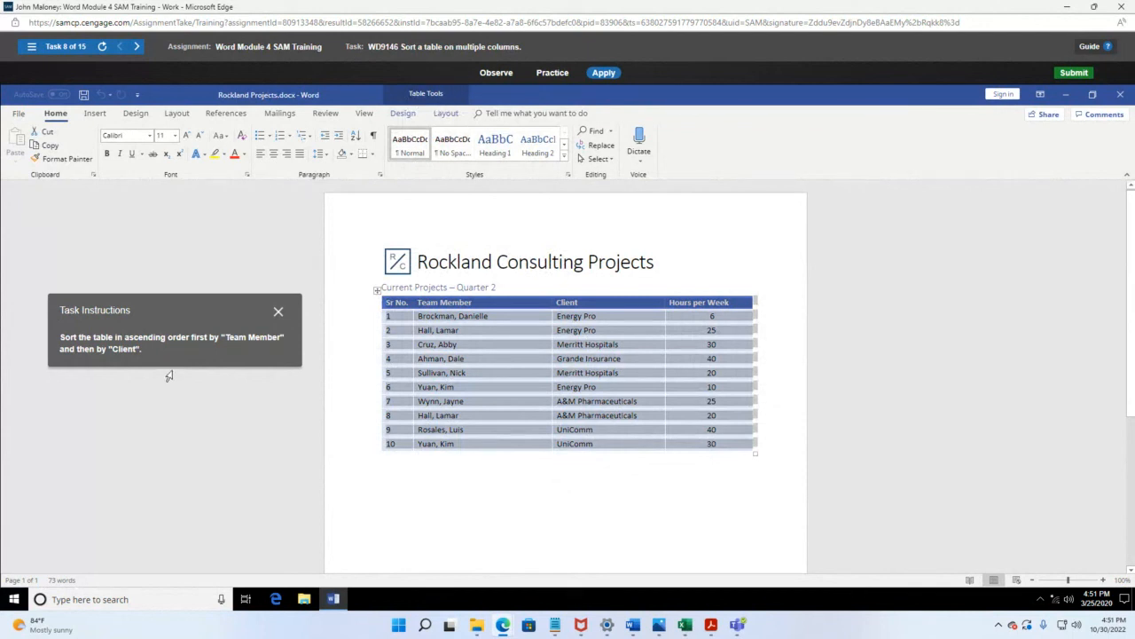
left_click(355, 137)
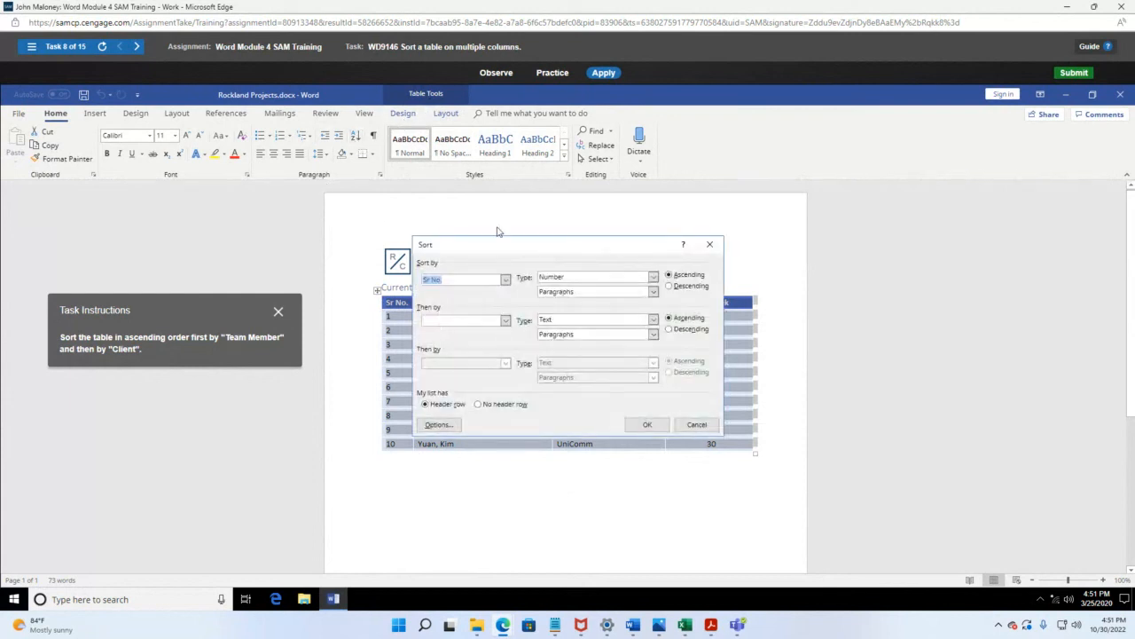
left_click_drag(511, 244, 649, 232)
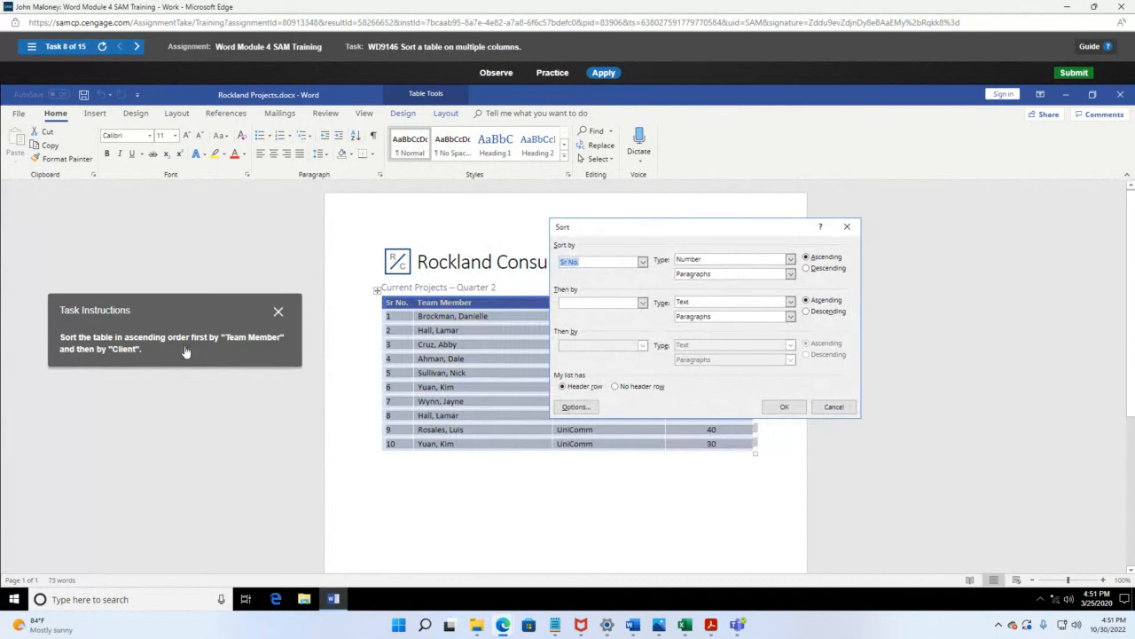
left_click(643, 261)
left_click(608, 283)
left_click(644, 303)
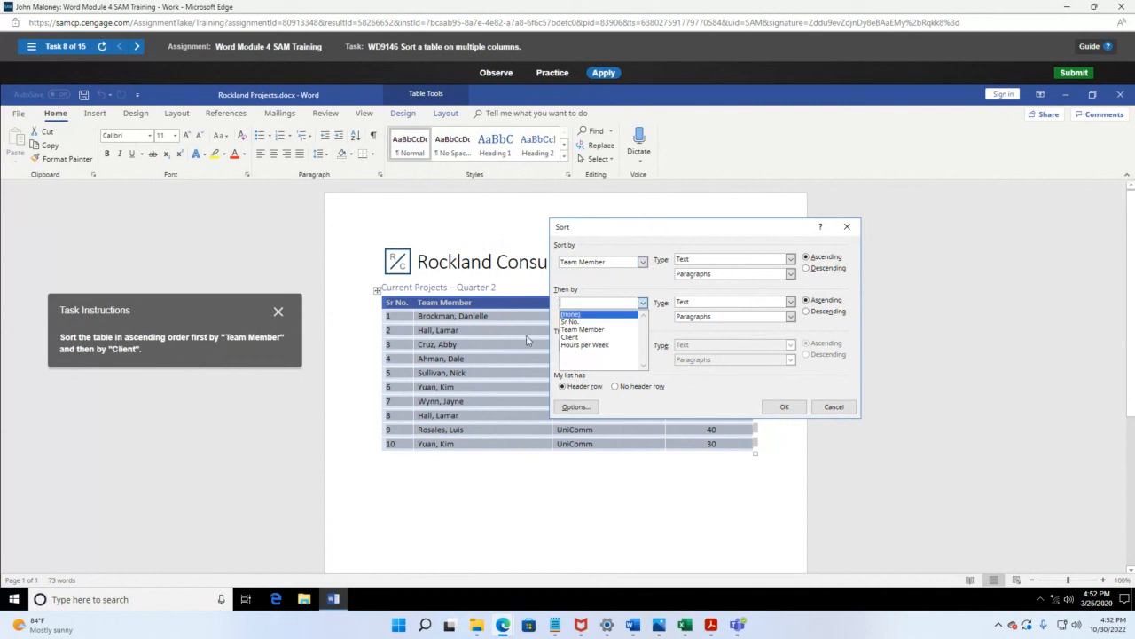
left_click(585, 338)
left_click(784, 406)
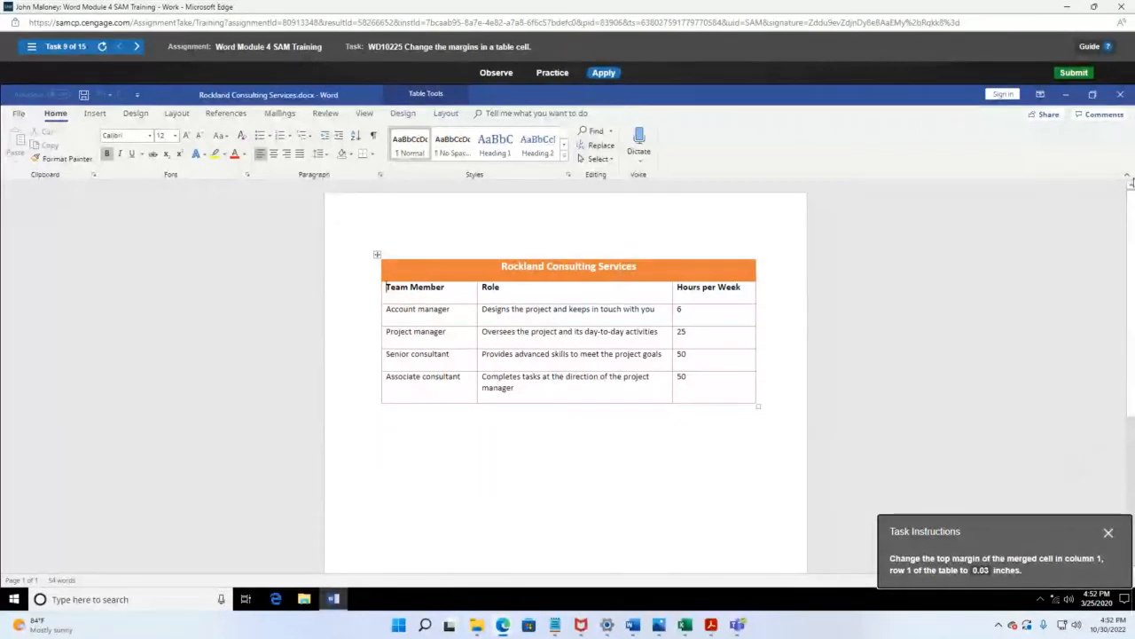
Step: Close the SAM training window, switch to the Class Collaborate session and open its session menu
left_click(1120, 6)
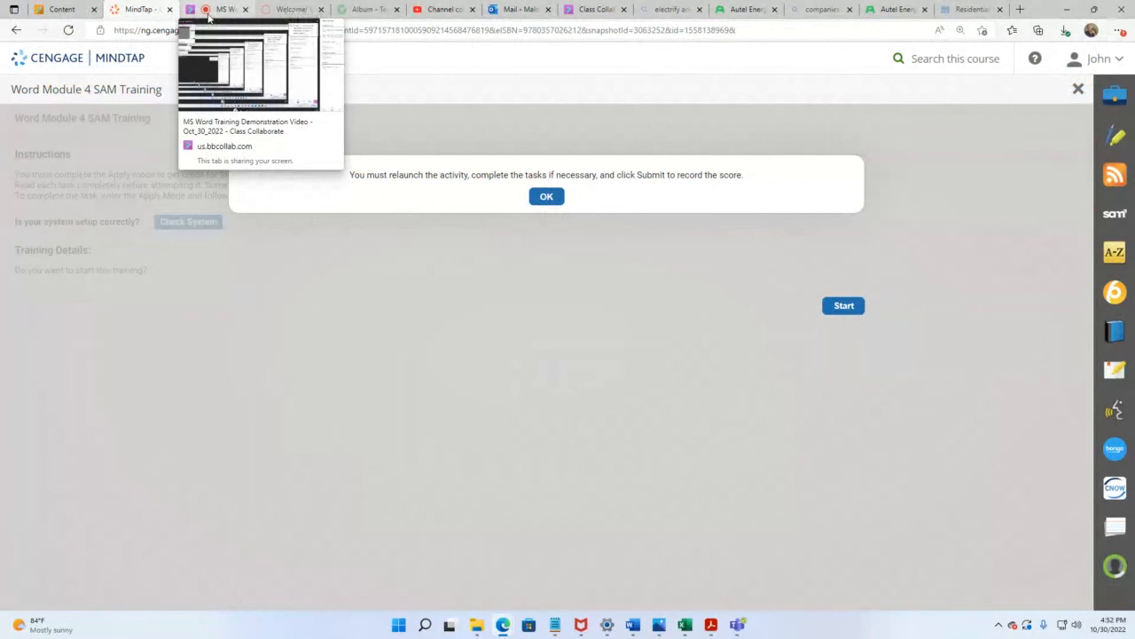
left_click(226, 9)
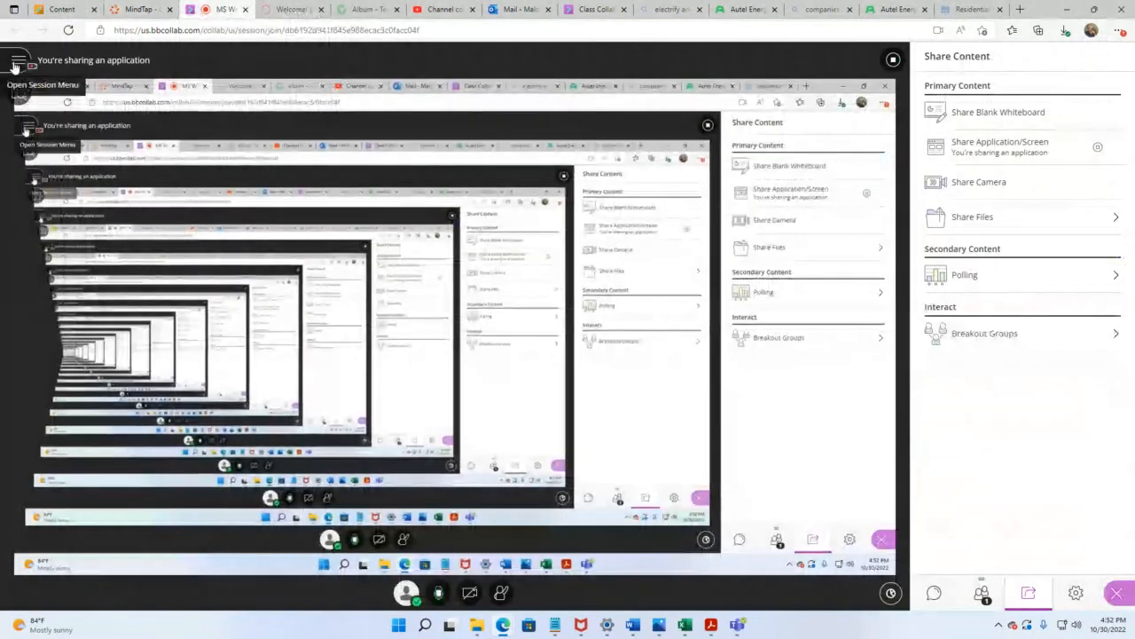
left_click(18, 61)
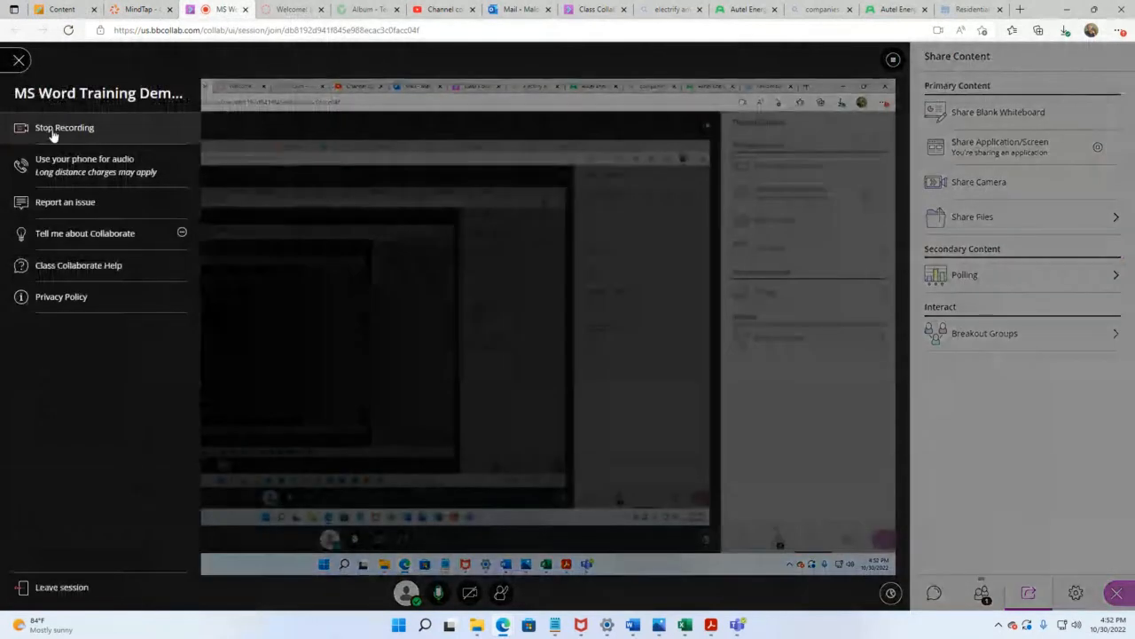